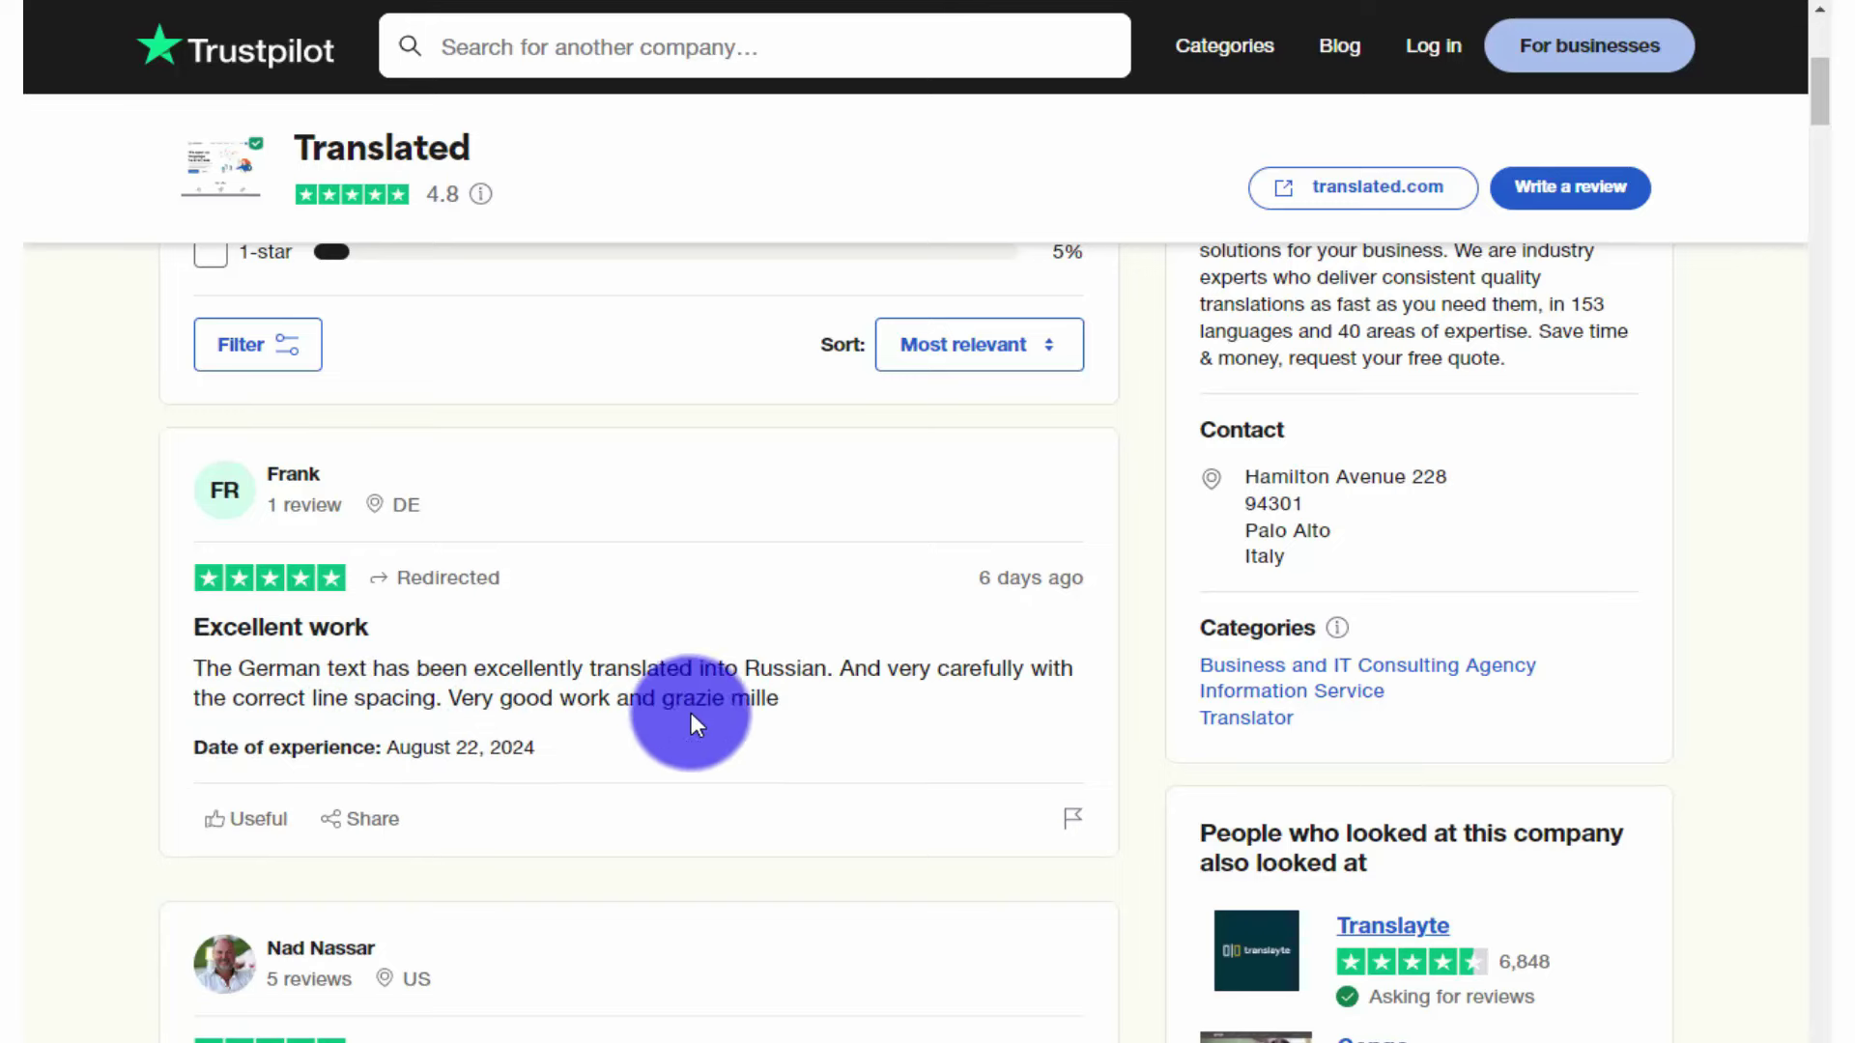
Read through the customer reviews of Translated on Trustpilot
scroll(692, 722, down, 3)
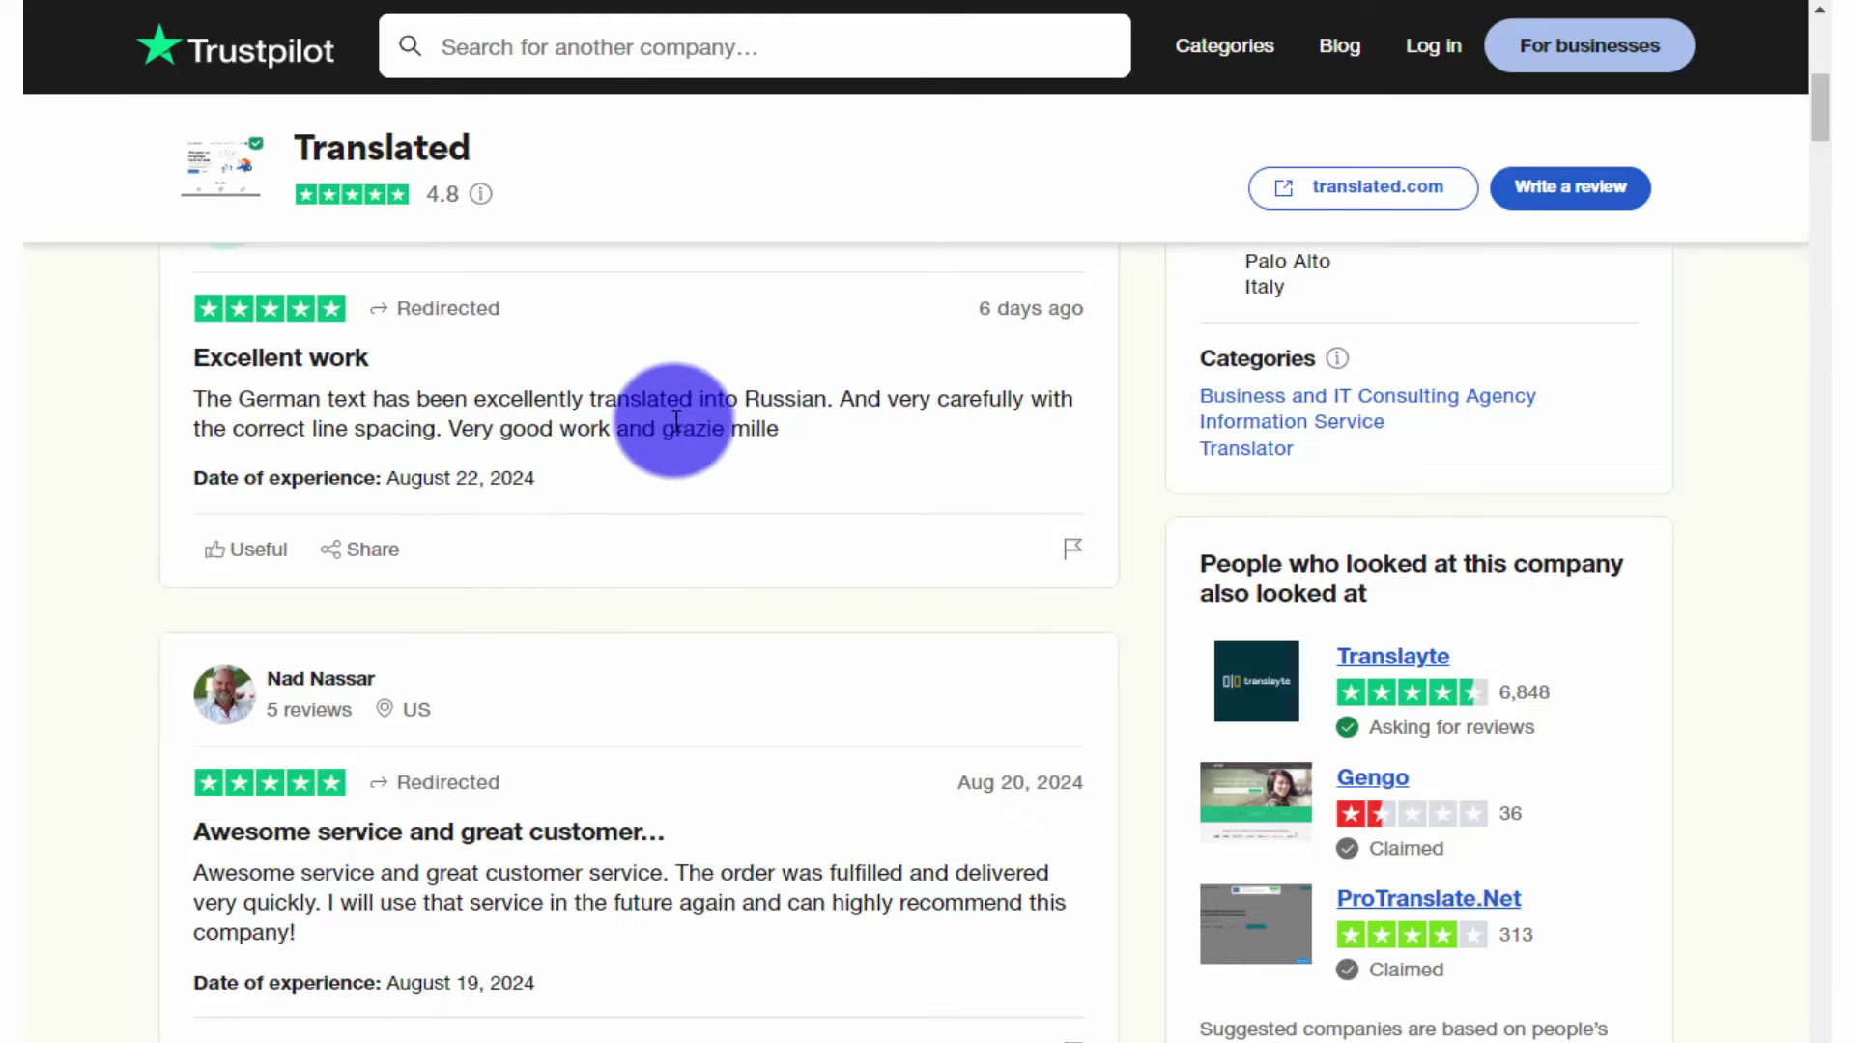
scroll(916, 508, down, 1)
scroll(869, 628, down, 15)
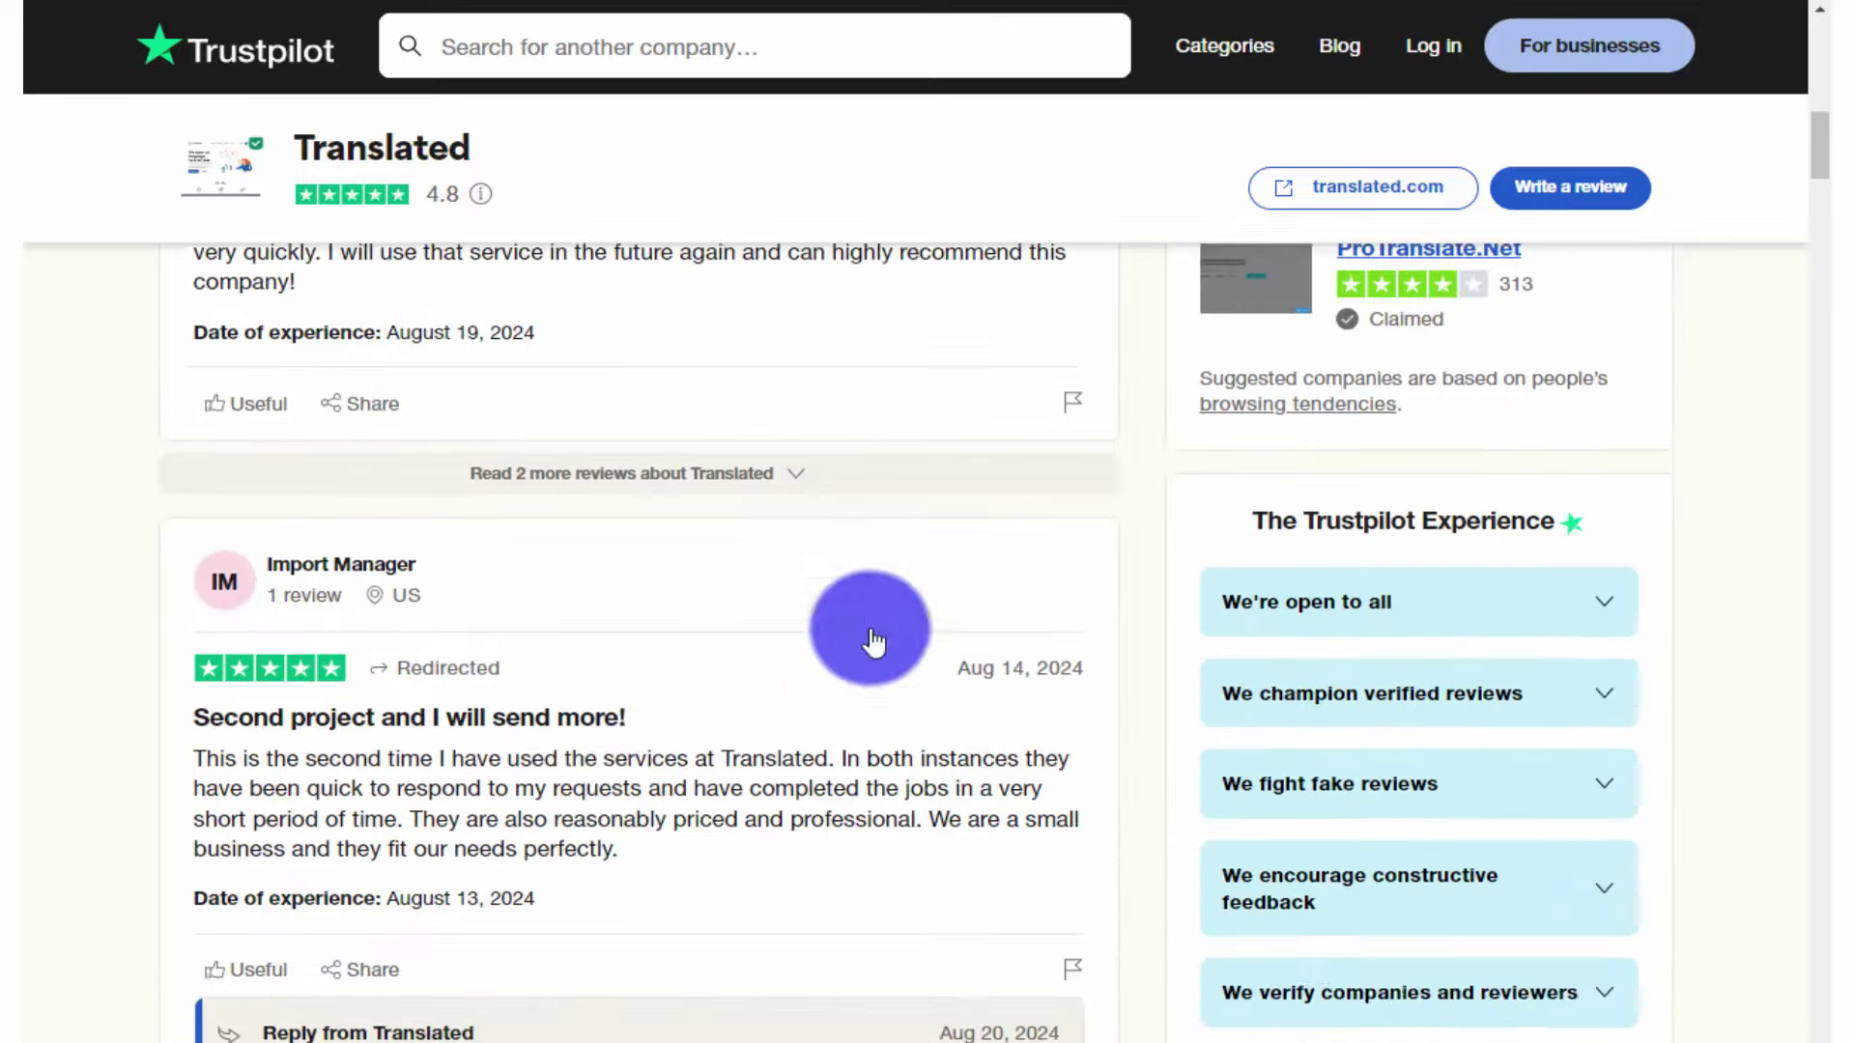
scroll(595, 619, down, 2)
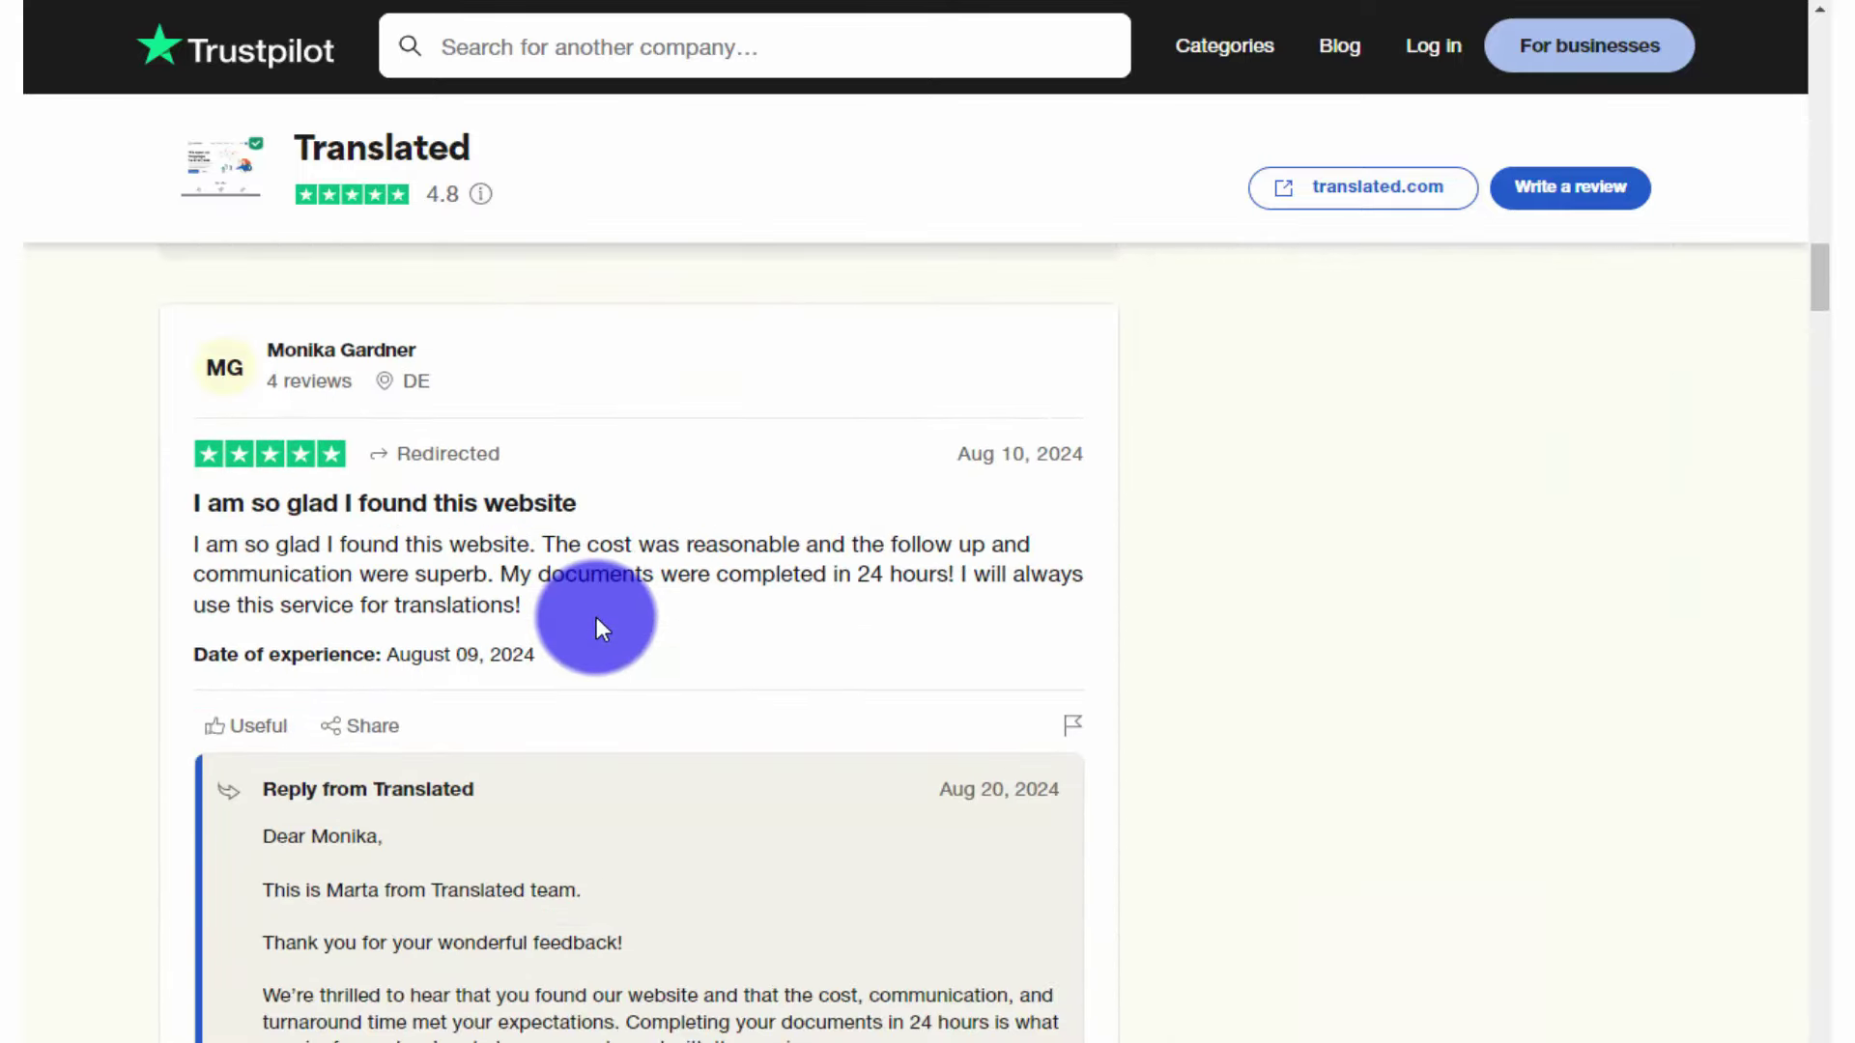
scroll(600, 640, down, 4)
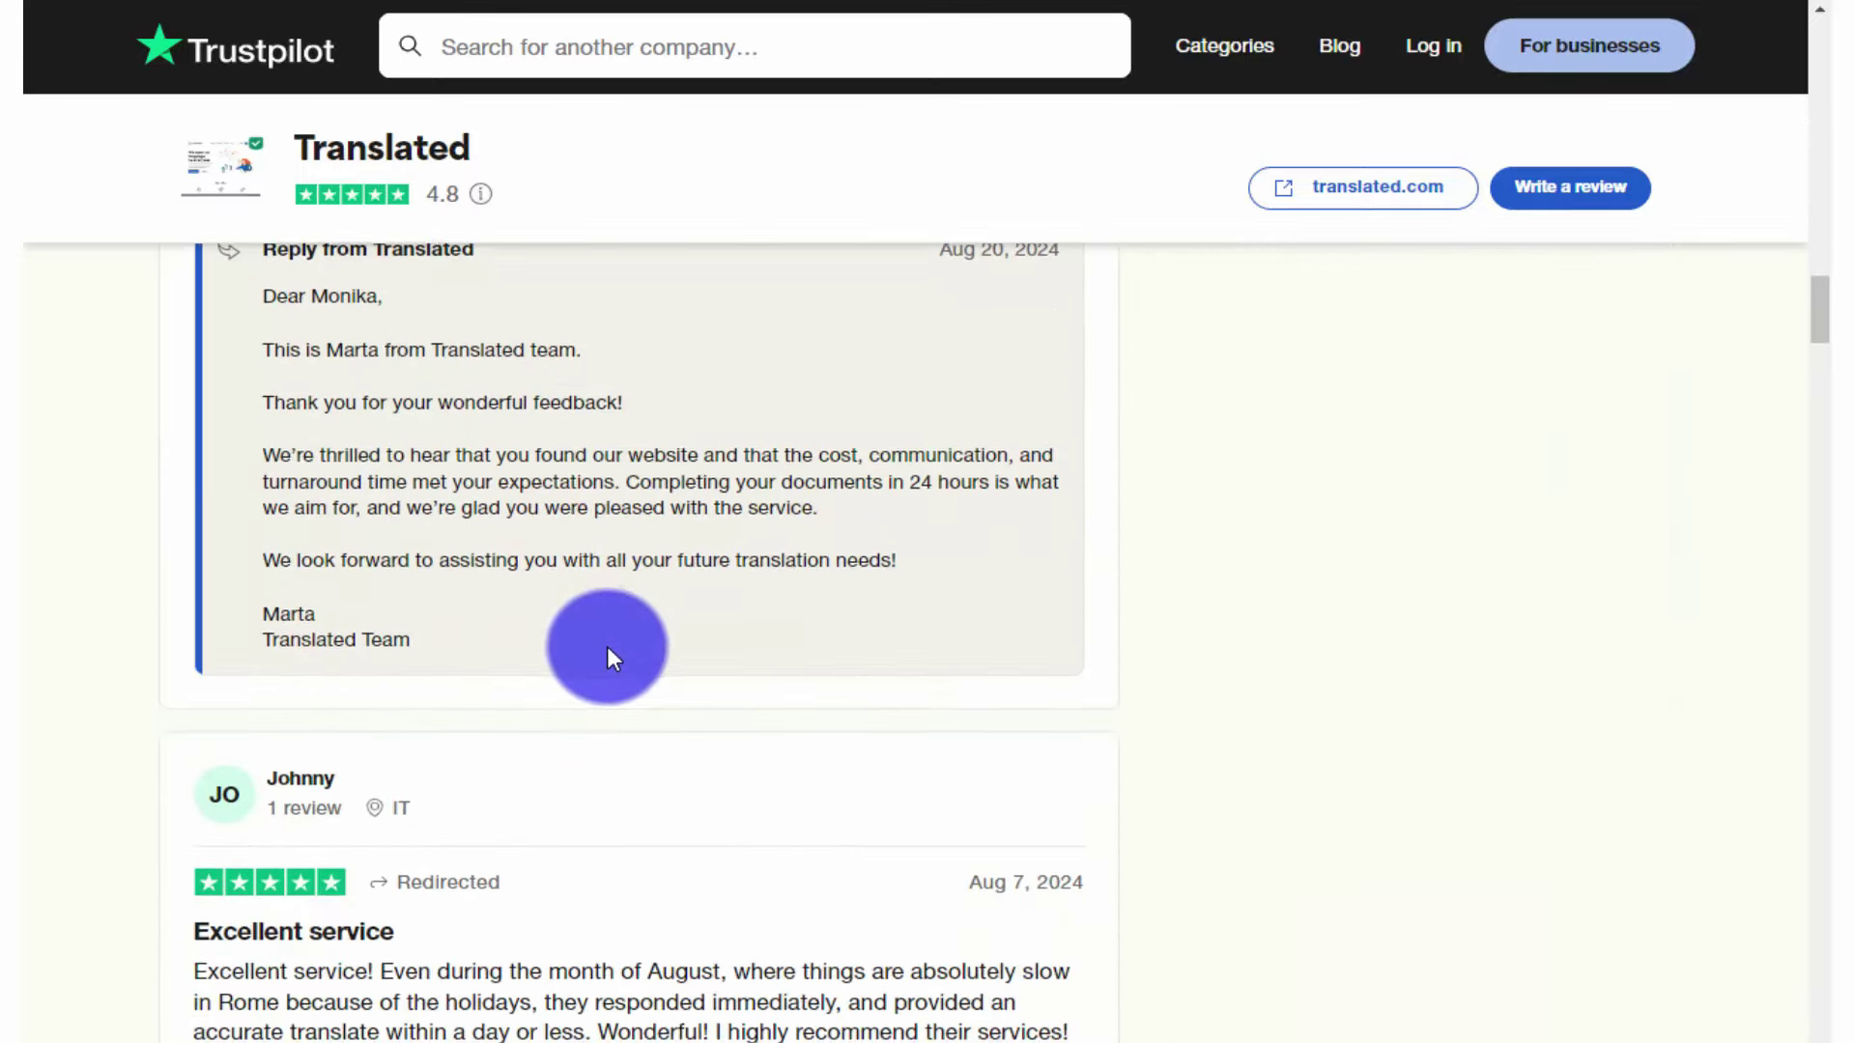
scroll(608, 646, down, 15)
scroll(619, 647, up, 15)
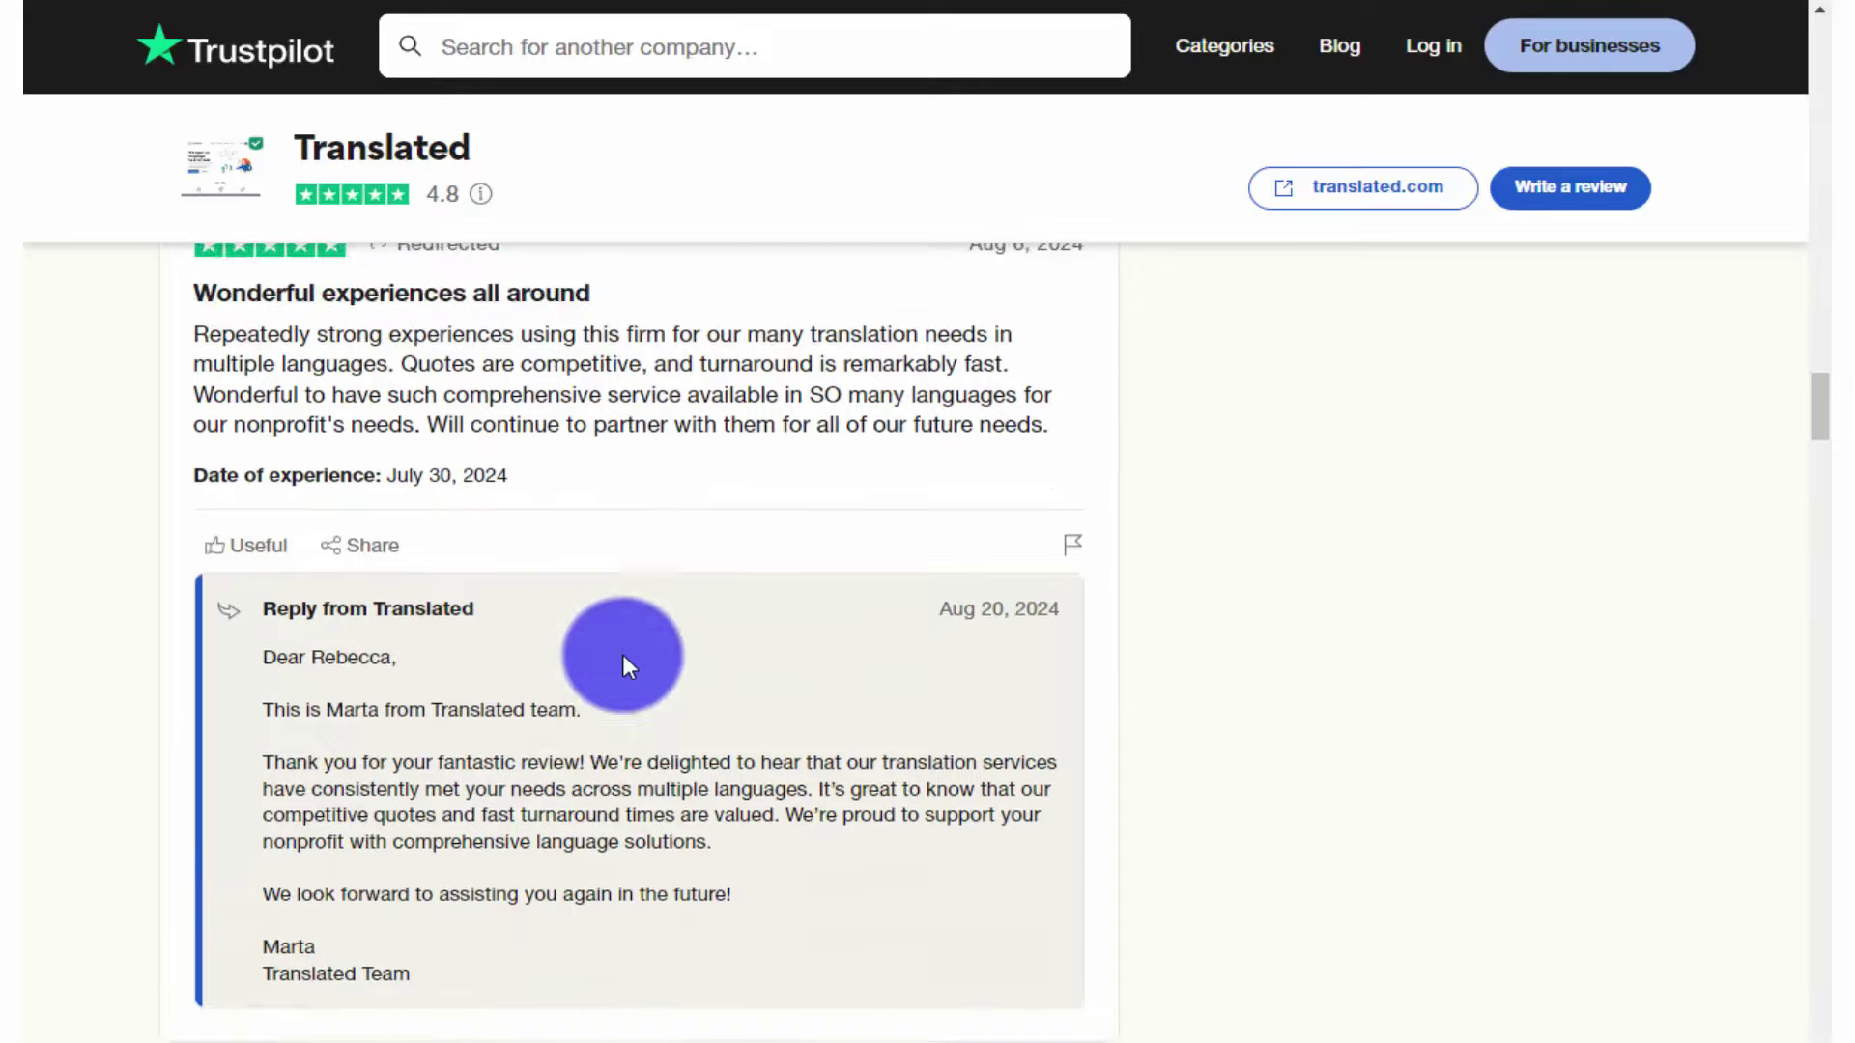
scroll(622, 657, up, 10)
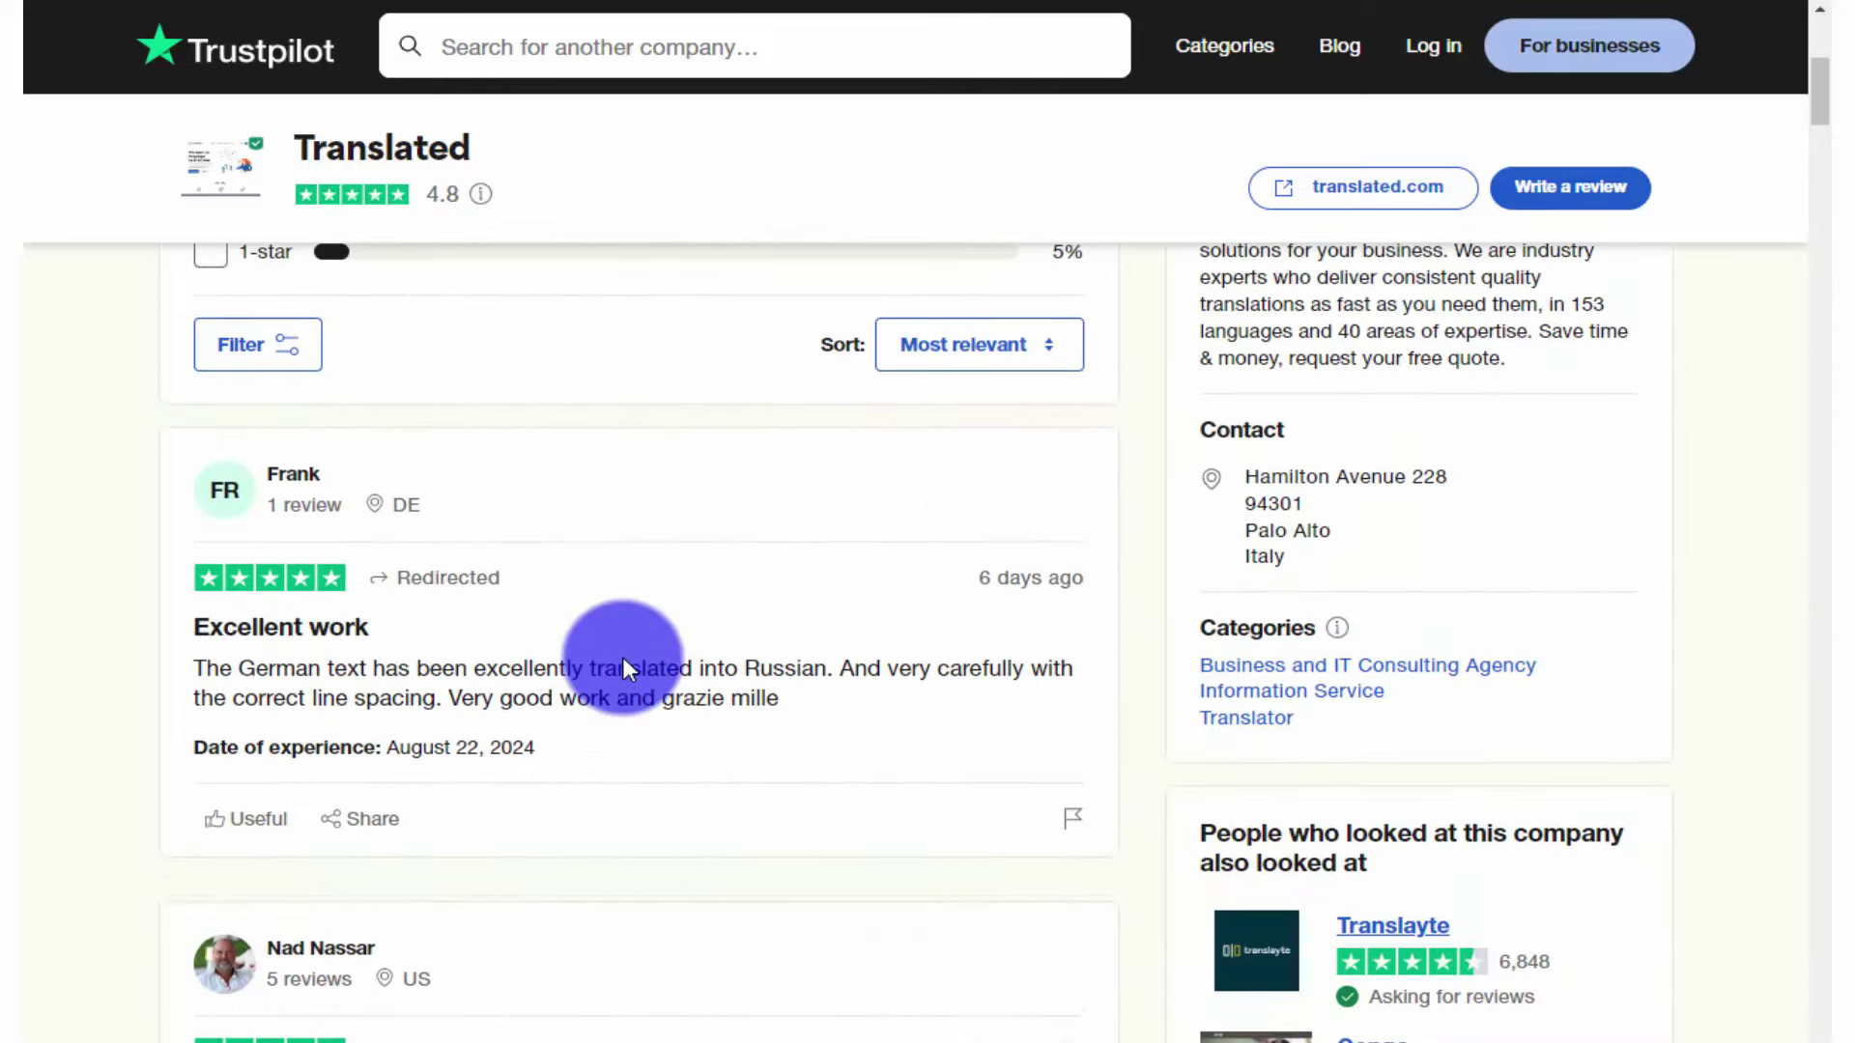
scroll(622, 657, up, 5)
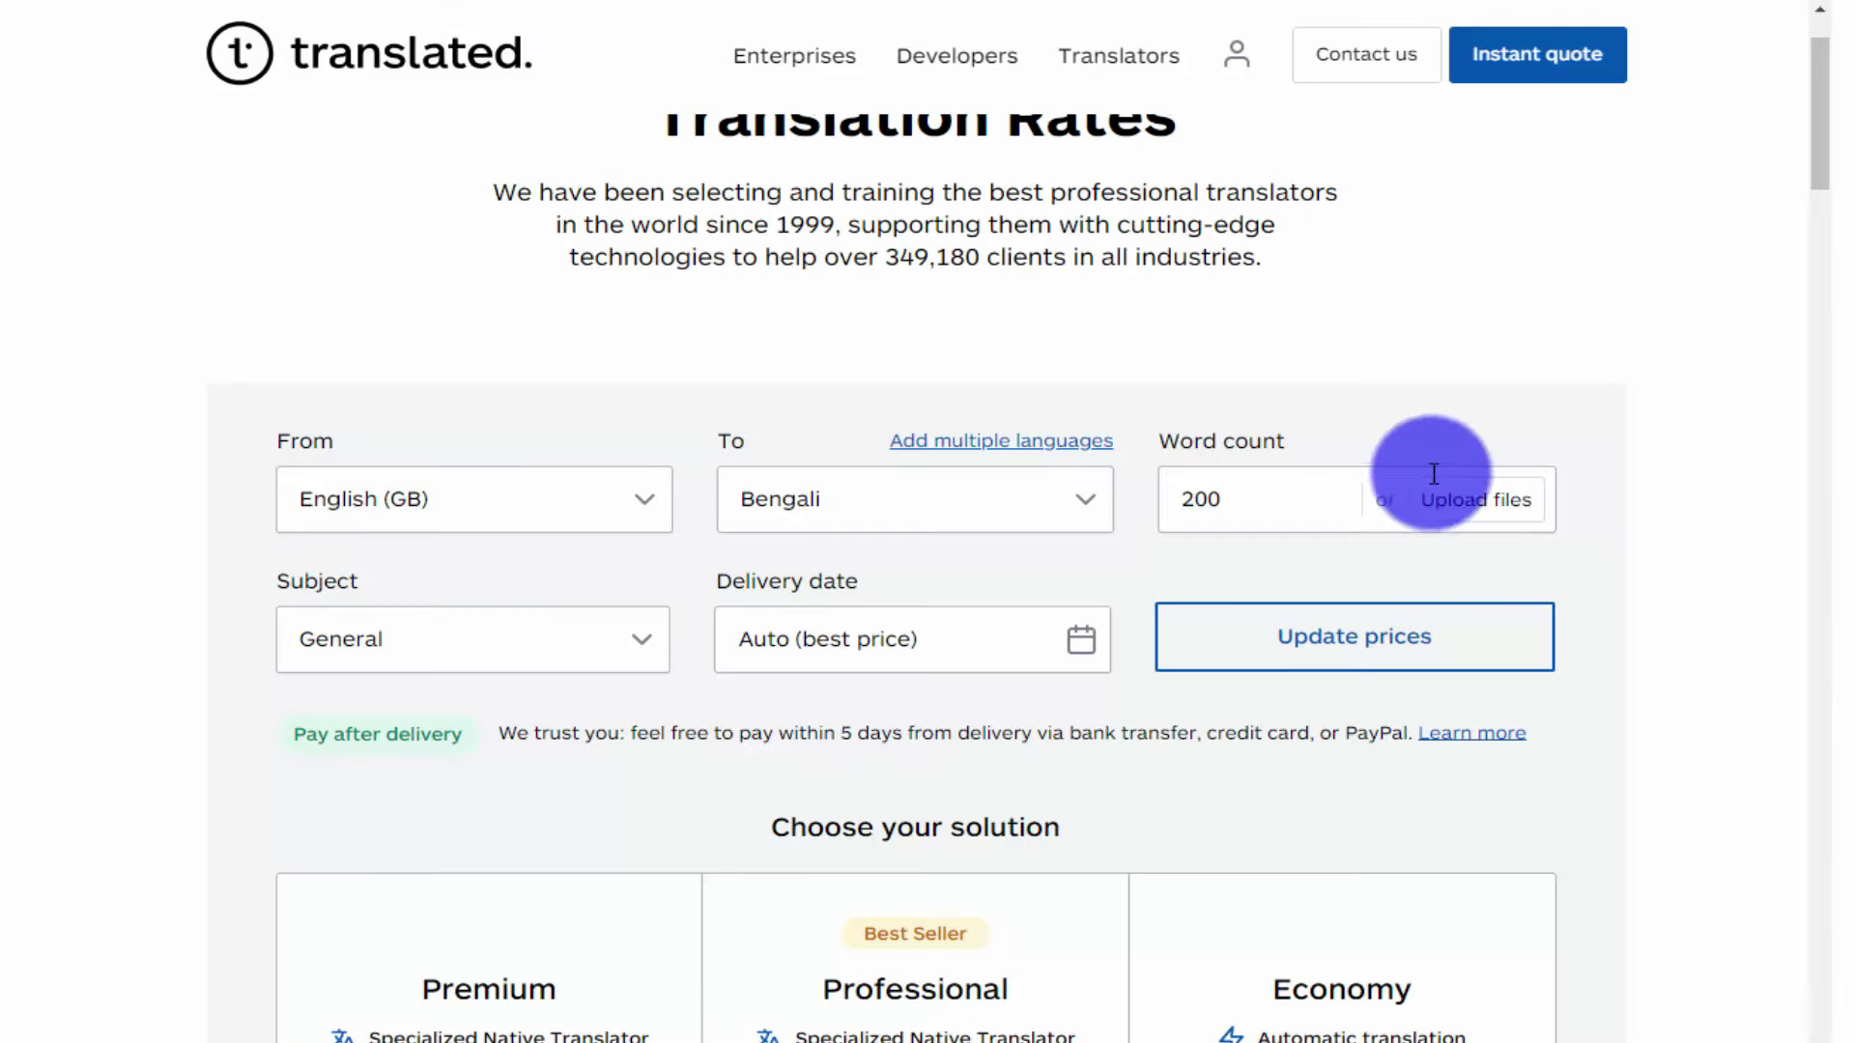
scroll(608, 575, up, 3)
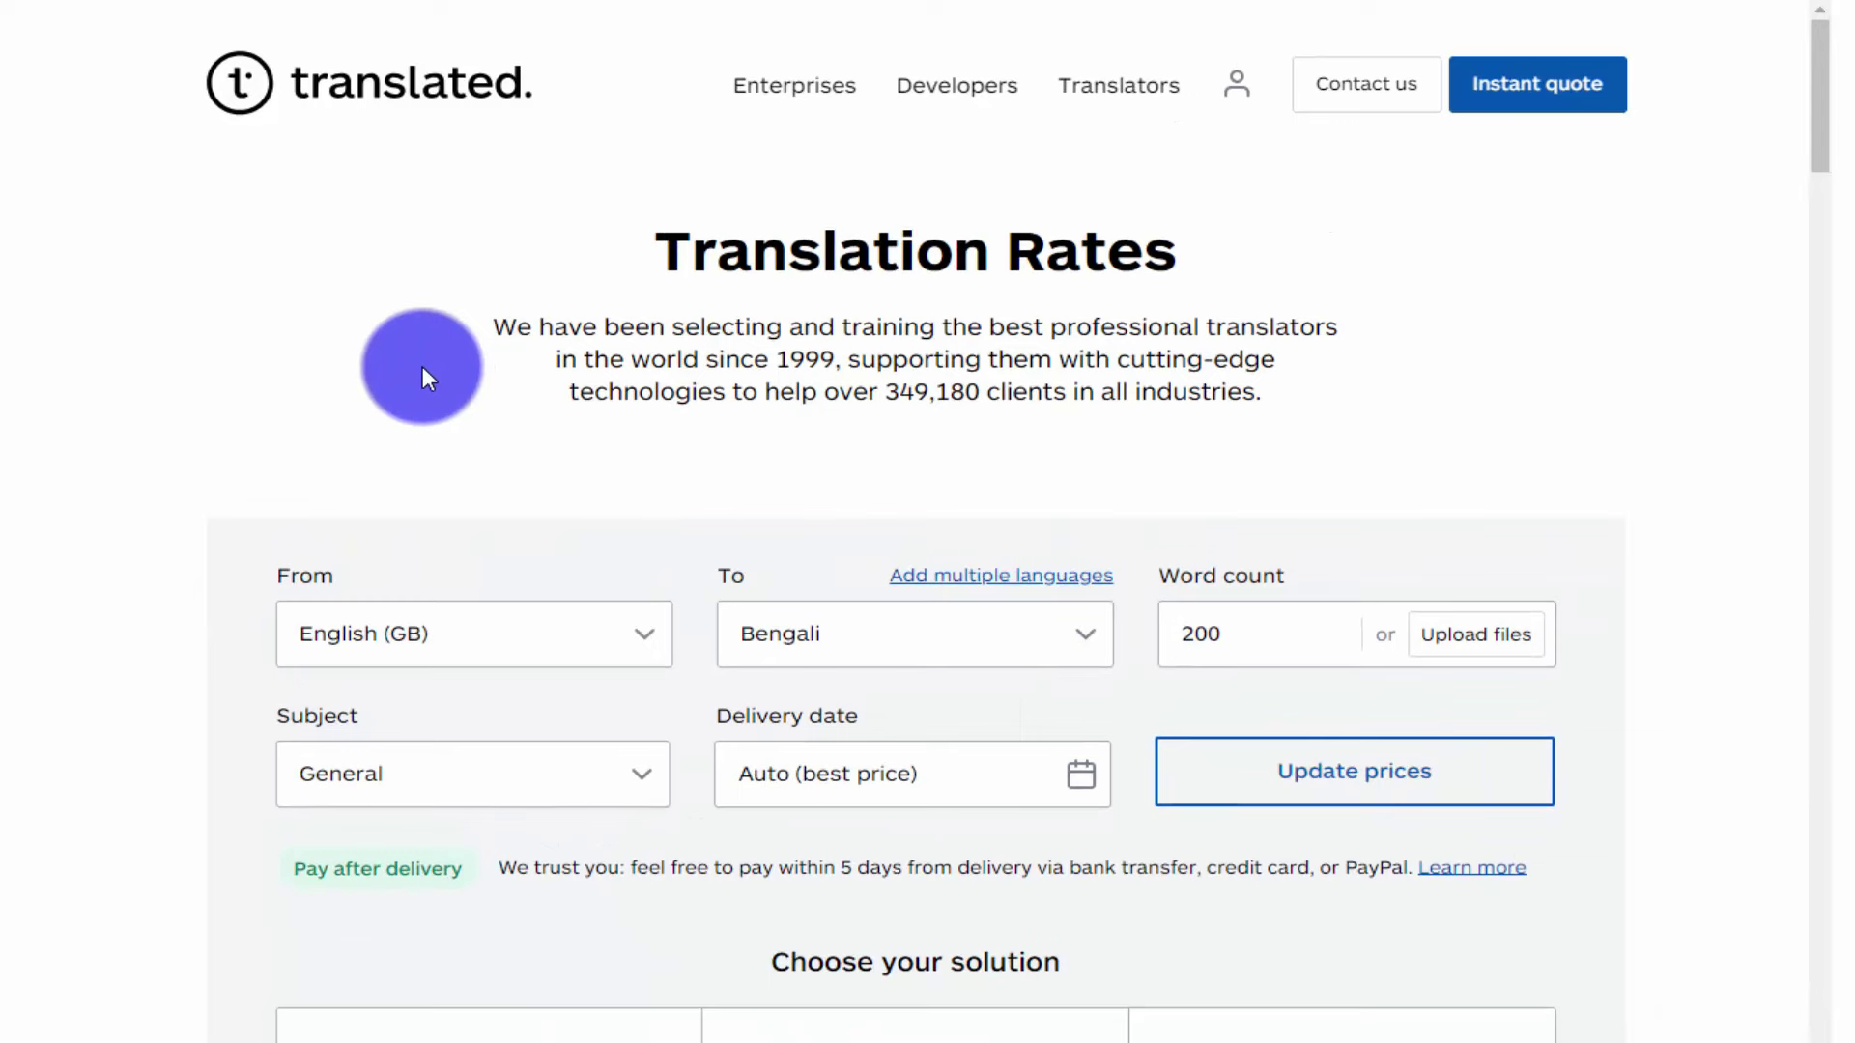
click(1239, 101)
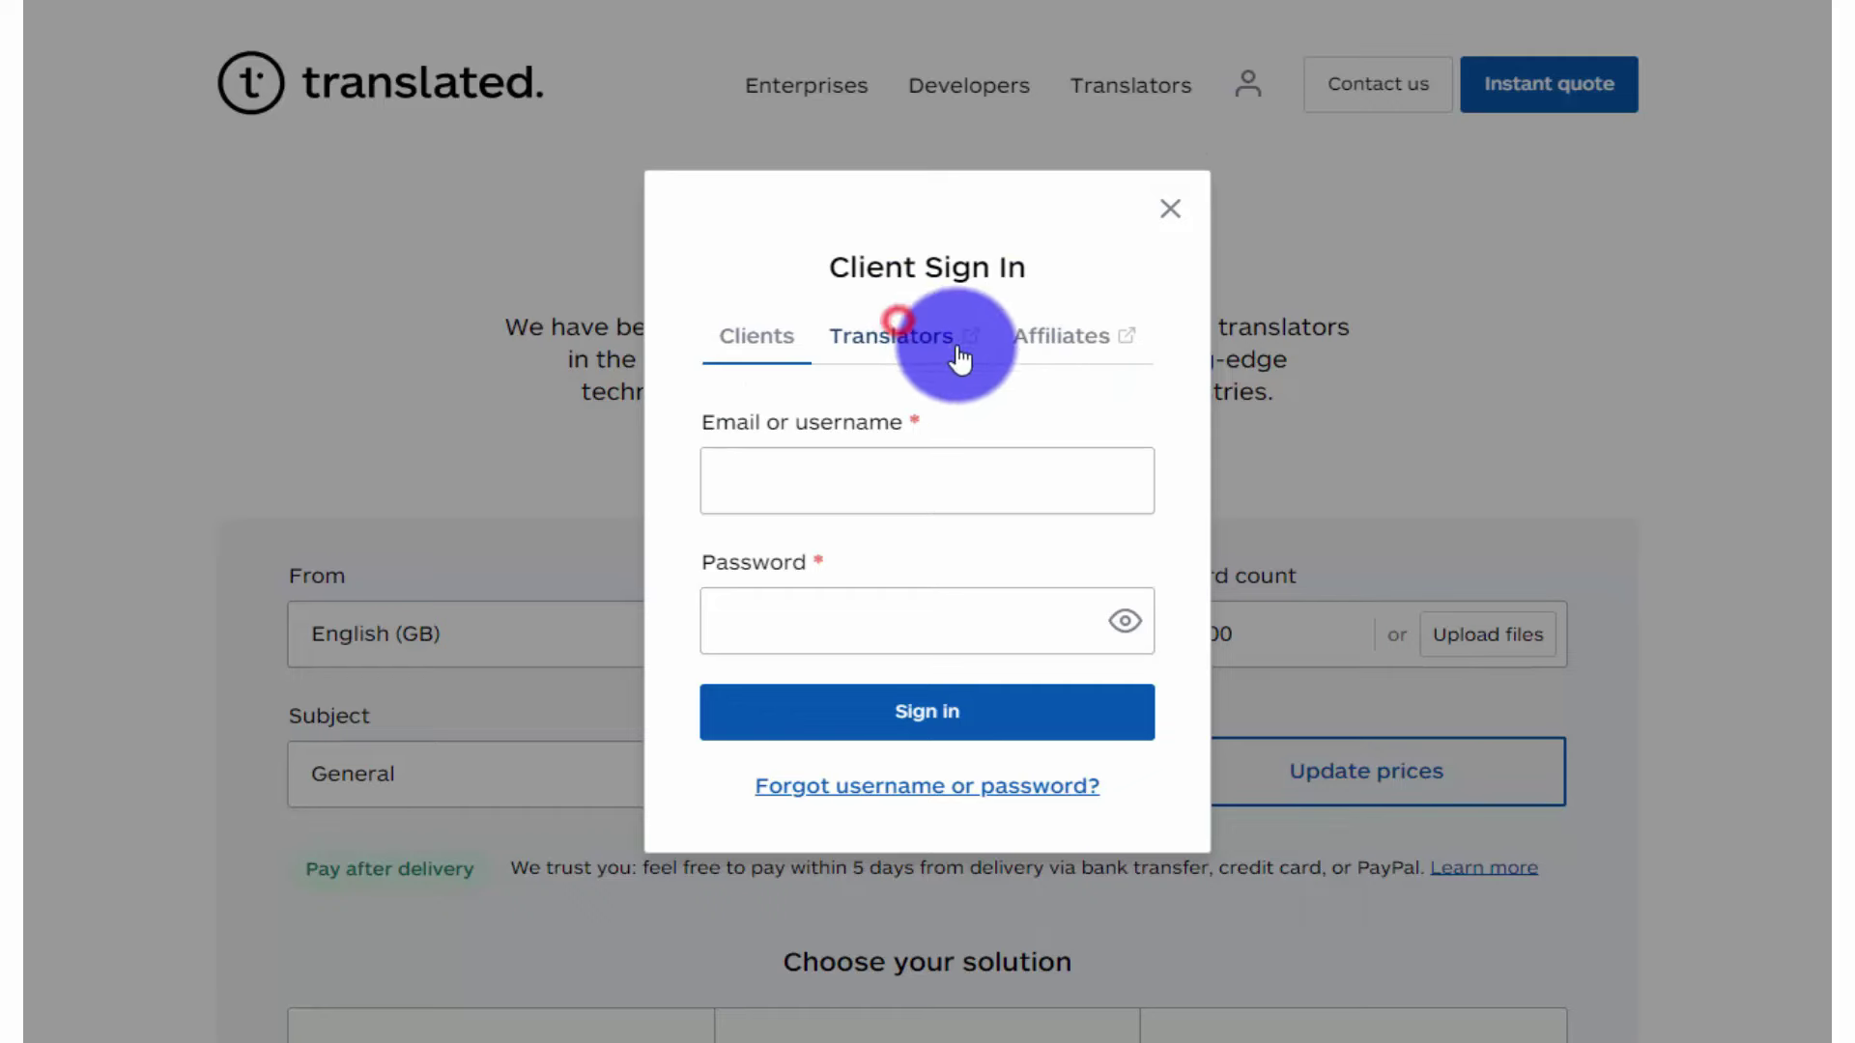
click(912, 389)
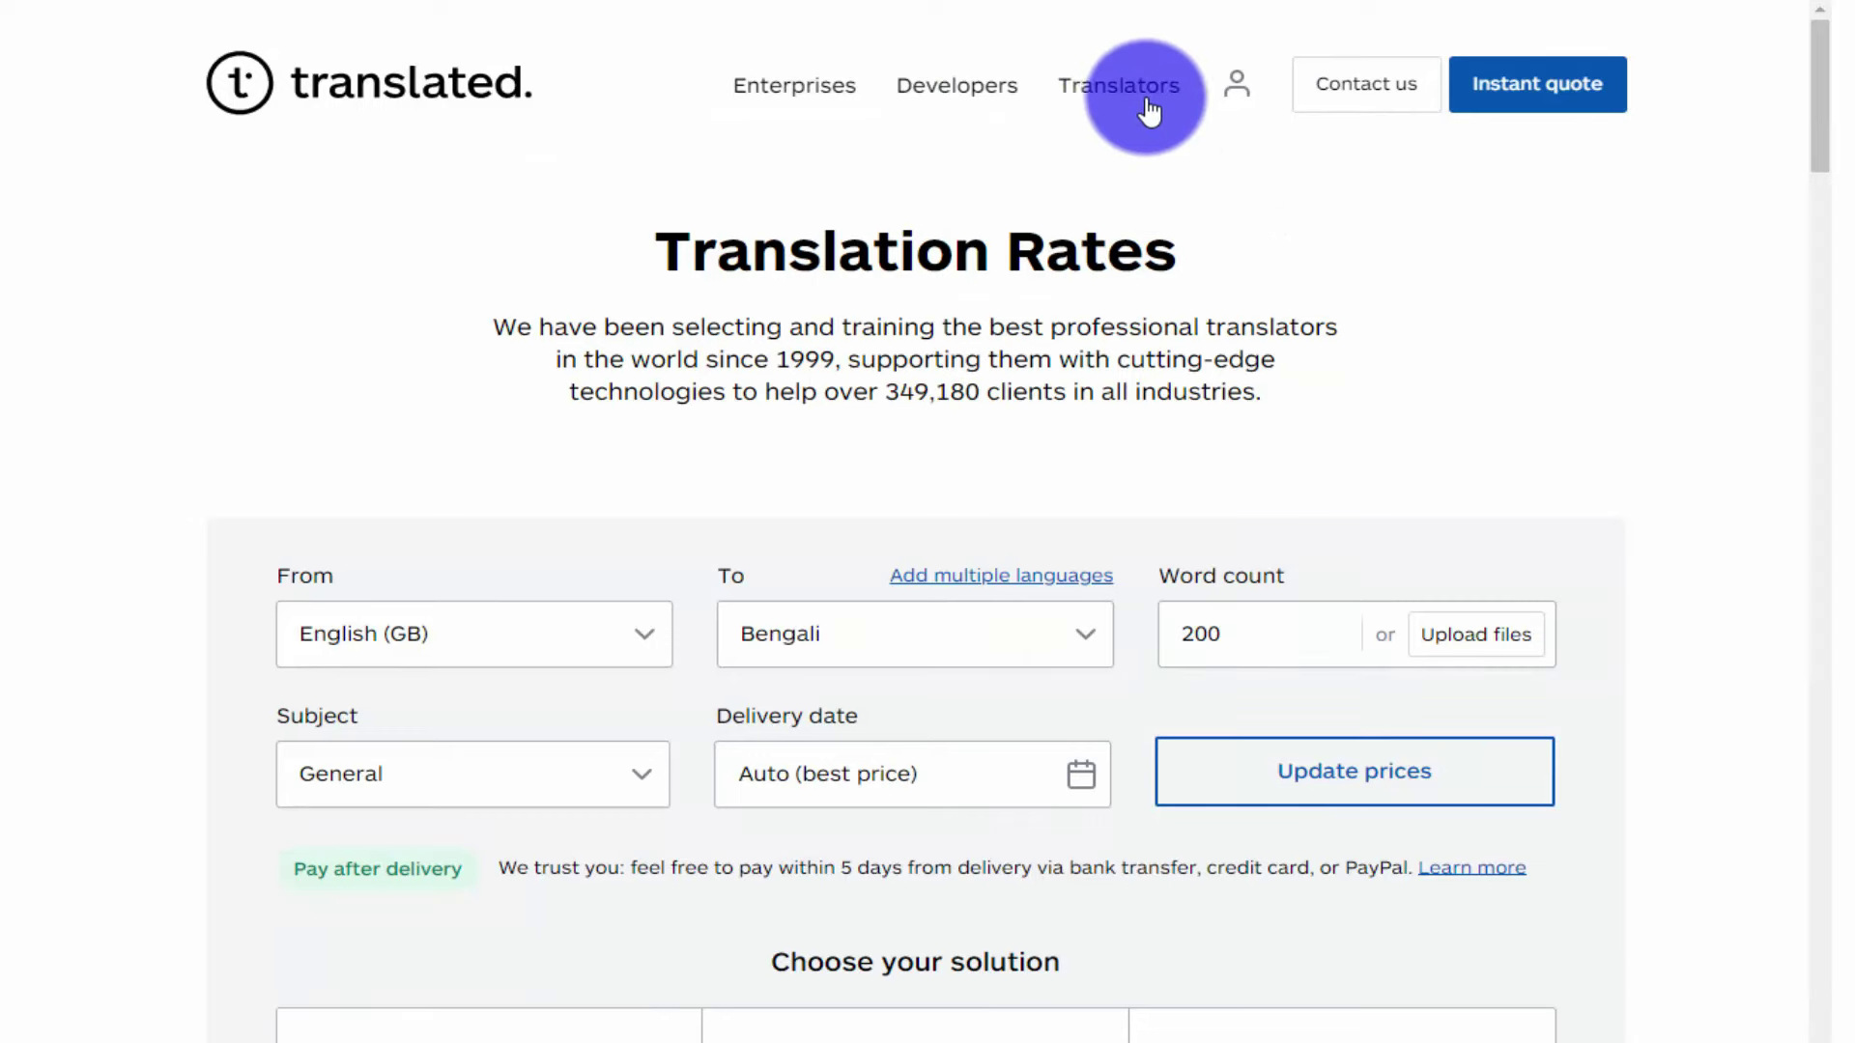
Go to Translated's information page for translators and start an application as a translator
click(1126, 100)
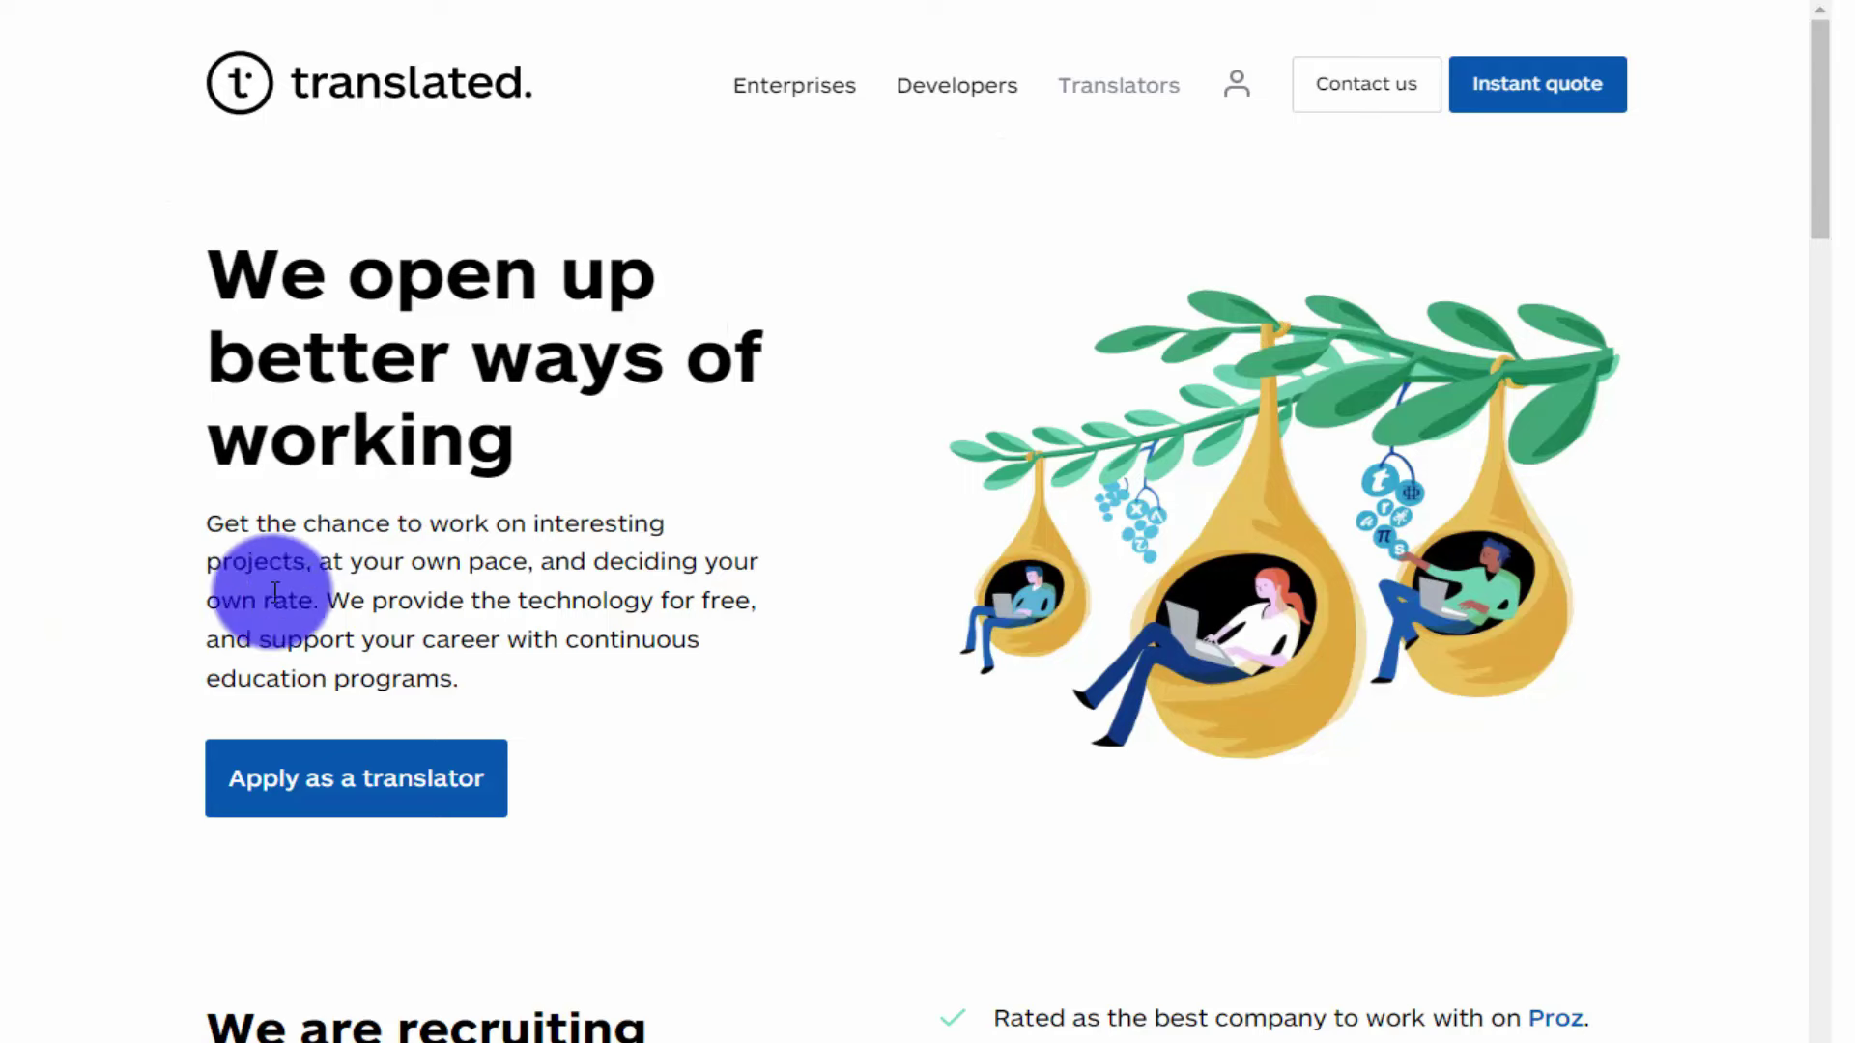
scroll(364, 663, down, 3)
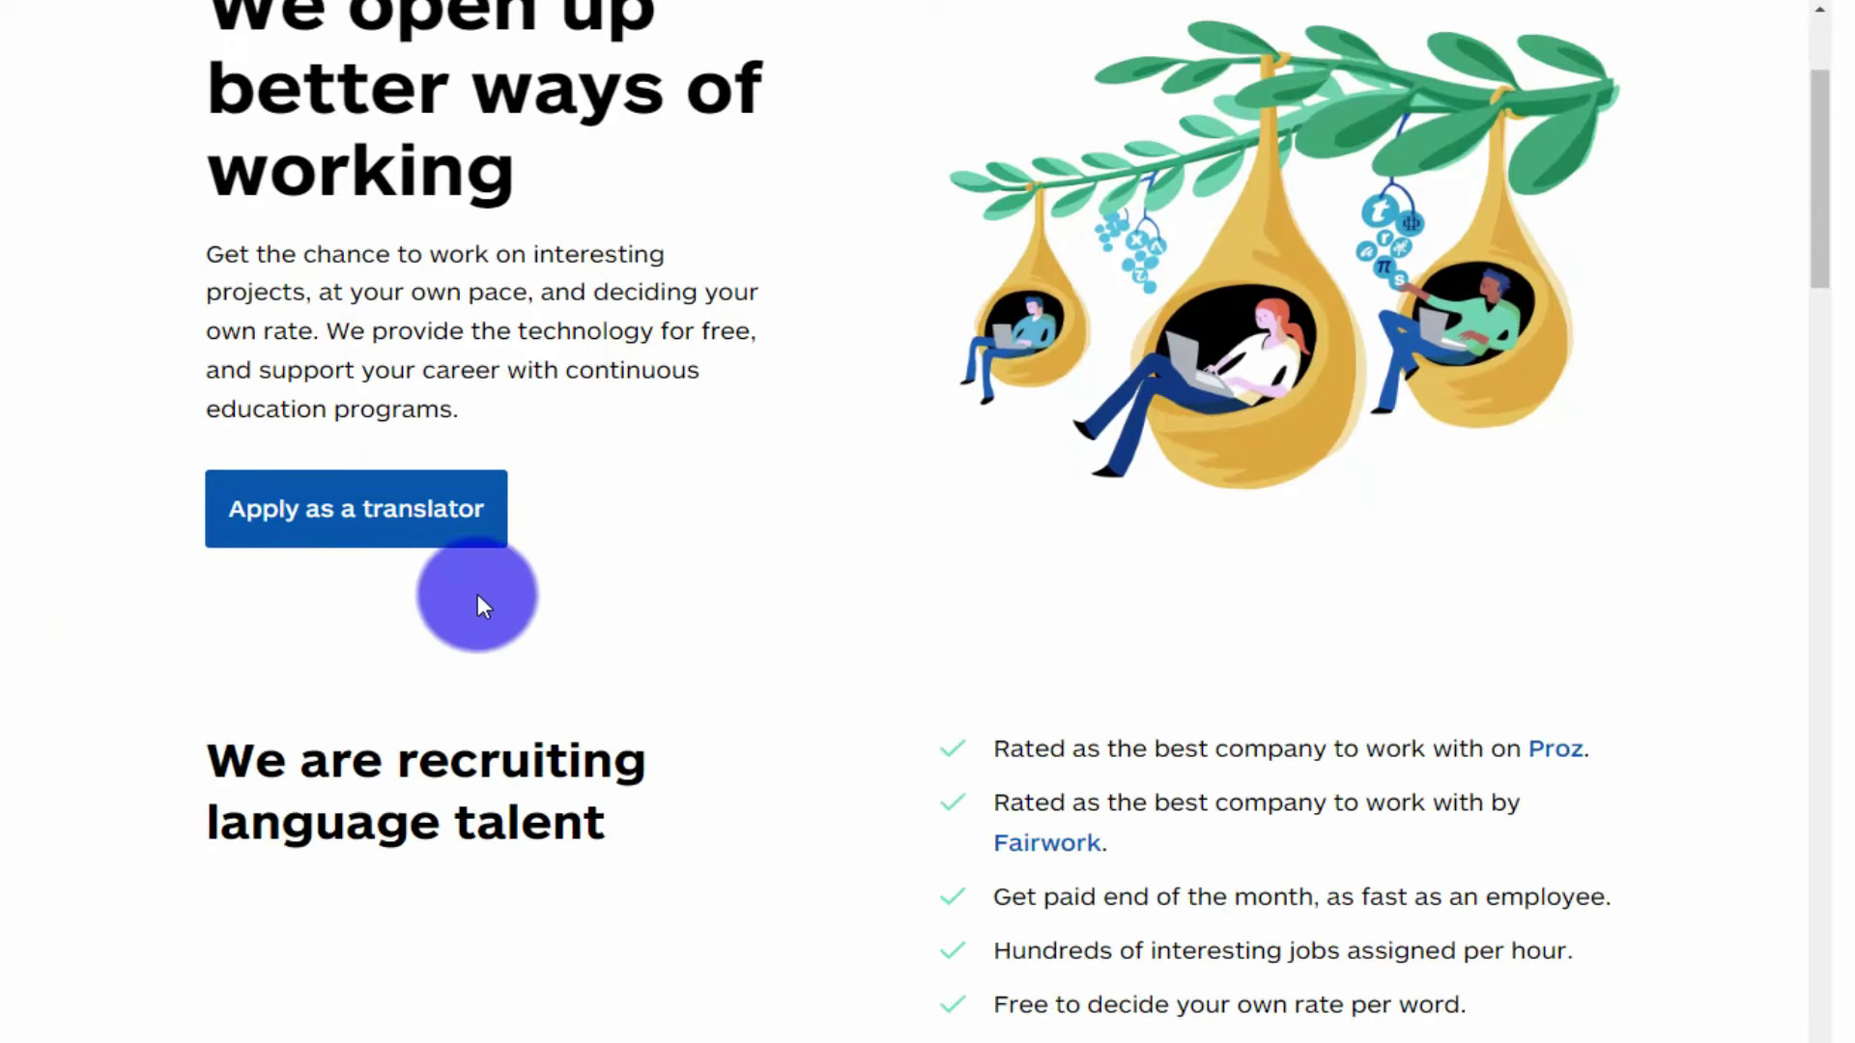
click(384, 526)
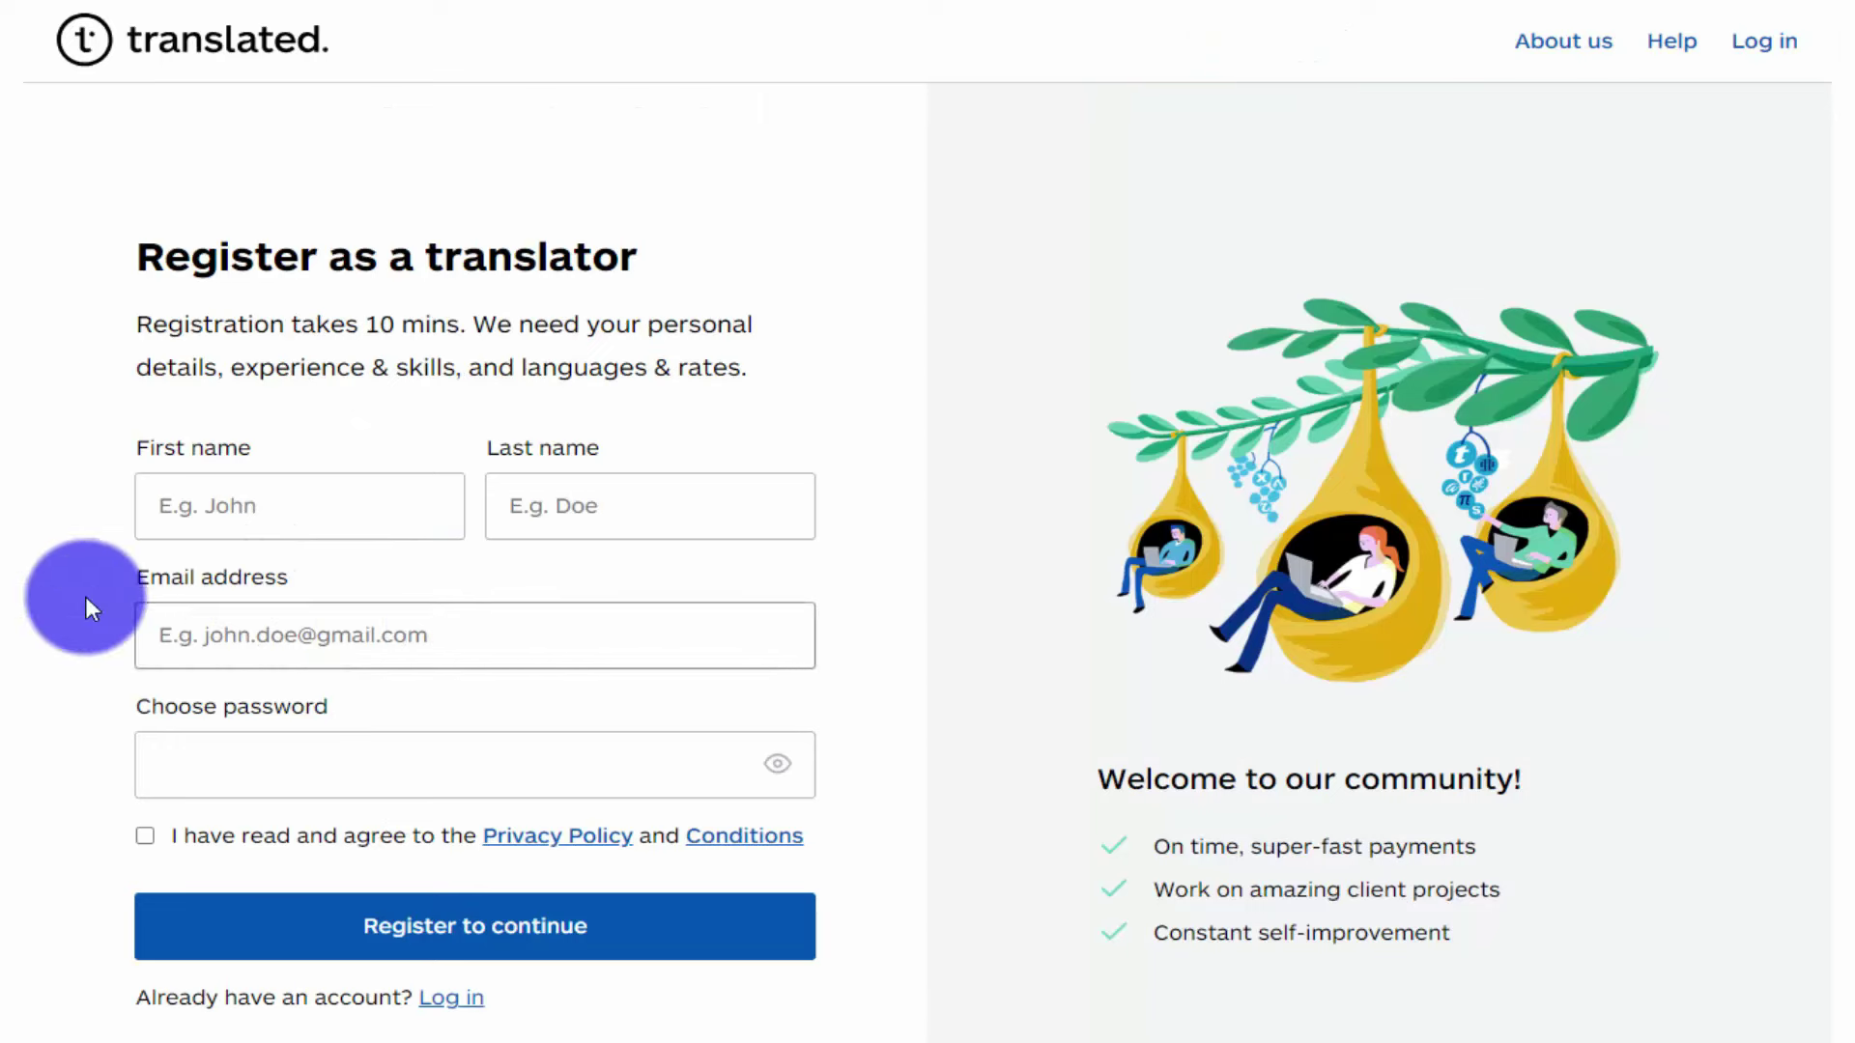
click(387, 635)
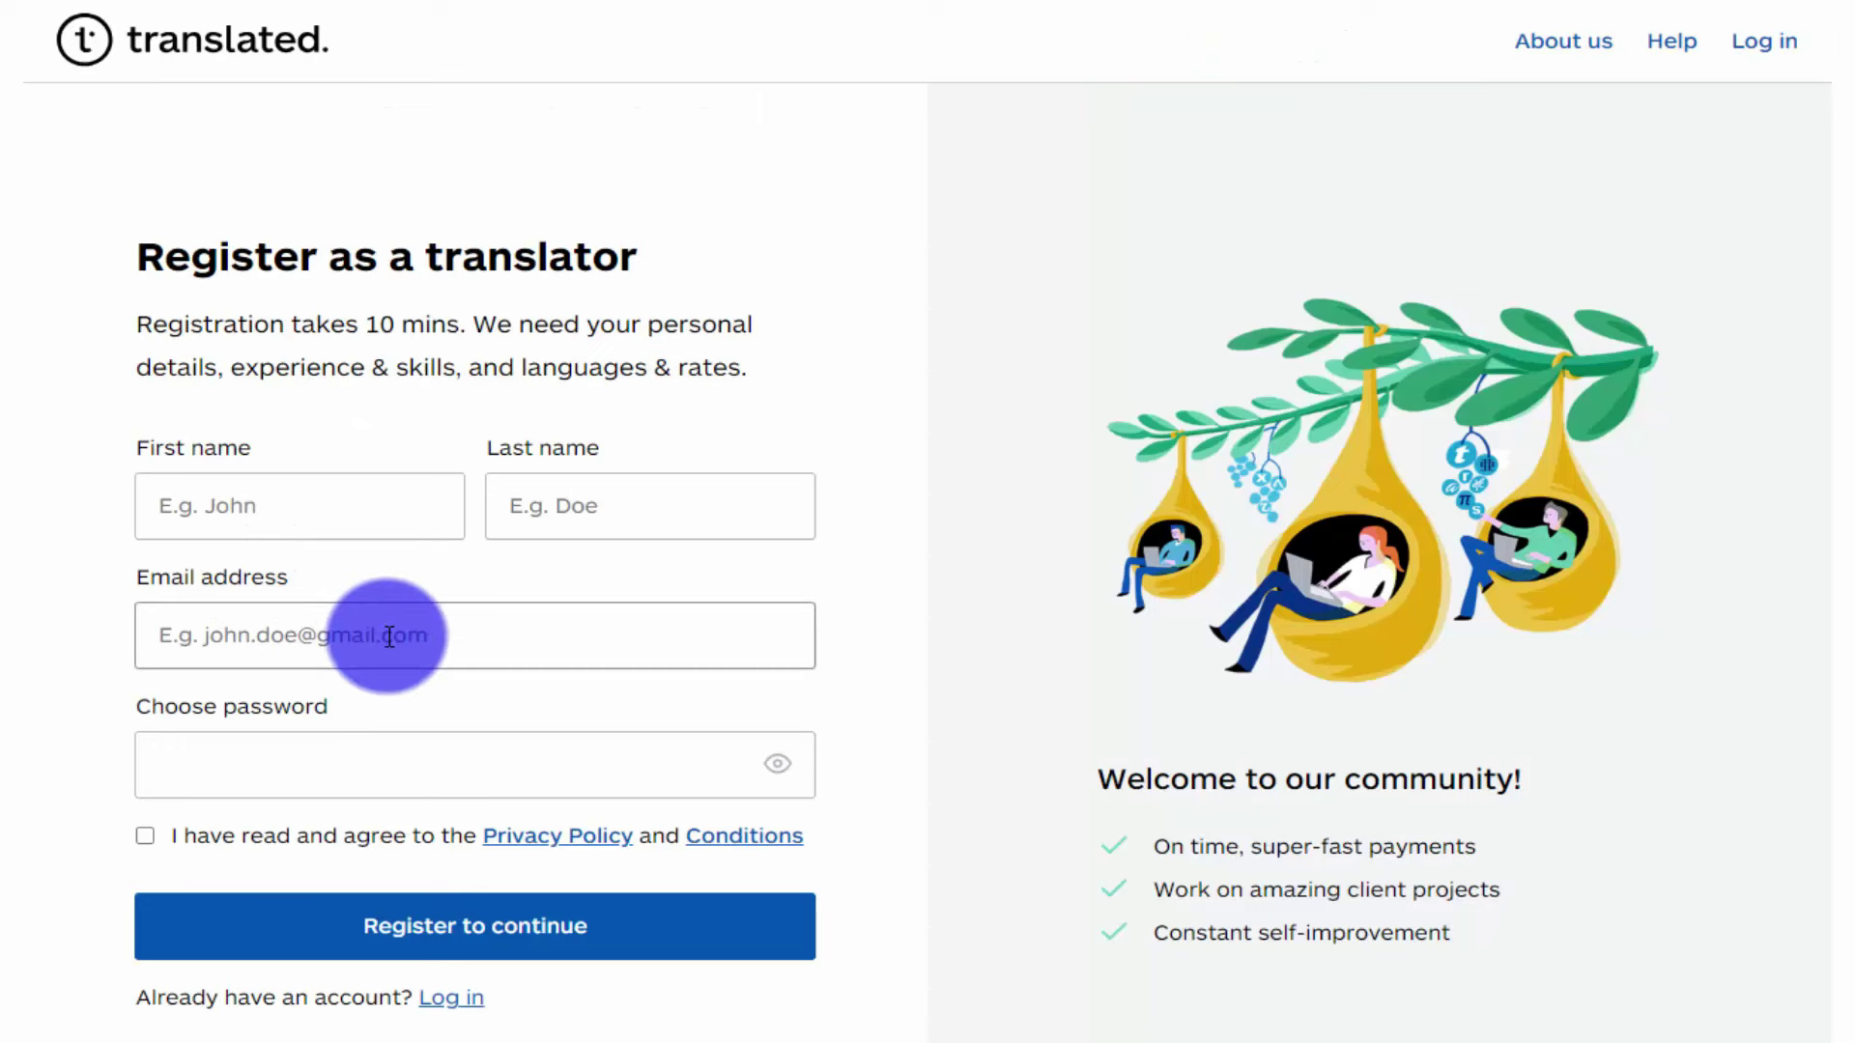
click(259, 531)
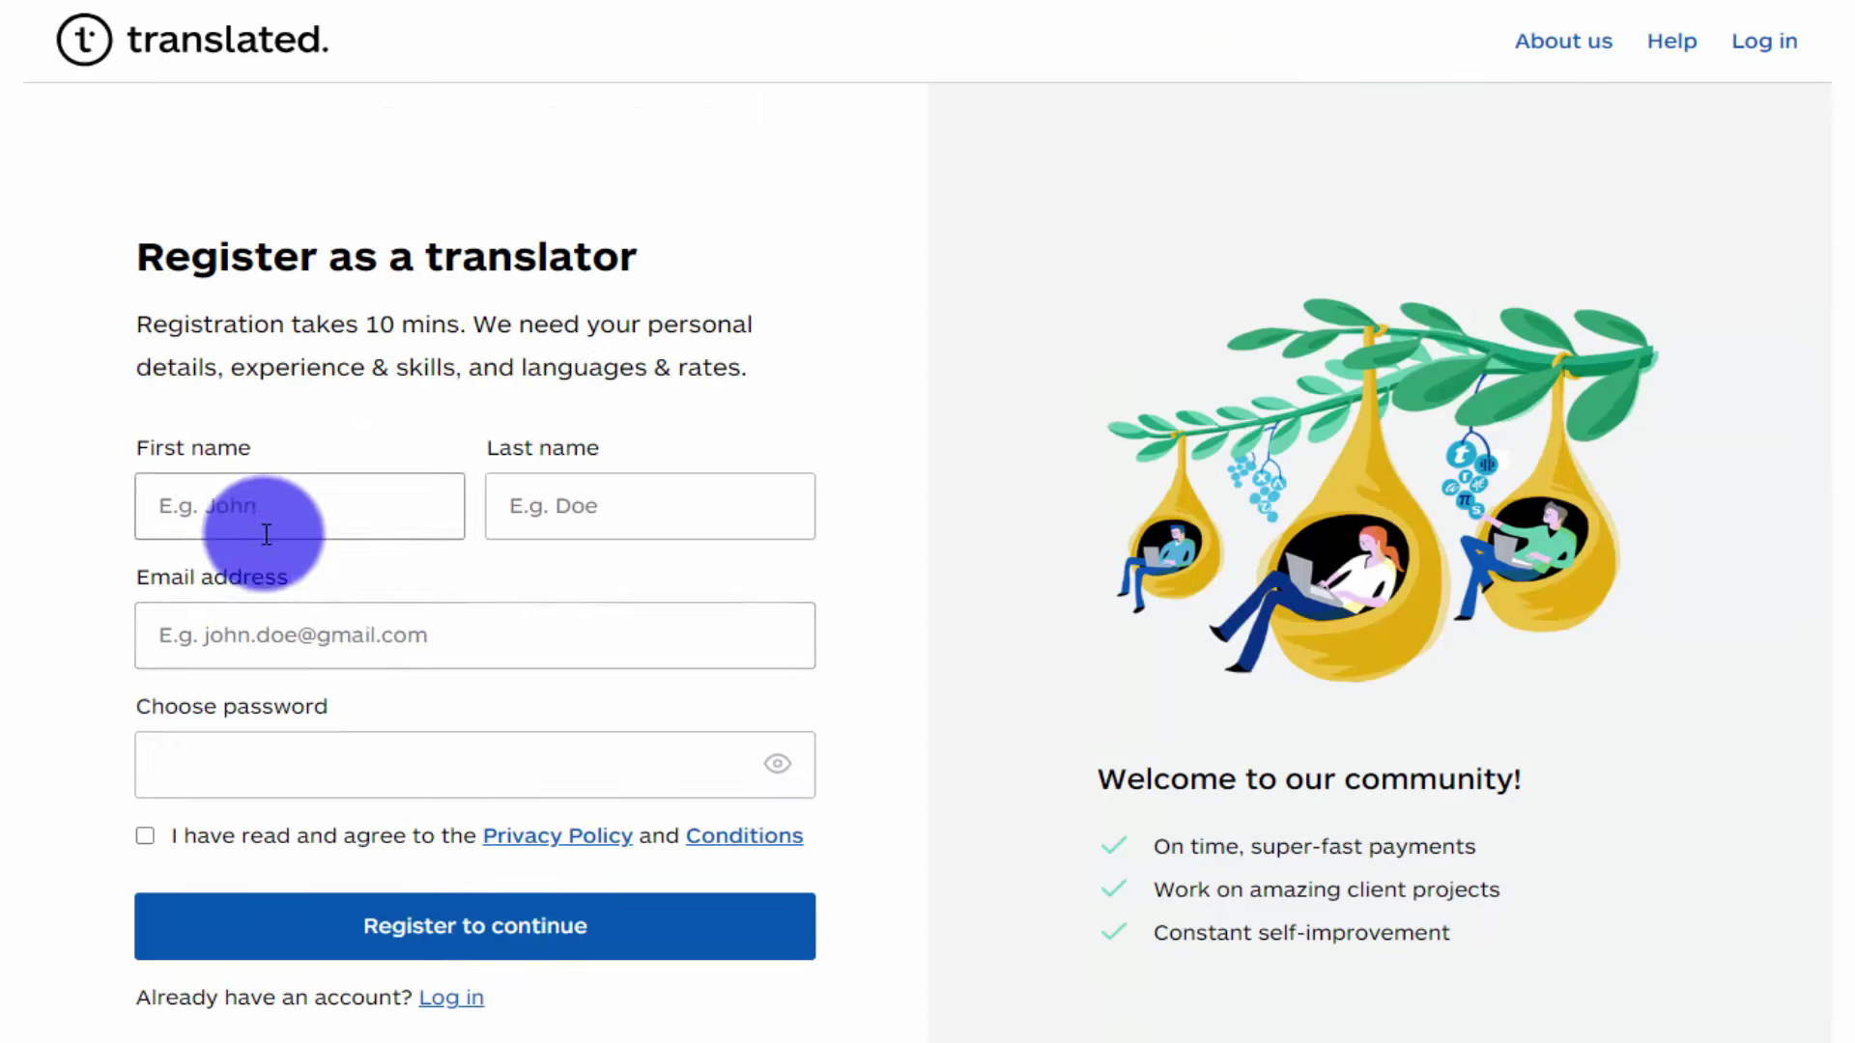
click(415, 628)
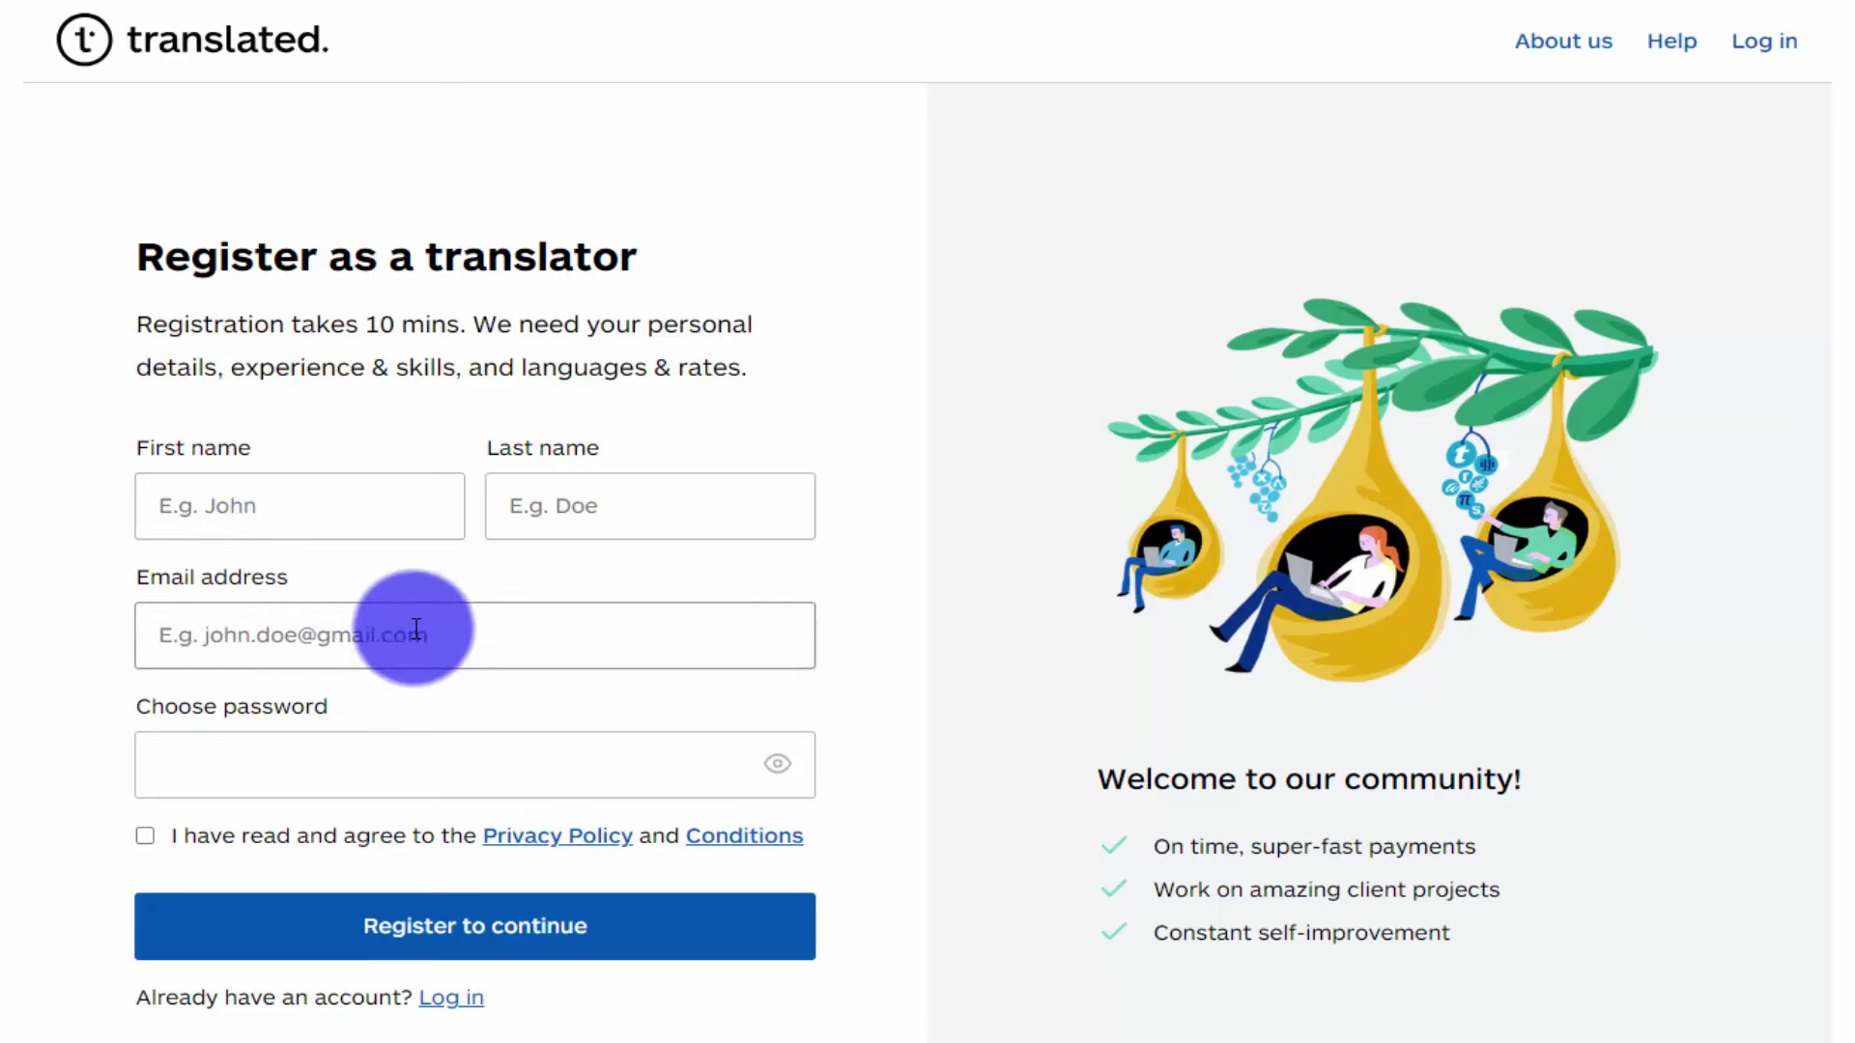
click(331, 753)
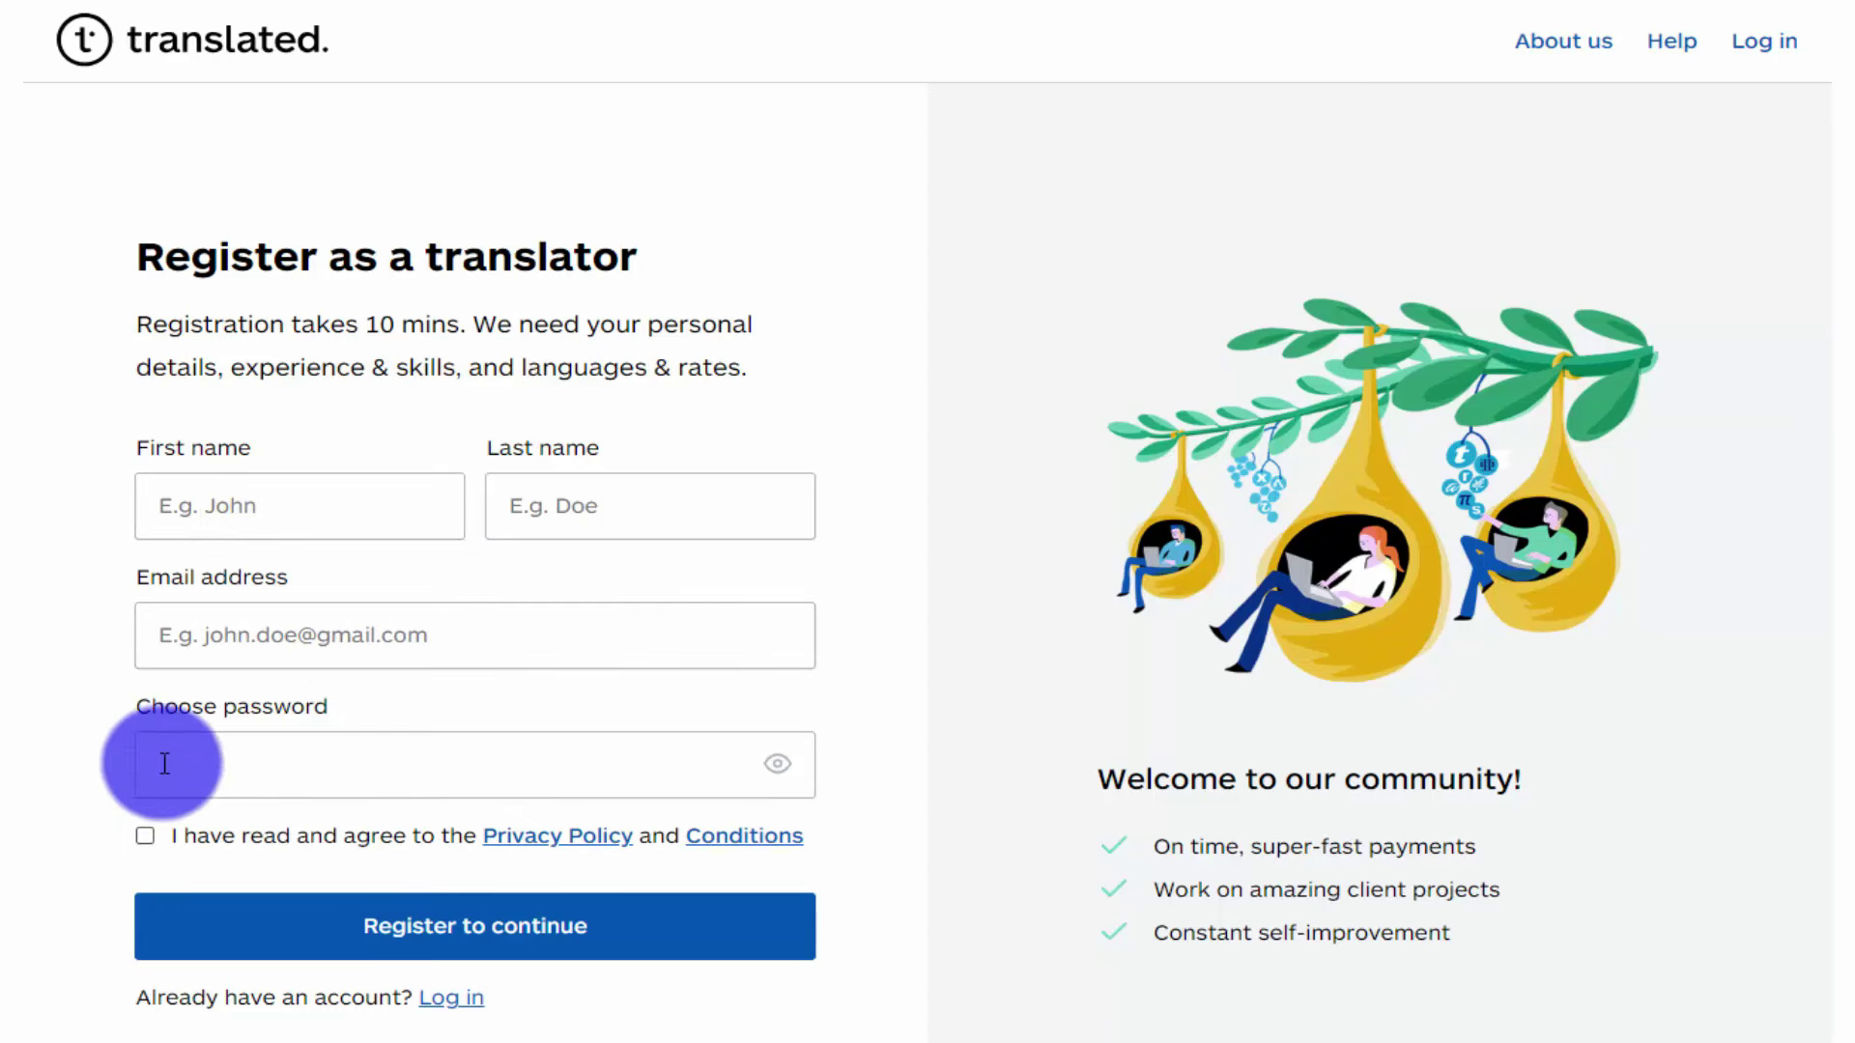
click(328, 659)
click(339, 757)
click(172, 860)
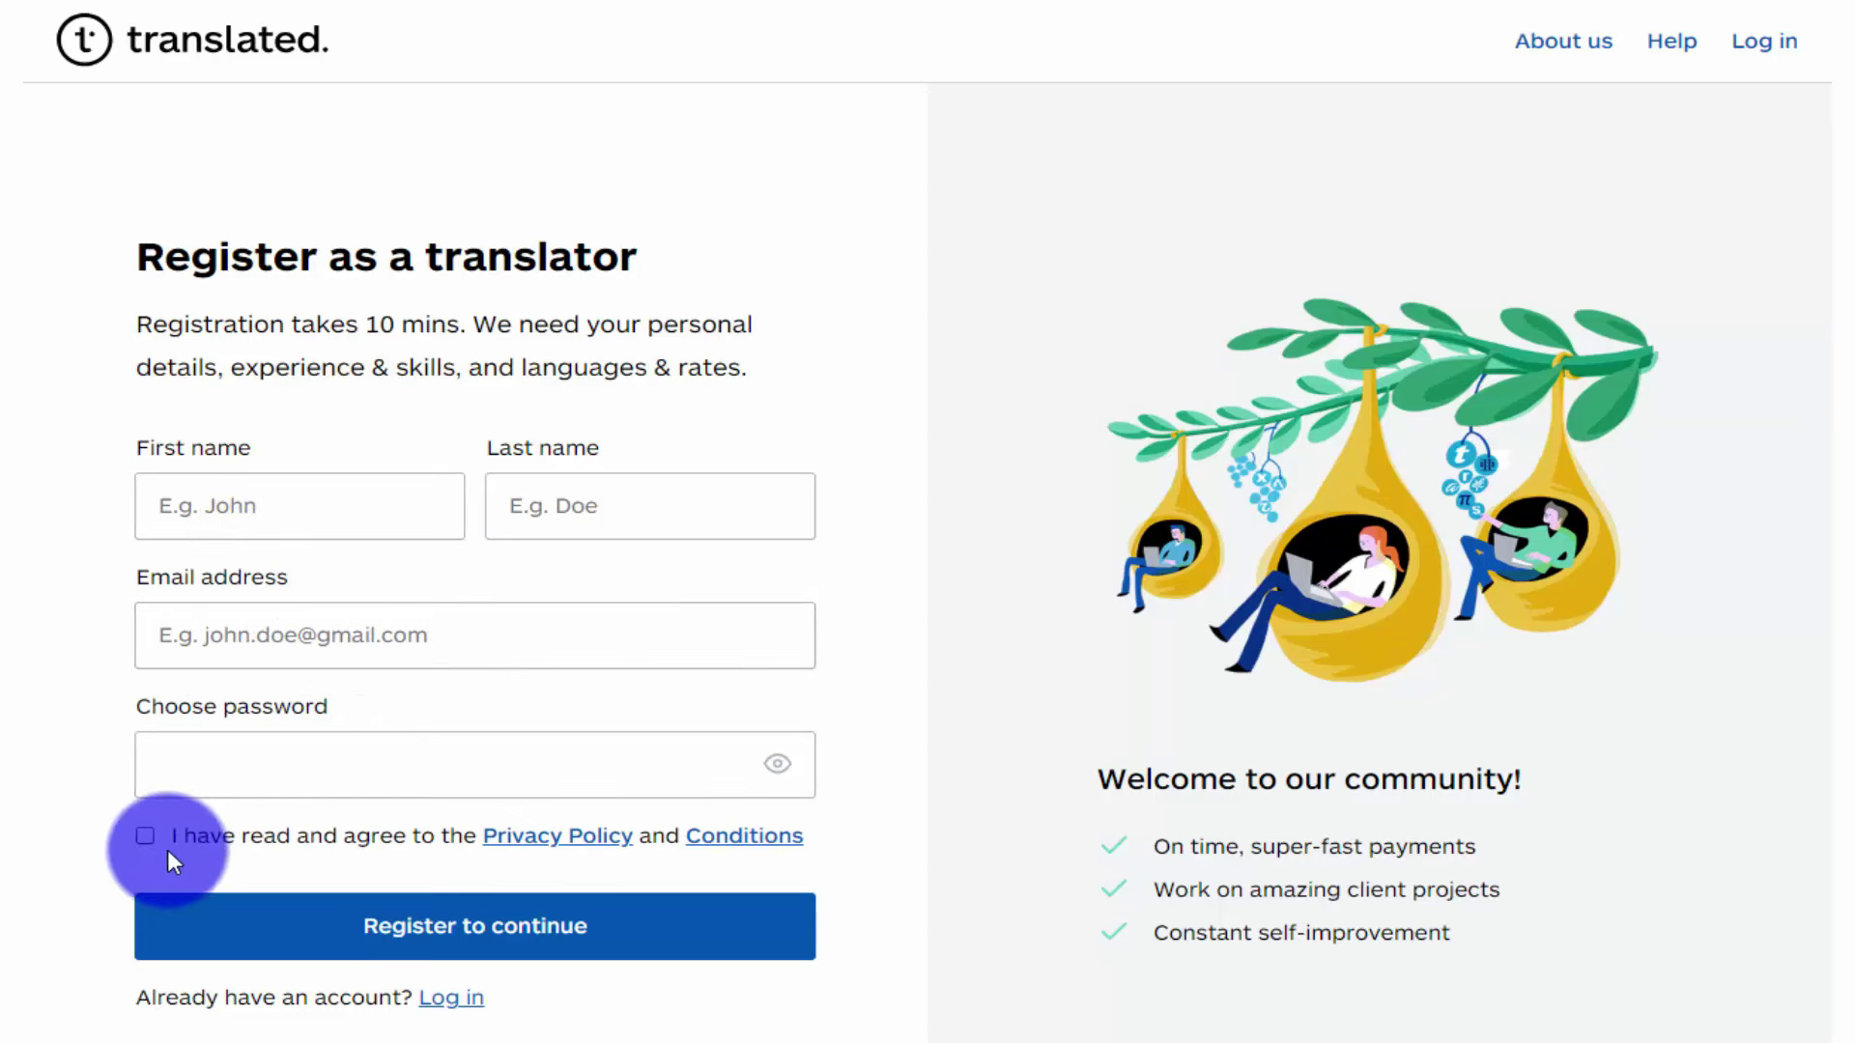
Agree to the Privacy Policy and Conditions in the translator registration form and place the cursor in the first name field
click(145, 838)
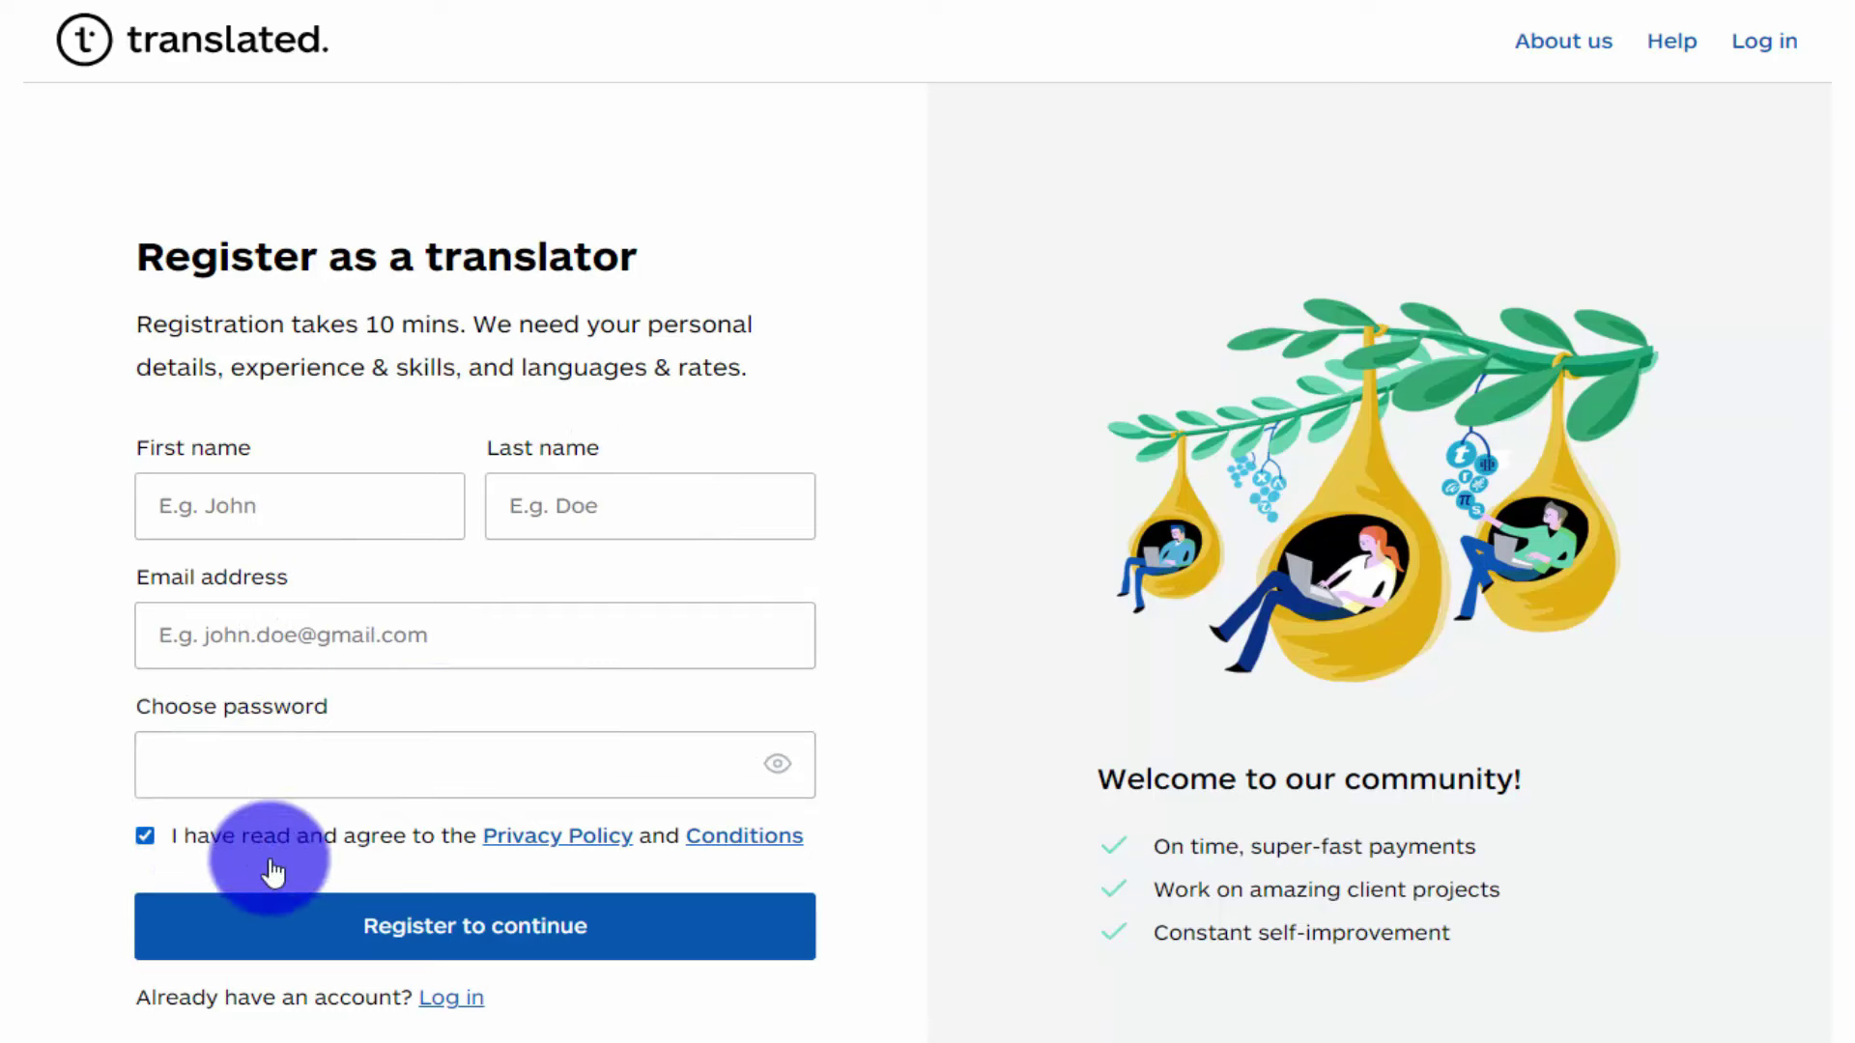
click(359, 519)
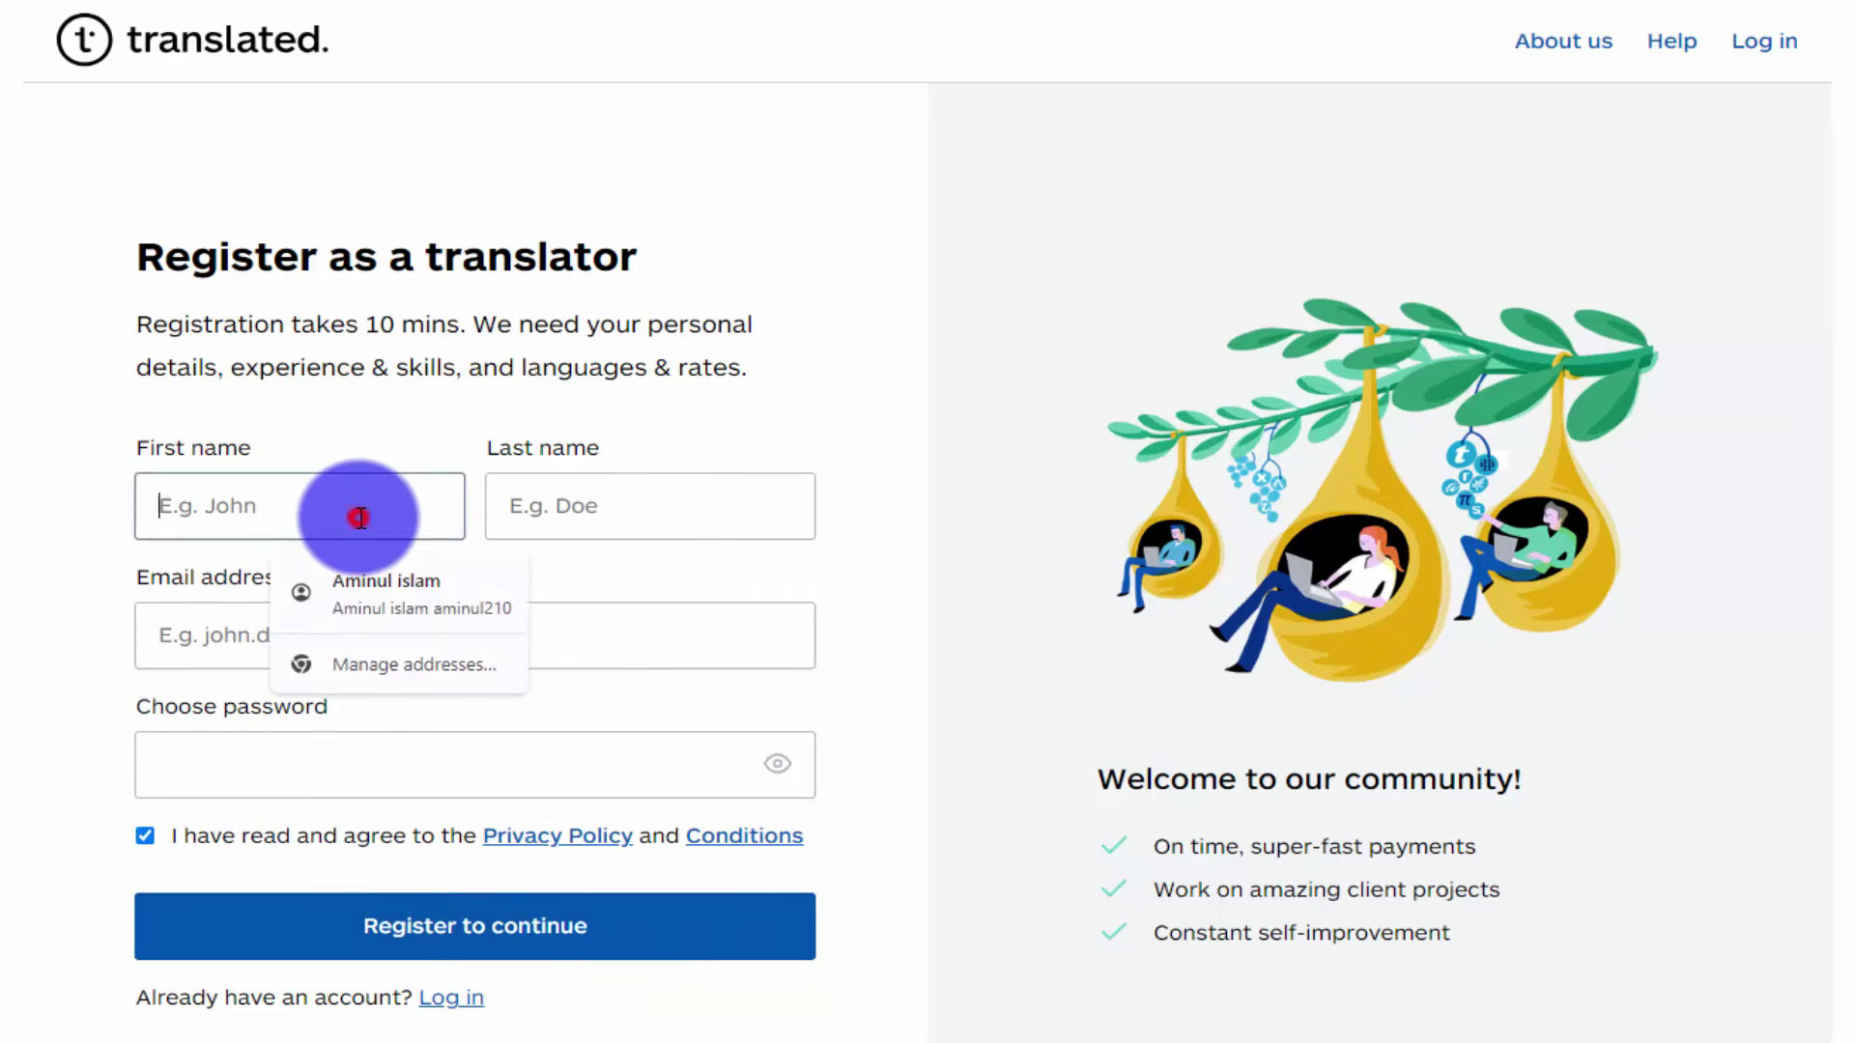
click(707, 433)
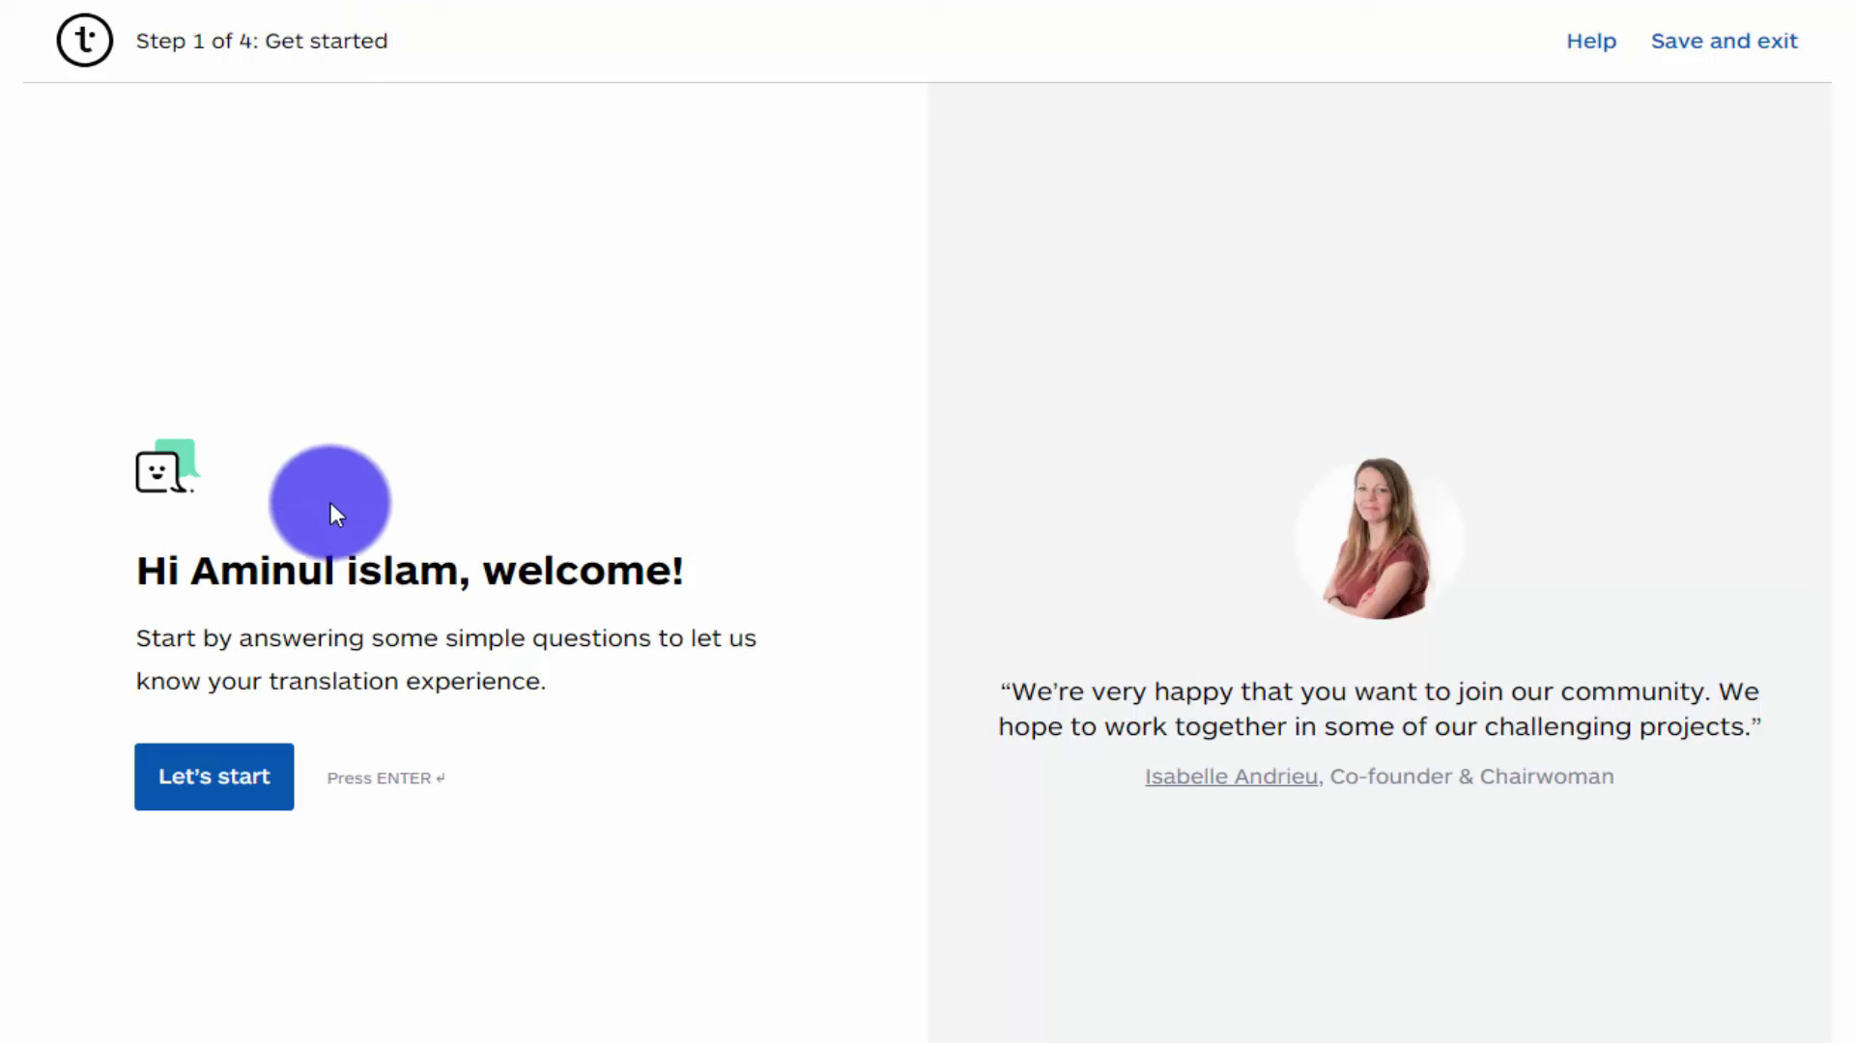
Start the questionnaire and answer professional translator, 1-3 years of experience, and 10 thousand - 100 thousand words translated in the last 12 months
click(214, 799)
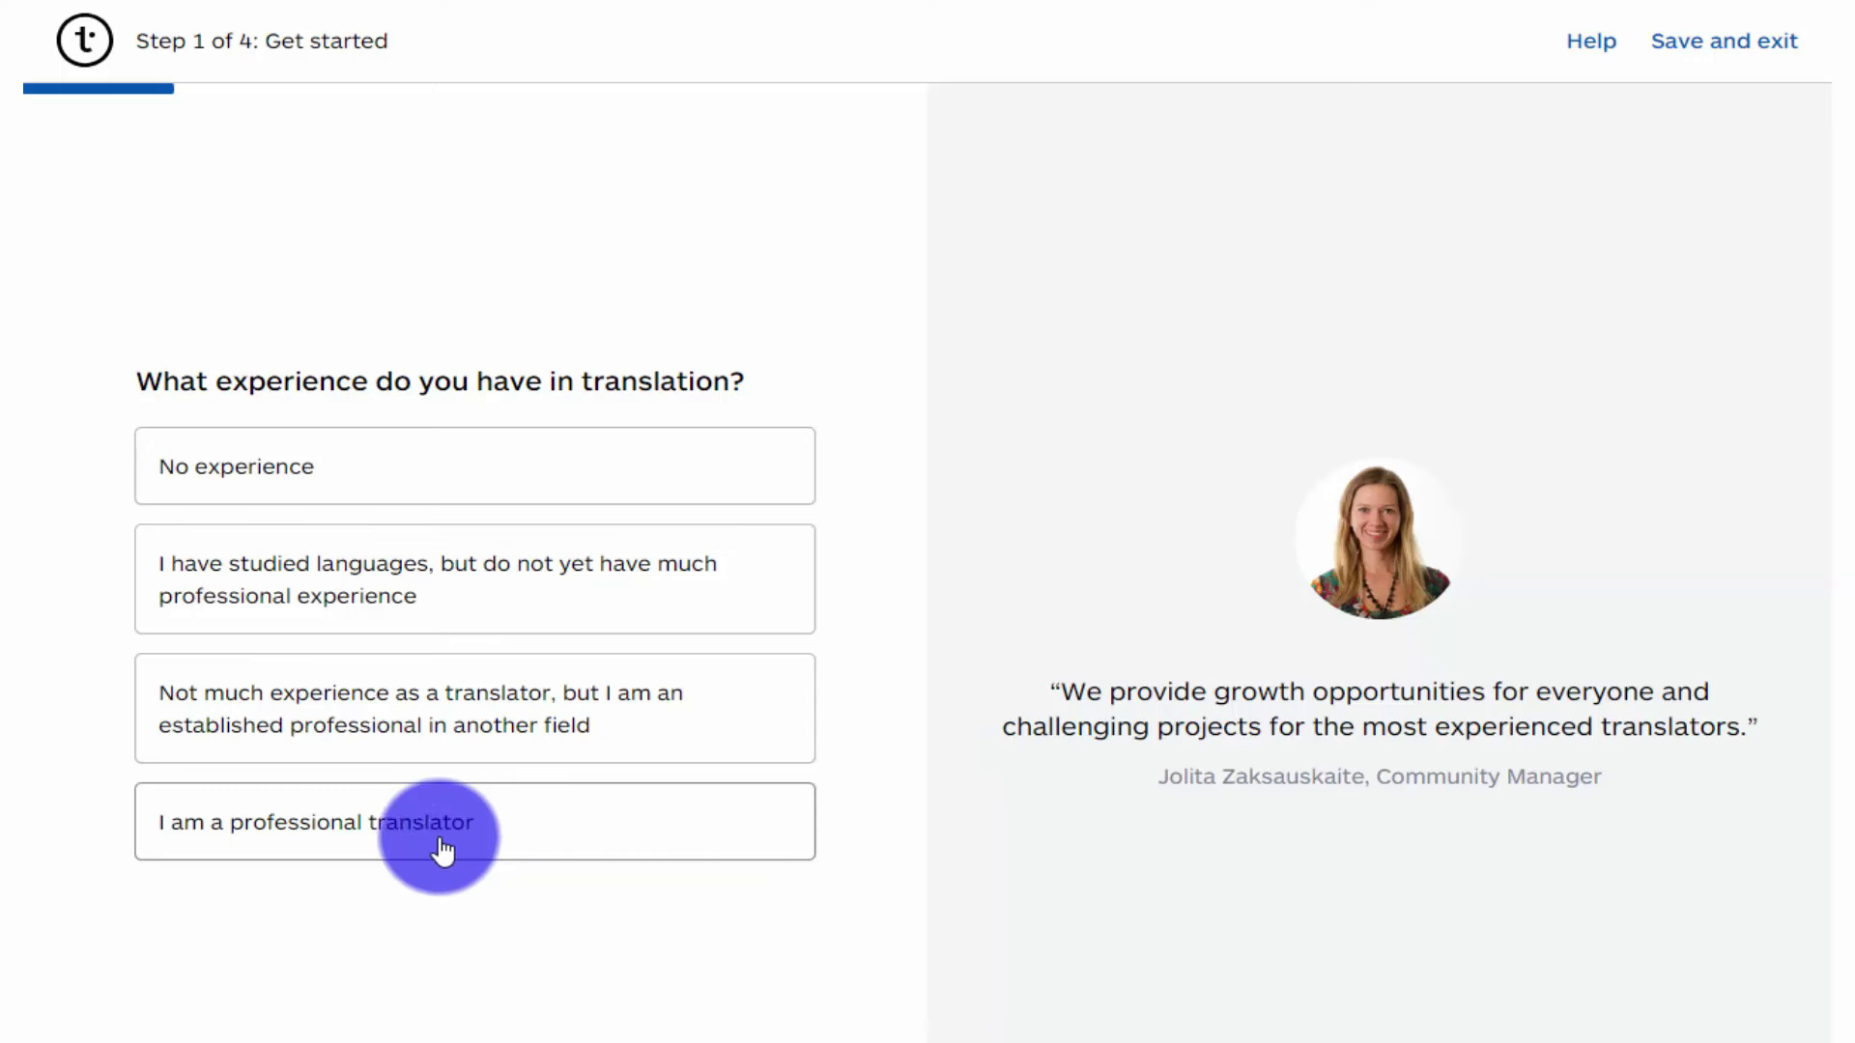
click(519, 846)
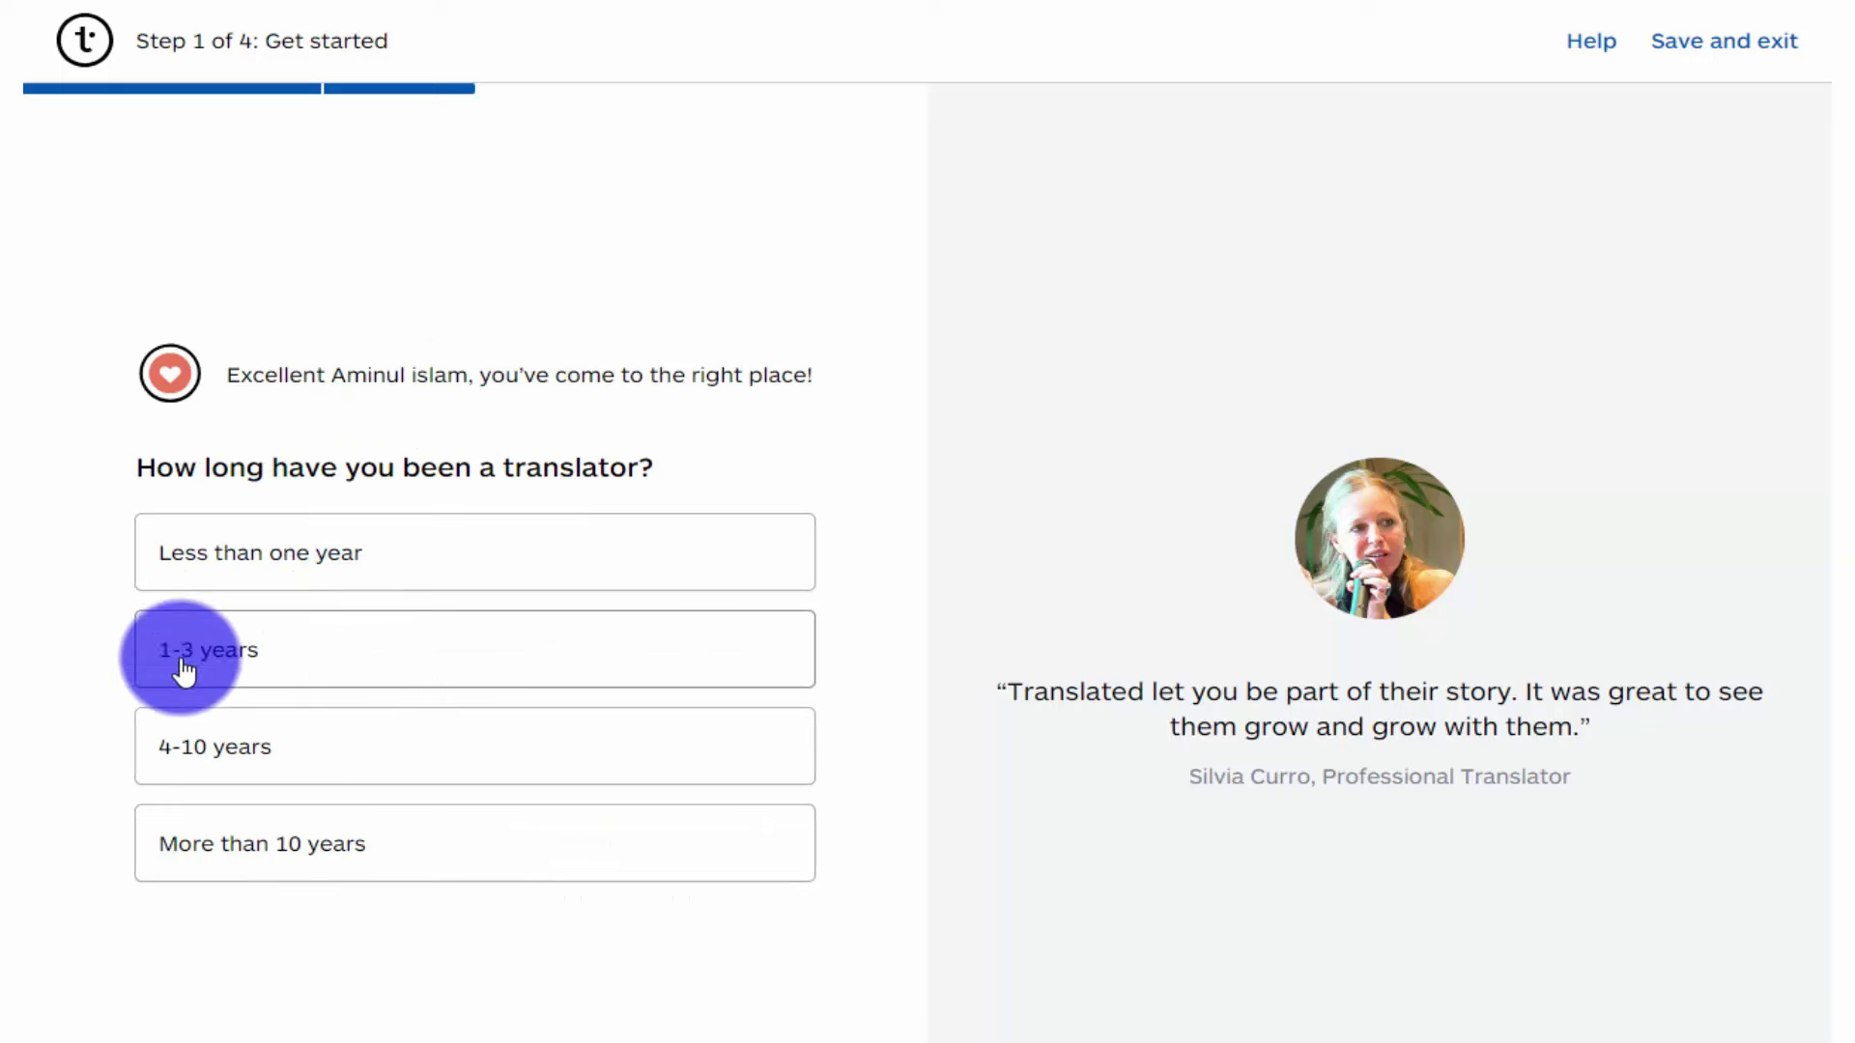
click(404, 661)
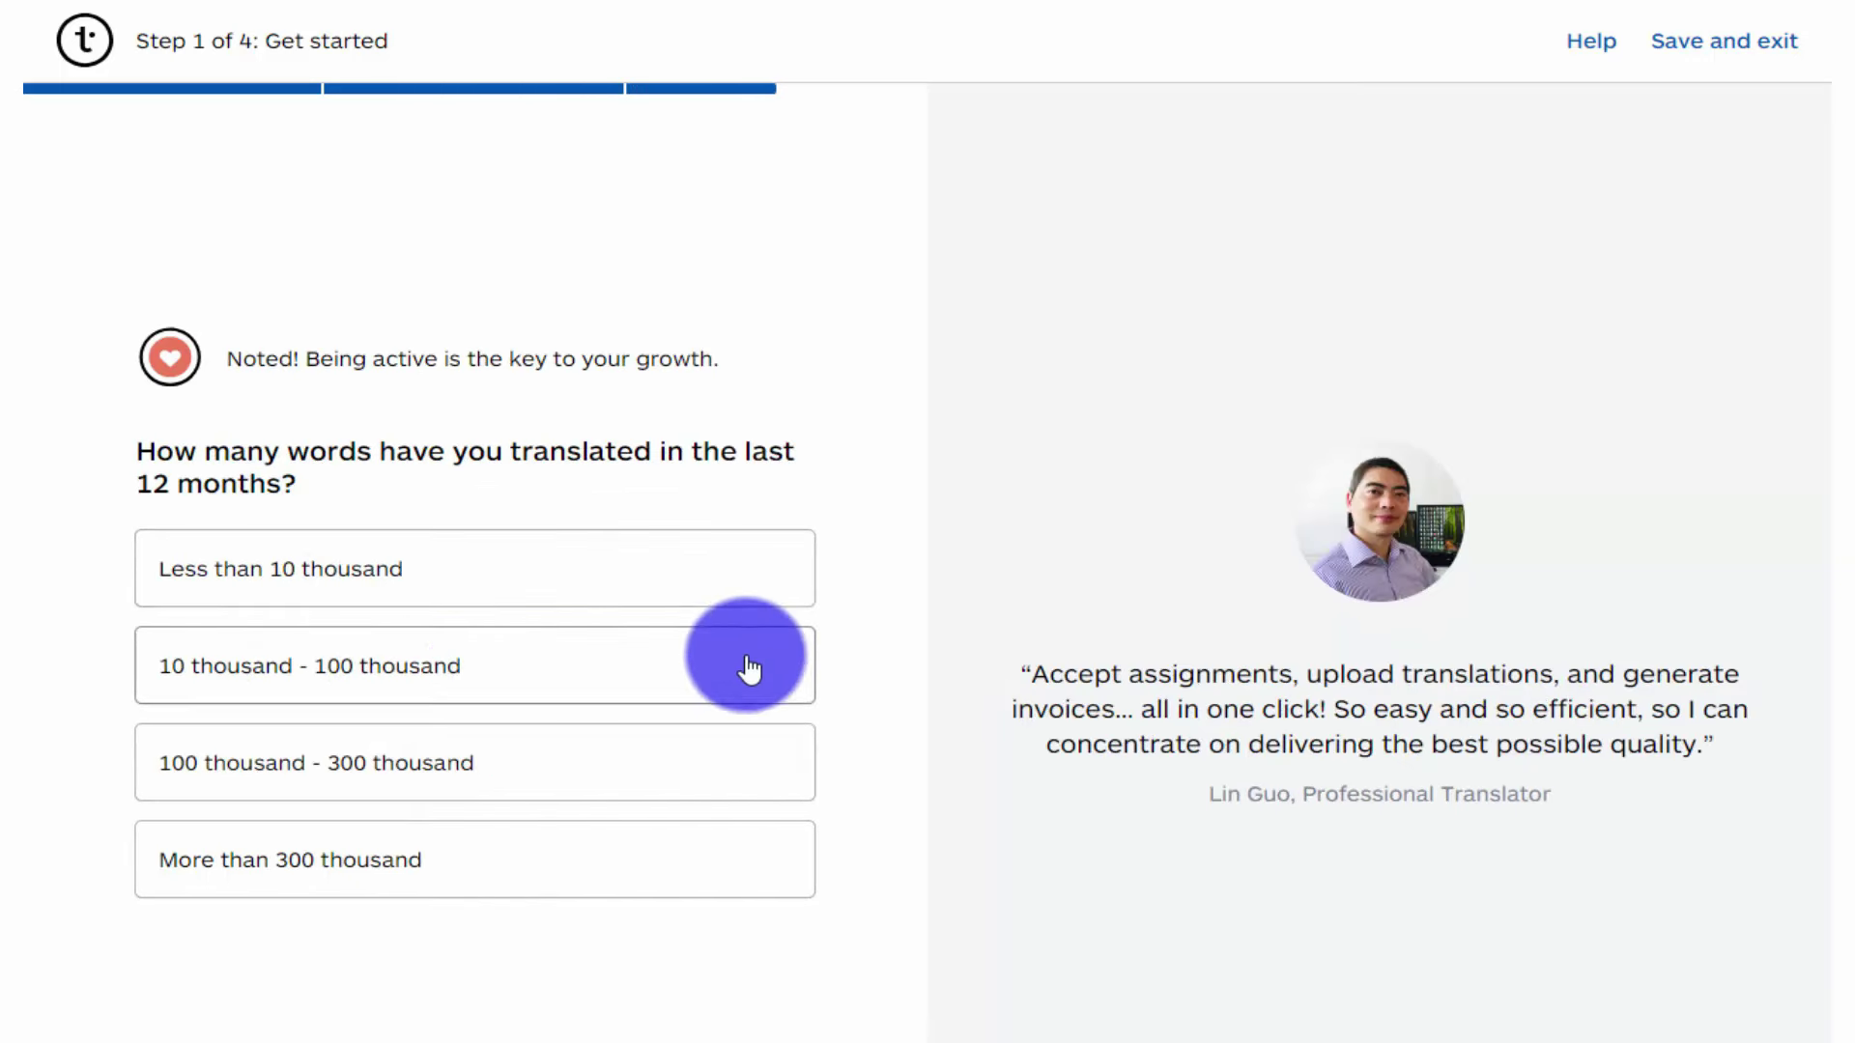
click(573, 688)
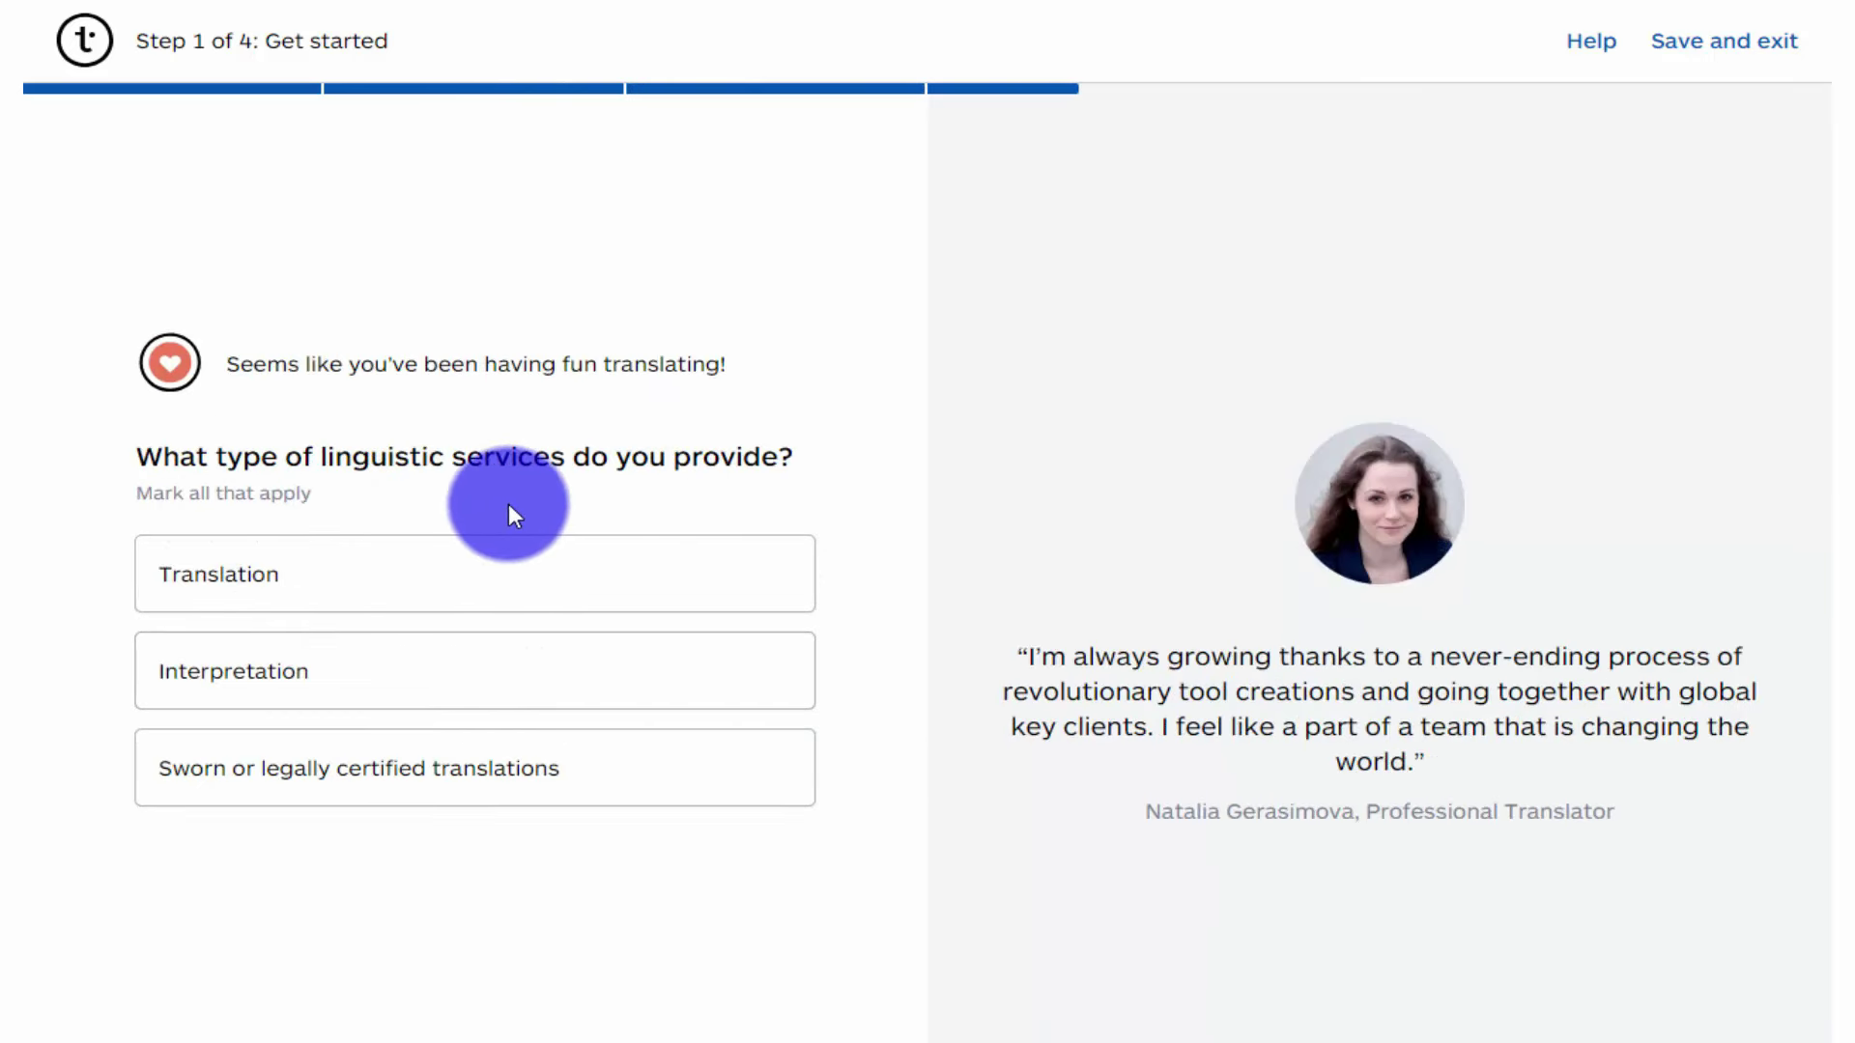
drag(120, 469, 58, 473)
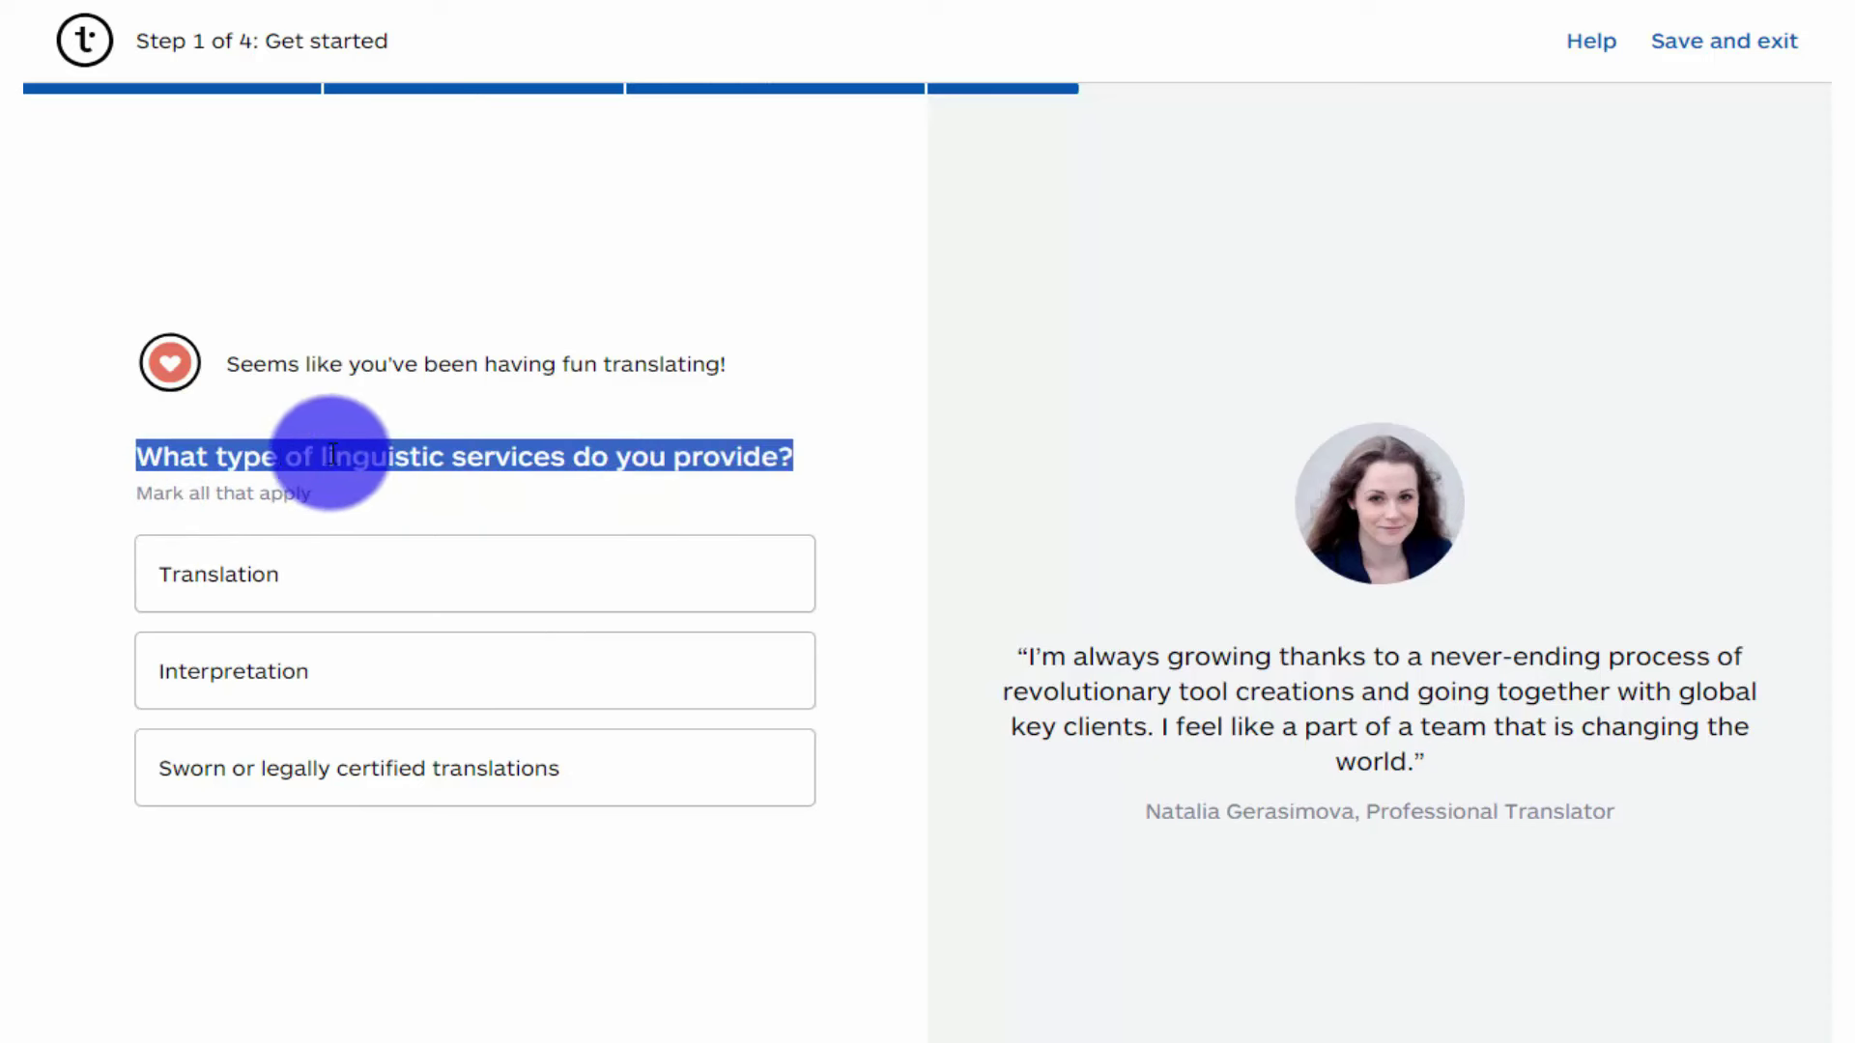
click(367, 466)
drag(167, 452, 786, 494)
click(594, 479)
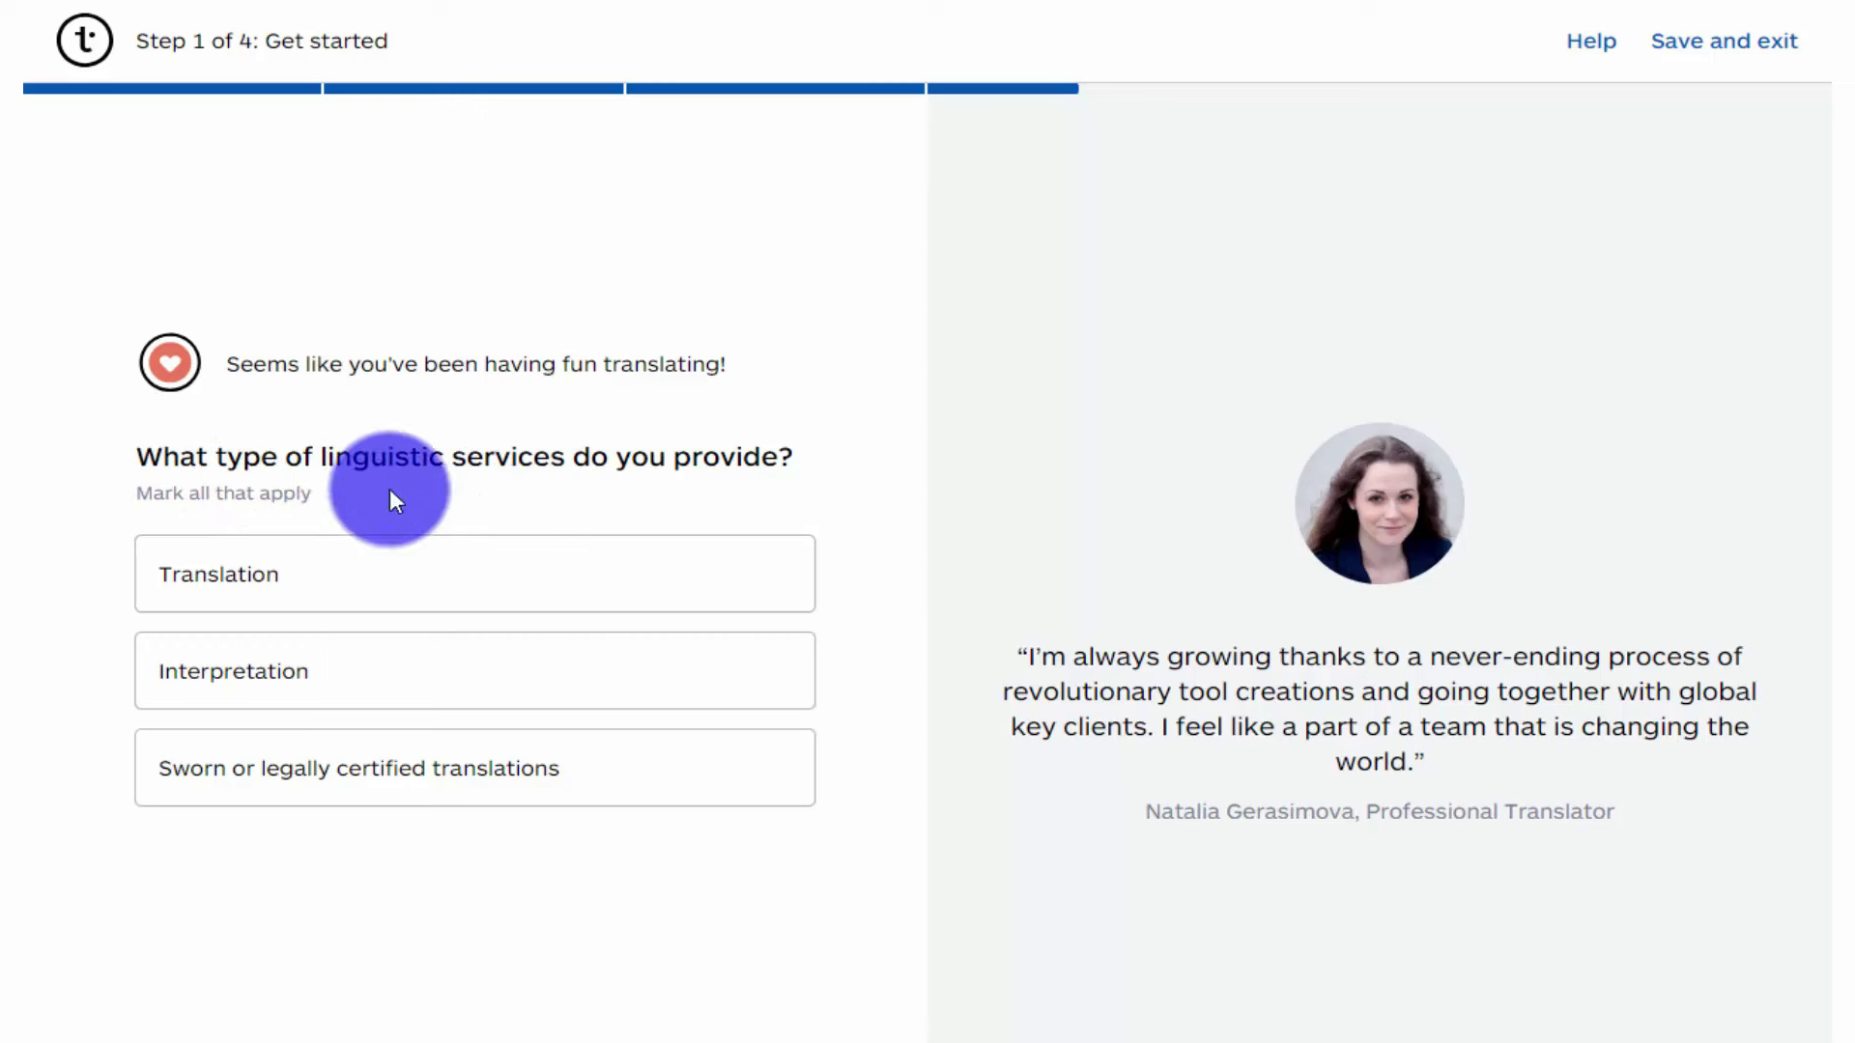
Choose Translation as the linguistic service provided and continue to the resume upload
click(360, 591)
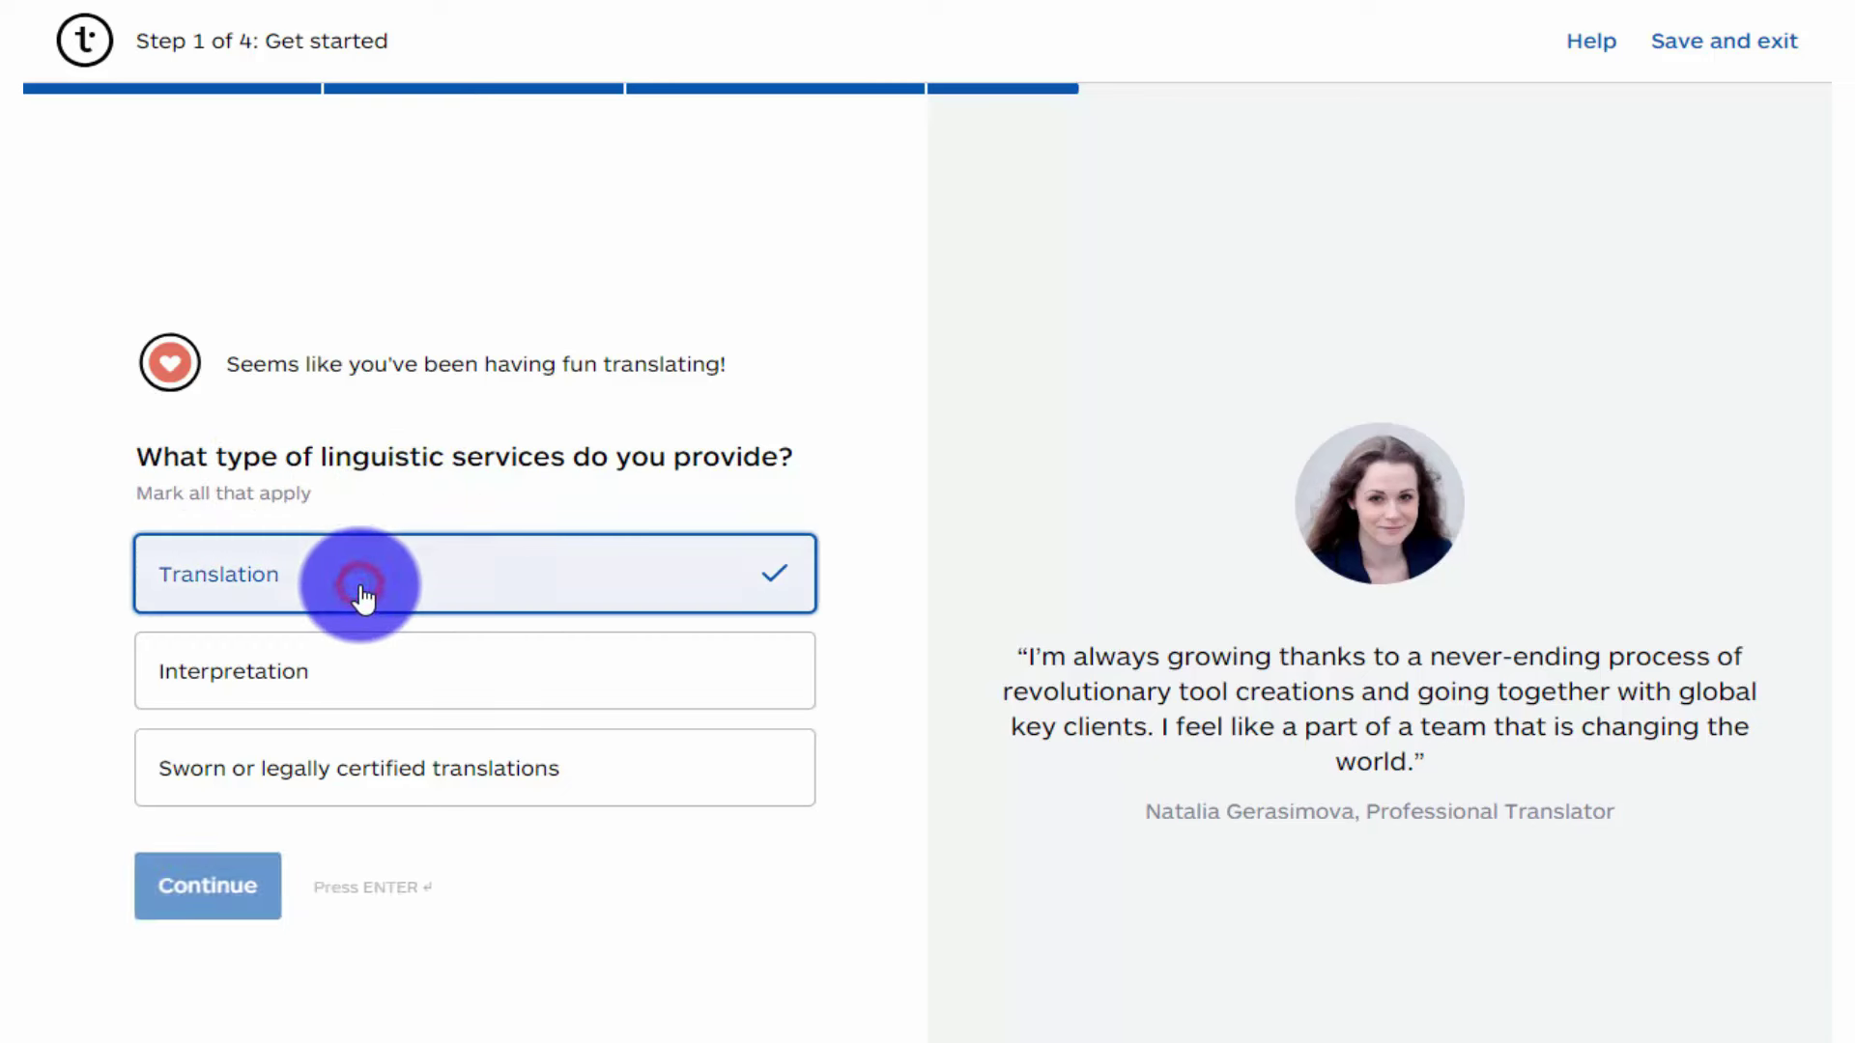
click(207, 891)
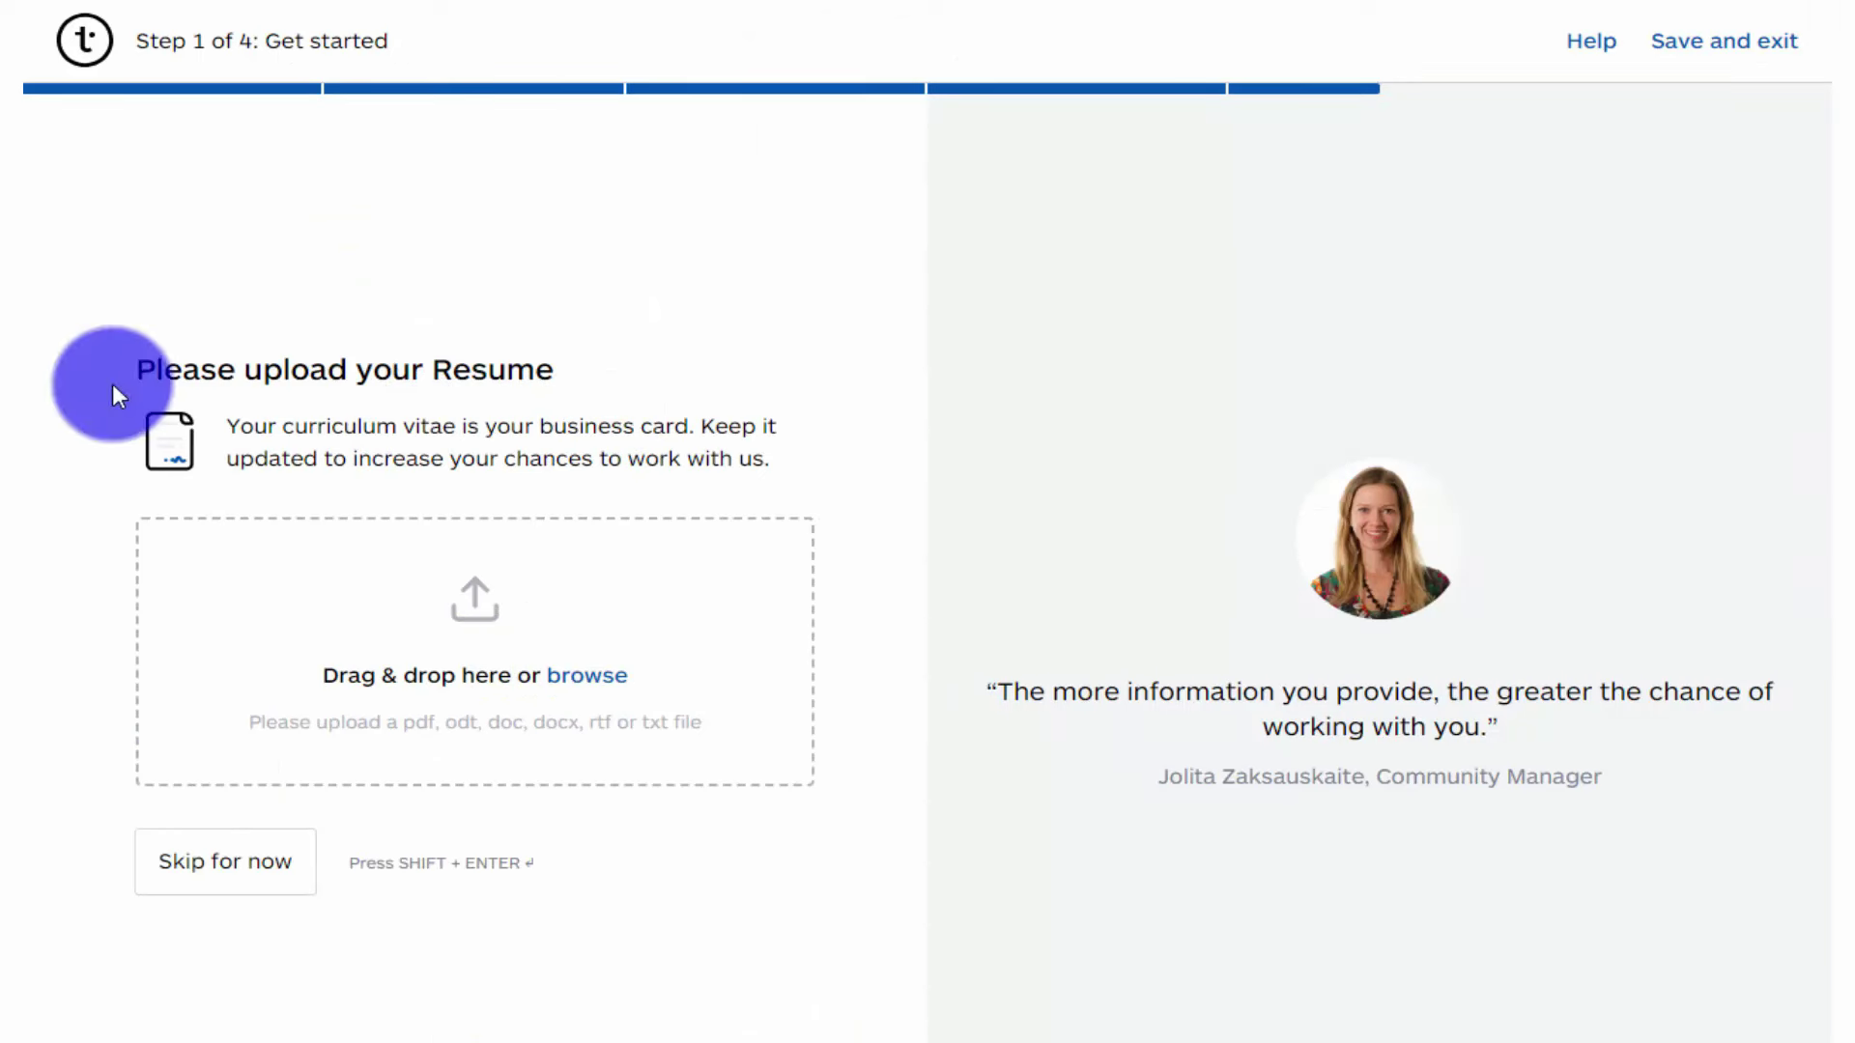
drag(124, 375, 559, 378)
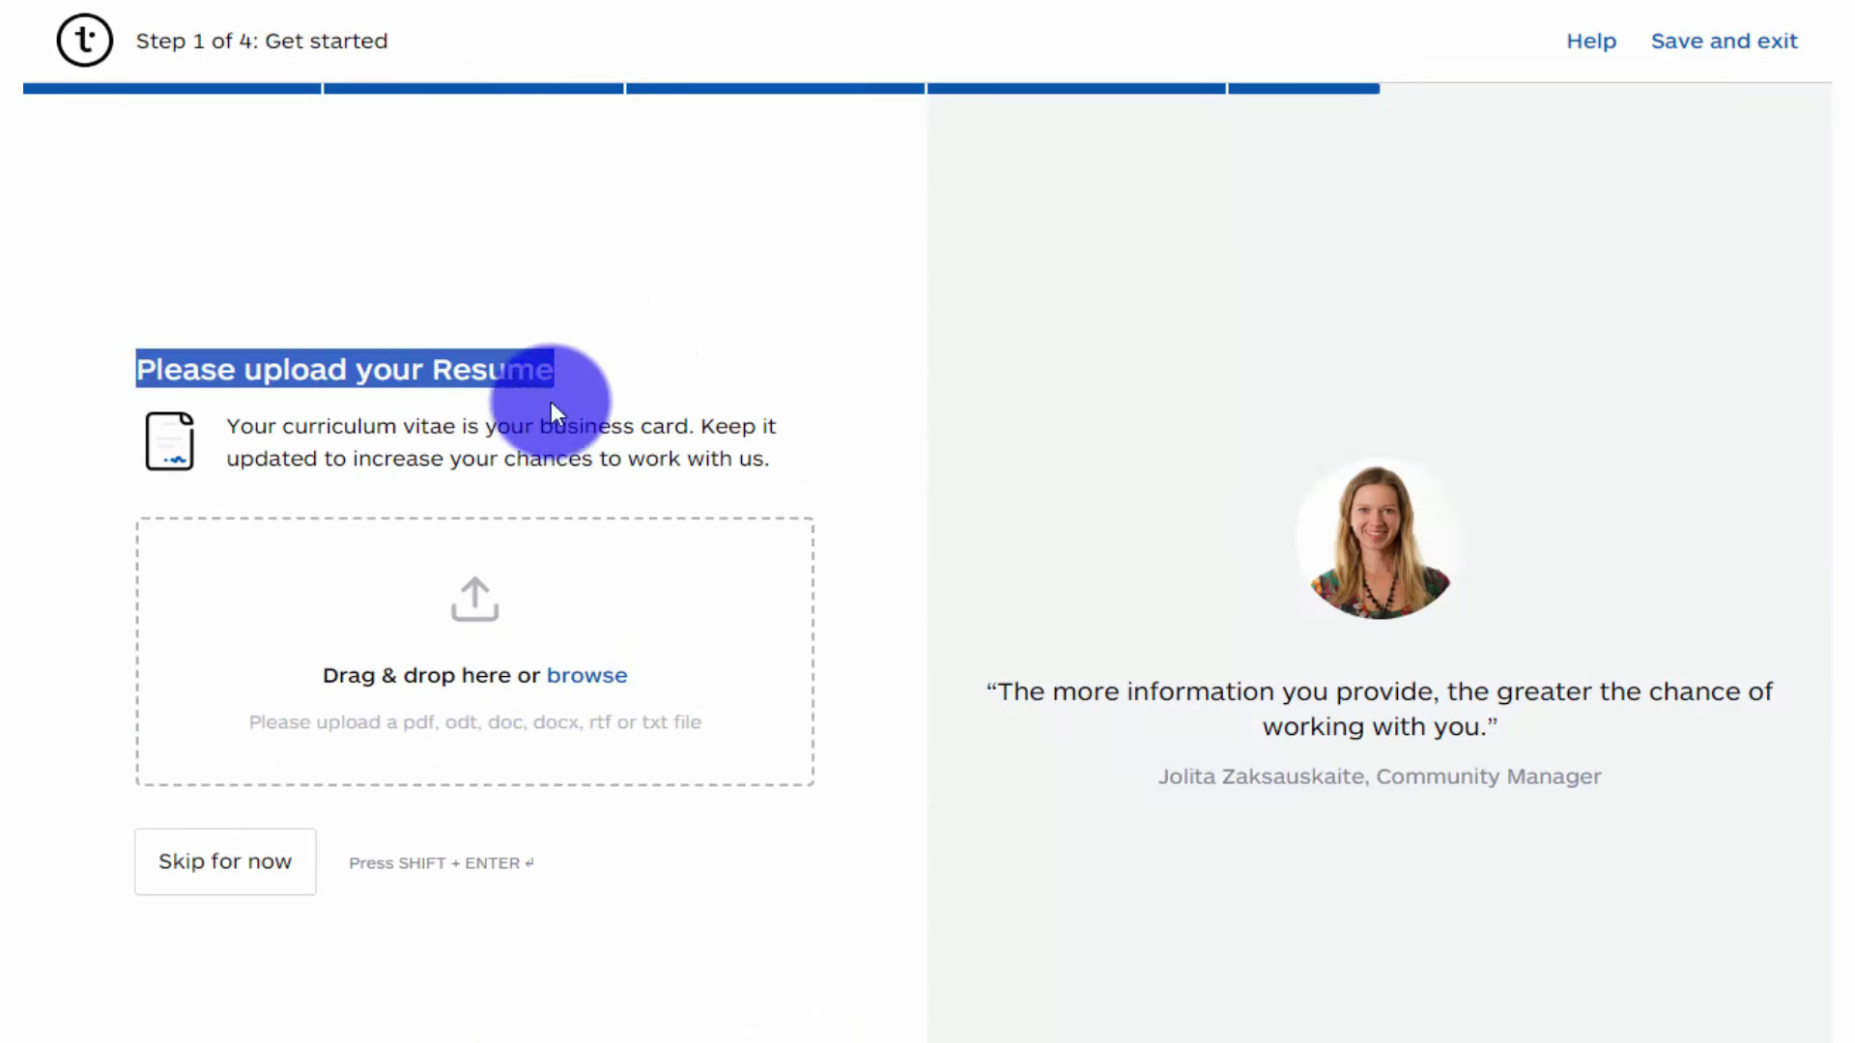
drag(547, 395, 555, 418)
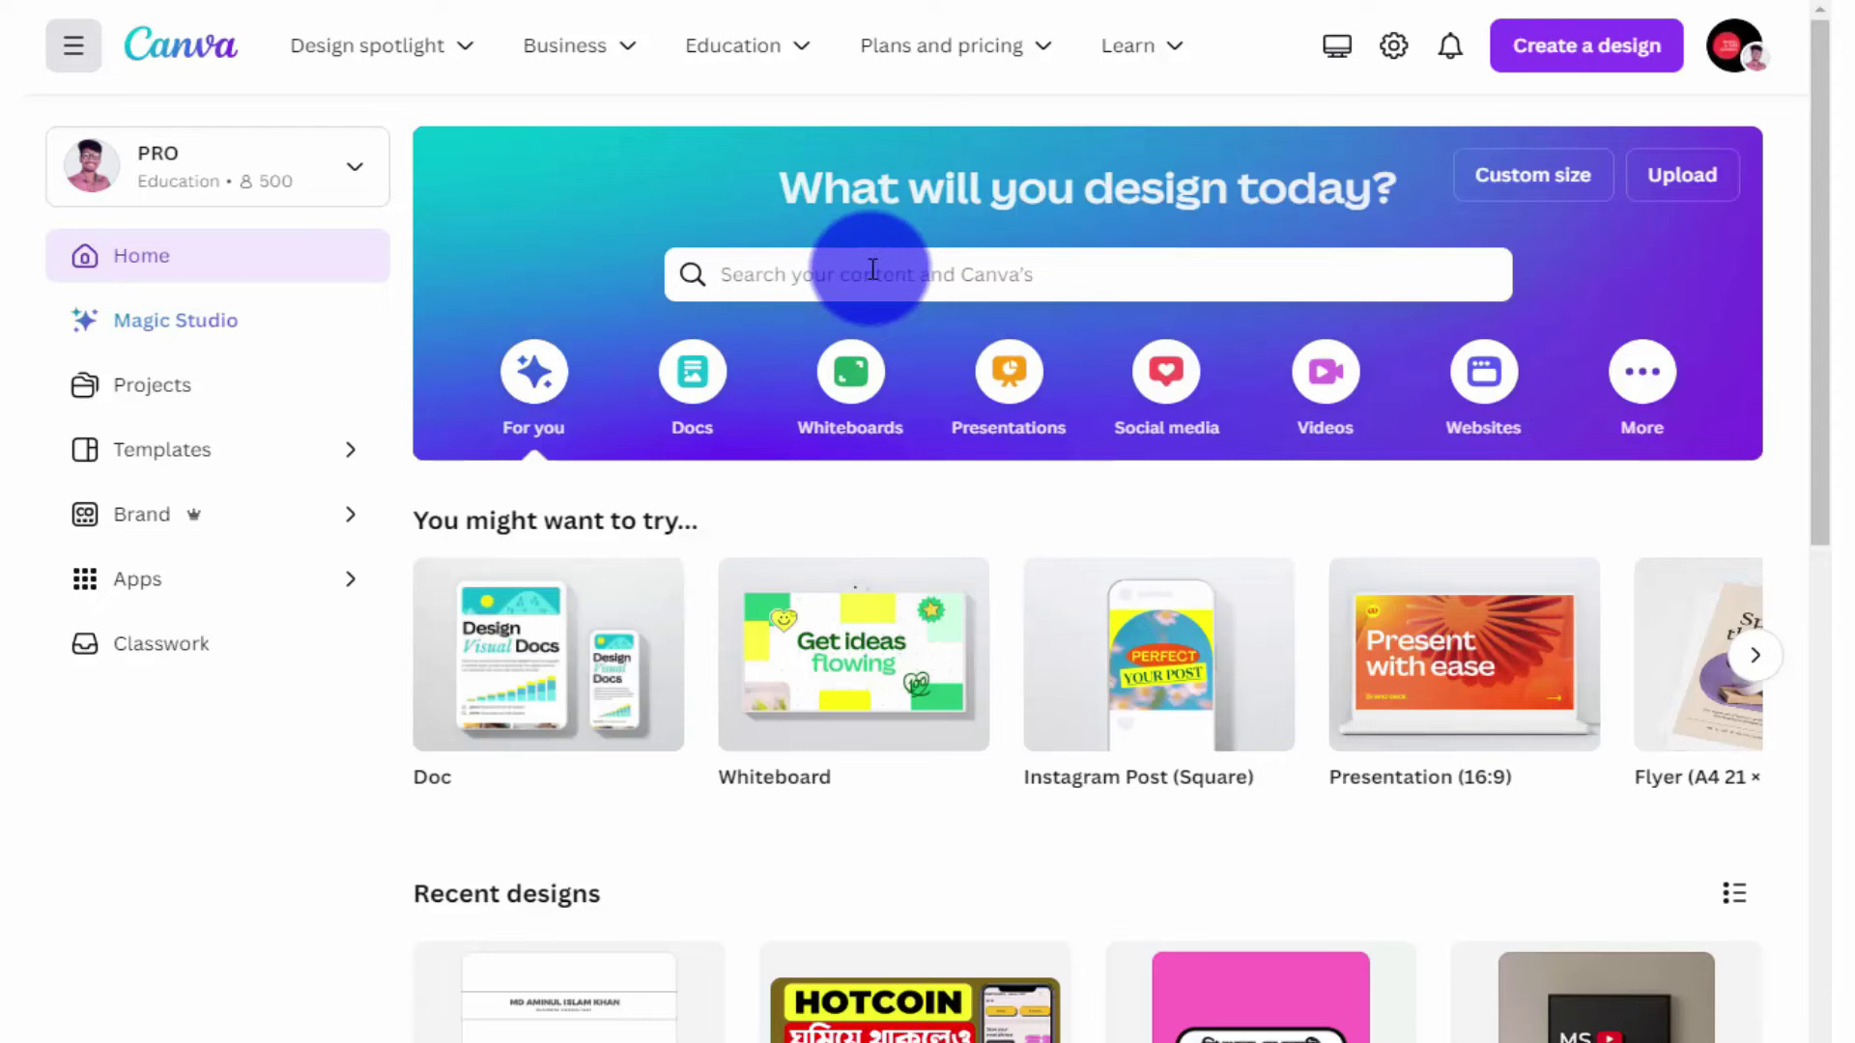
Search Canva for "cv" and open the White and Dark Grey Minimalistic Profesional Cv Resume template for customizing
click(872, 270)
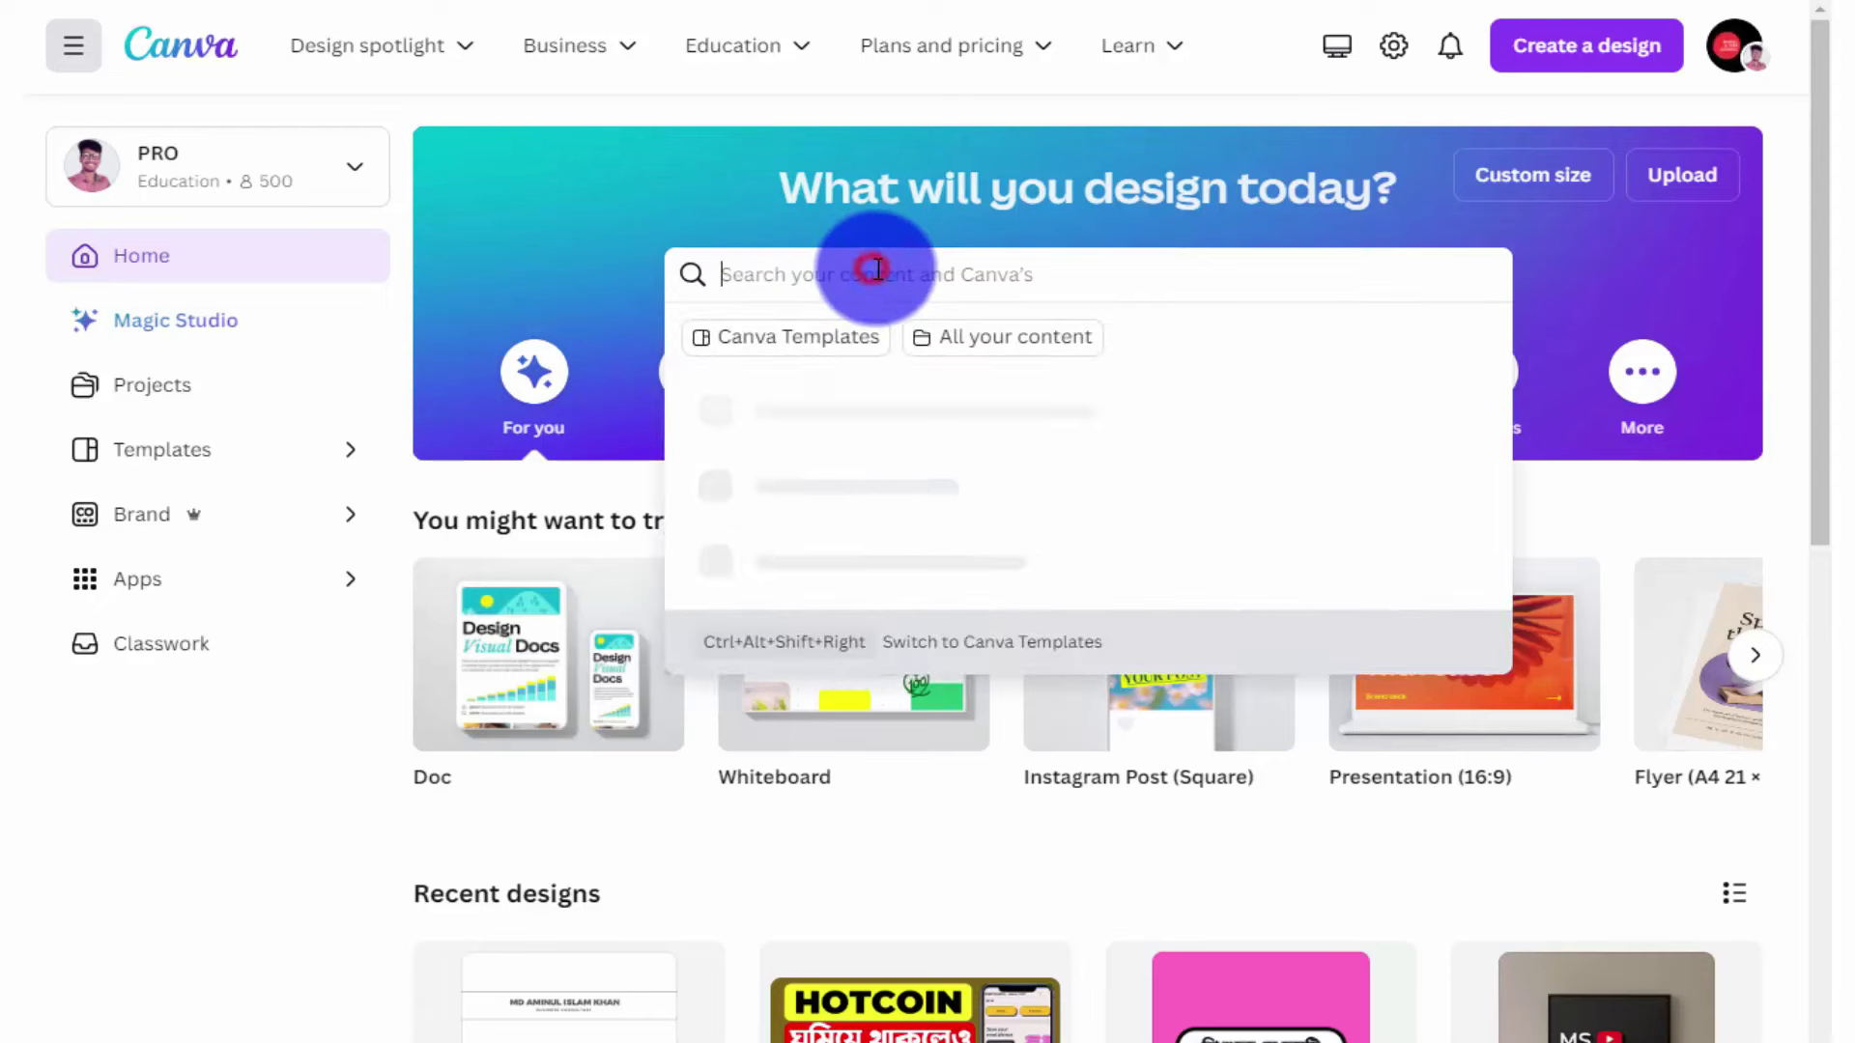
text(cv)
key(Return)
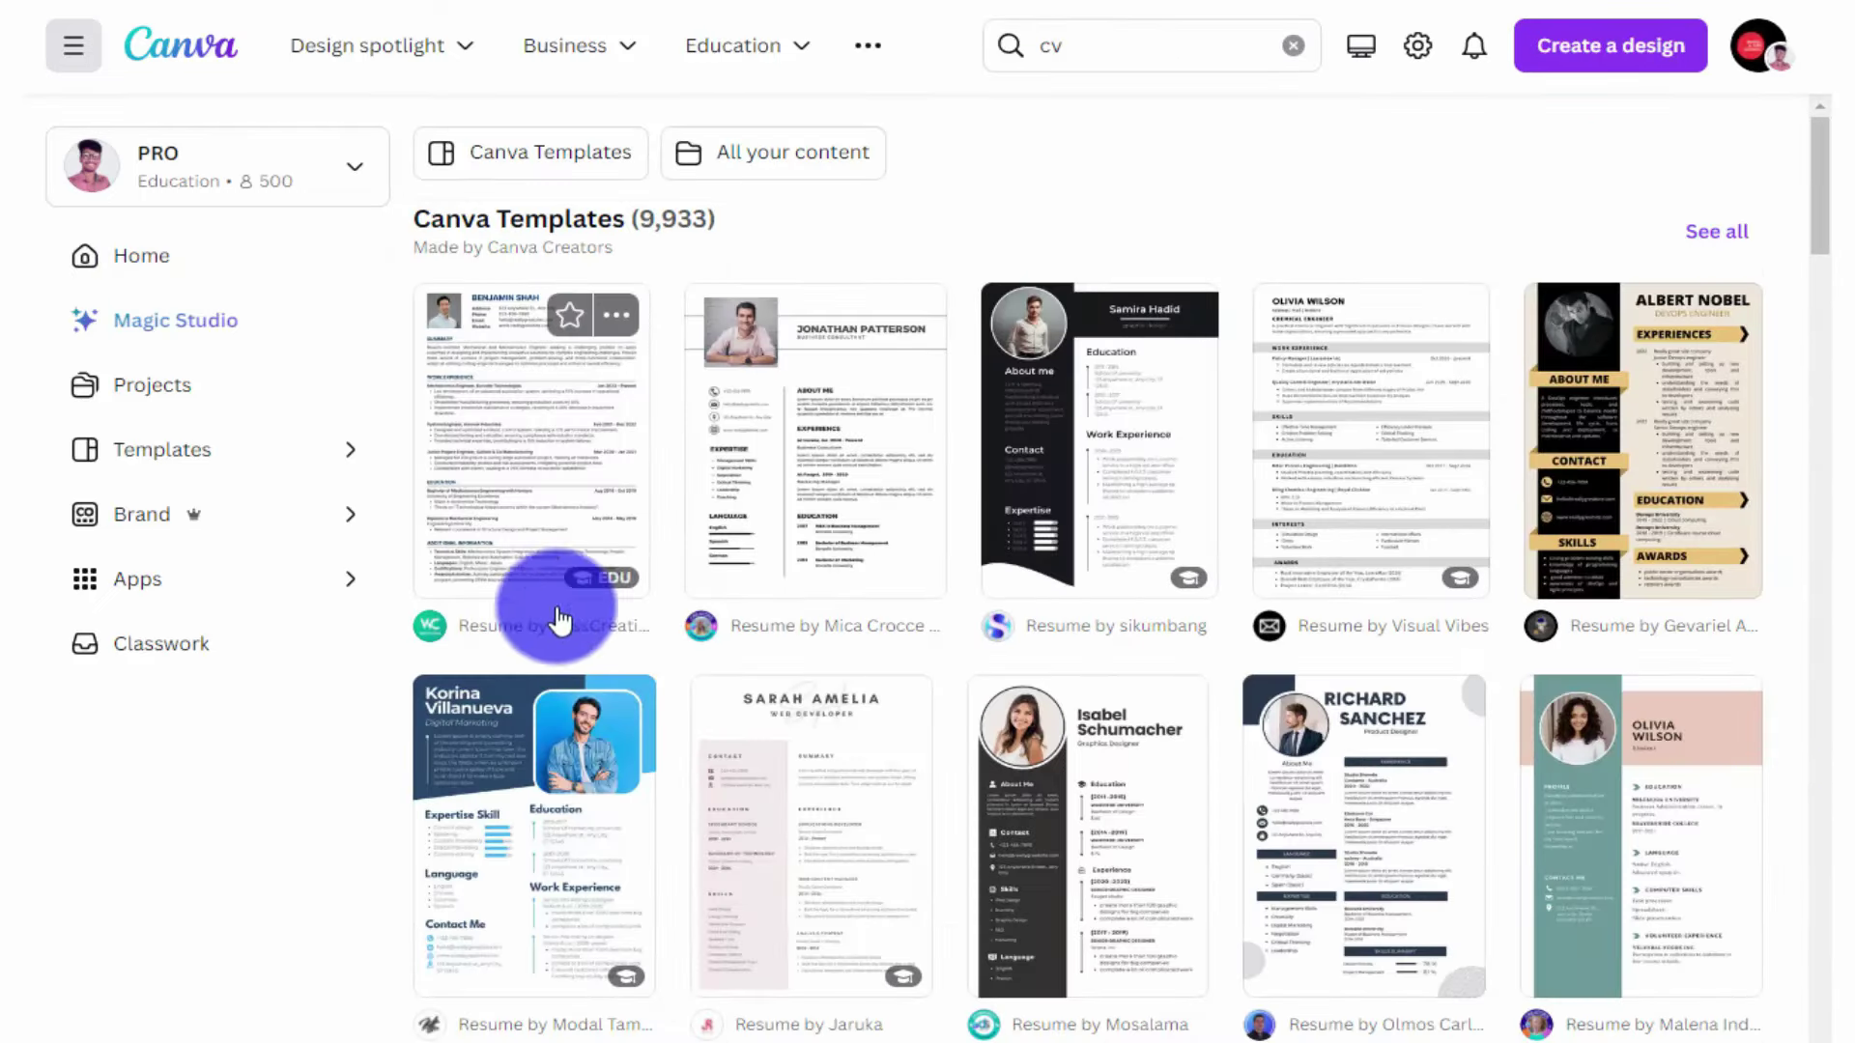
click(870, 483)
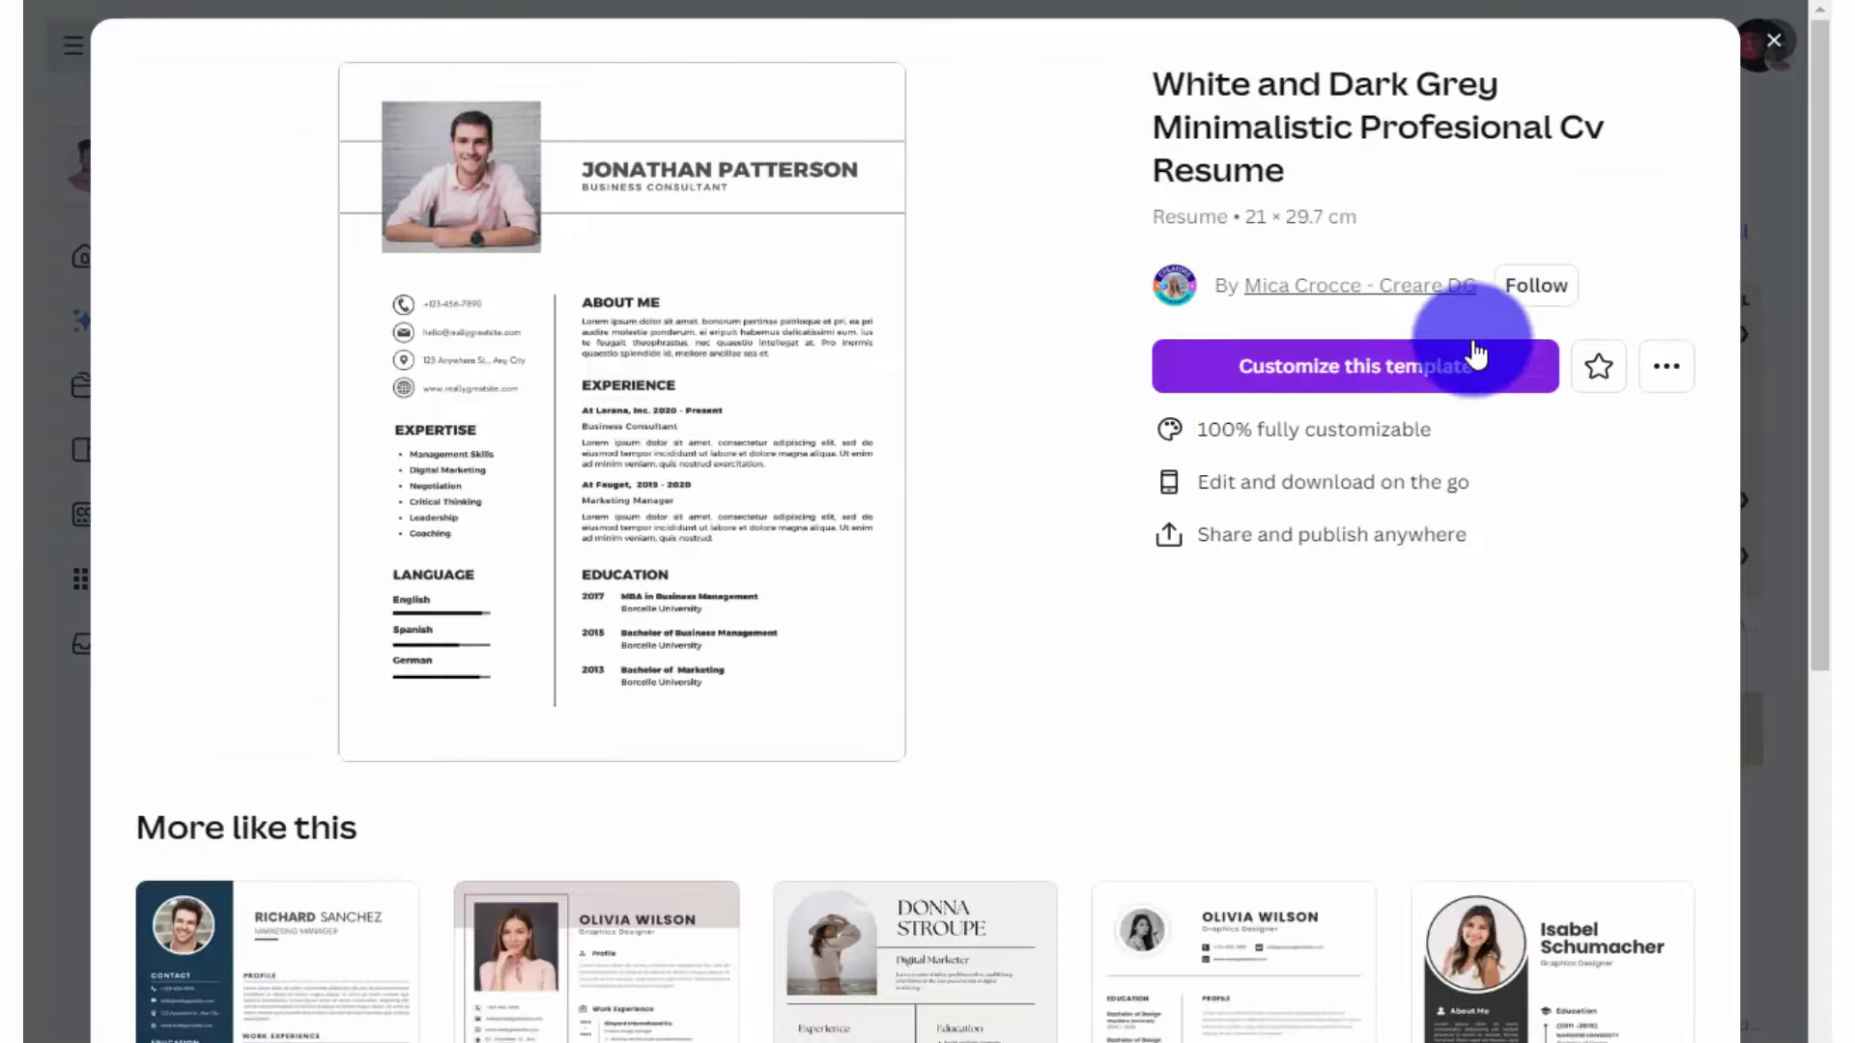
click(1407, 364)
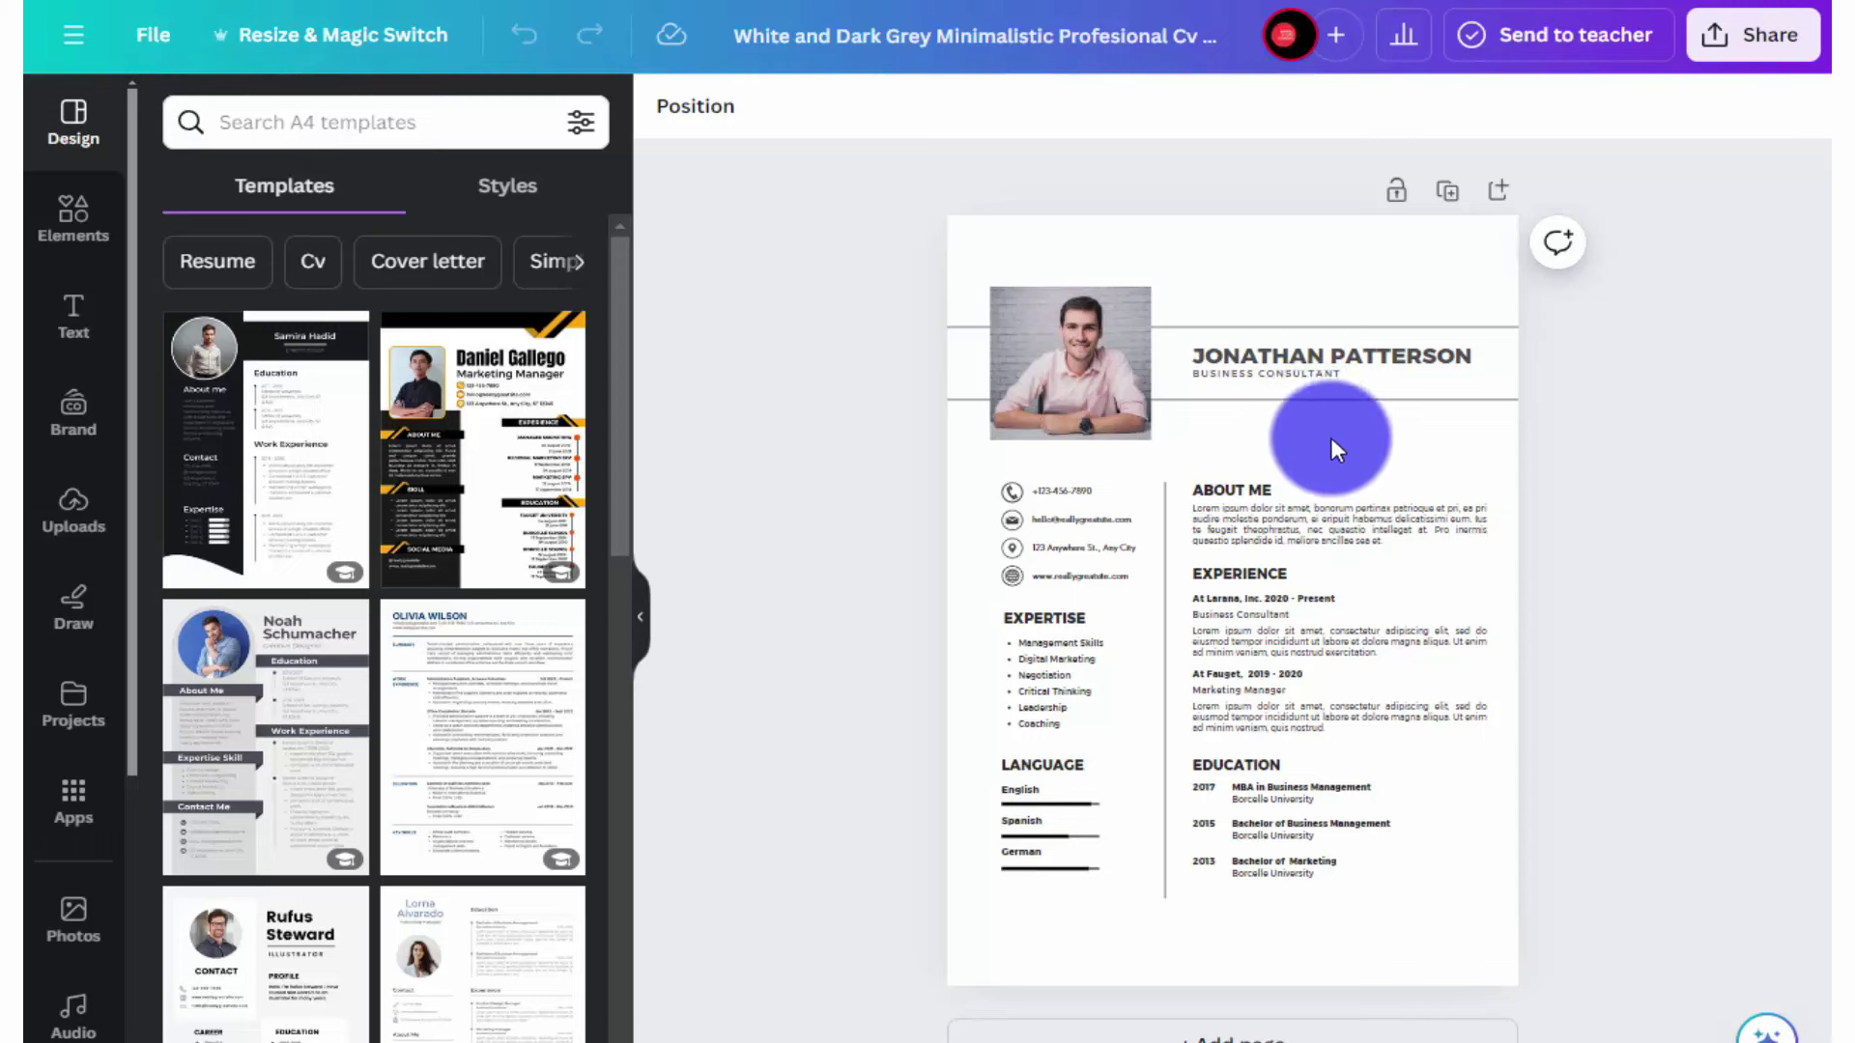
click(1024, 371)
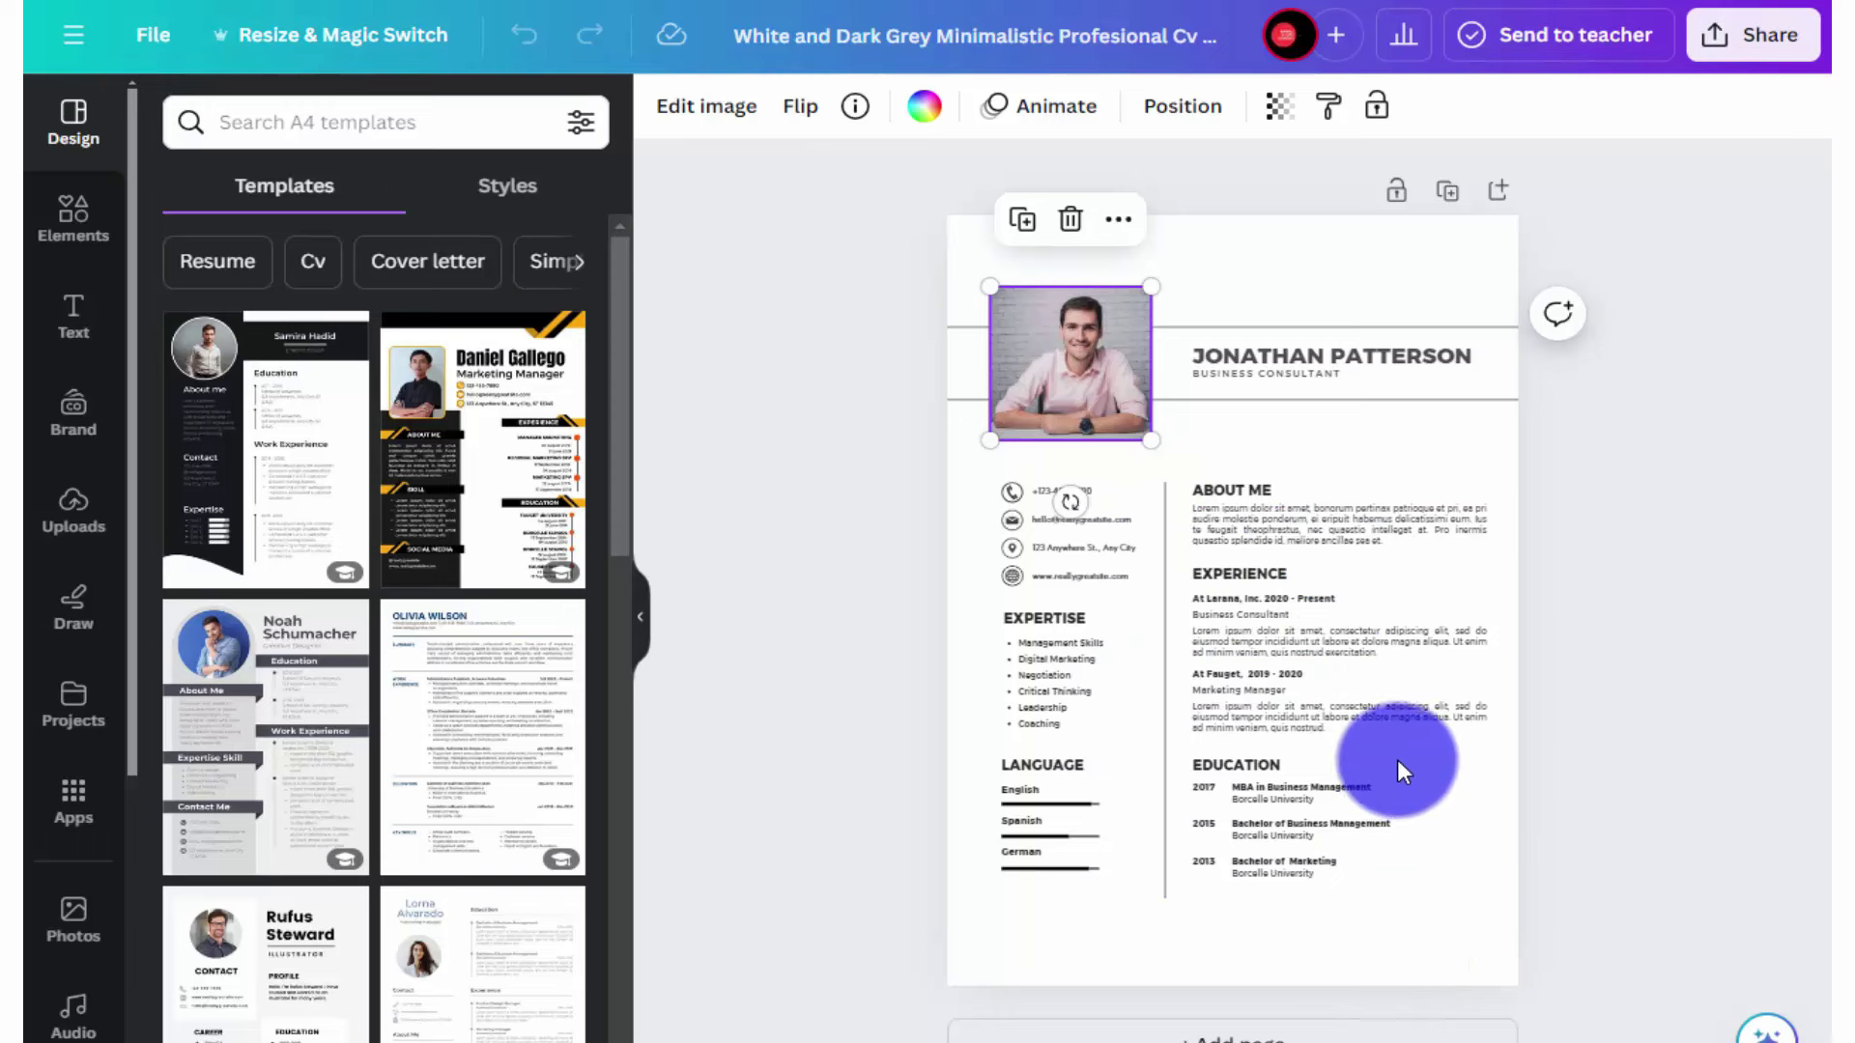
click(826, 430)
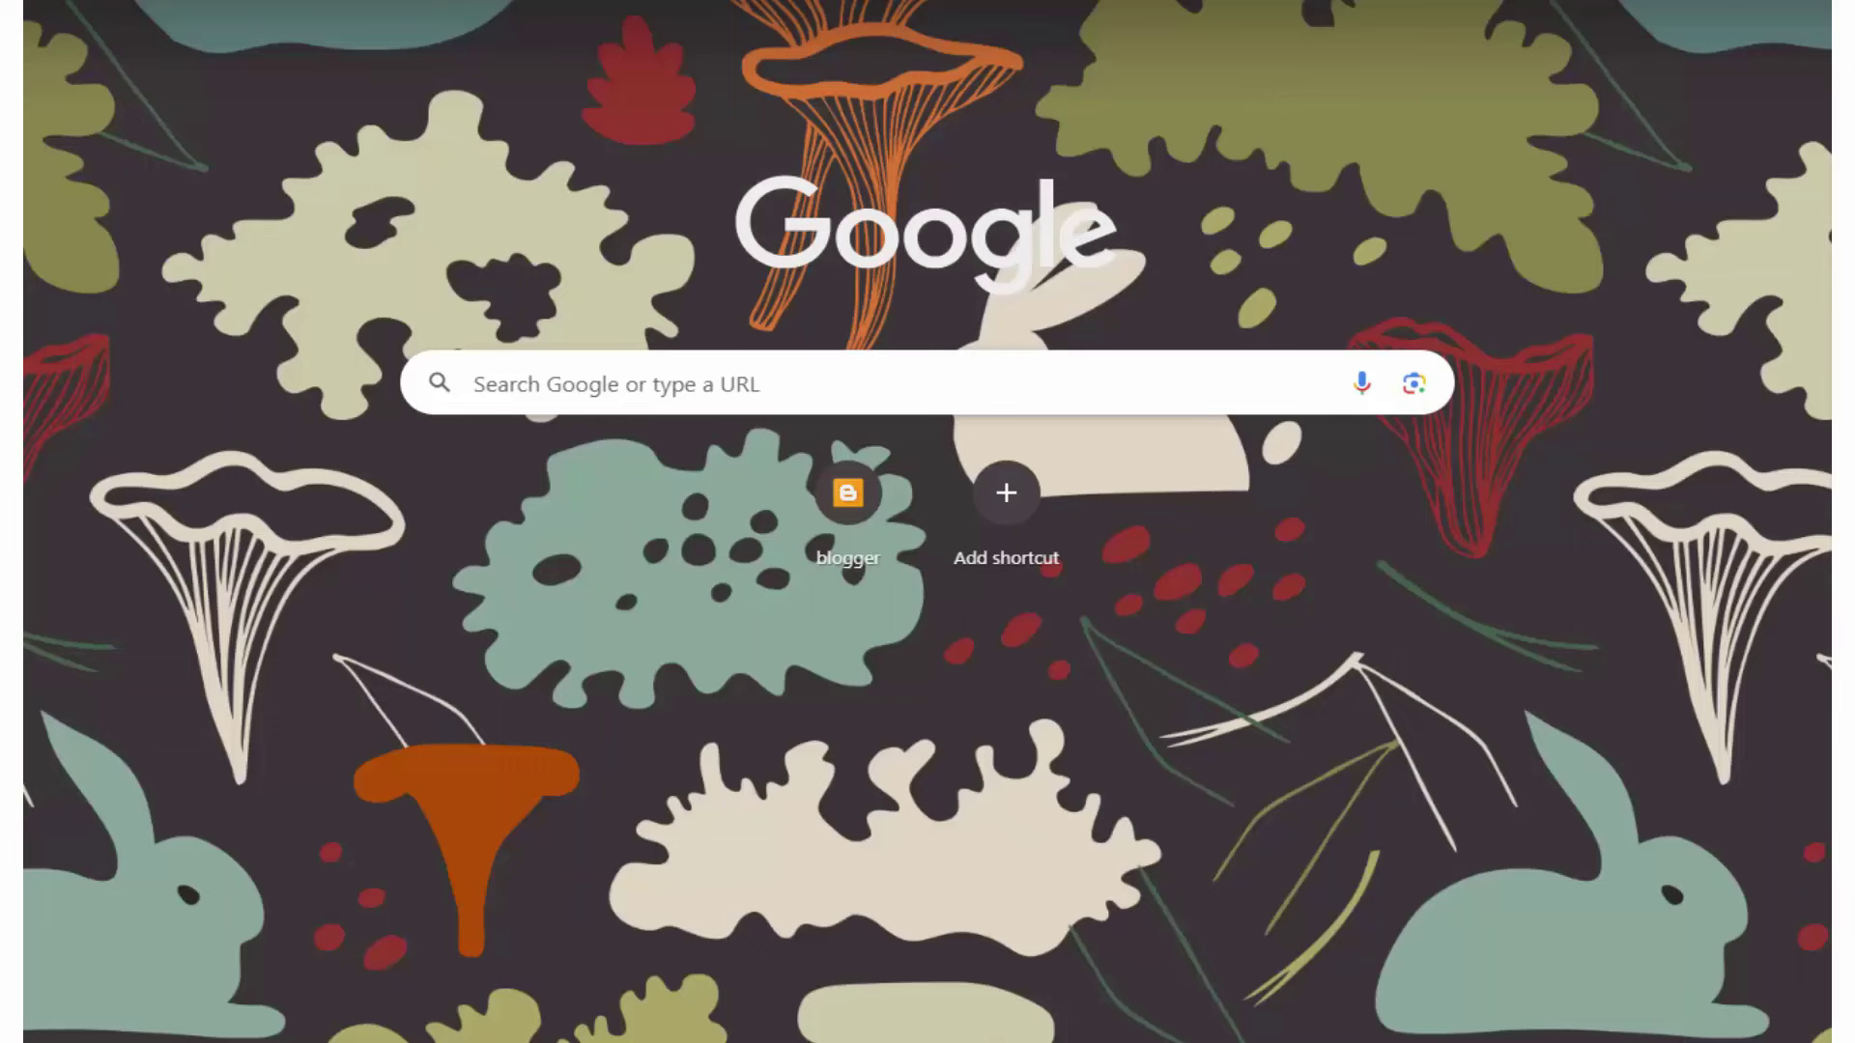
Search Google for "cv generator" in a new browser tab and look over the top results
key(ctrl+l)
text(cv)
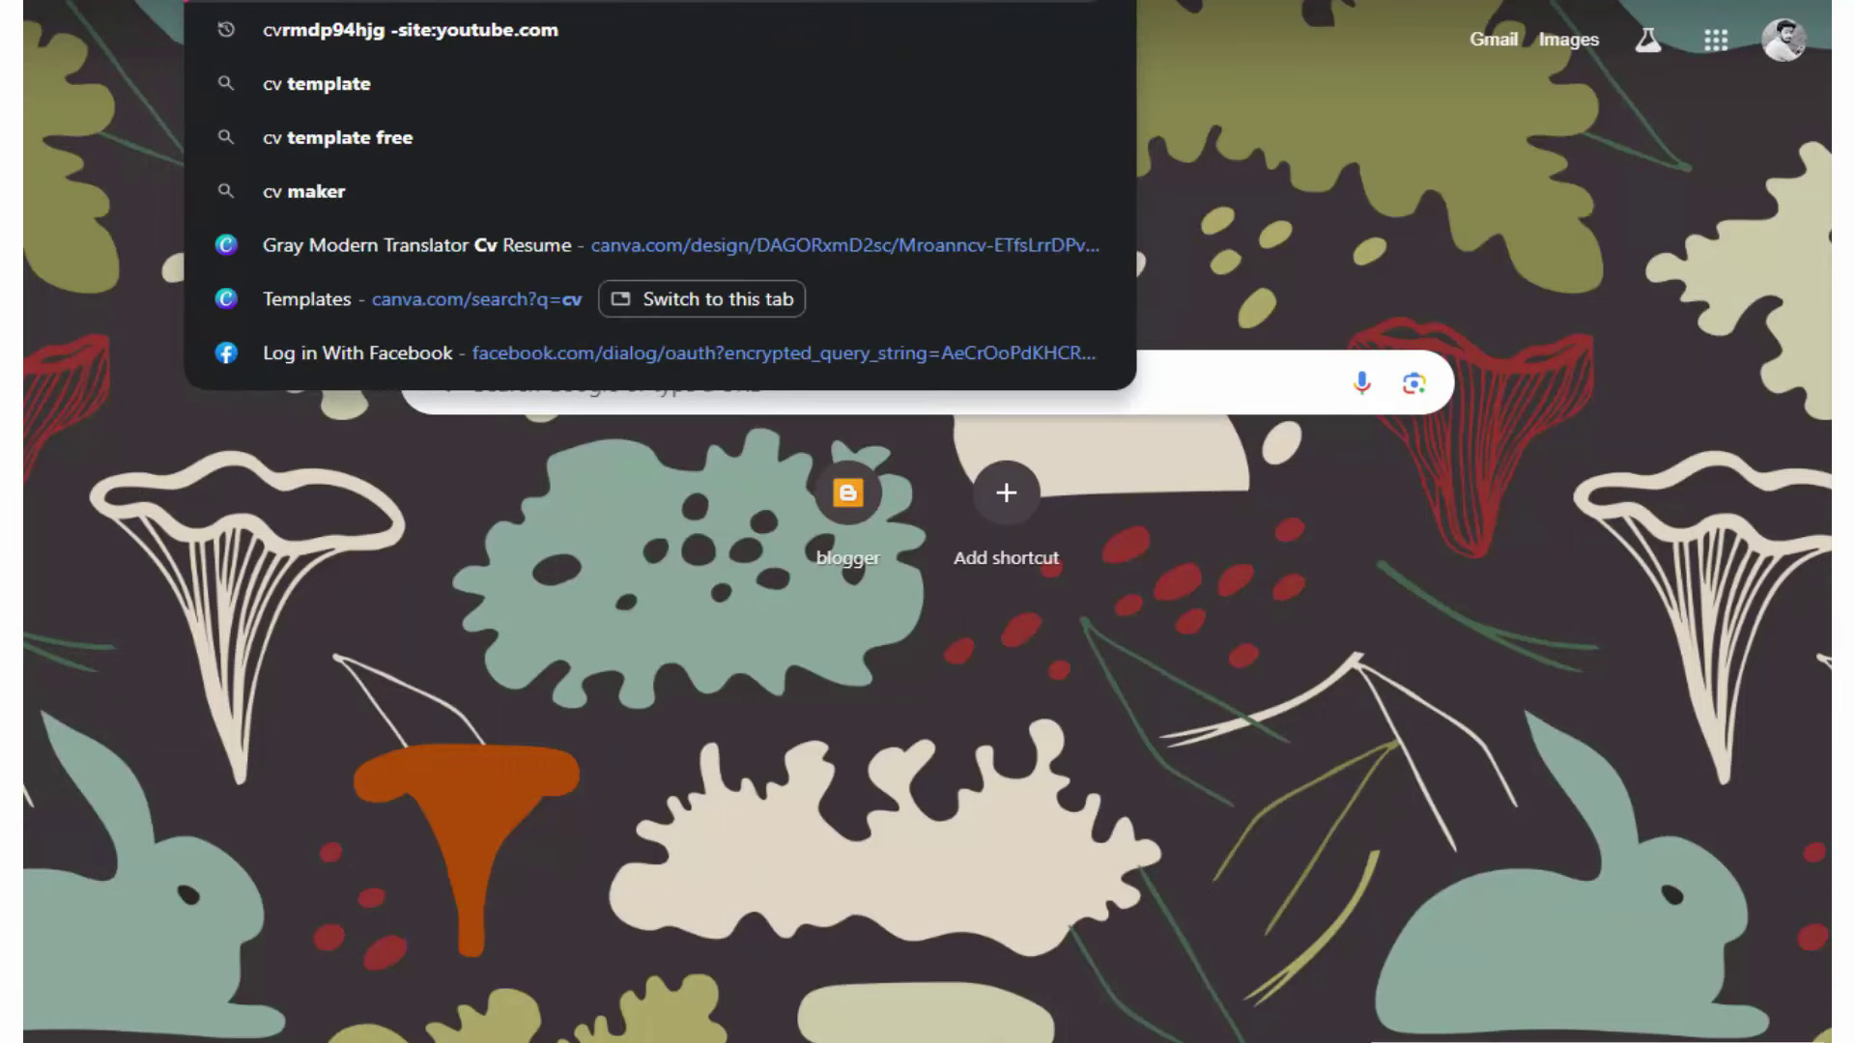
key(BackSpace)
key(BackSpace)
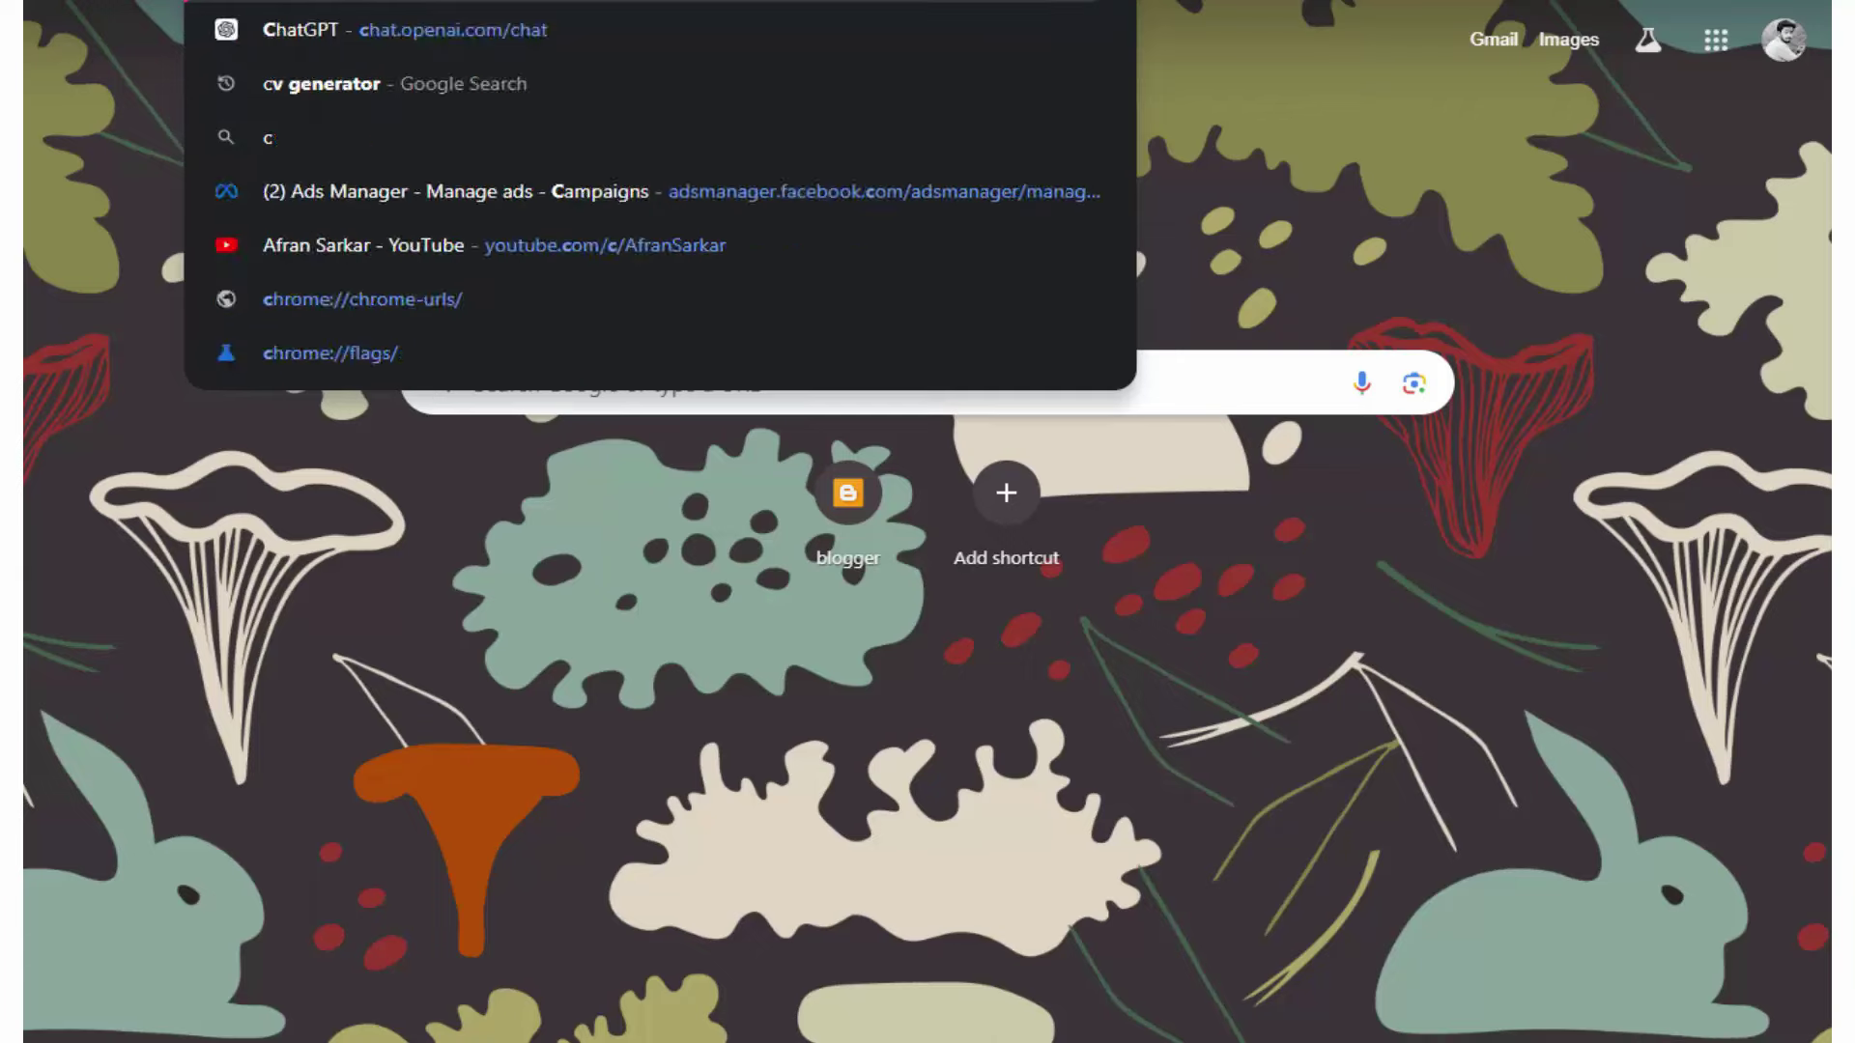
text(v)
text(generator)
key(Return)
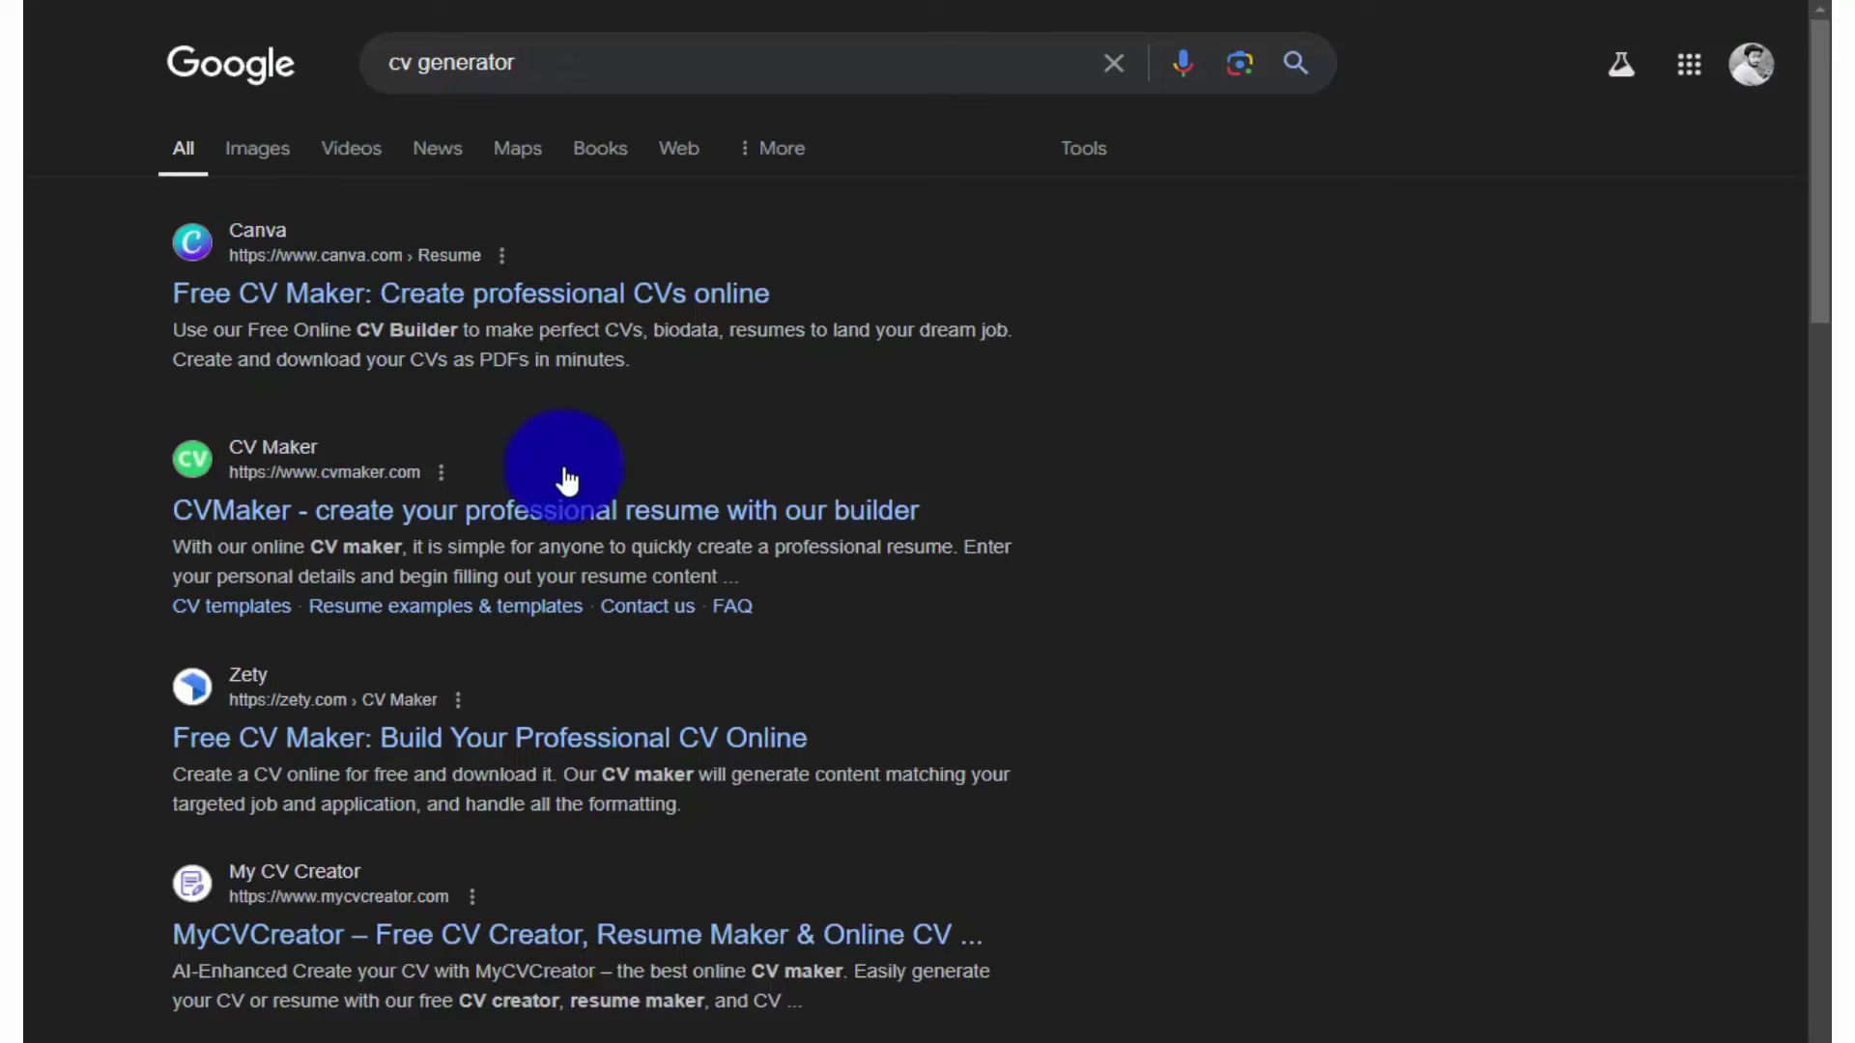
scroll(571, 468, down, 3)
scroll(280, 236, up, 3)
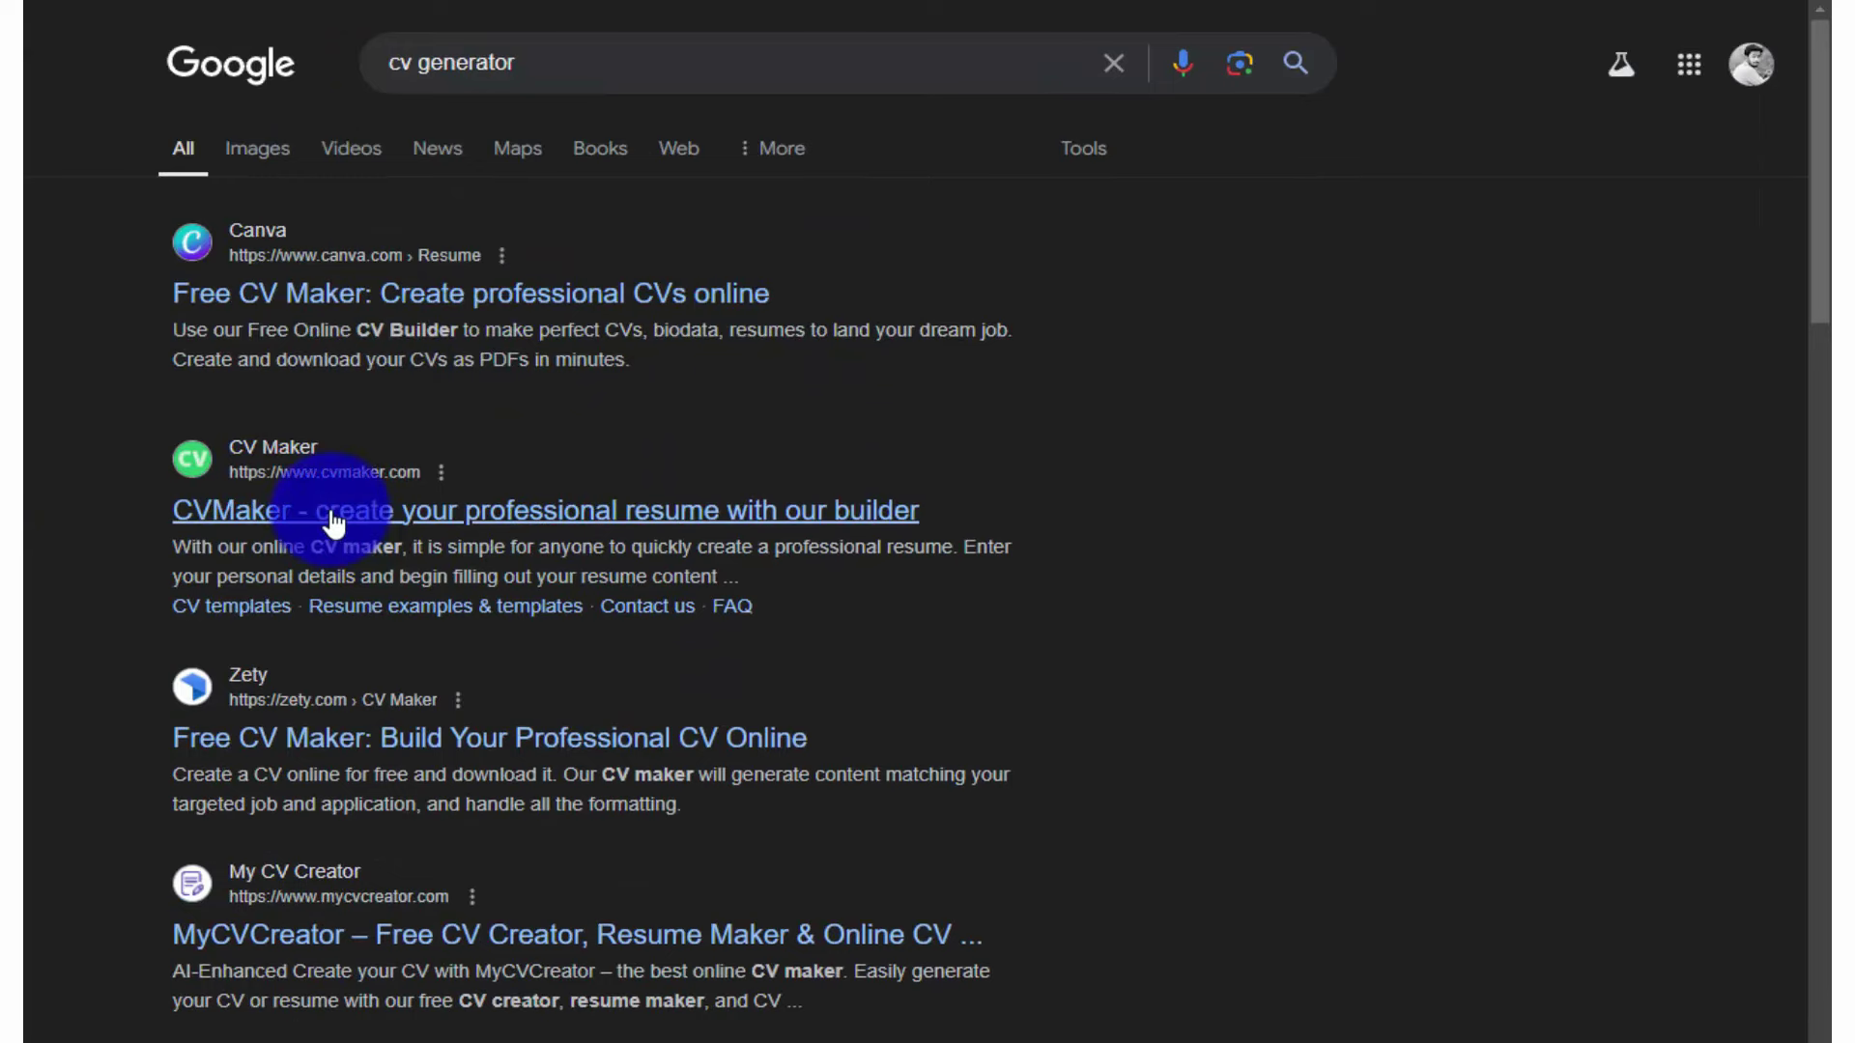
Open the CVMaker search result, look through its page, and return to the search results
click(1638, 1)
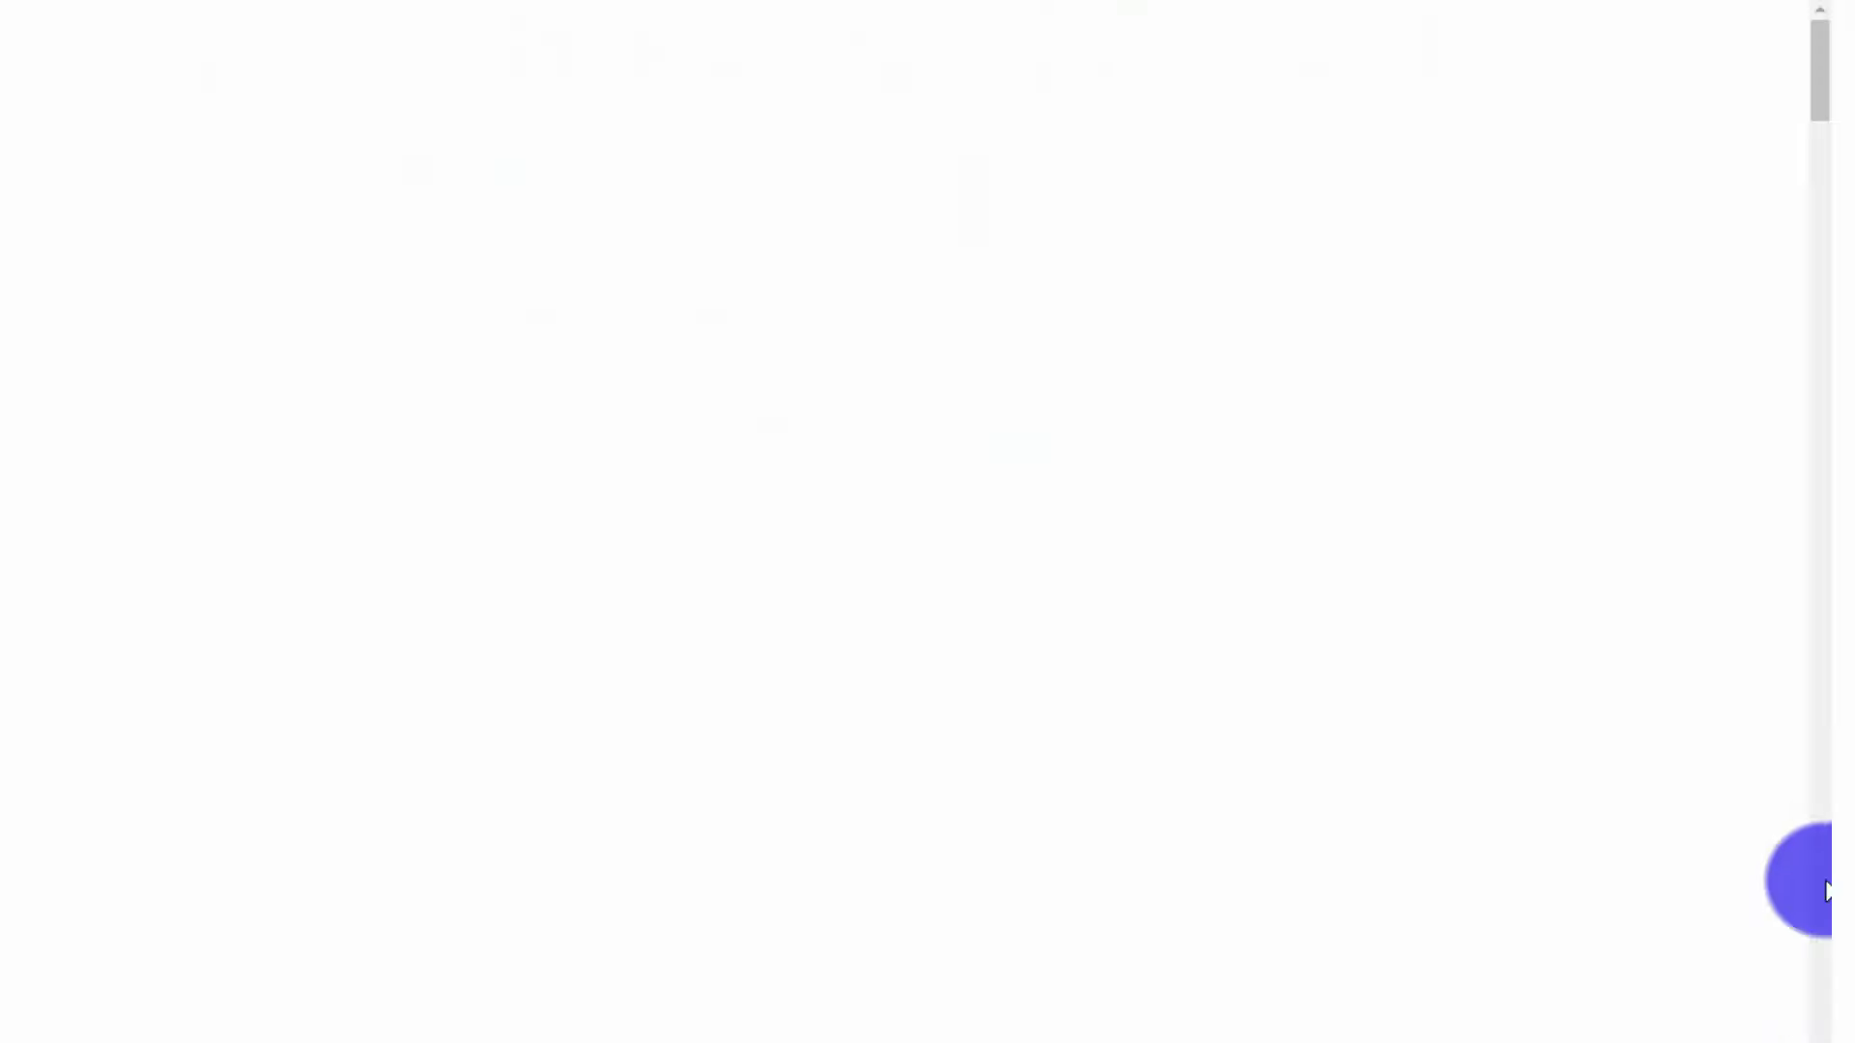
scroll(1174, 629, down, 1)
scroll(1174, 629, down, 15)
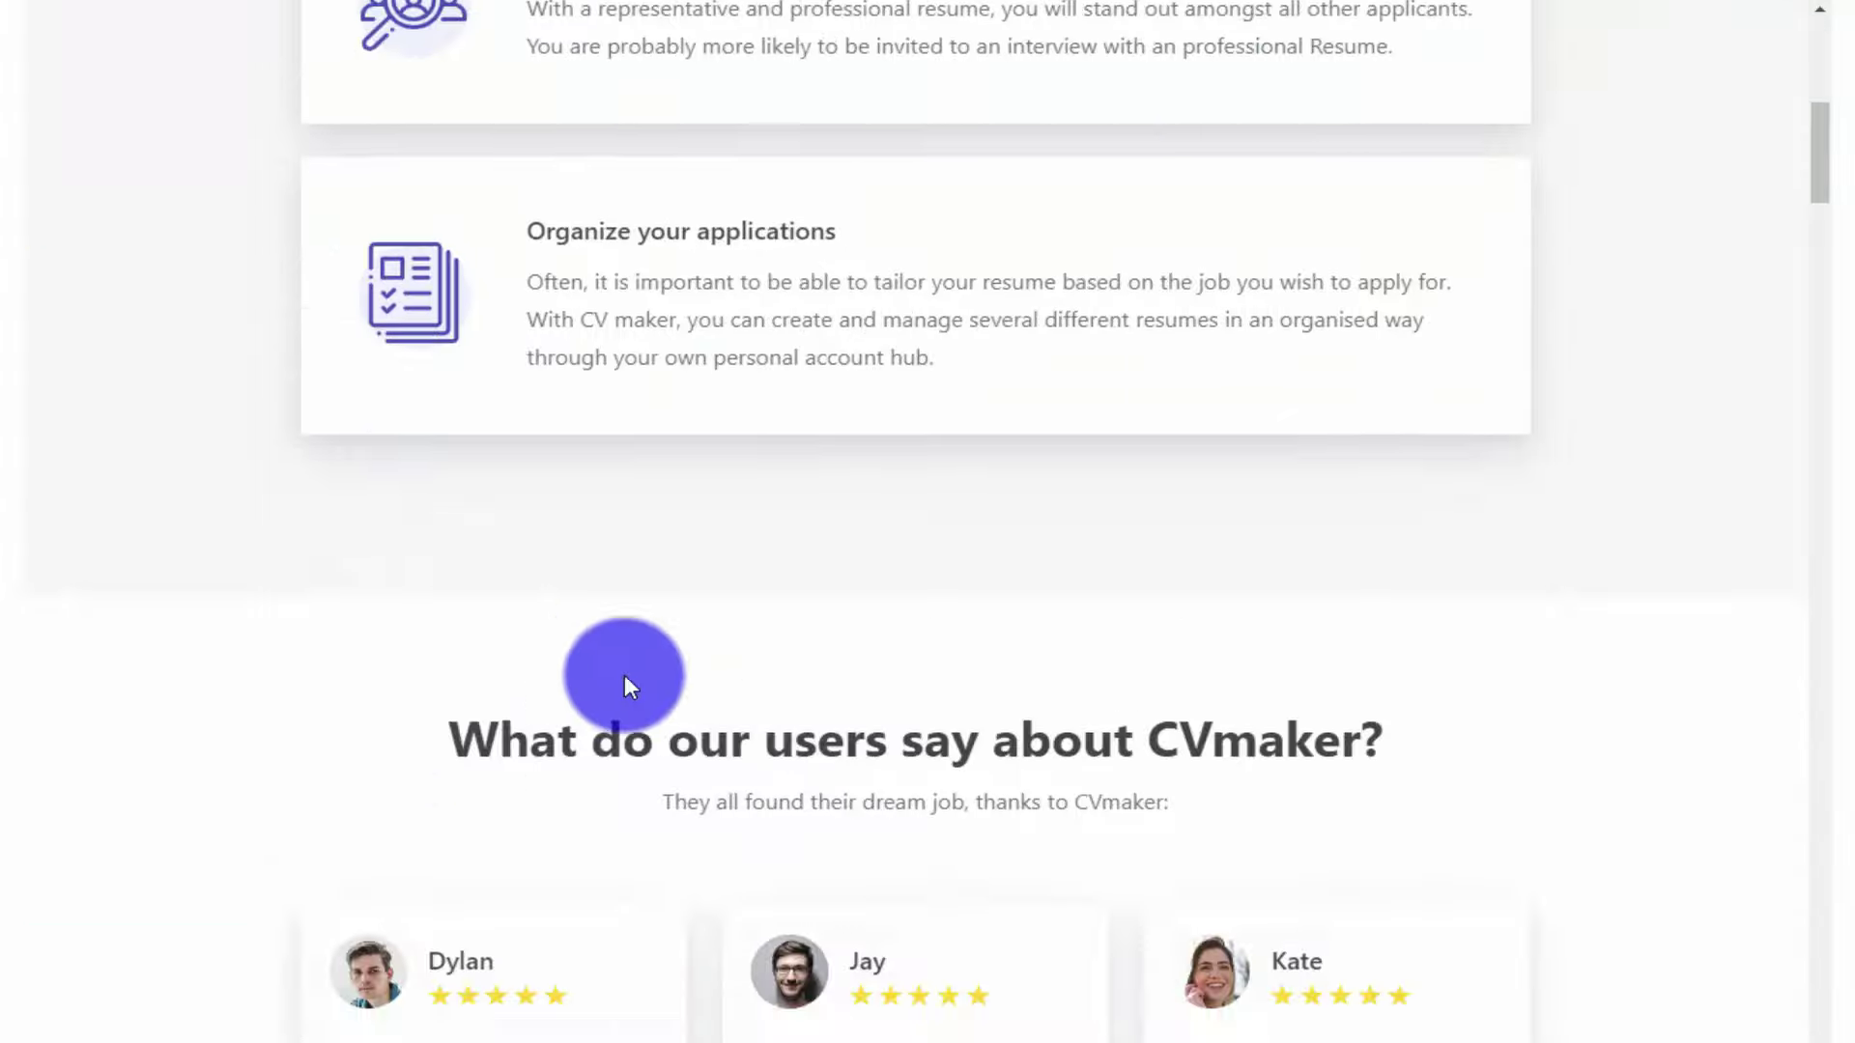
scroll(878, 745, up, 14)
key(alt+Left)
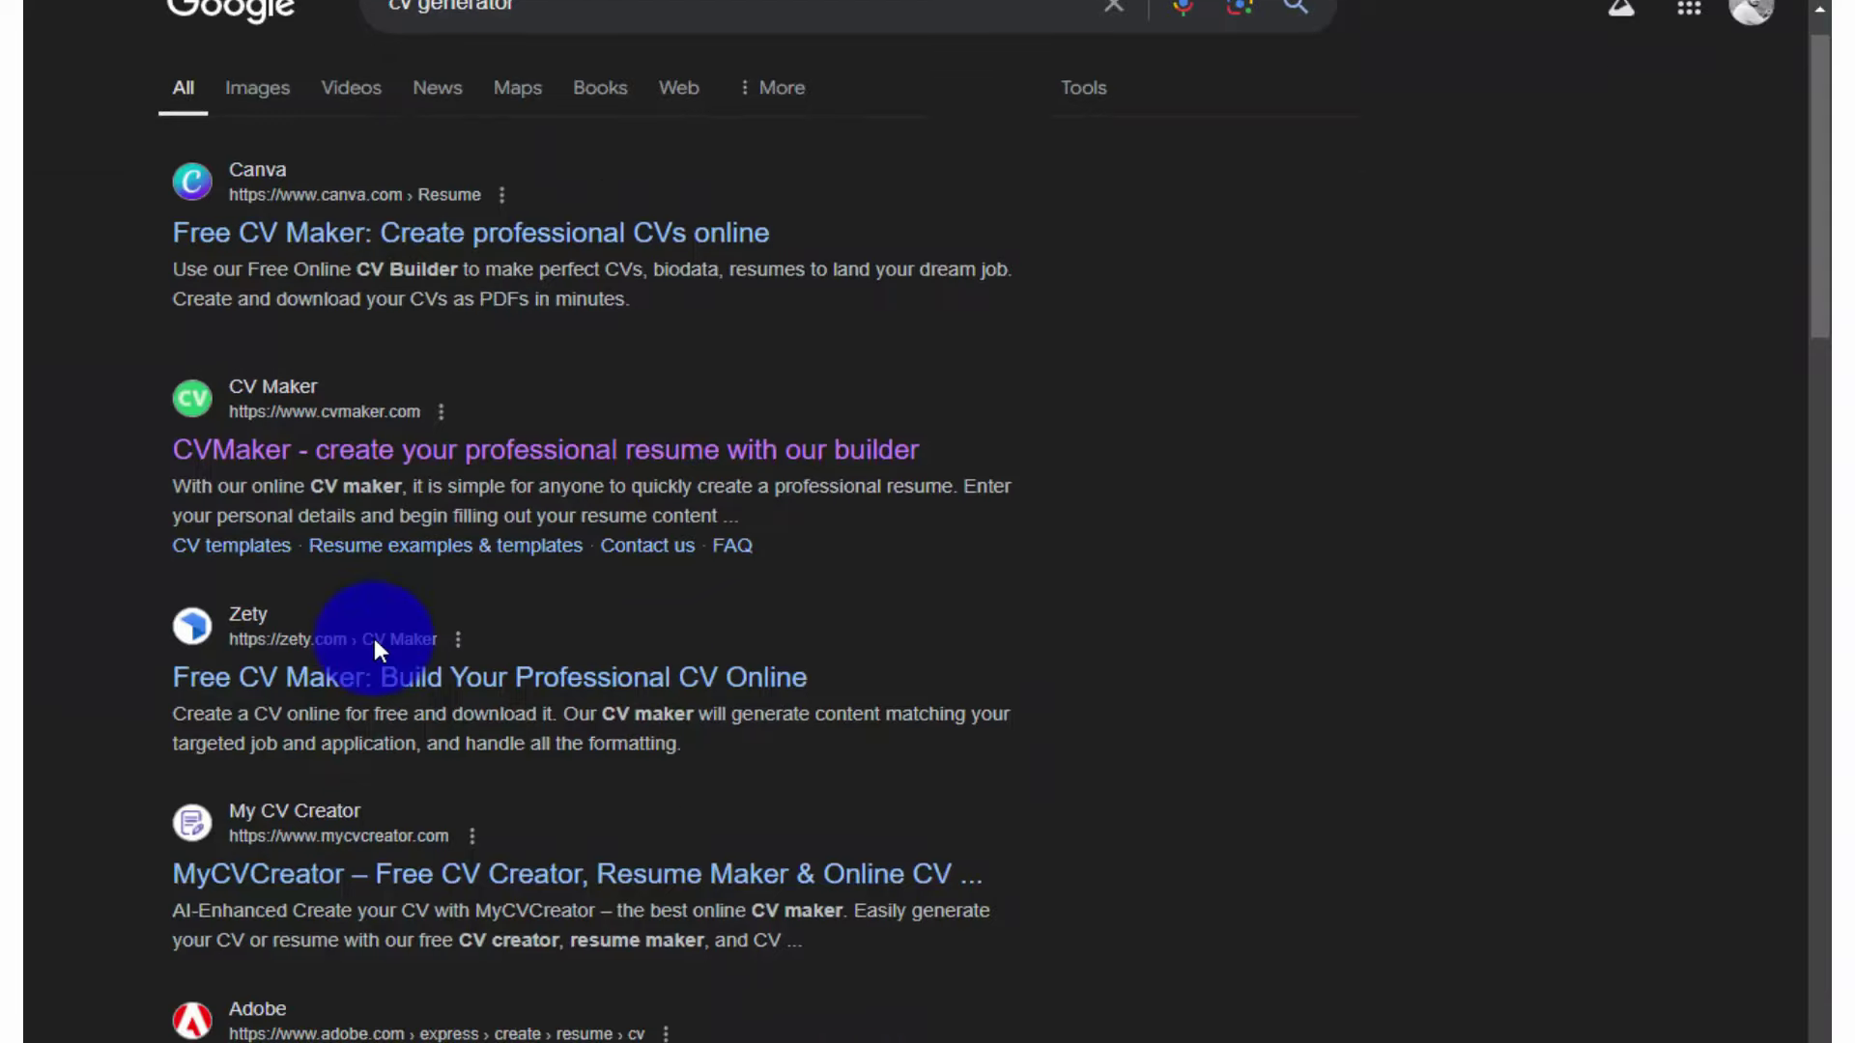
Open the MyCVCreator search result and look through its page, then review the CVMaker page again
scroll(348, 606, down, 6)
scroll(347, 607, up, 1)
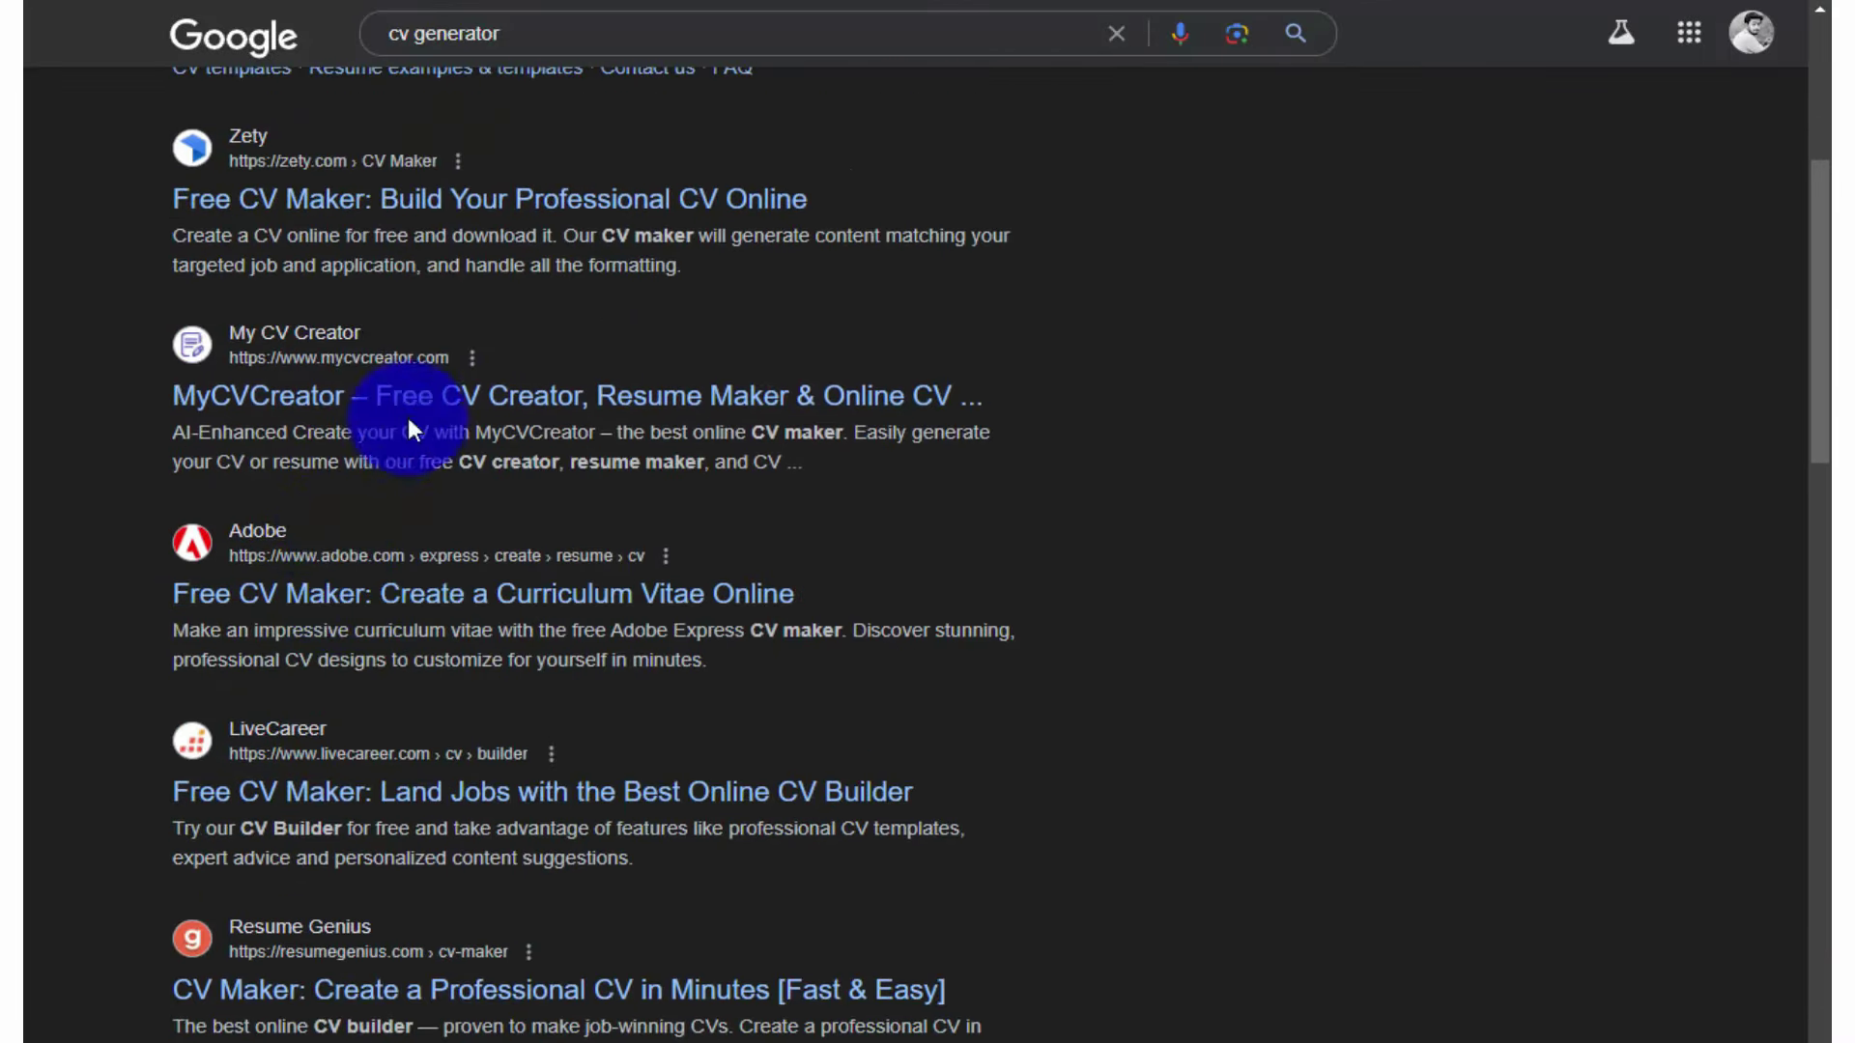
click(663, 402)
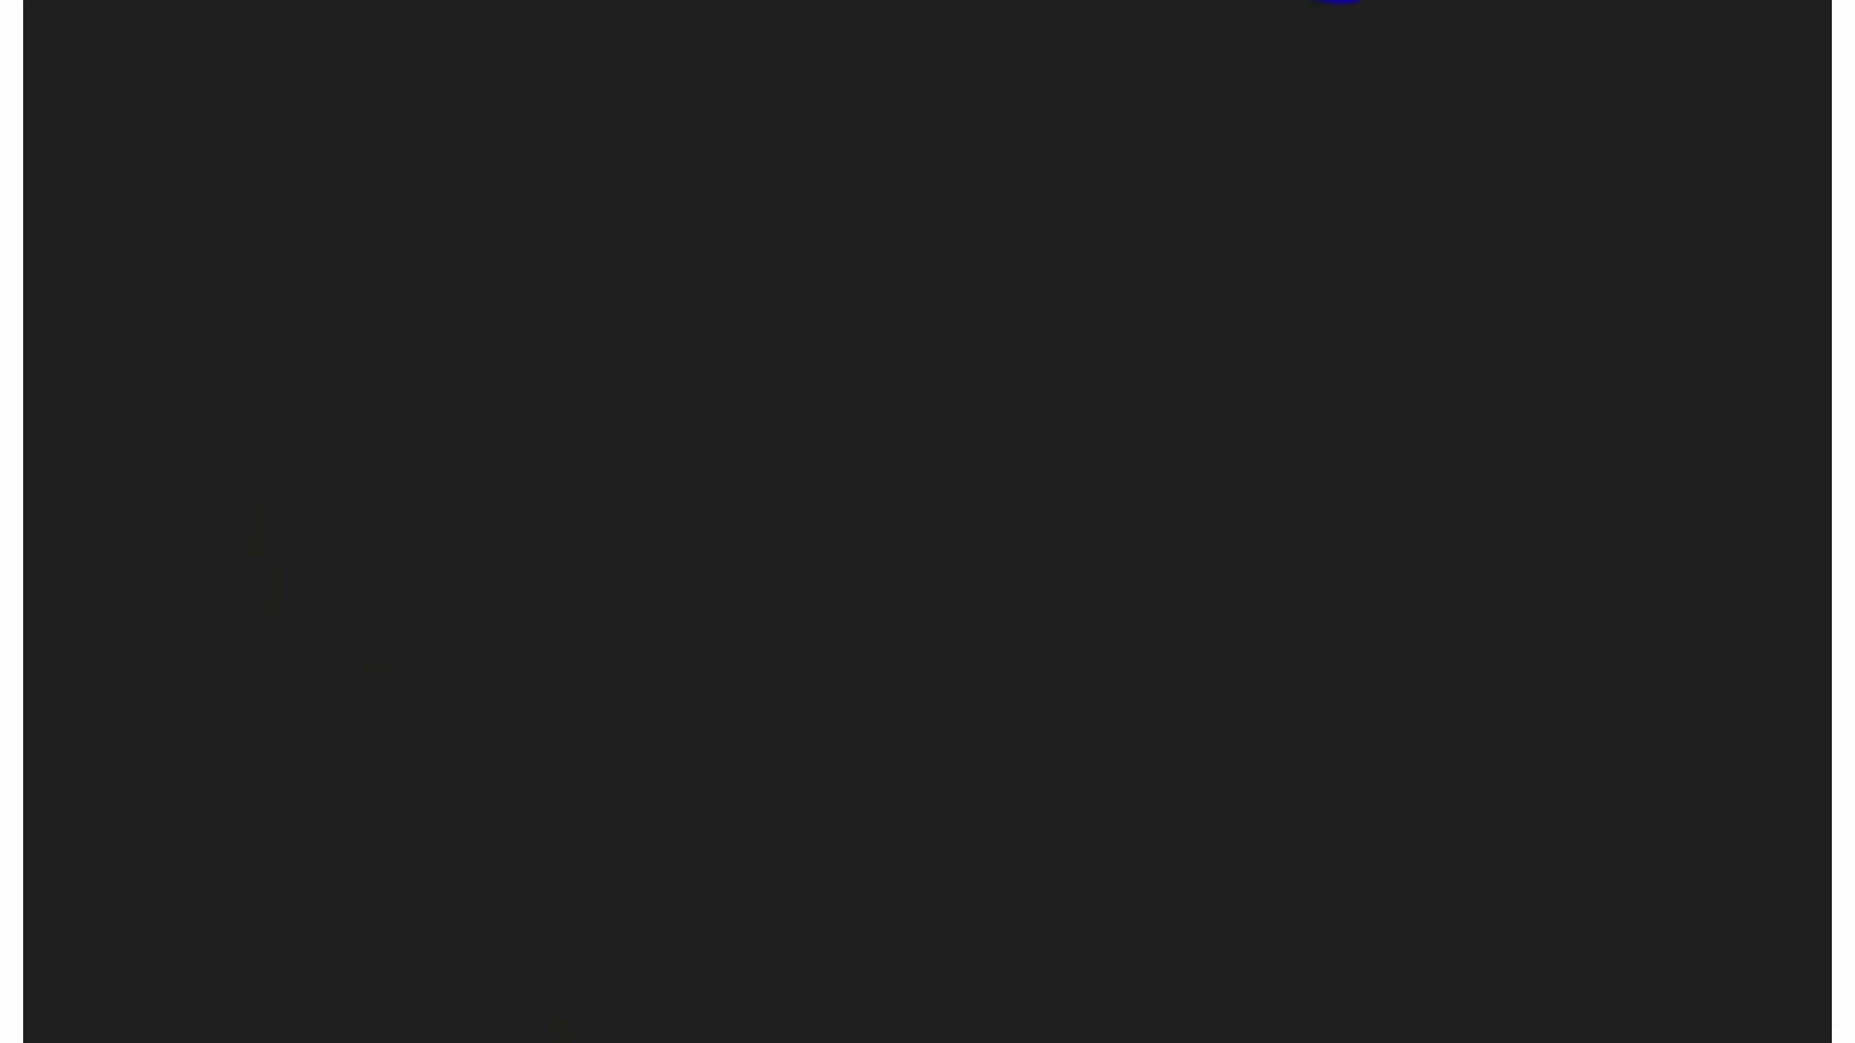
scroll(1250, 850, down, 1)
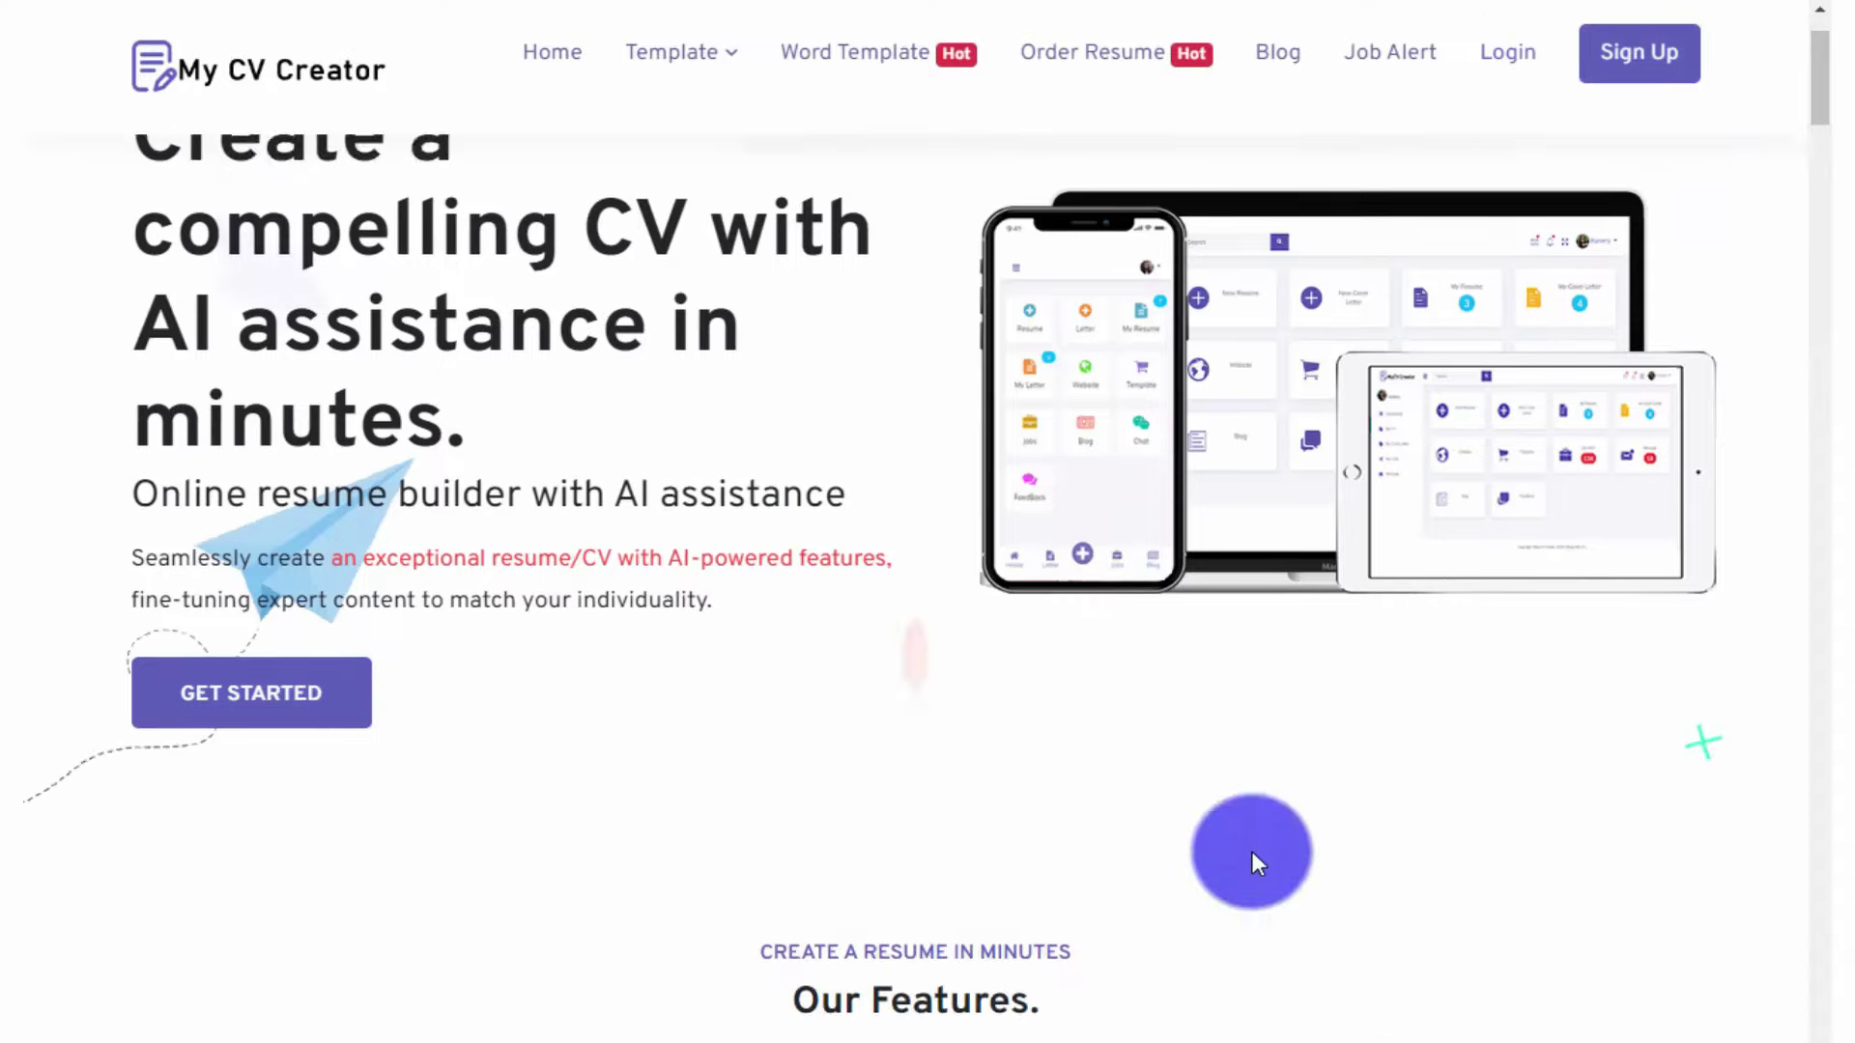
scroll(1250, 850, down, 4)
scroll(1034, 716, up, 5)
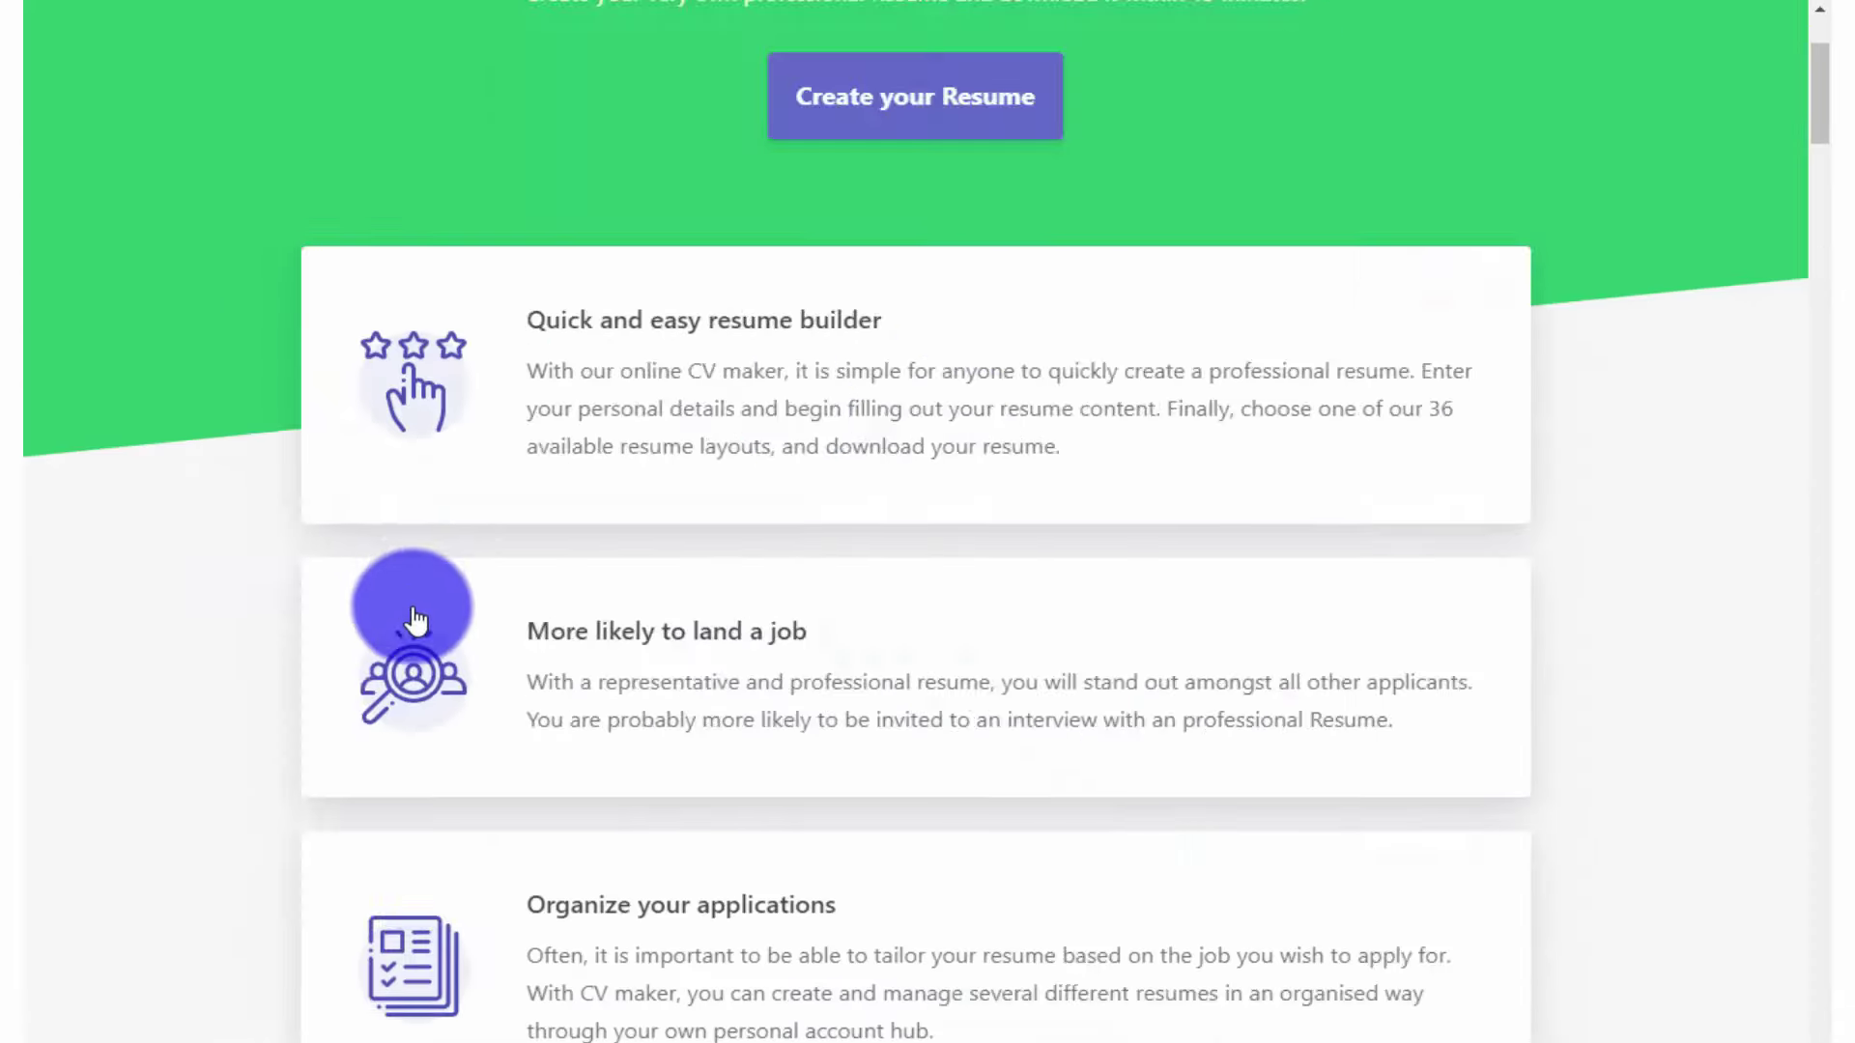
scroll(415, 600, down, 4)
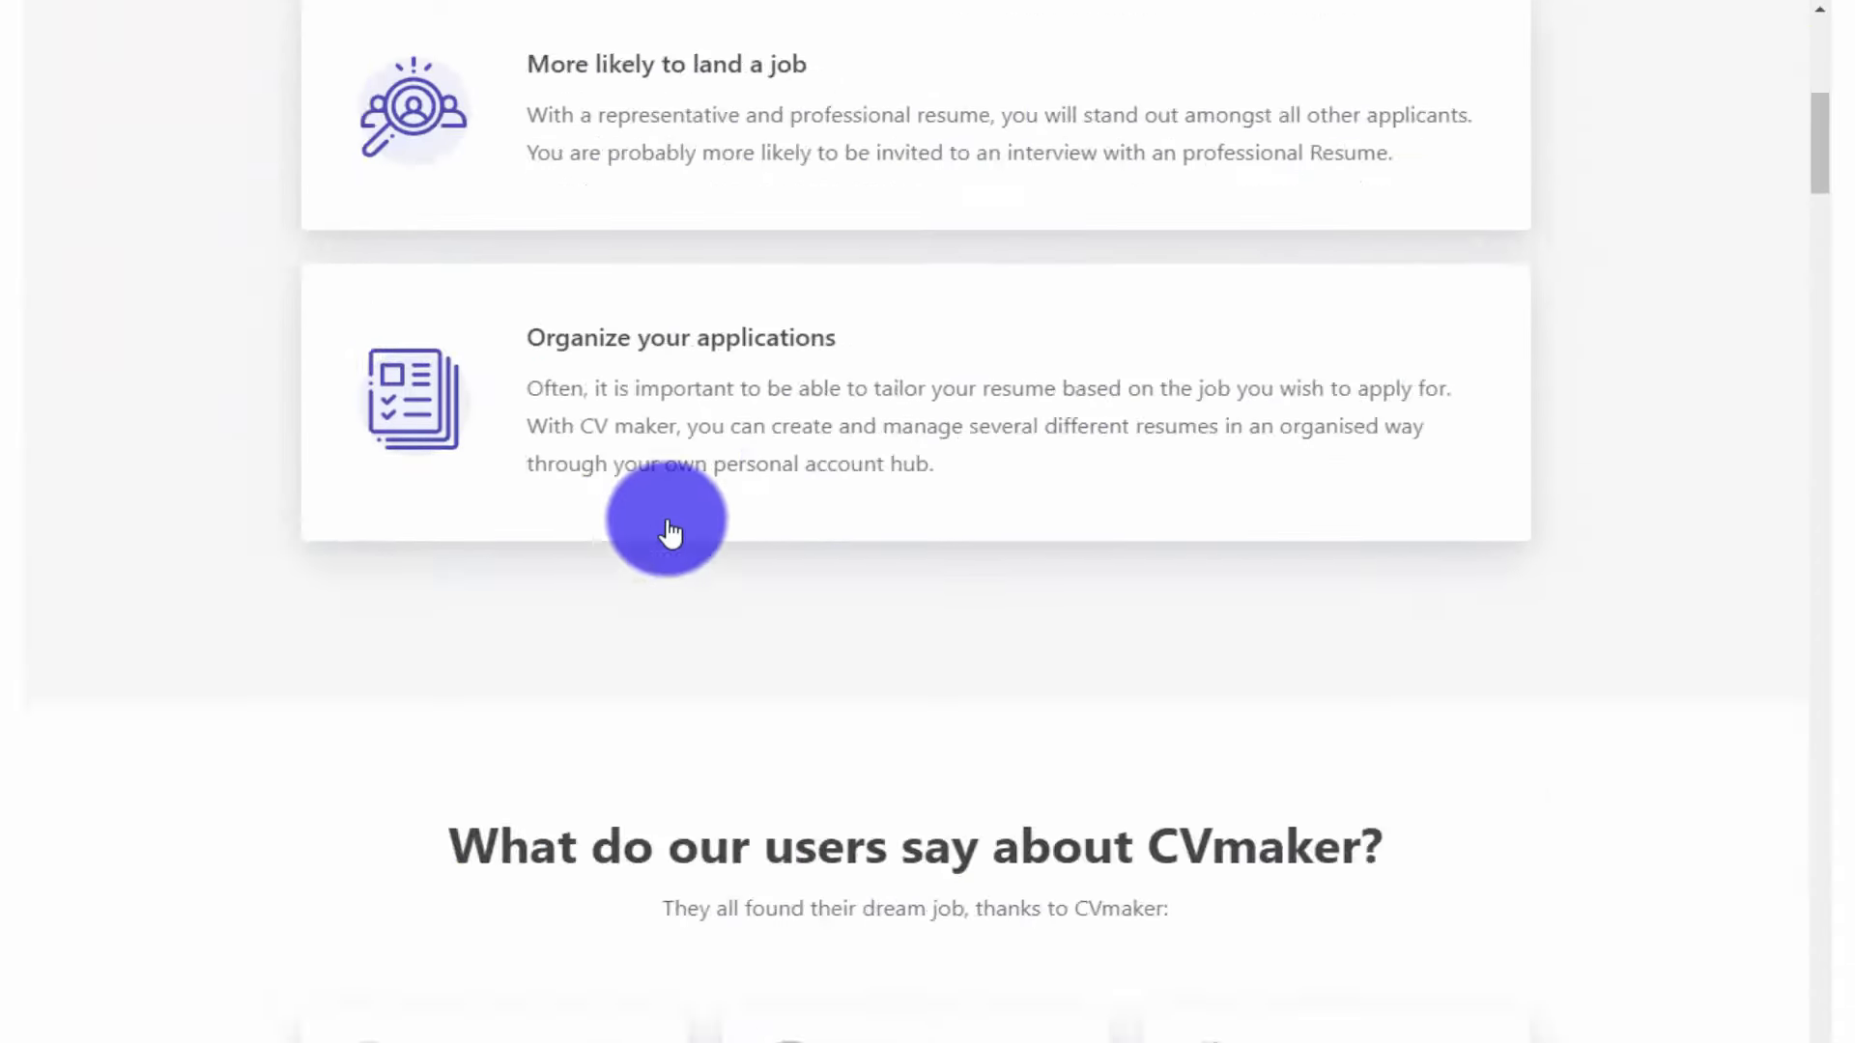
scroll(670, 532, up, 4)
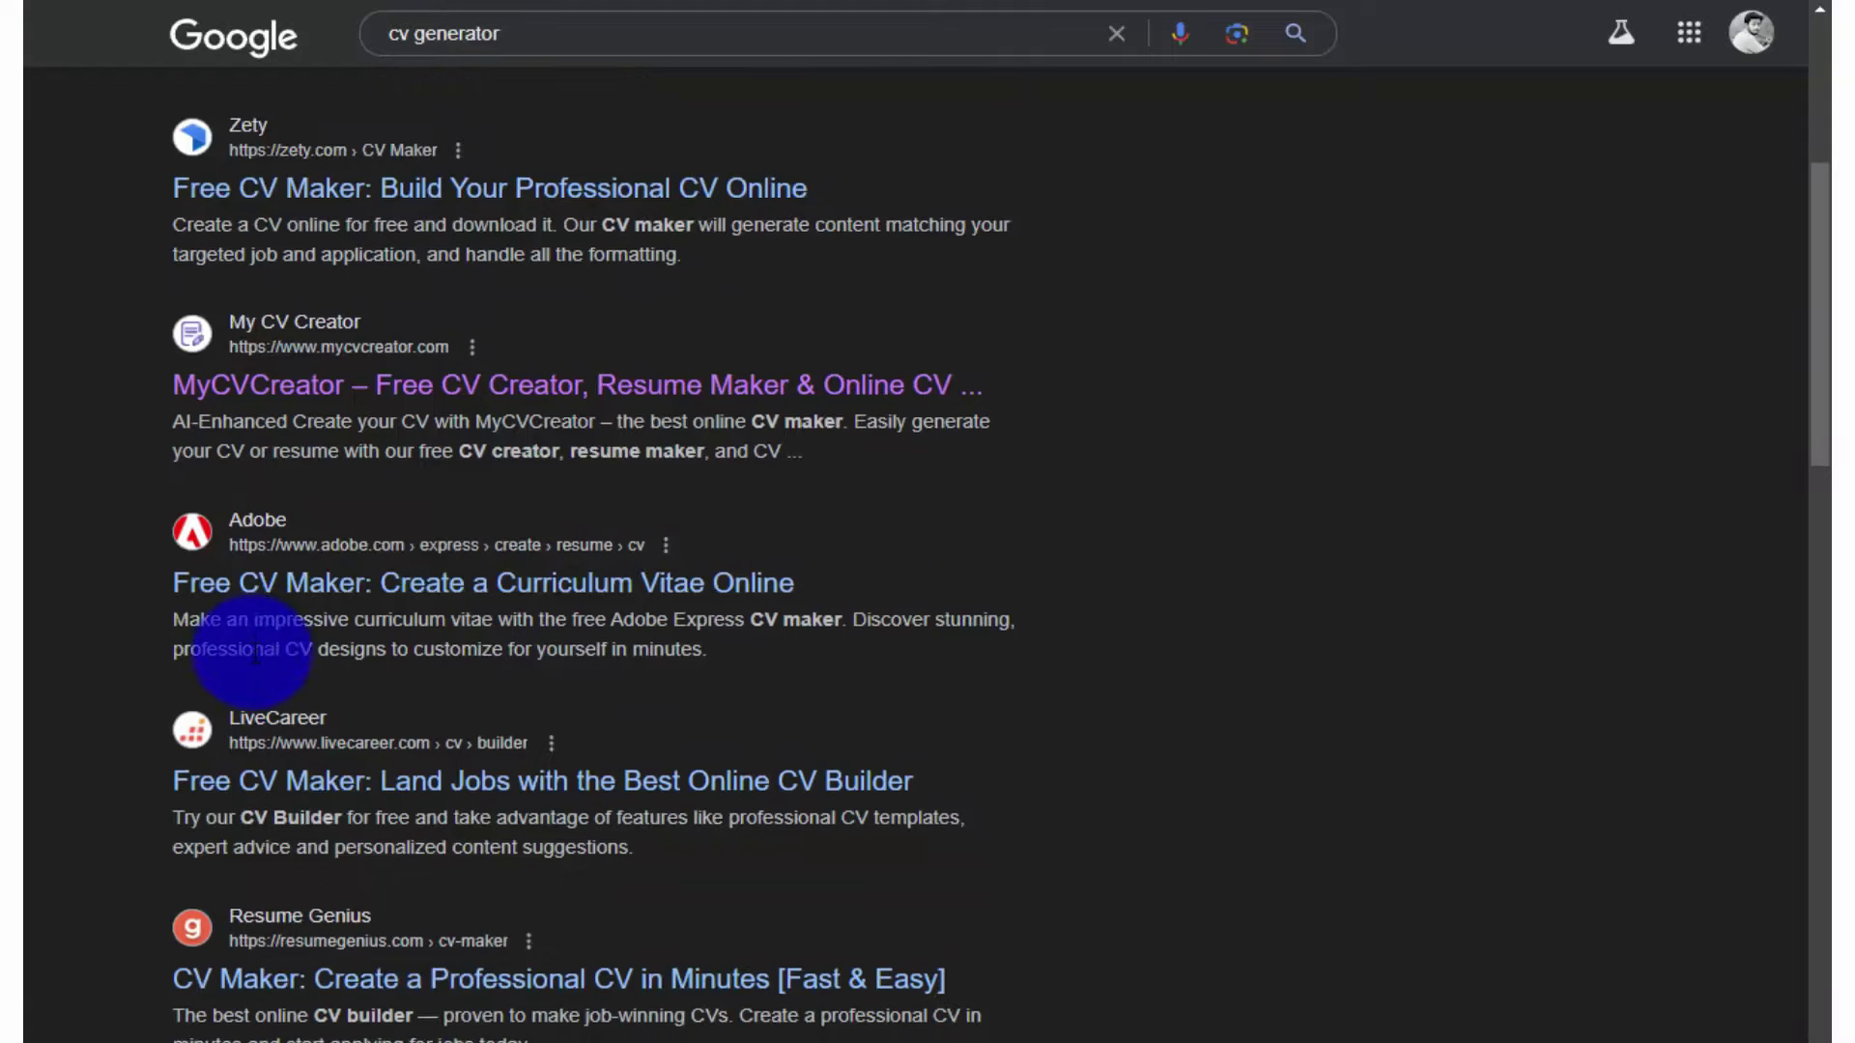
Open the Resume.io search result and look over its online resume builder page
scroll(290, 753, down, 3)
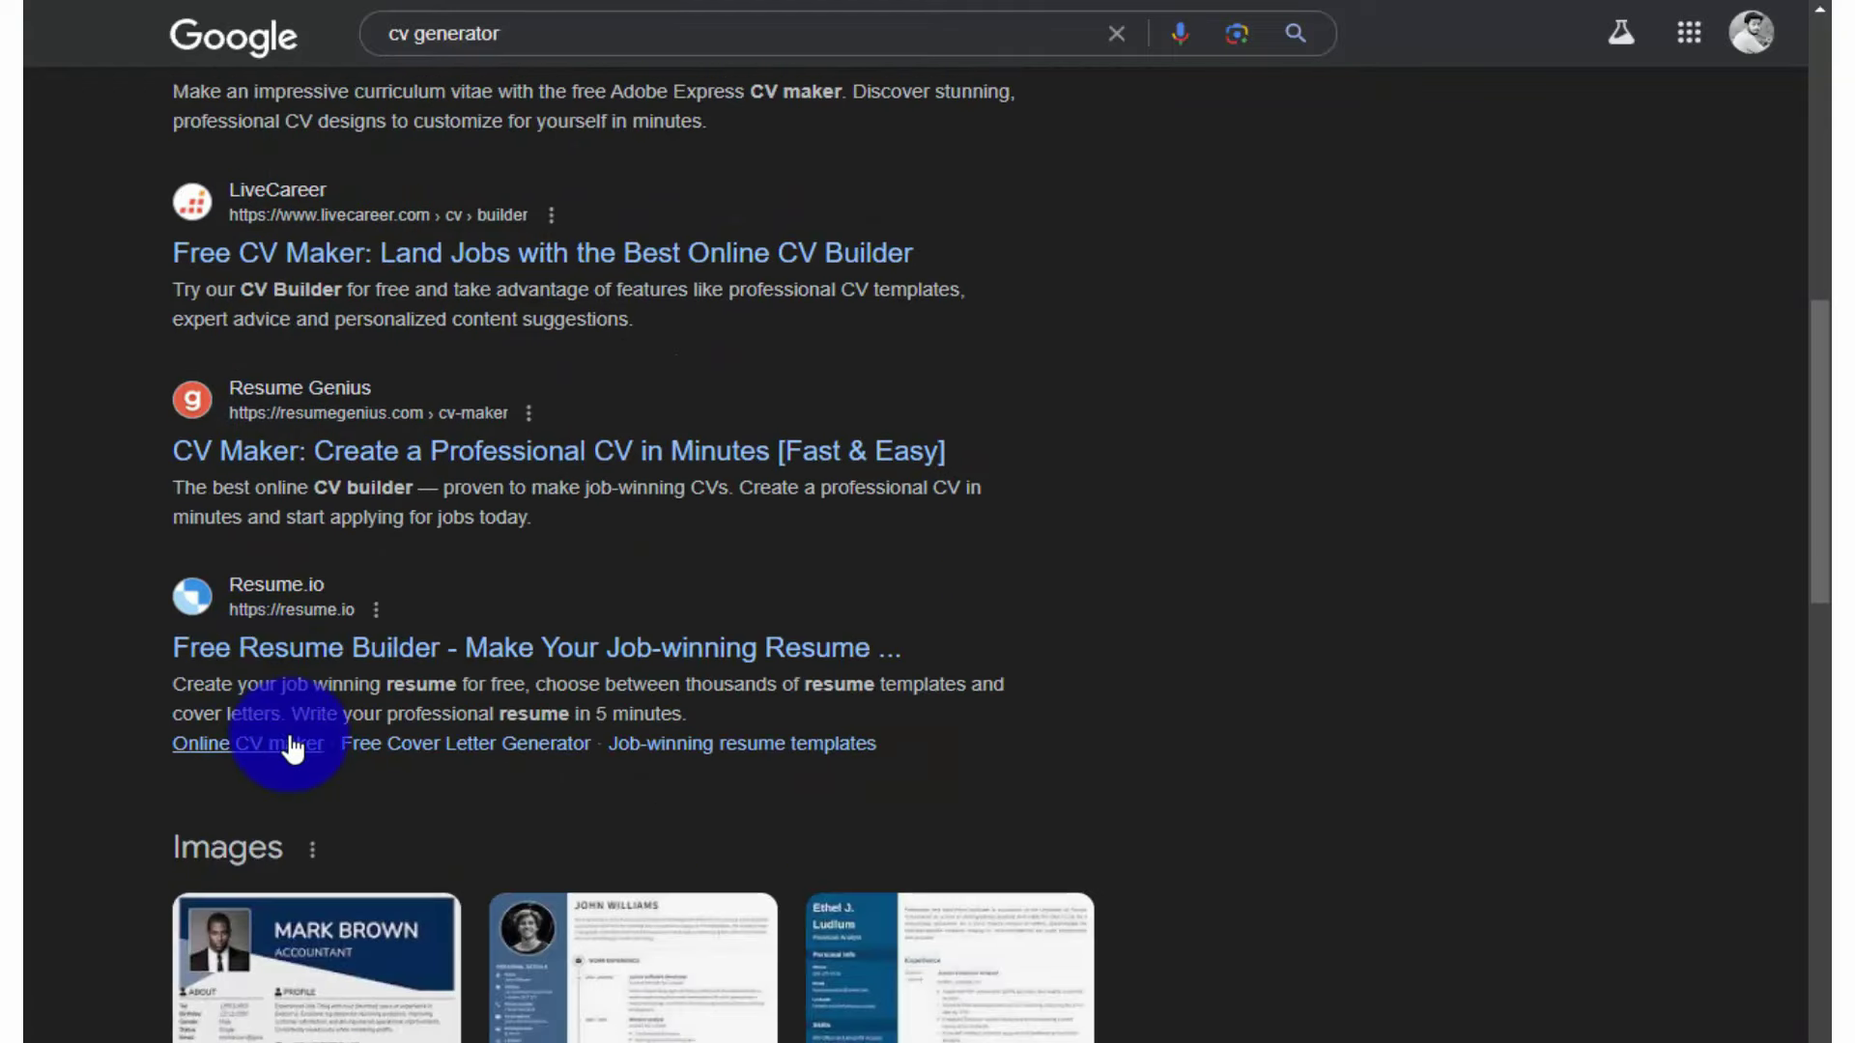
click(328, 673)
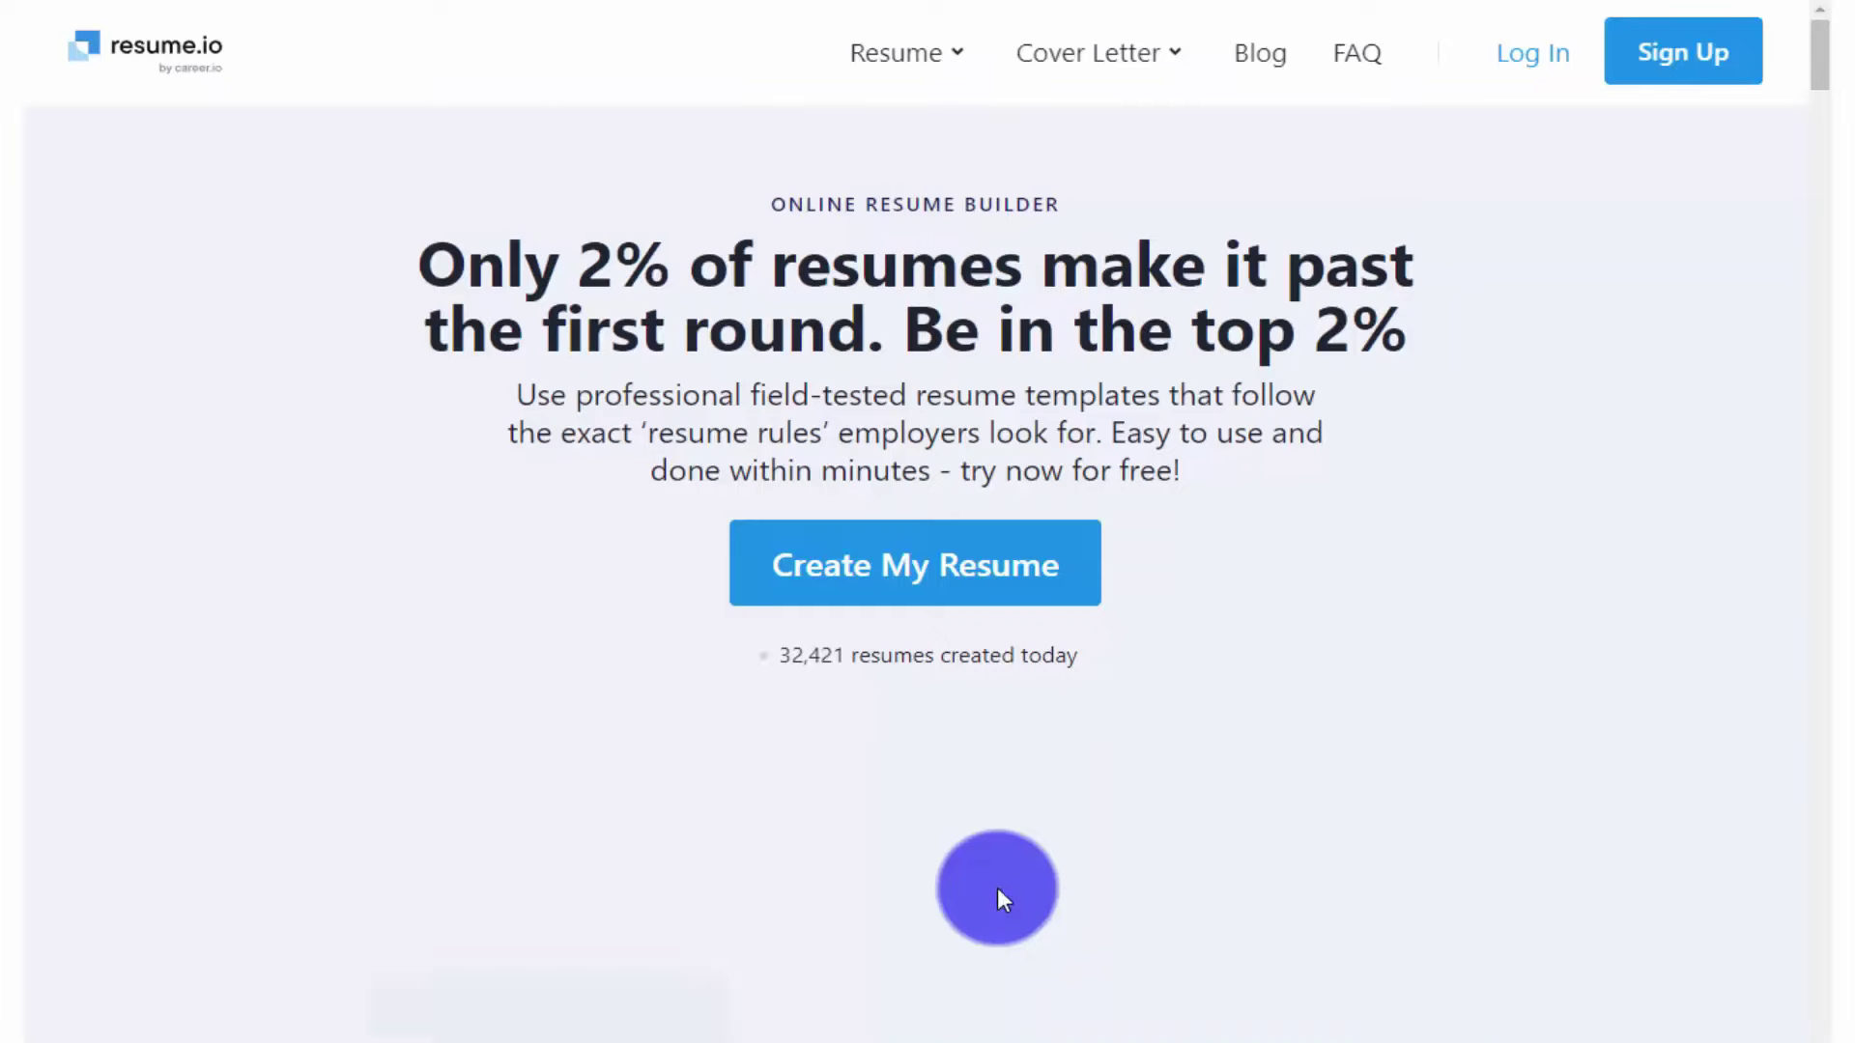
scroll(931, 889, down, 5)
scroll(766, 468, up, 5)
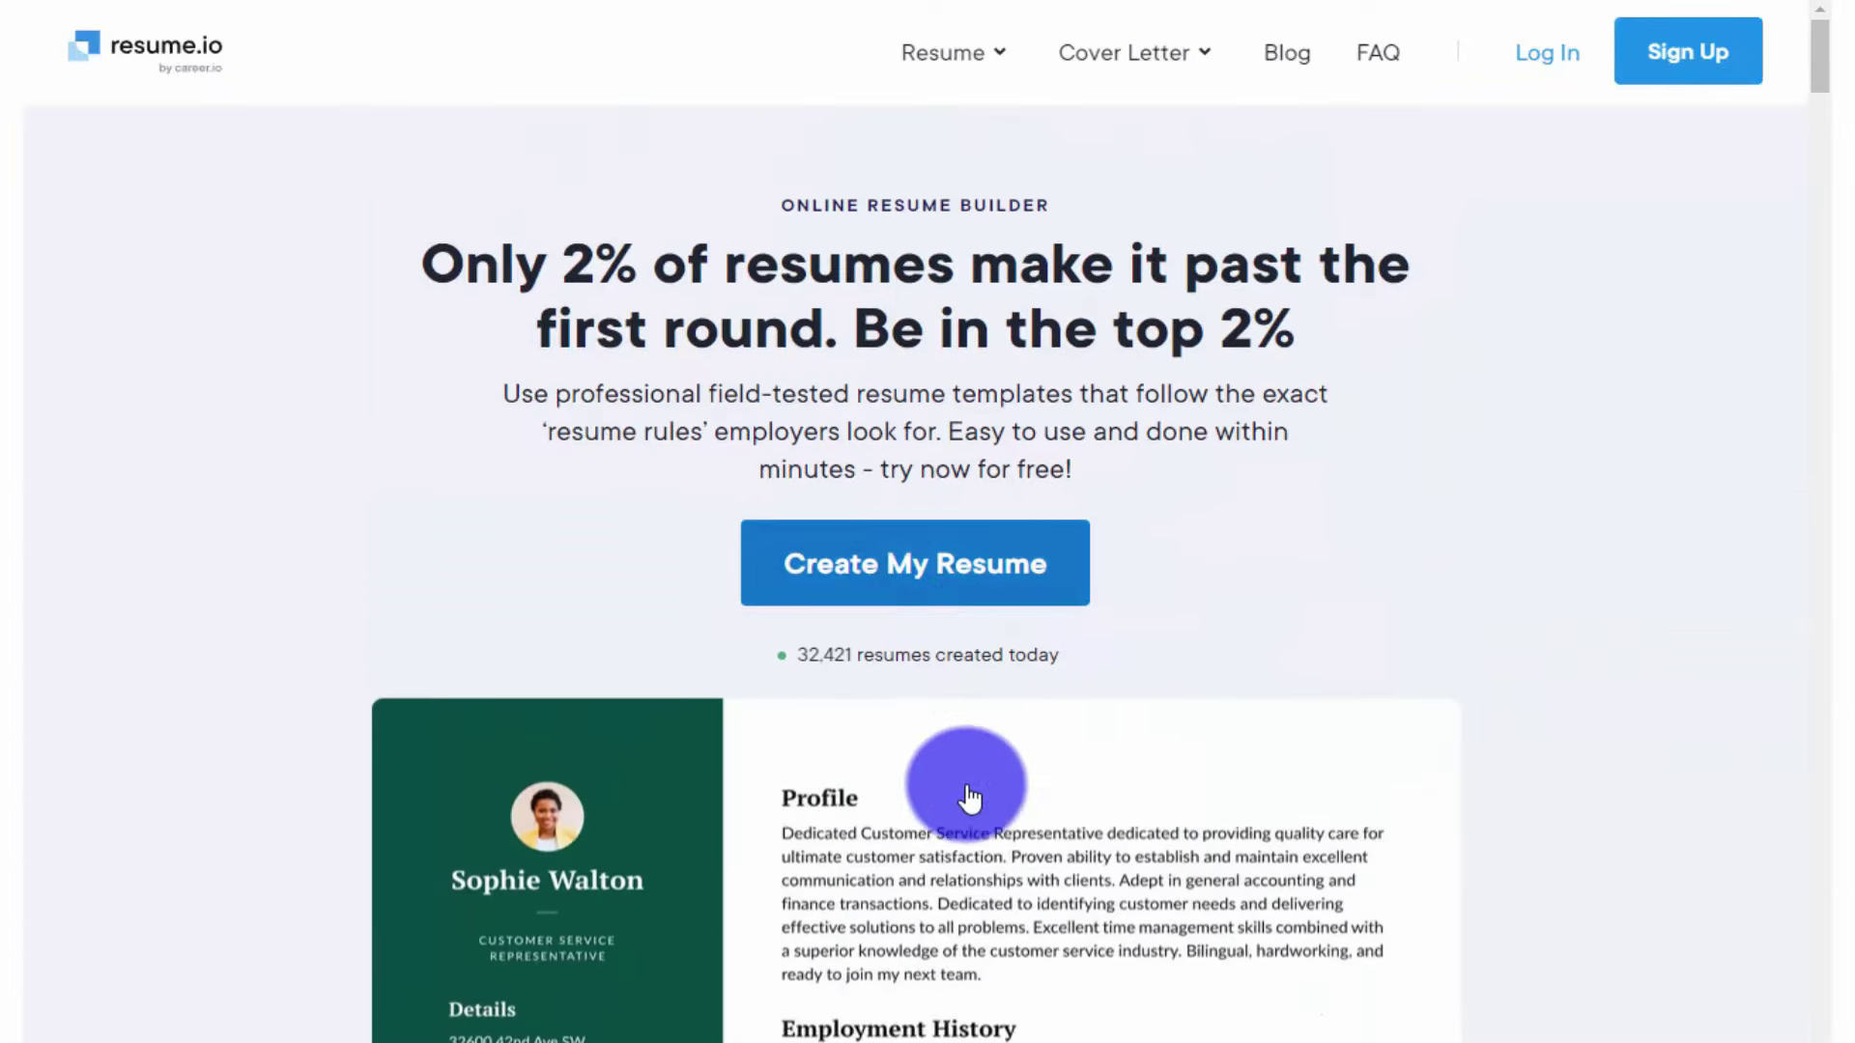
scroll(969, 798, down, 2)
scroll(1362, 488, up, 2)
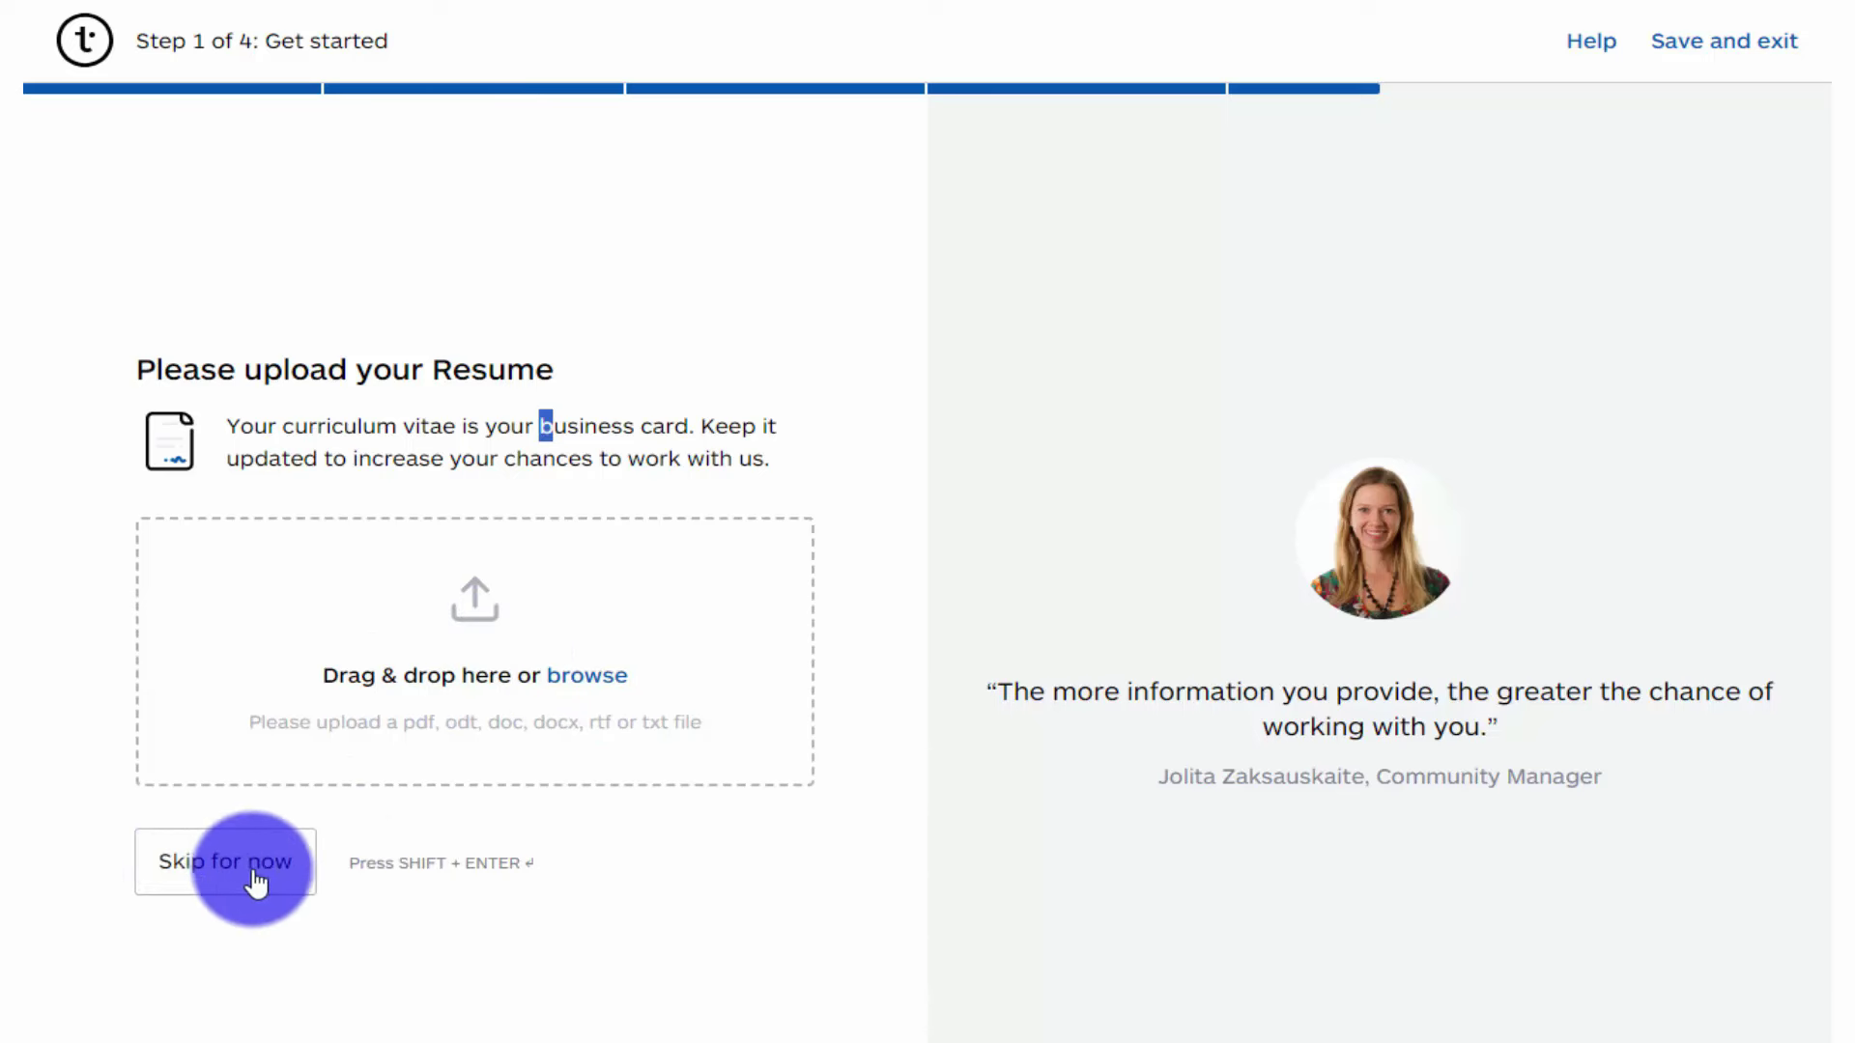
Upload the resume PDF to the Translated application and continue to the native language question
click(591, 678)
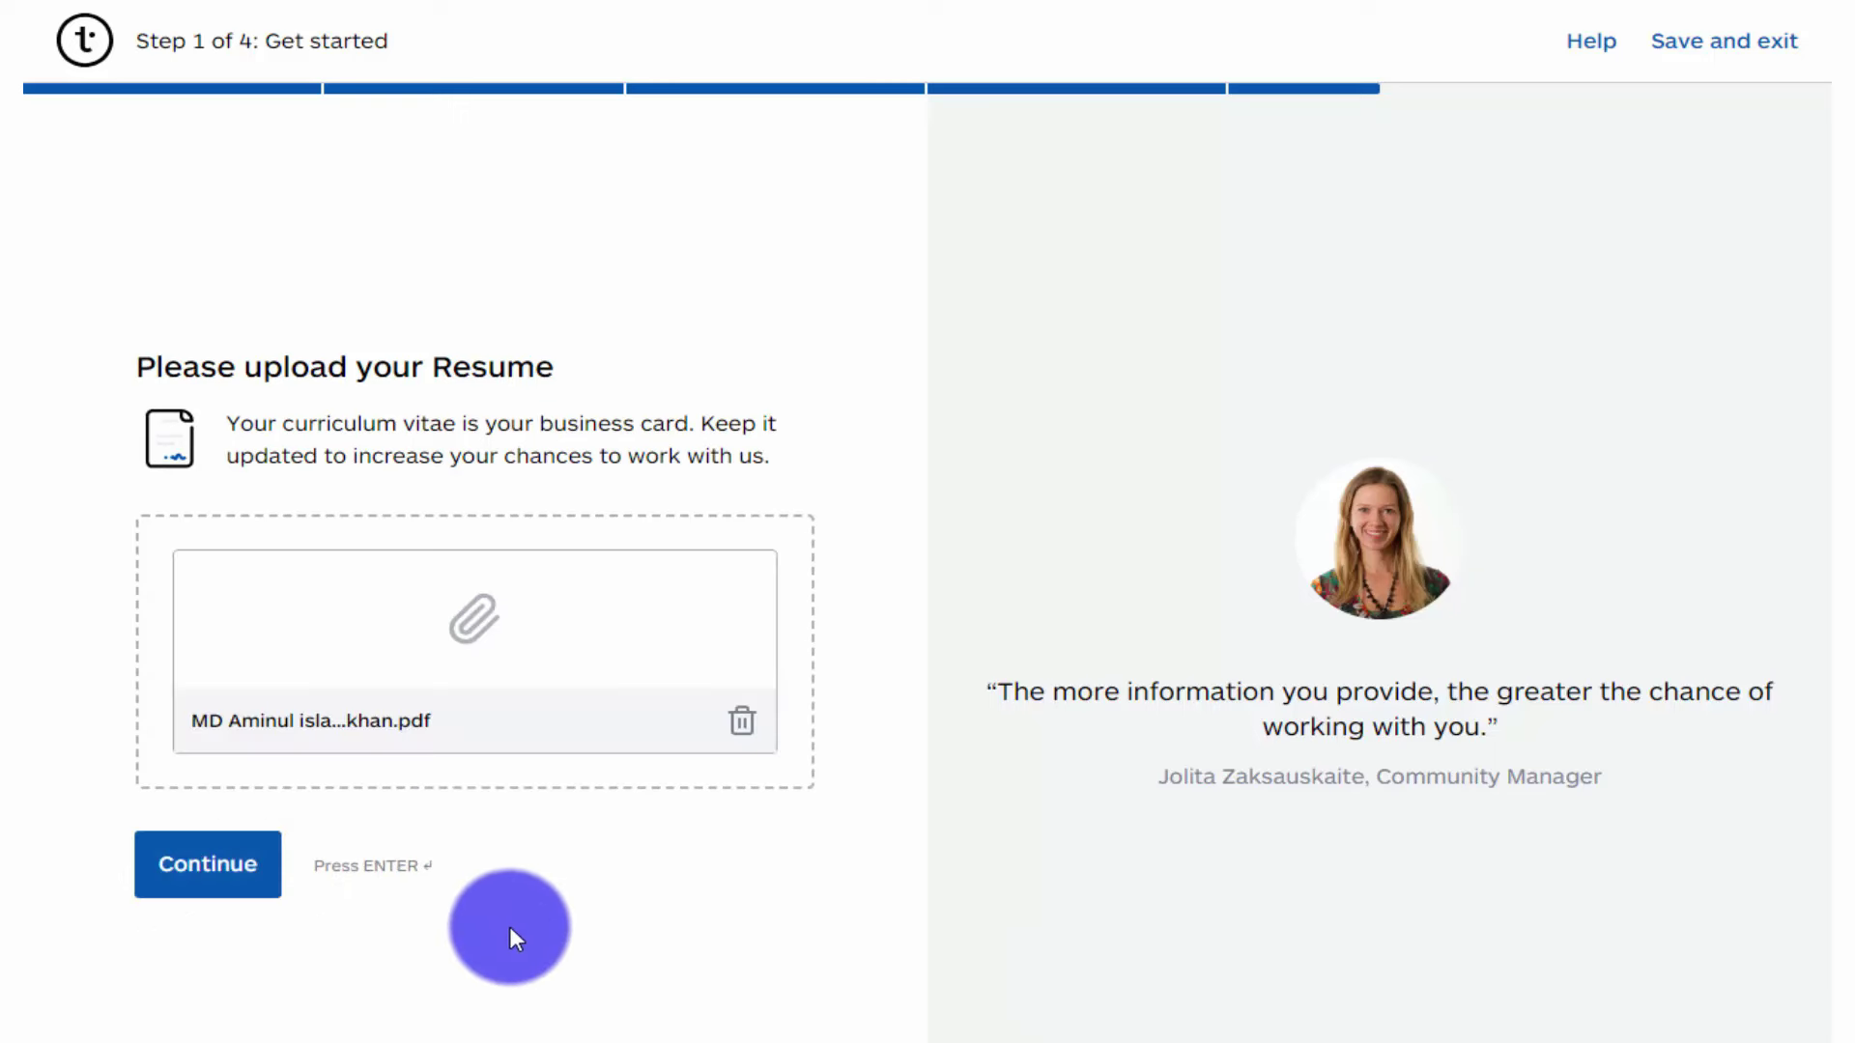
click(222, 872)
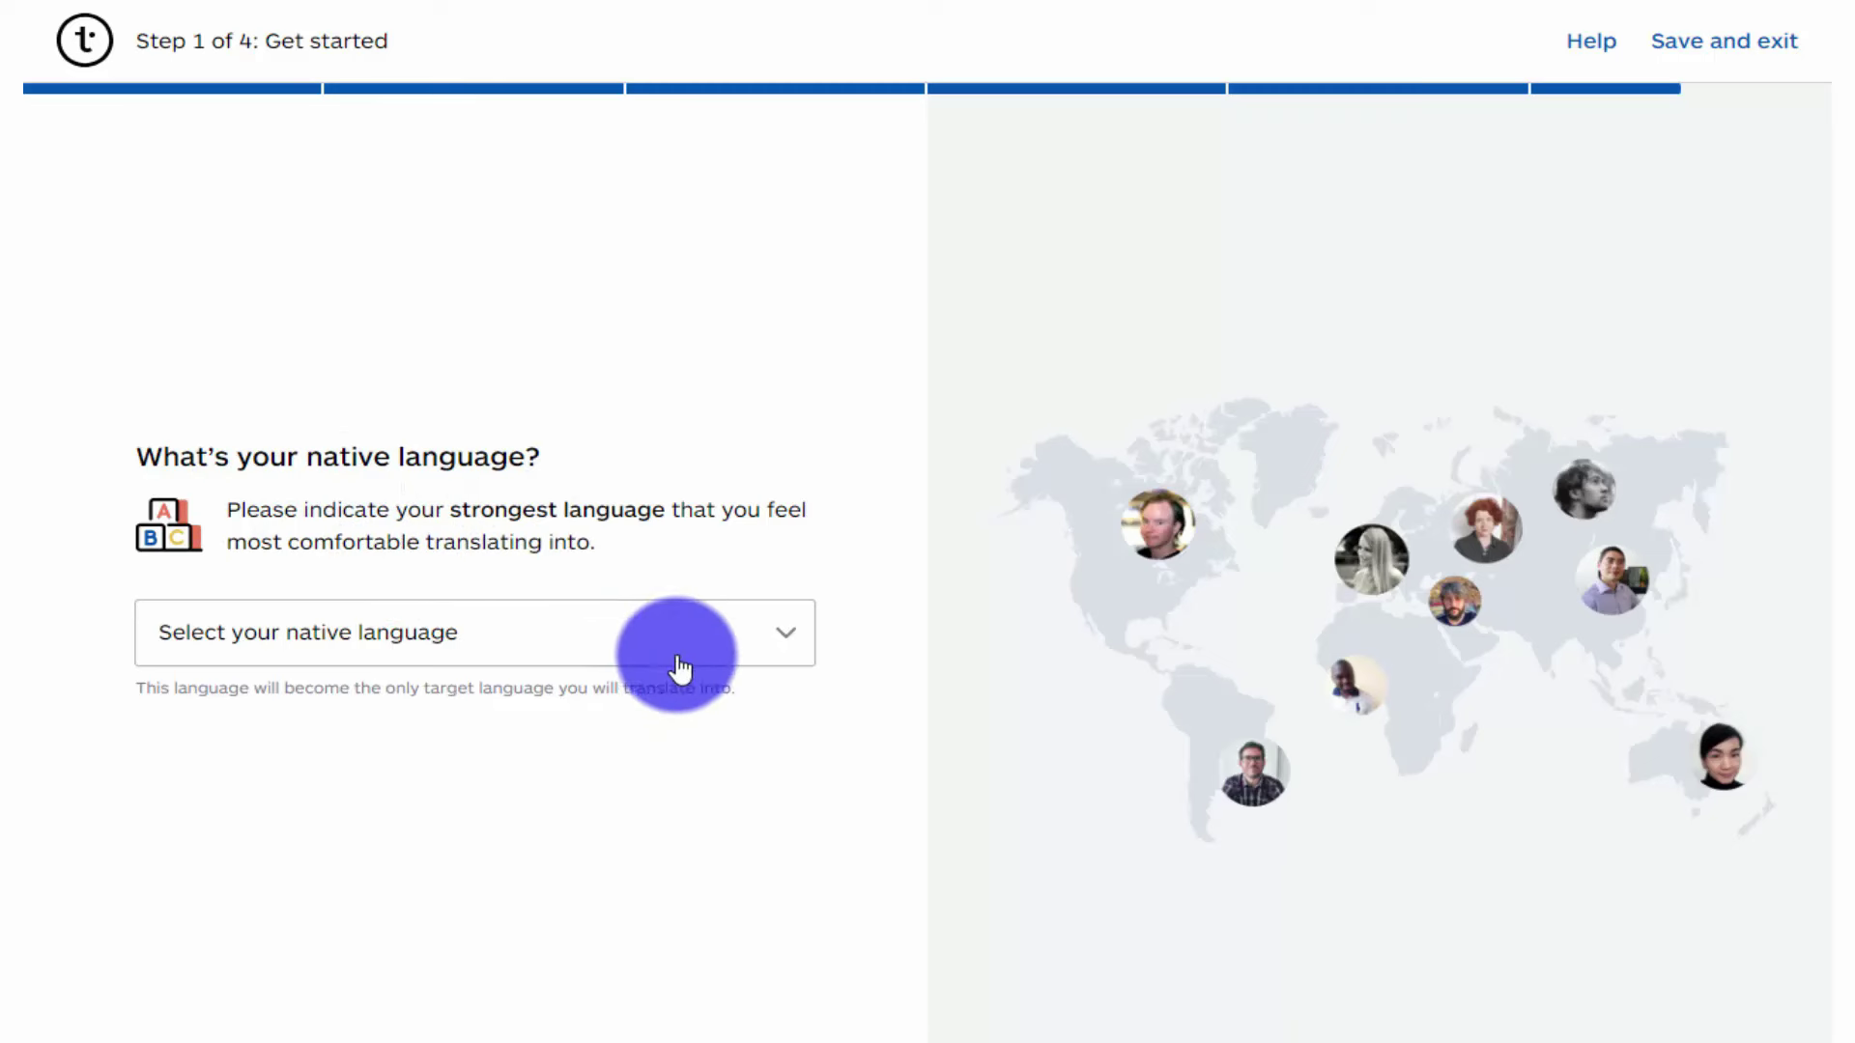
Choose Bengali as the native language and continue to the language combinations section
click(750, 661)
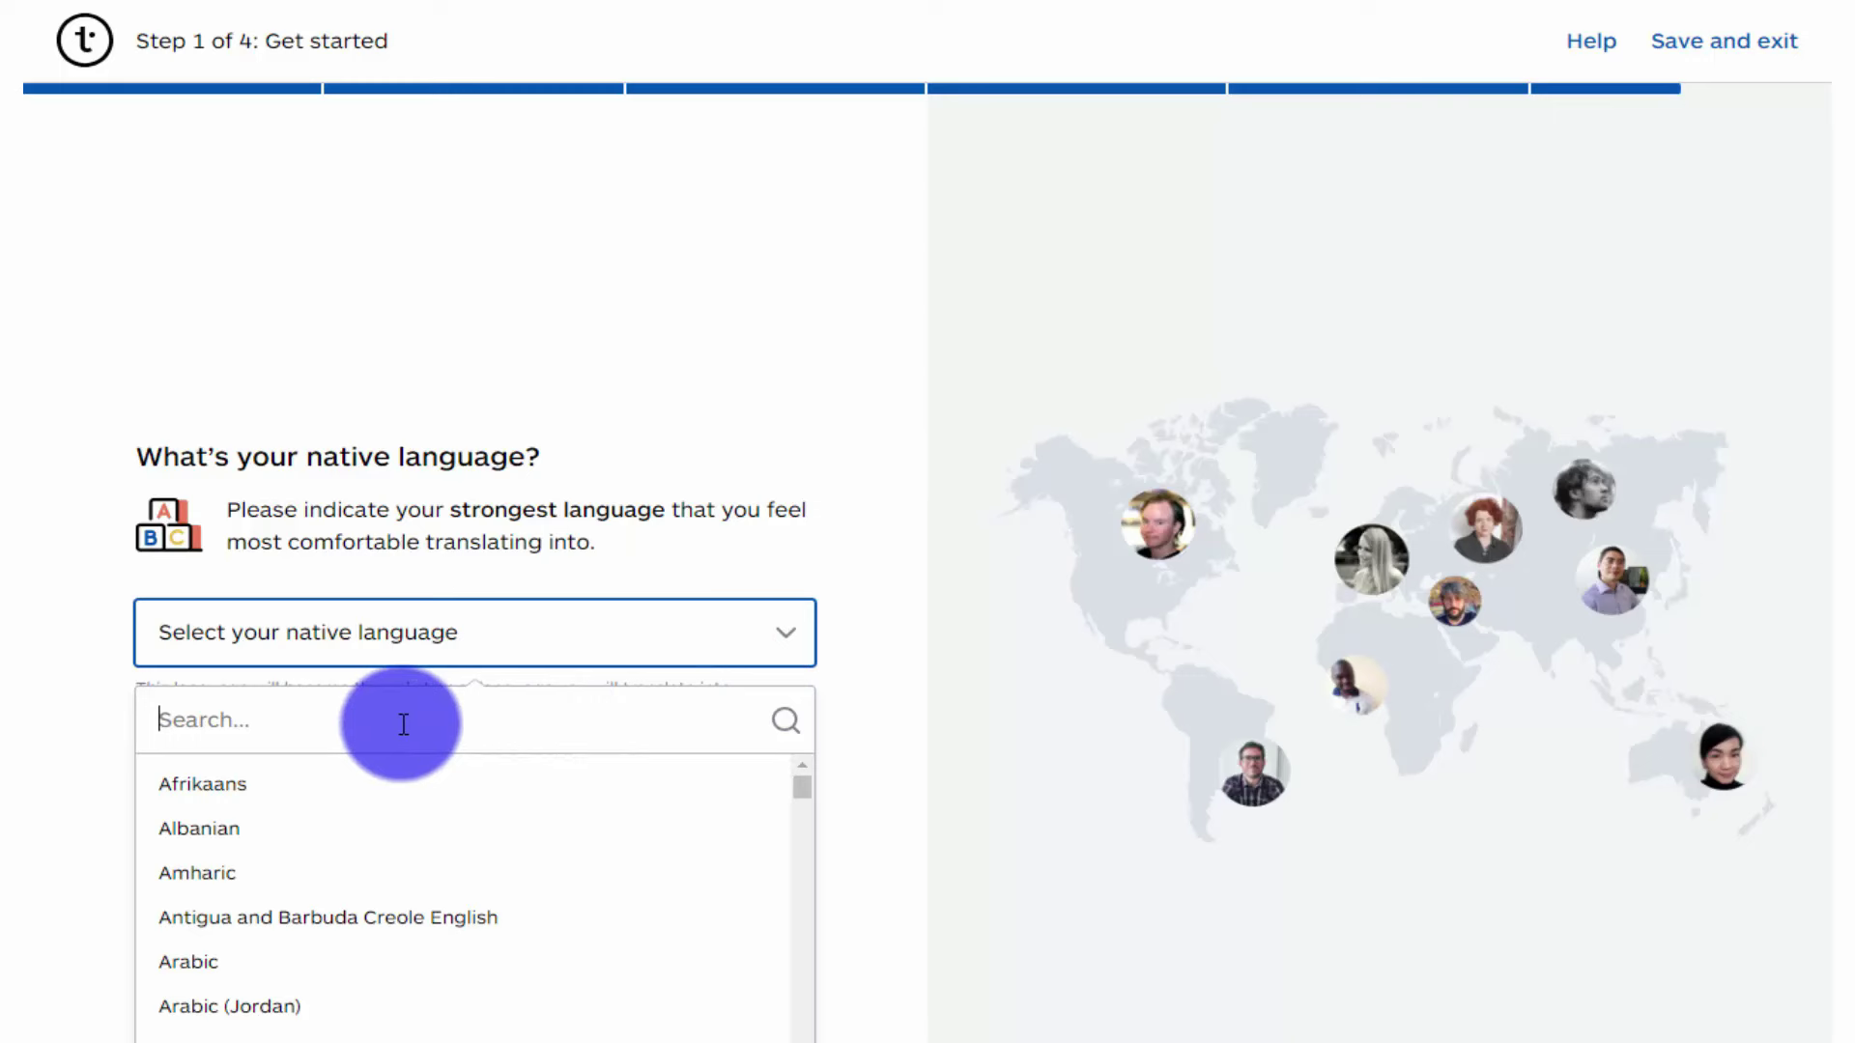
text(be)
key(Return)
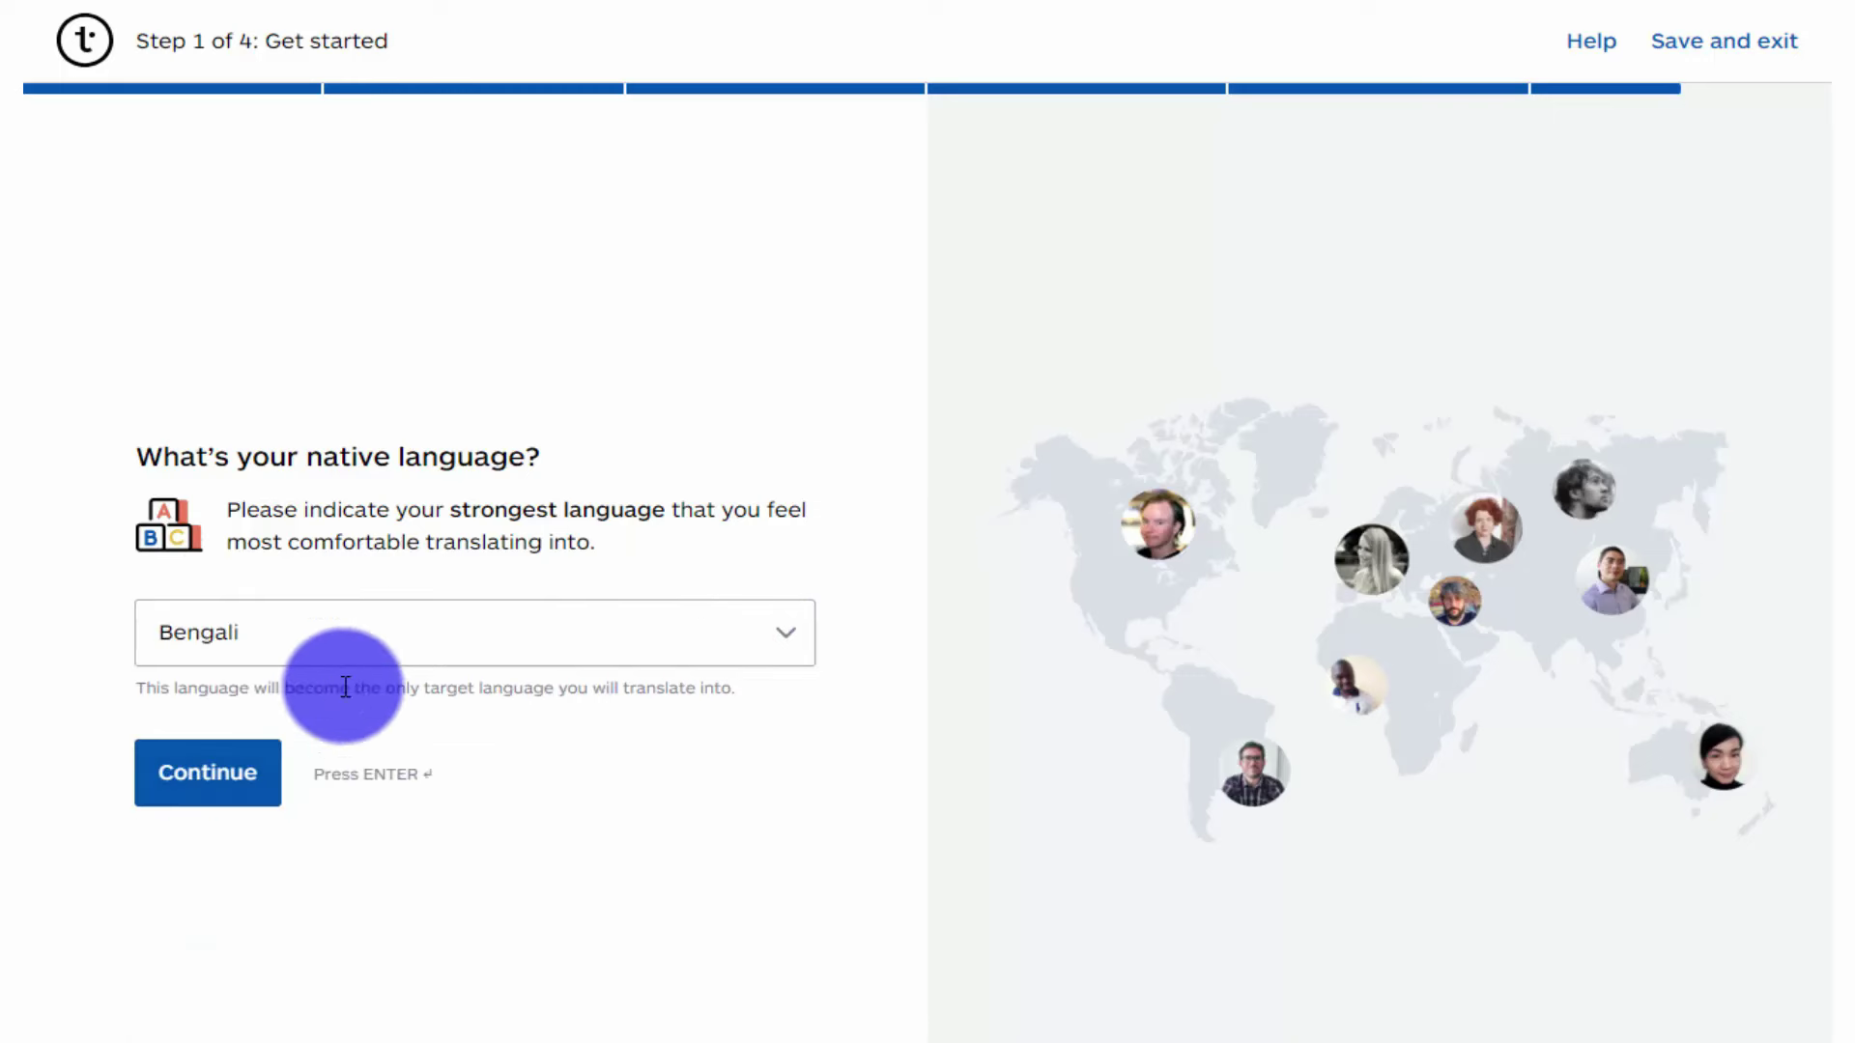
click(188, 772)
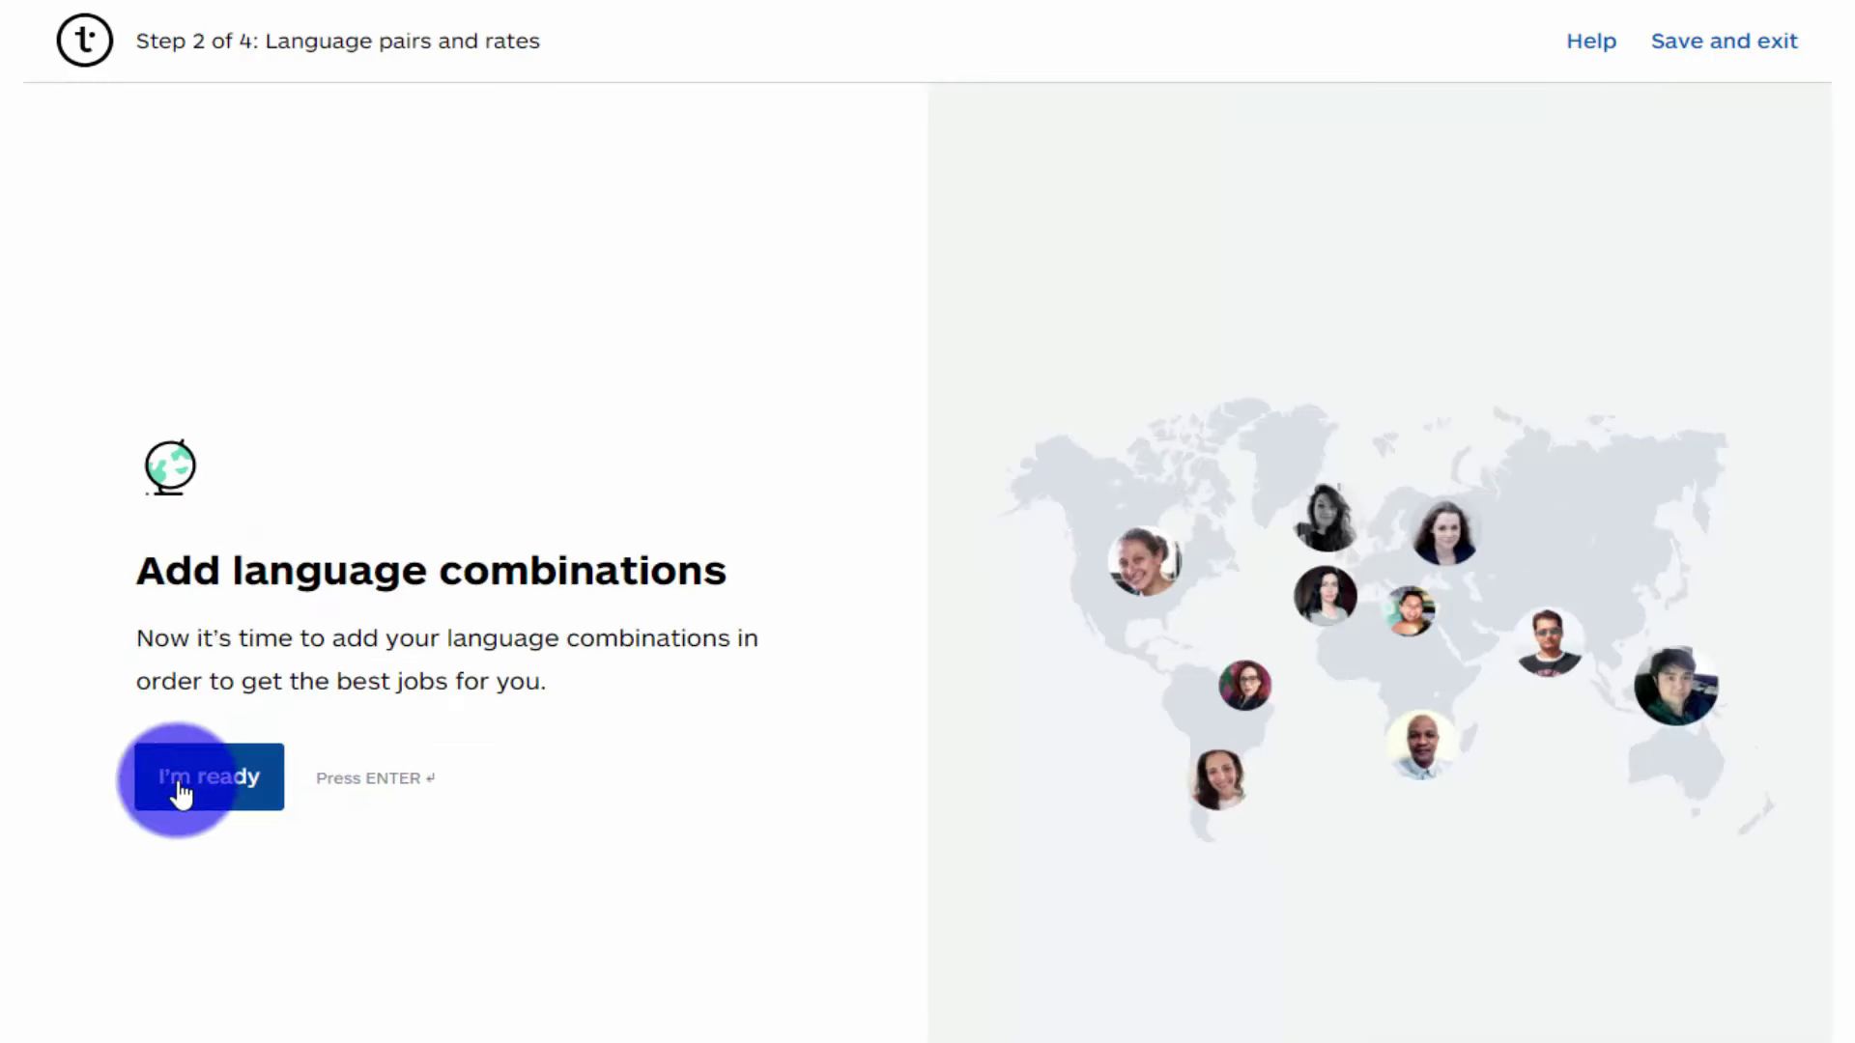
Start adding language combinations, choose English US as the source language into Bengali, and continue to the rate question
click(234, 798)
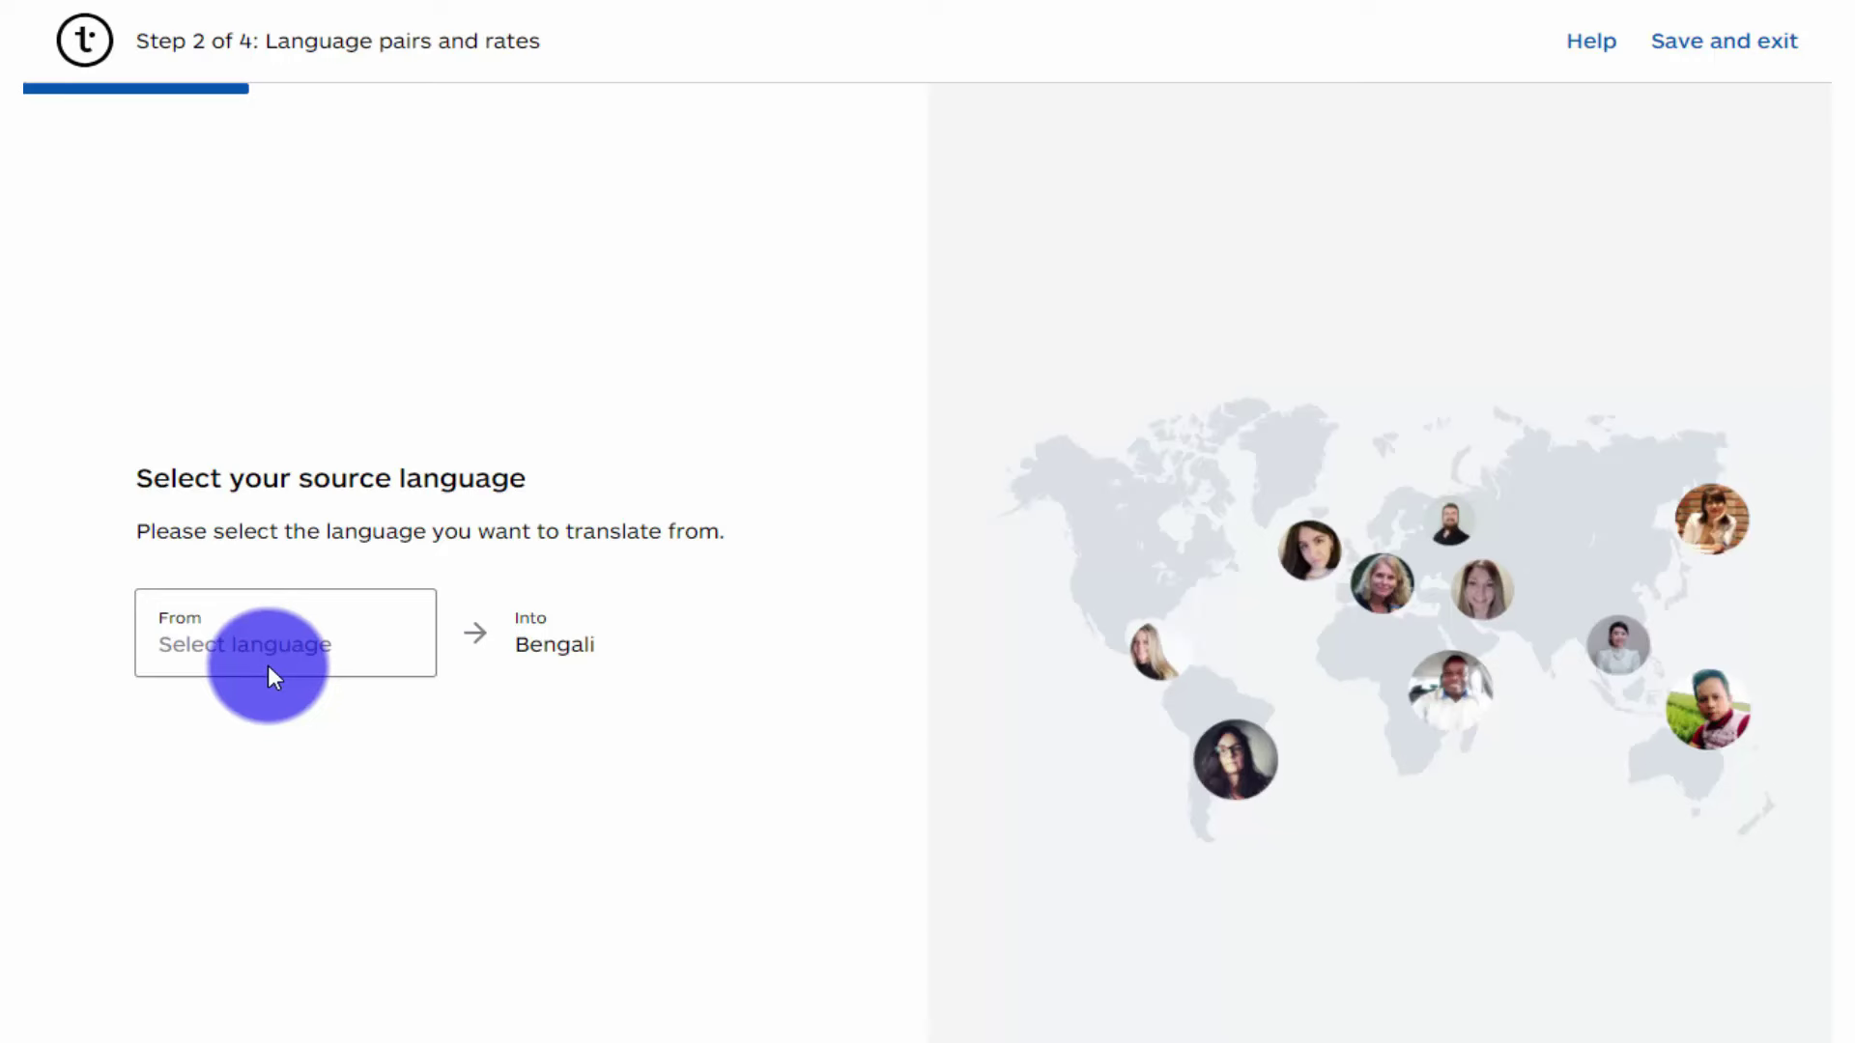
click(324, 662)
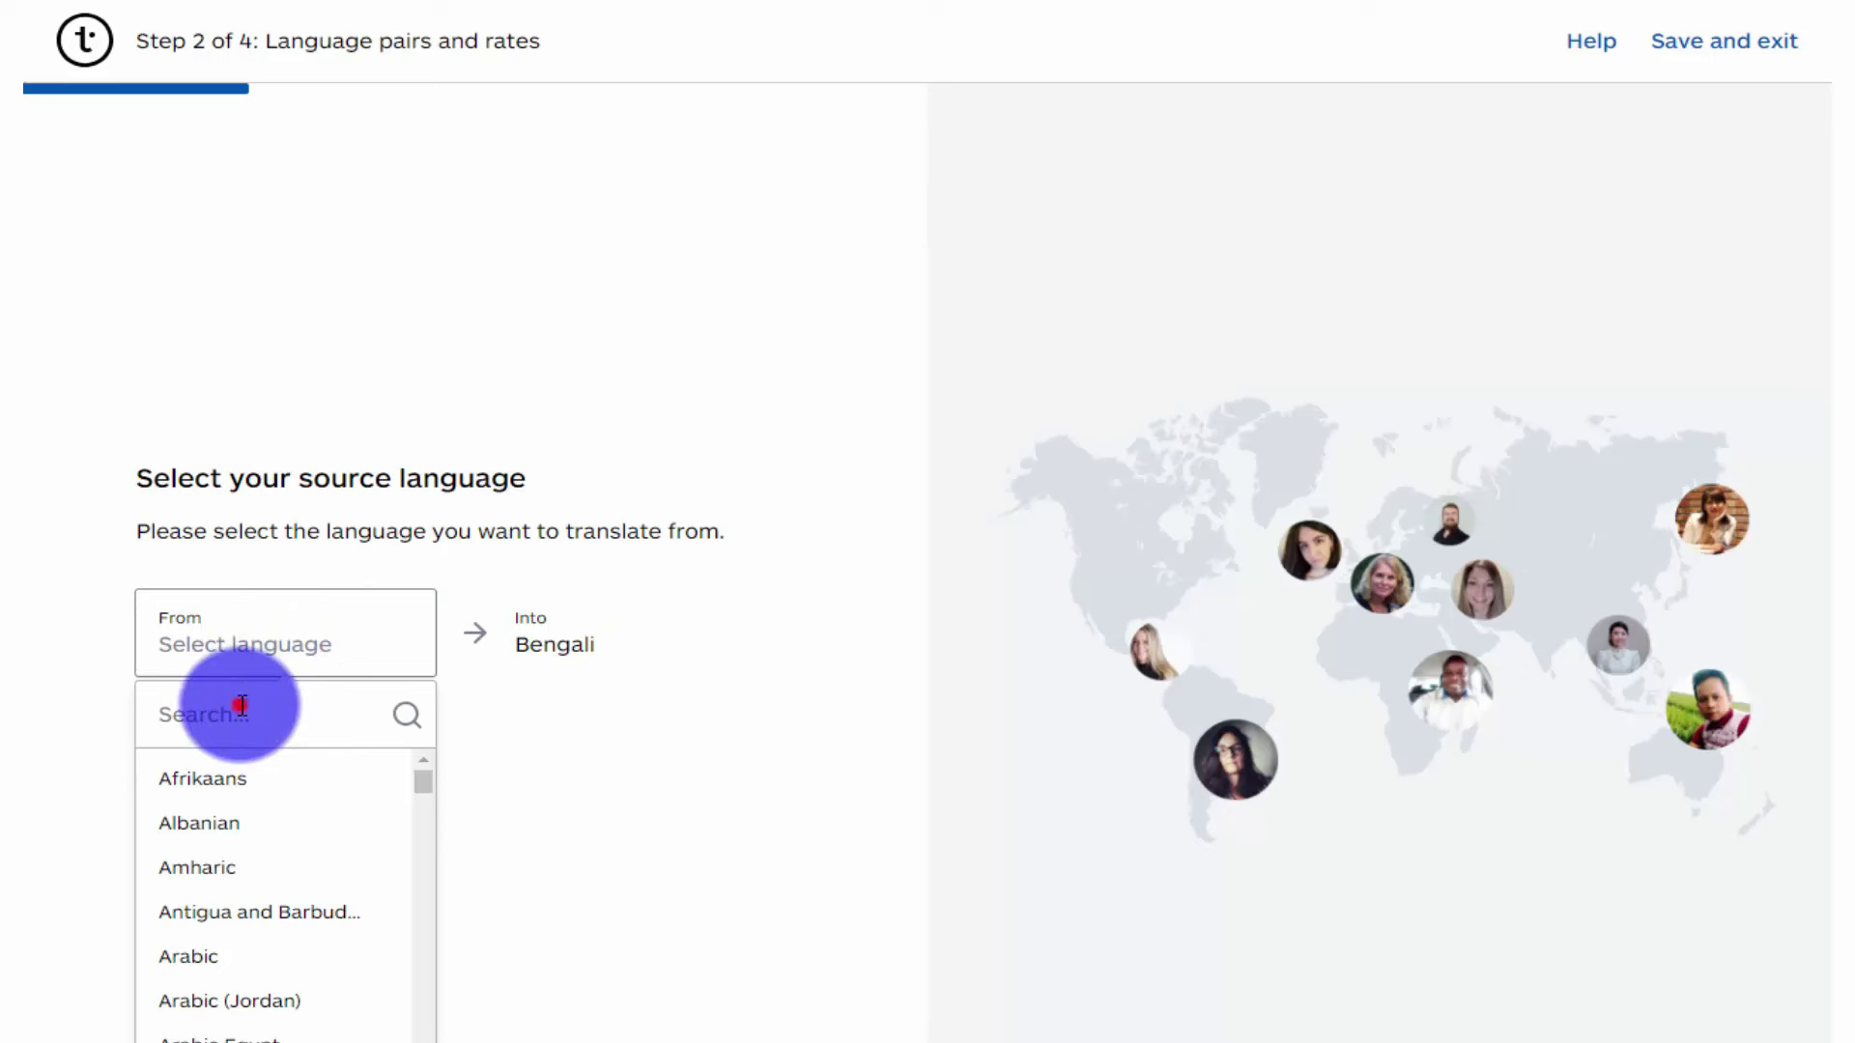
text(e)
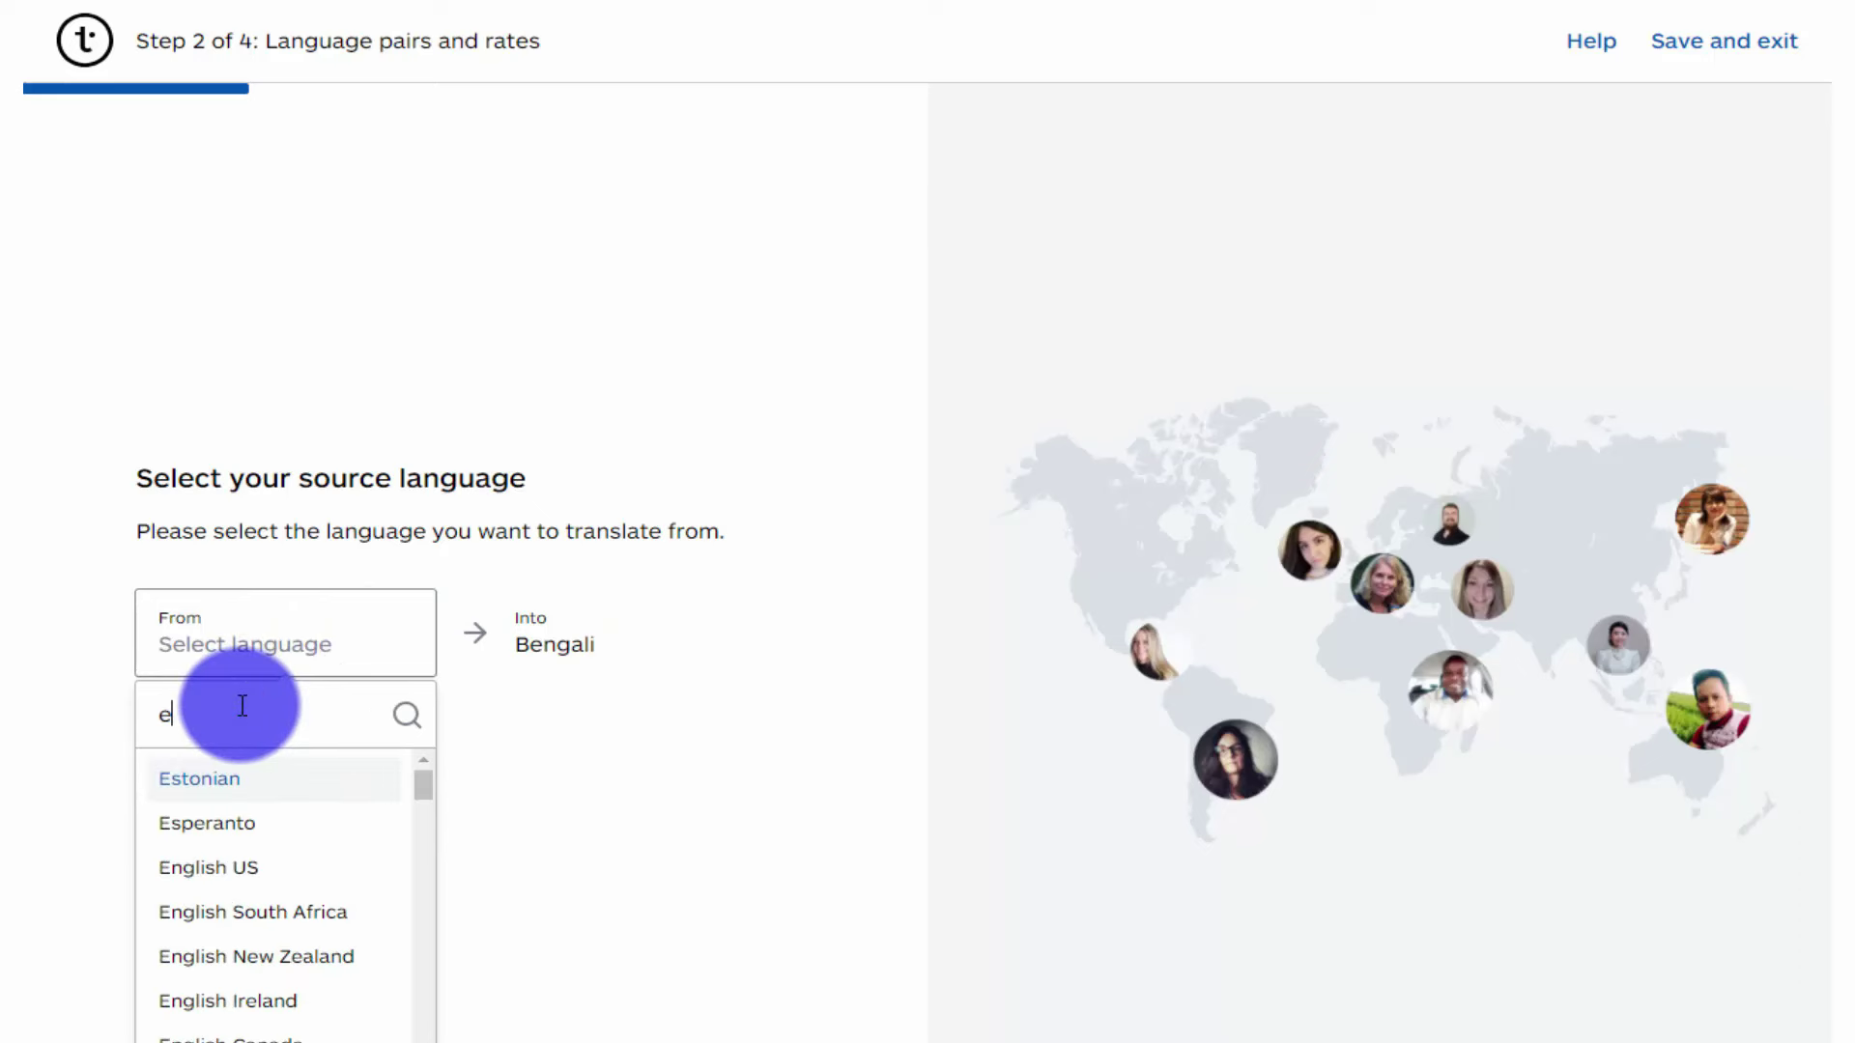
key(Down)
key(Down)
key(Return)
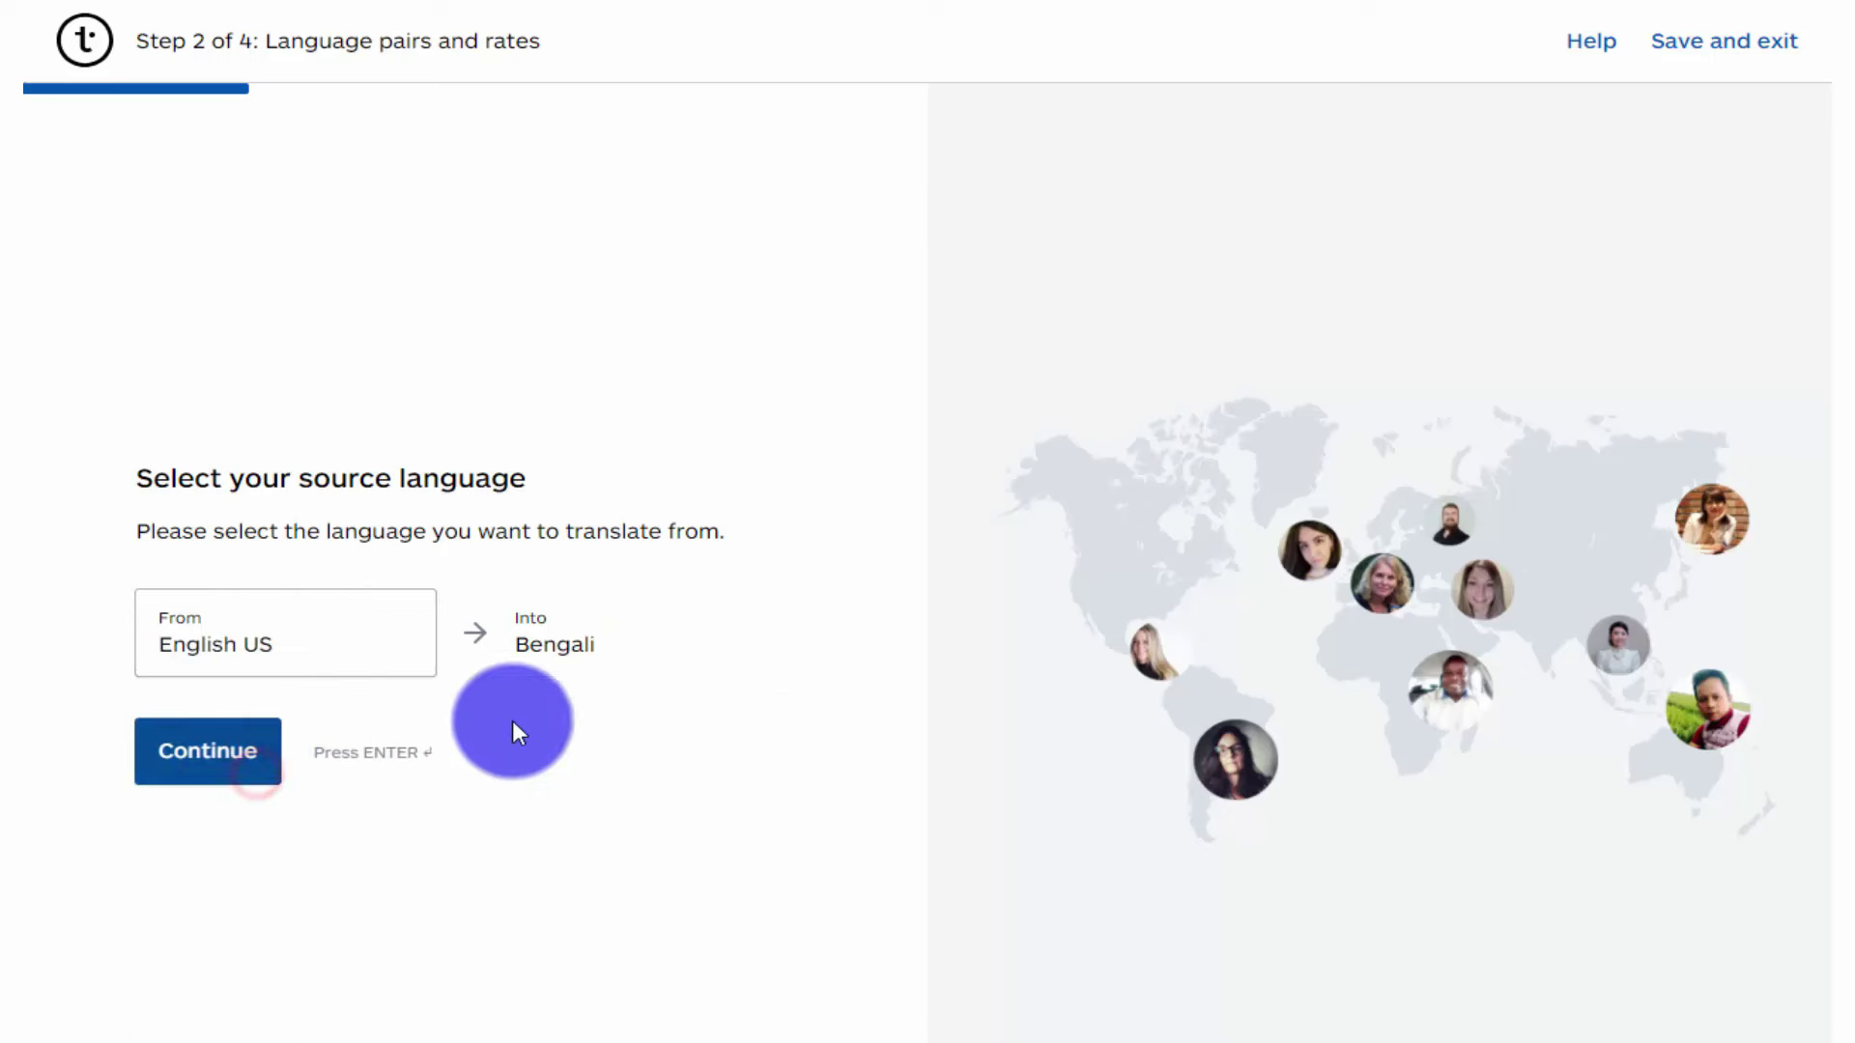
click(197, 758)
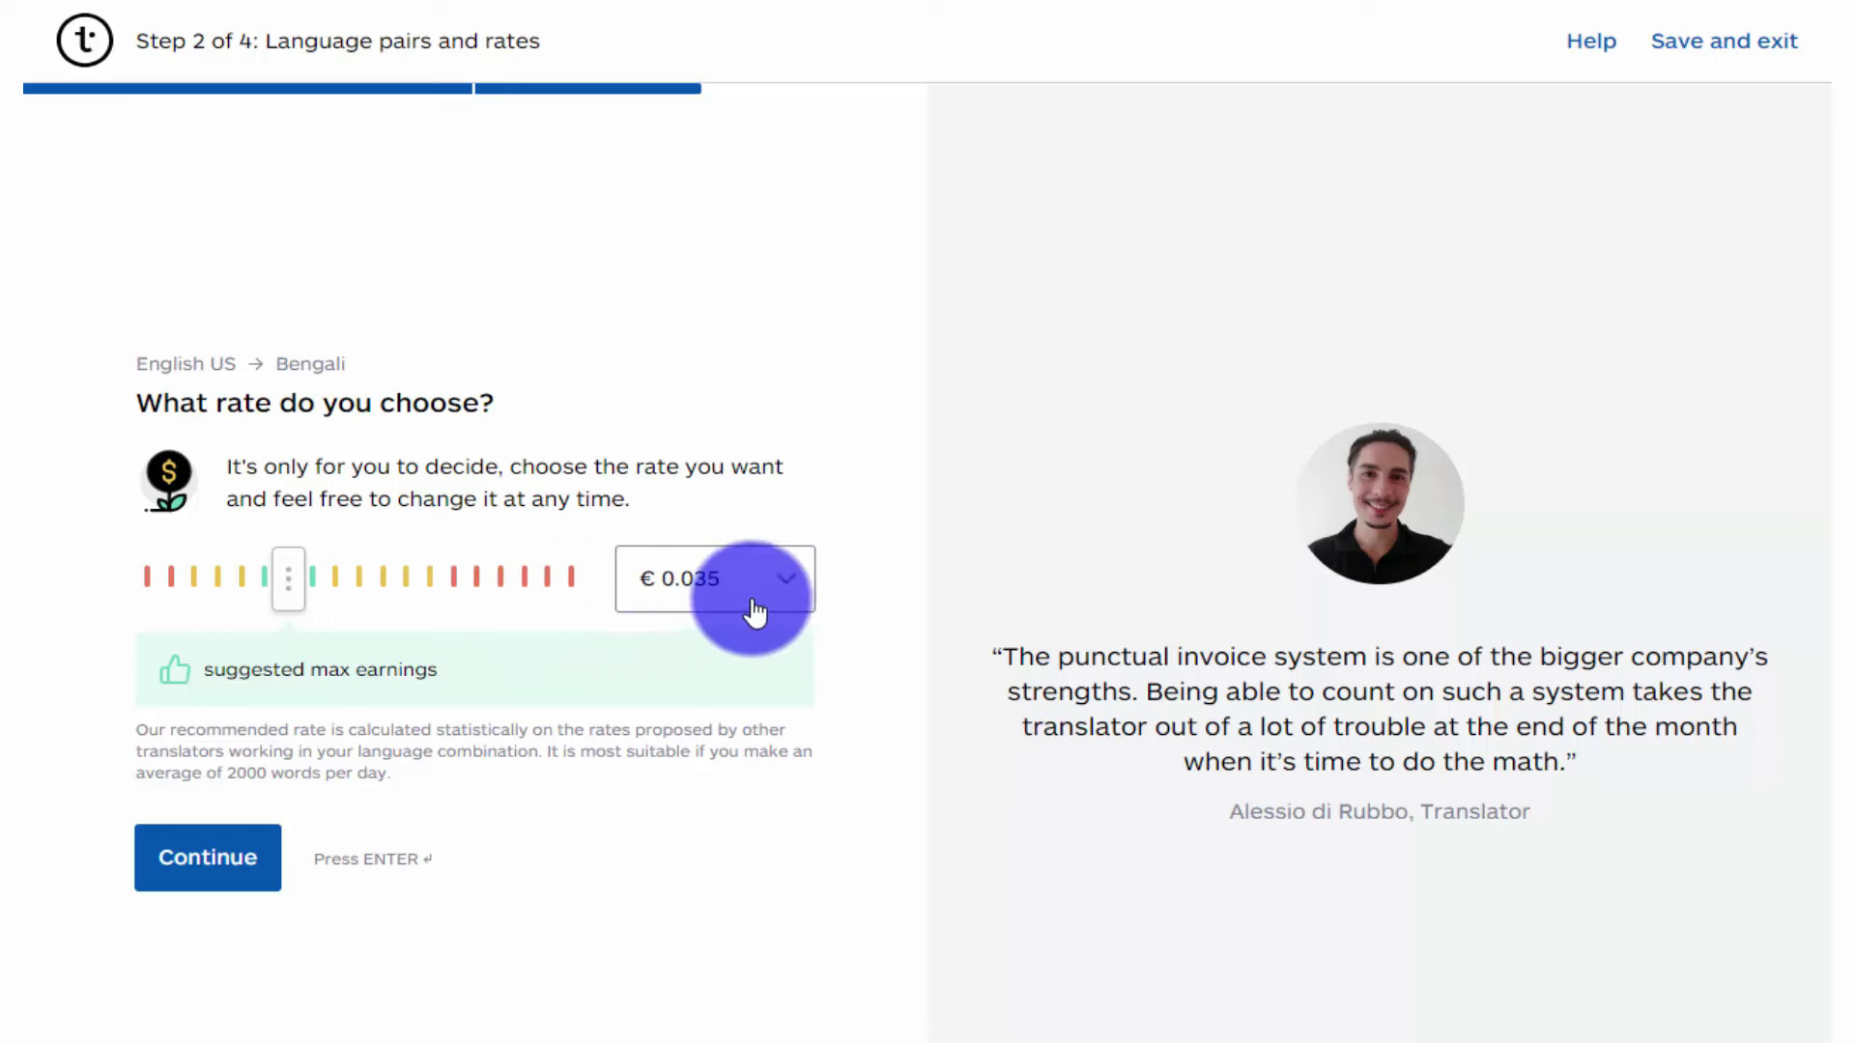
Try rates of € 0.065, € 0.005 and € 0.12 for the English US to Bengali combination
drag(285, 576, 428, 596)
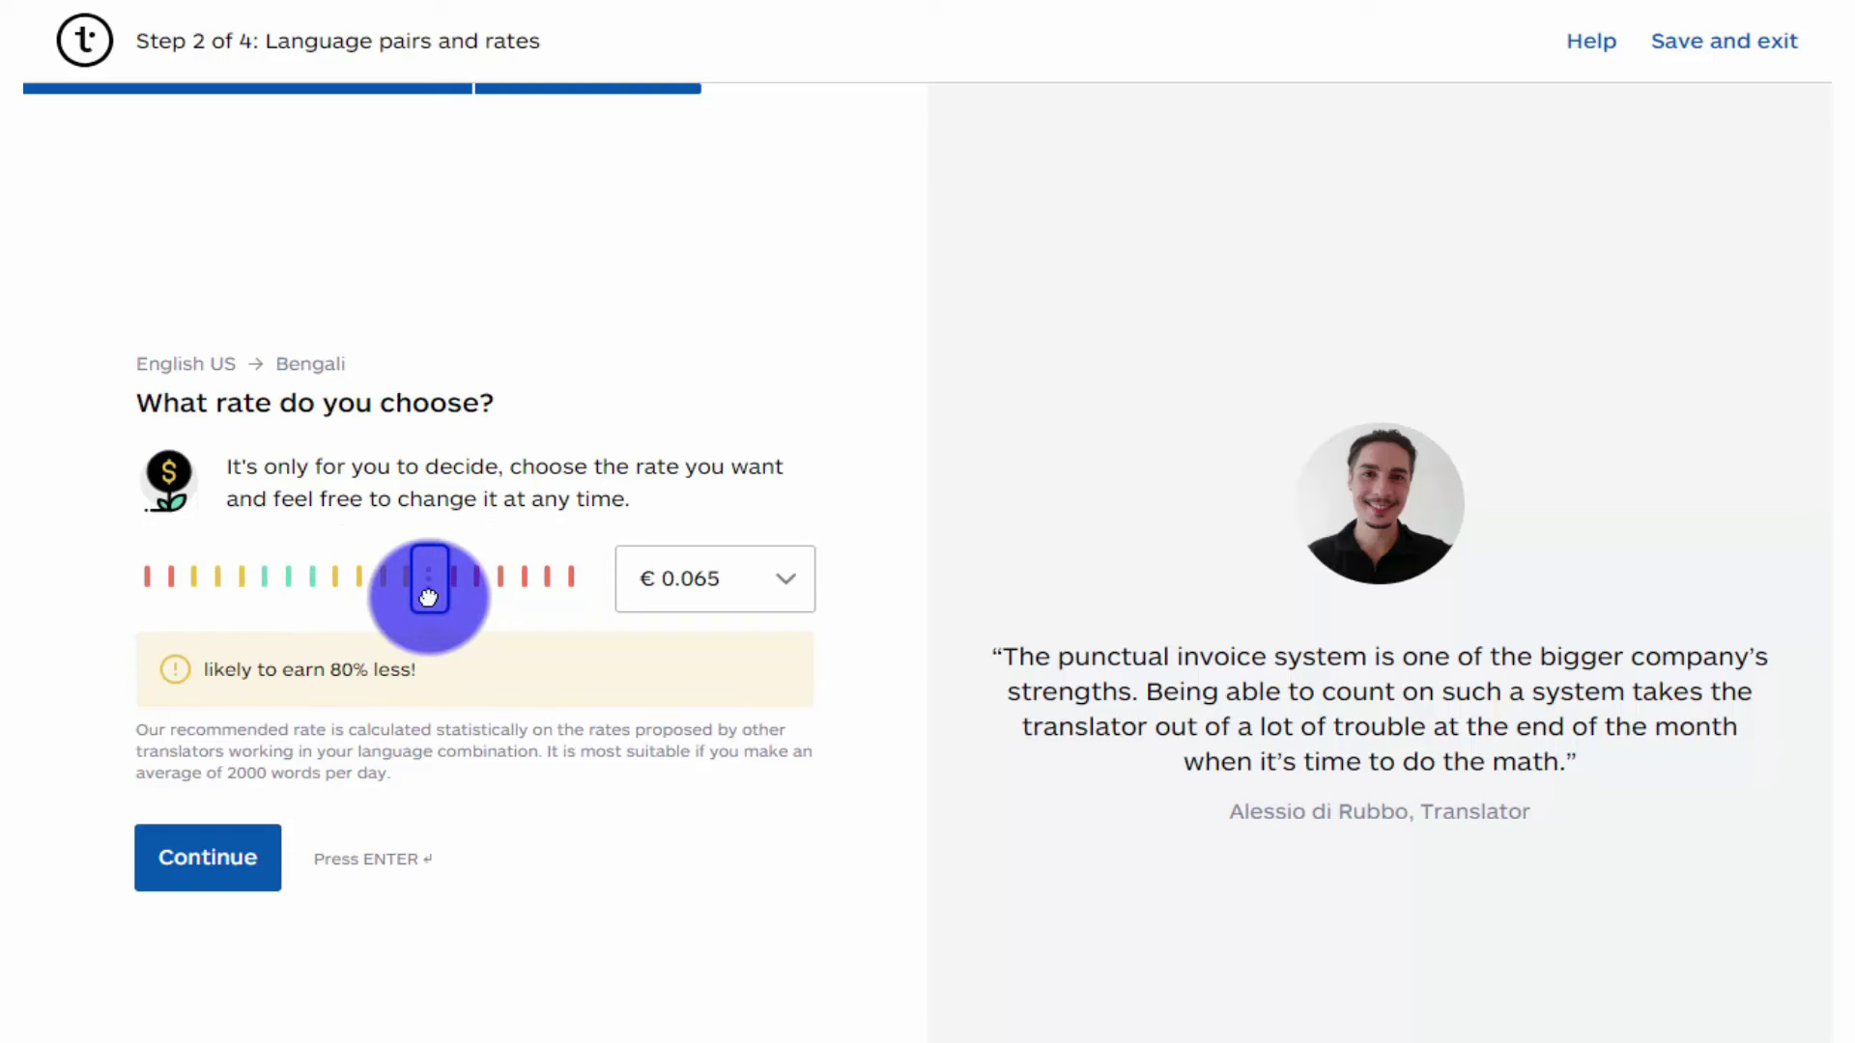
drag(428, 596, 29, 642)
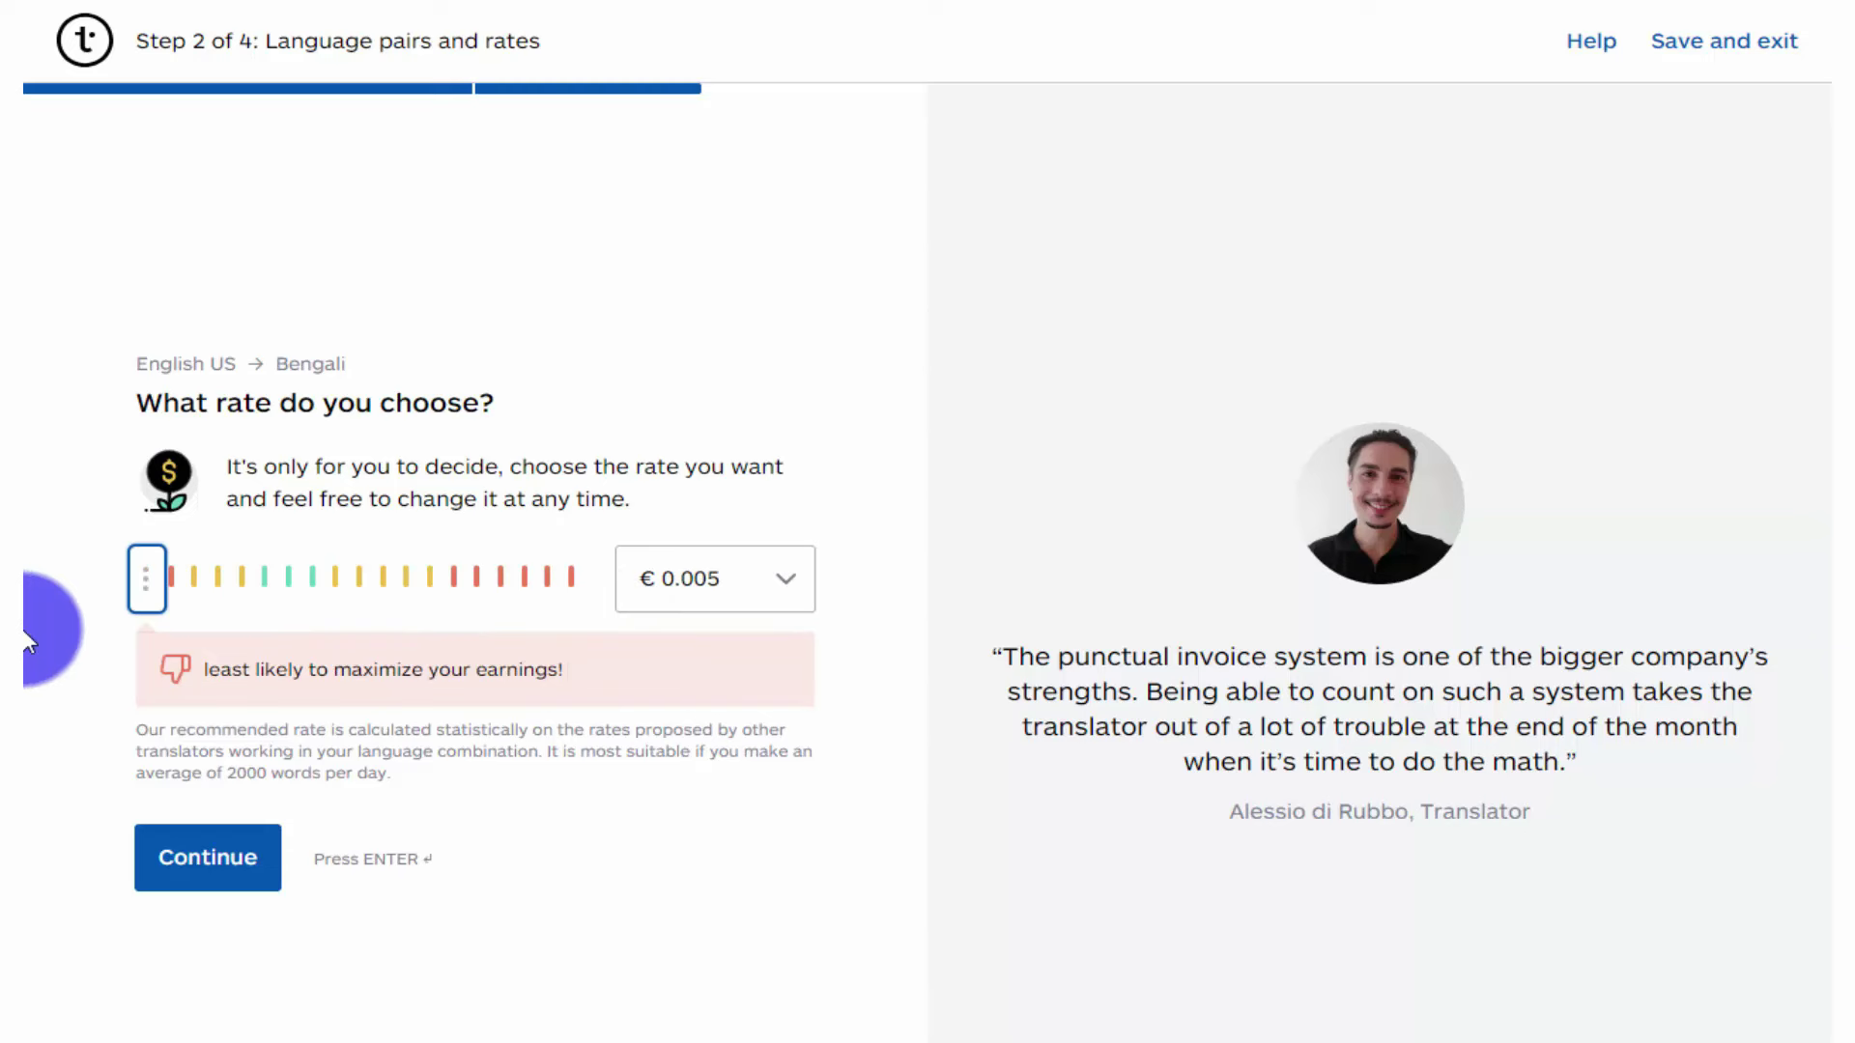
drag(29, 642, 686, 597)
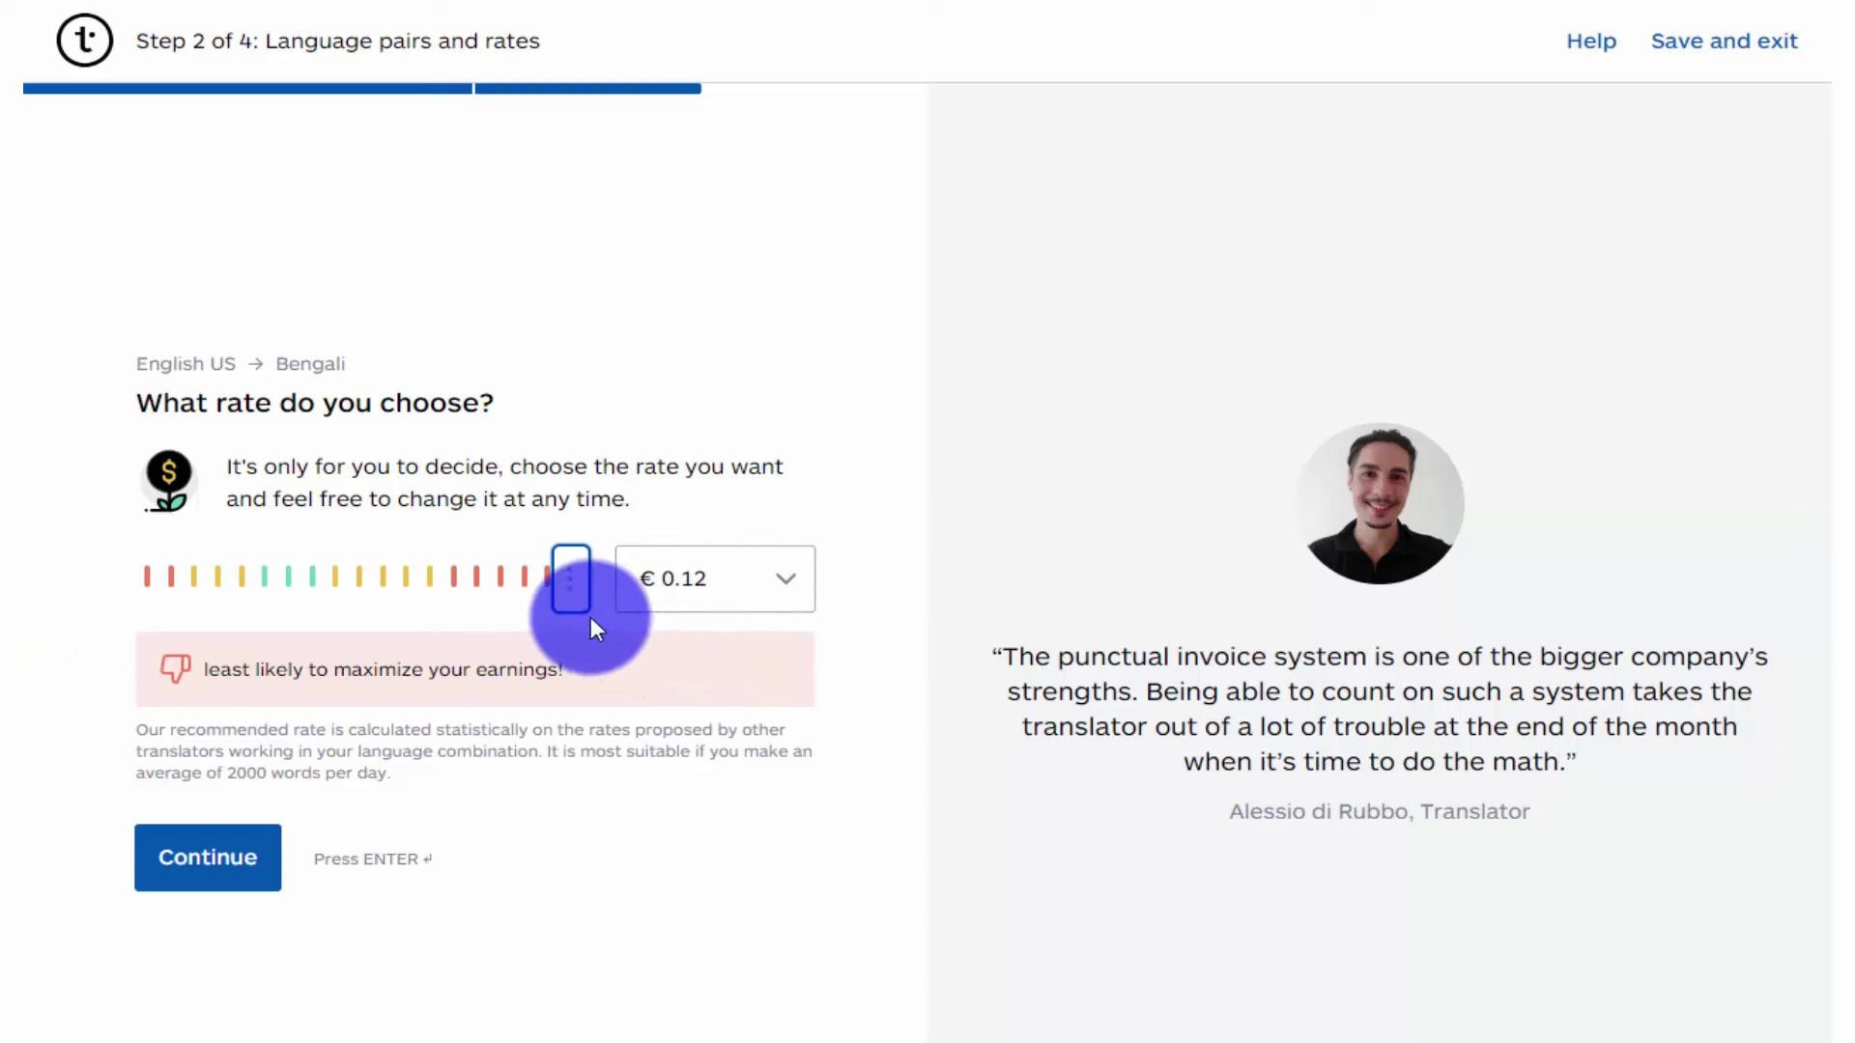
Set the English US to Bengali rate to € 0.04 and continue to the words-per-day question
drag(575, 589, 314, 608)
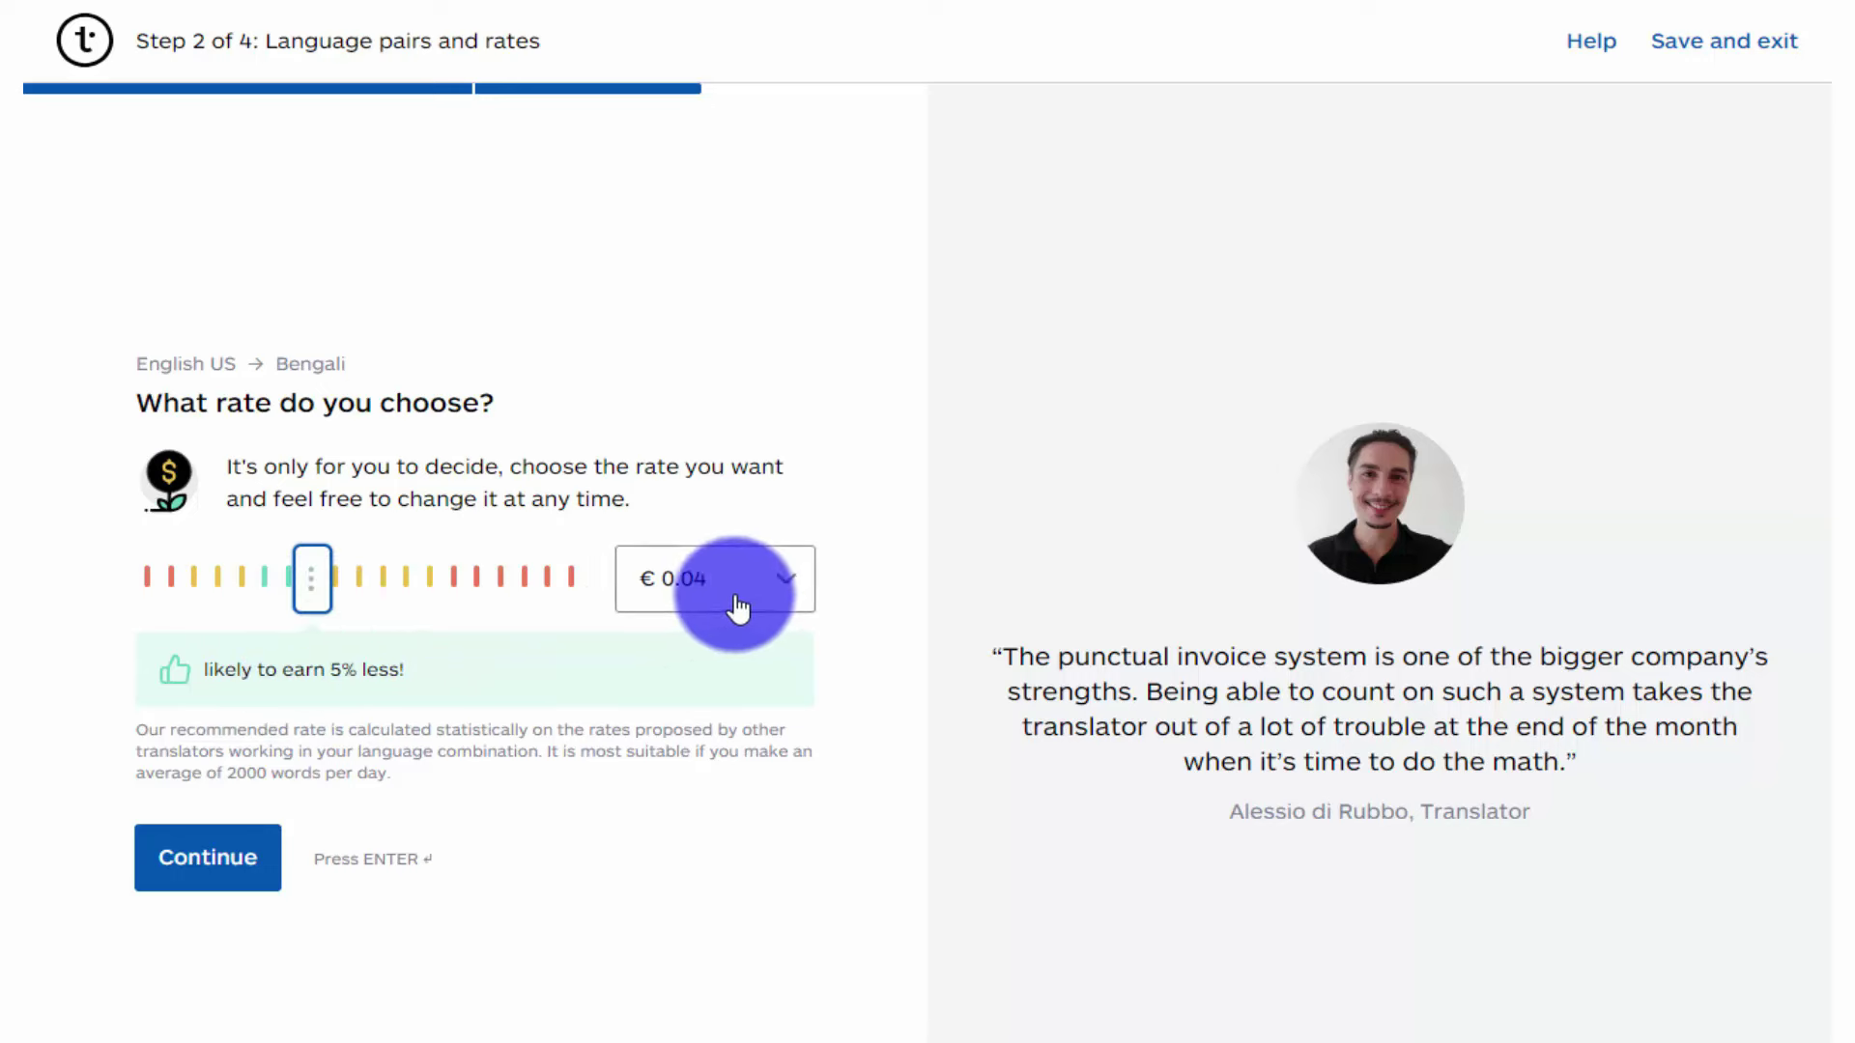
drag(334, 583, 312, 594)
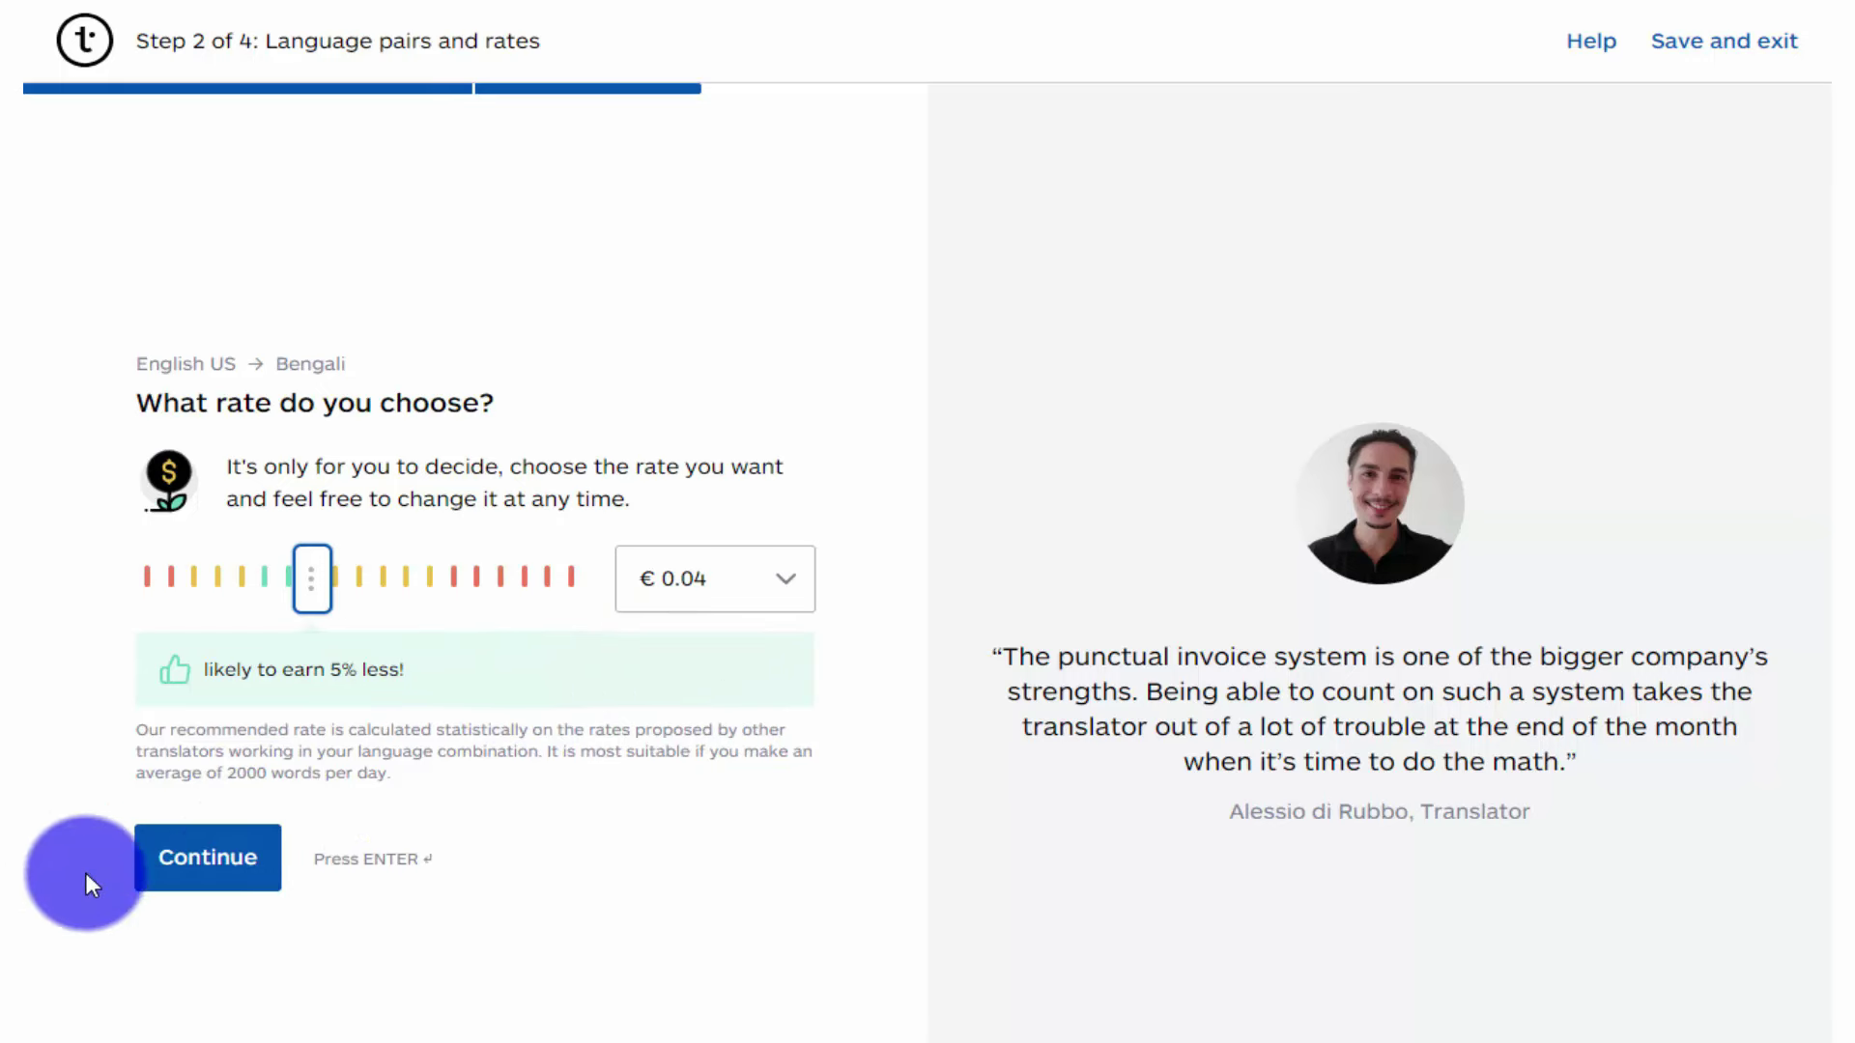
click(234, 861)
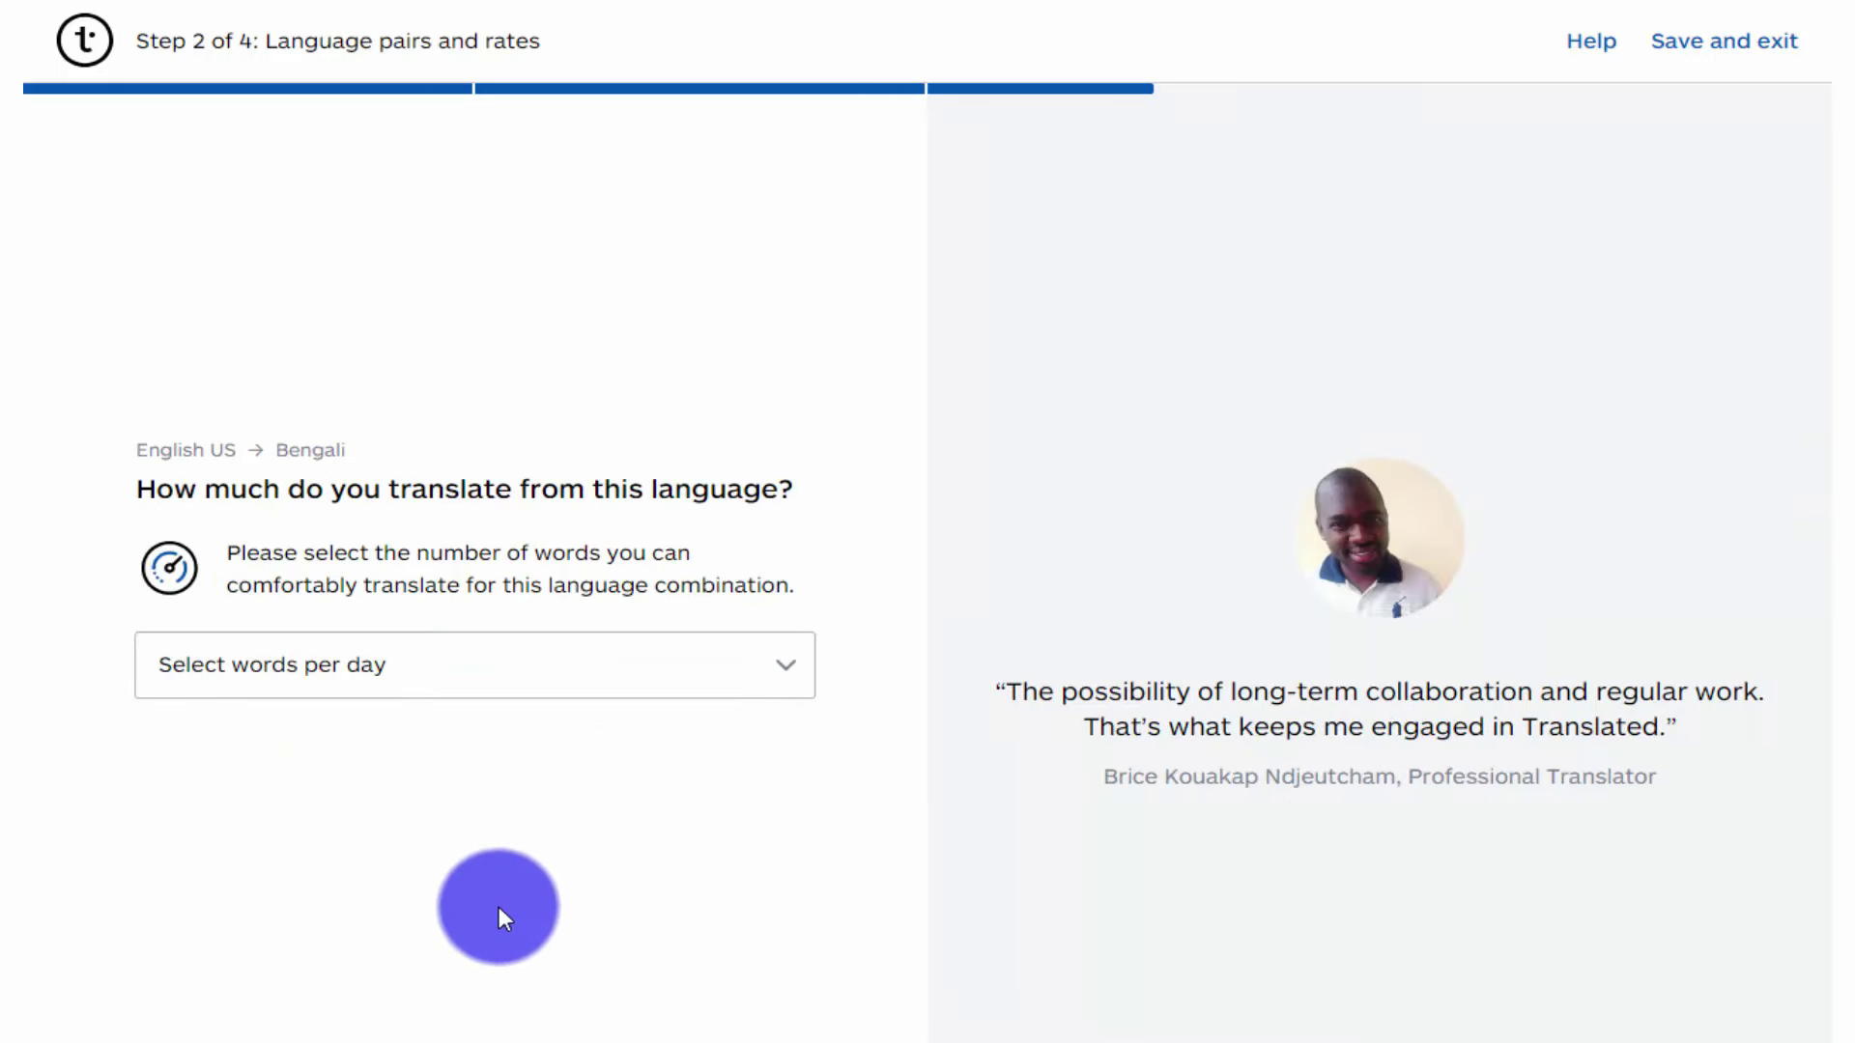
Set the English US to Bengali volume to 1000 words per day and continue to the specialized subject fields question
click(686, 664)
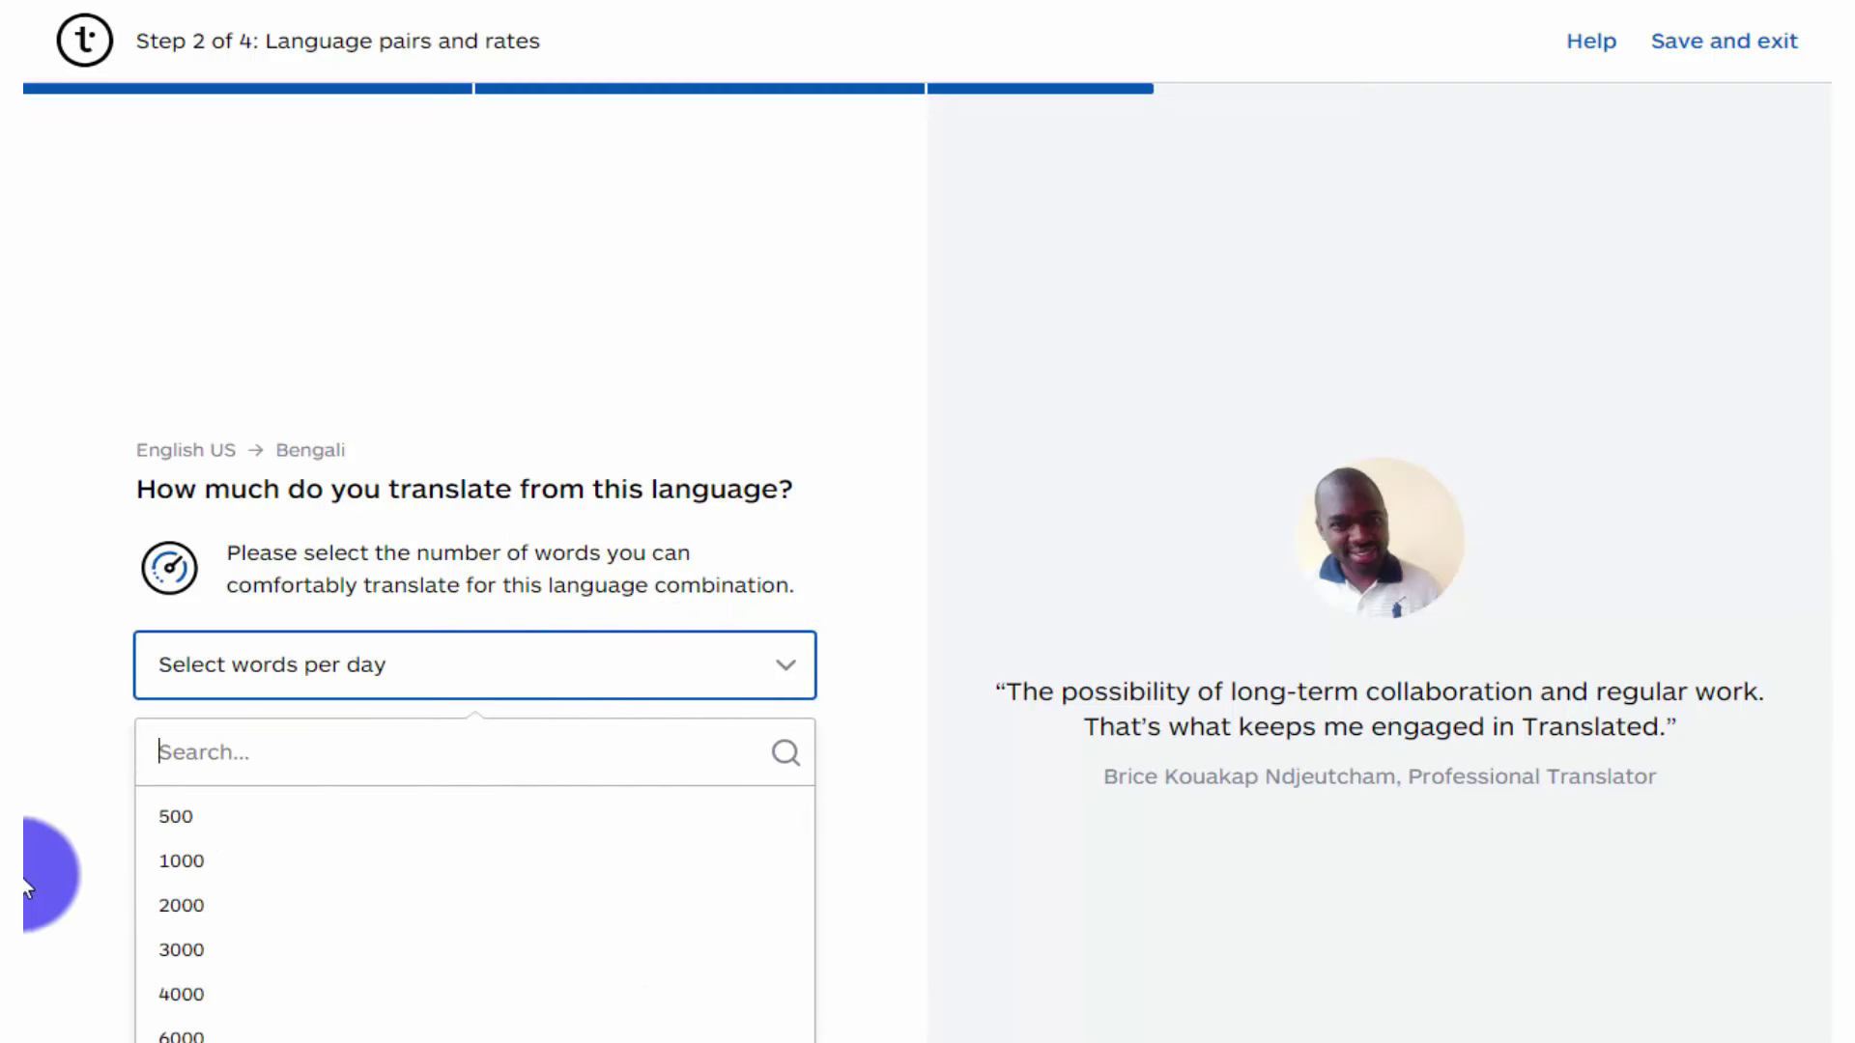
click(253, 881)
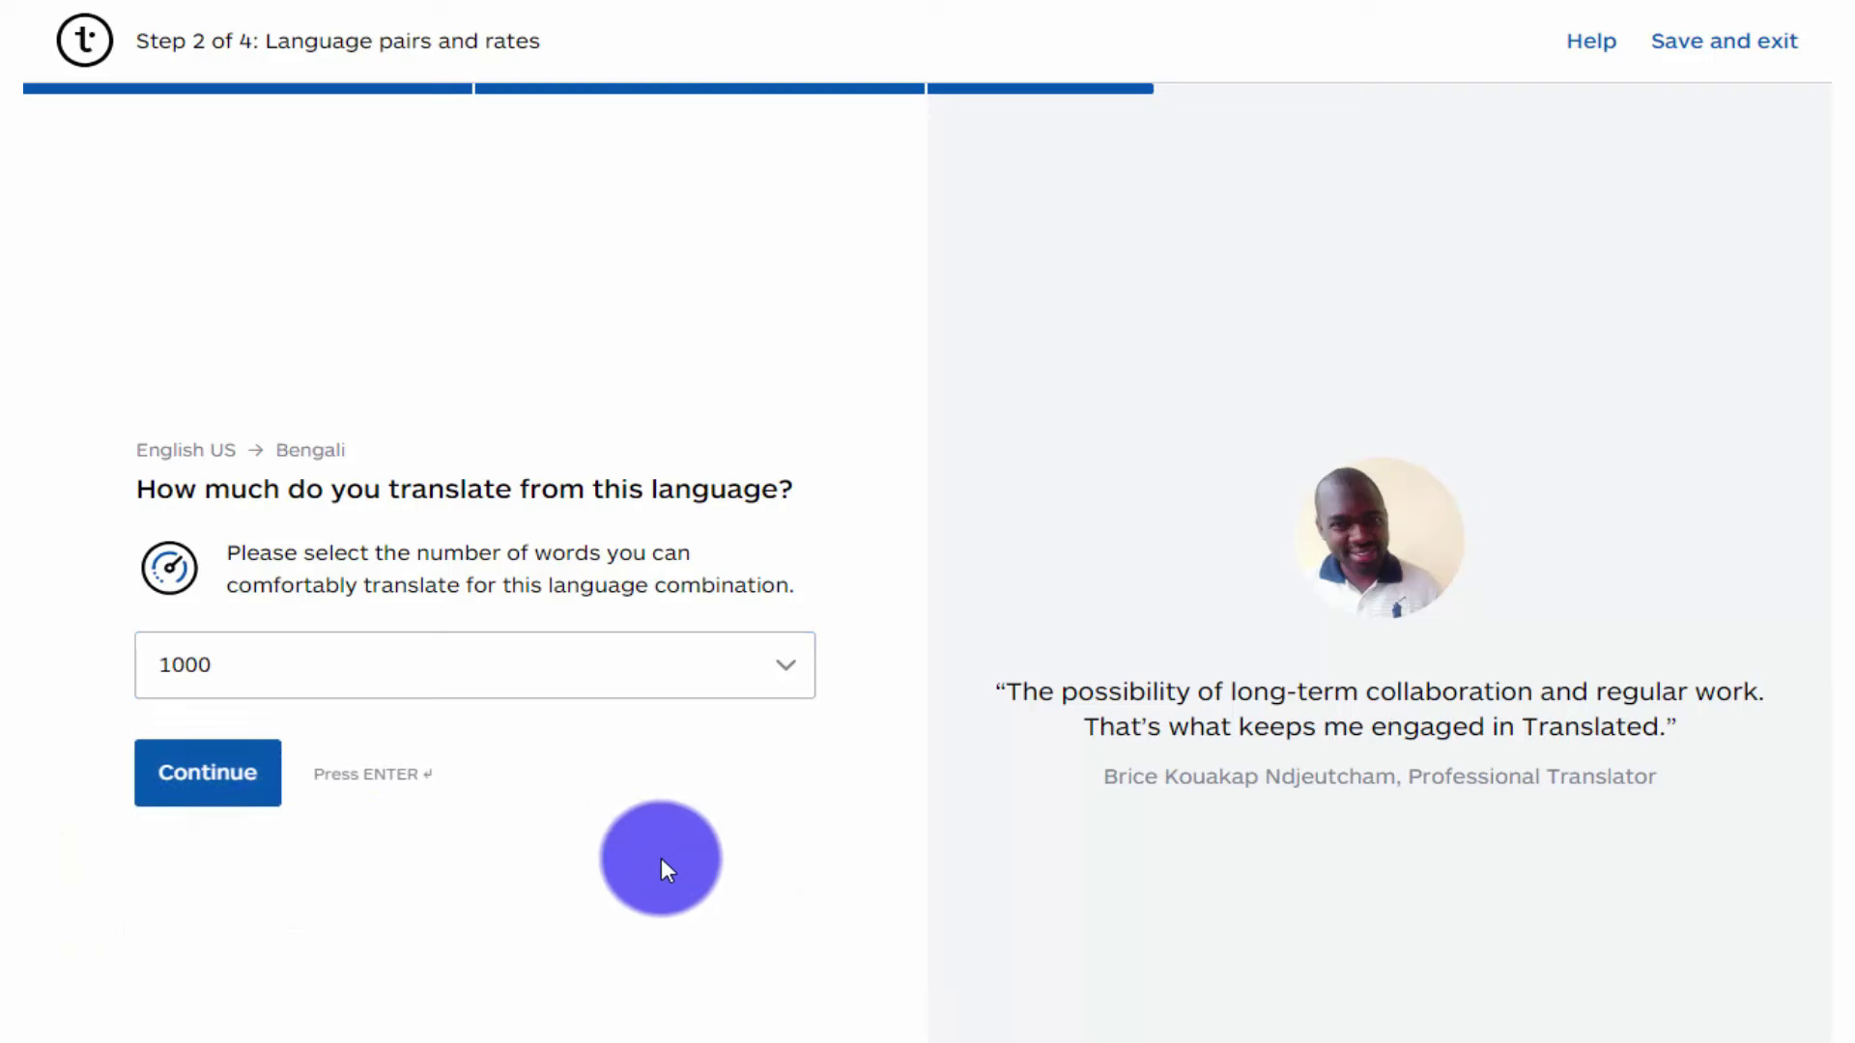
click(216, 772)
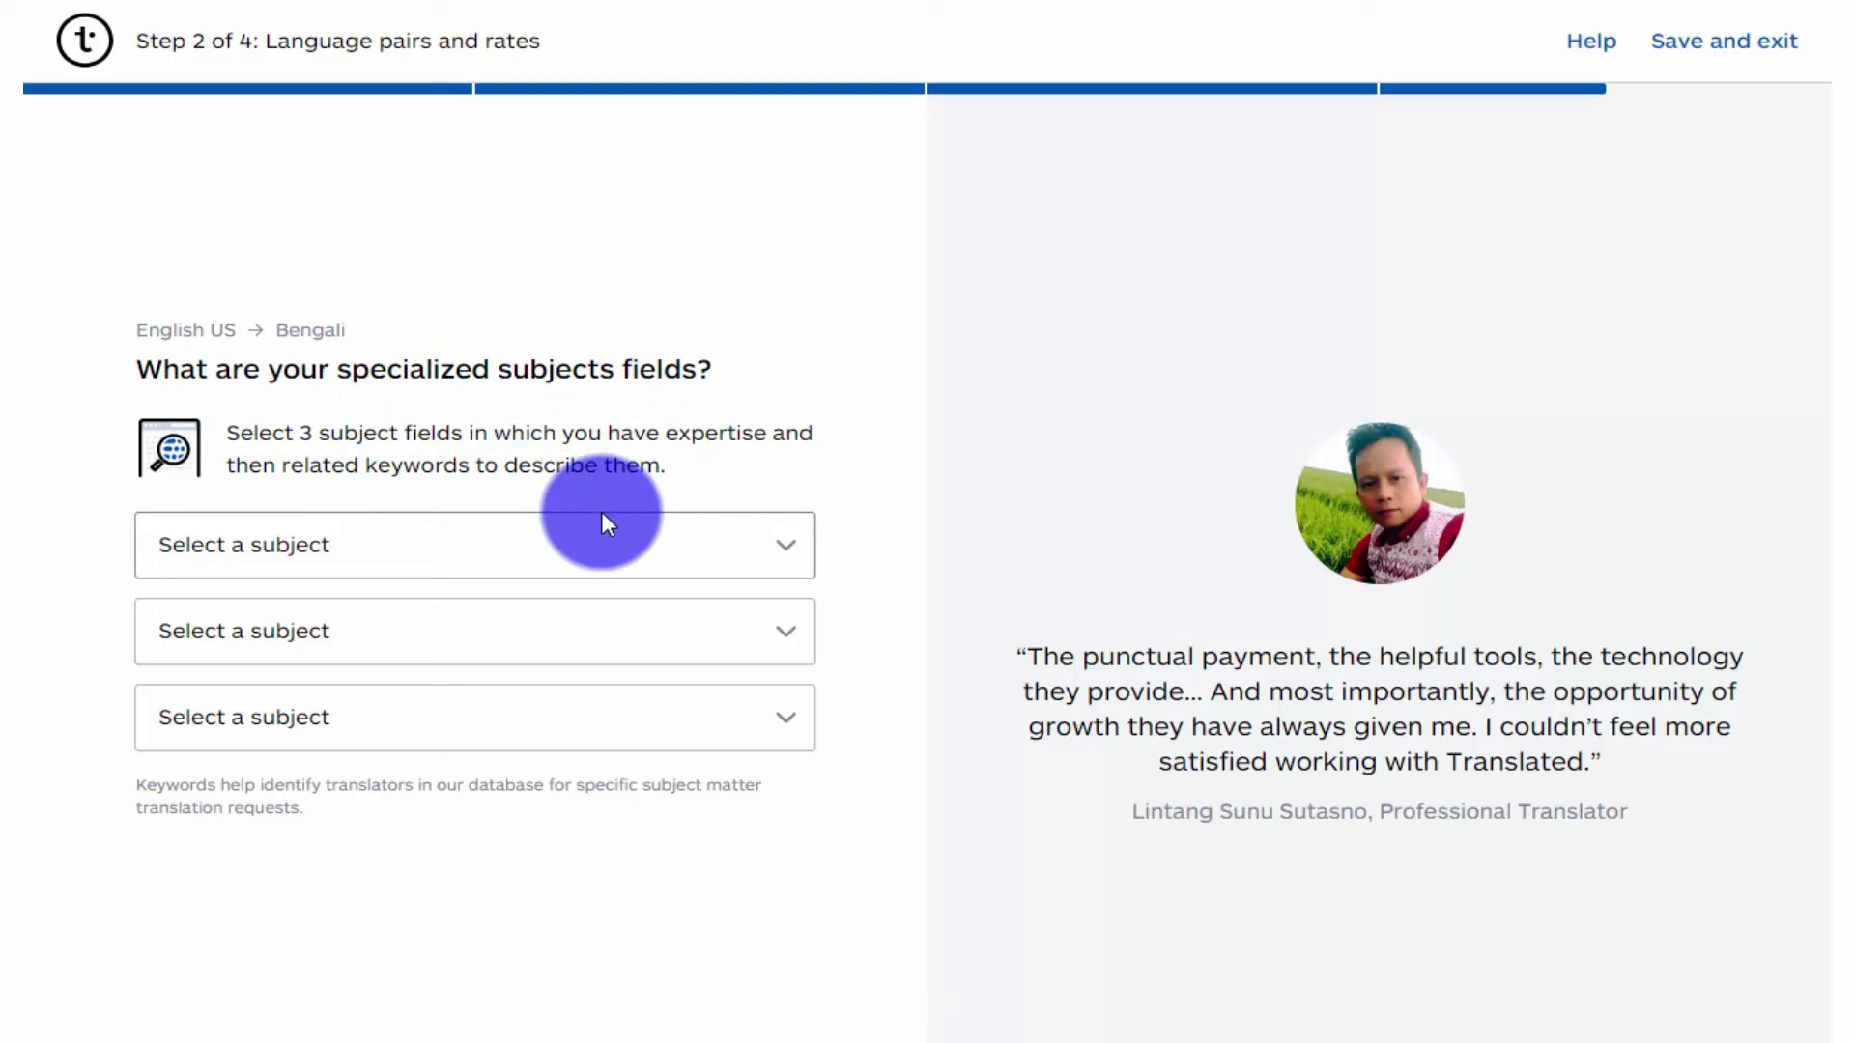
Choose Environment as the first specialized subject field, leaving its optional keywords empty
click(619, 543)
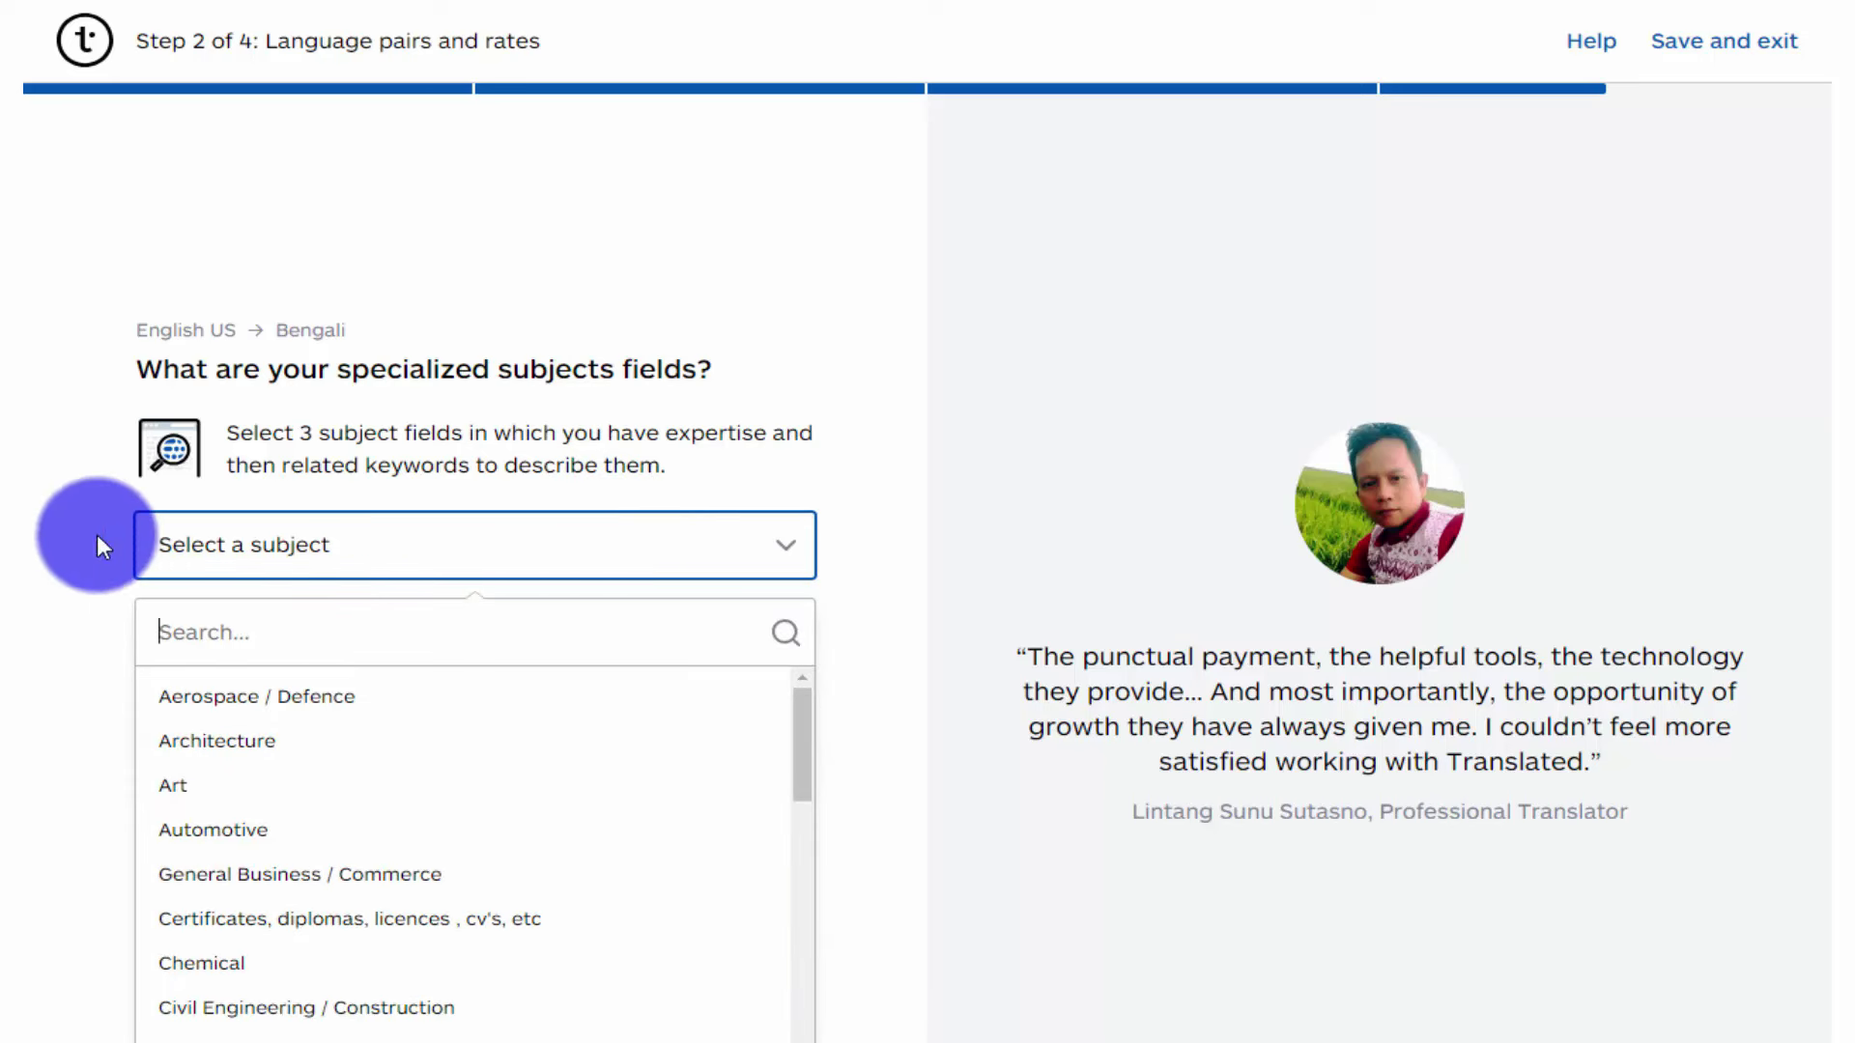
click(48, 526)
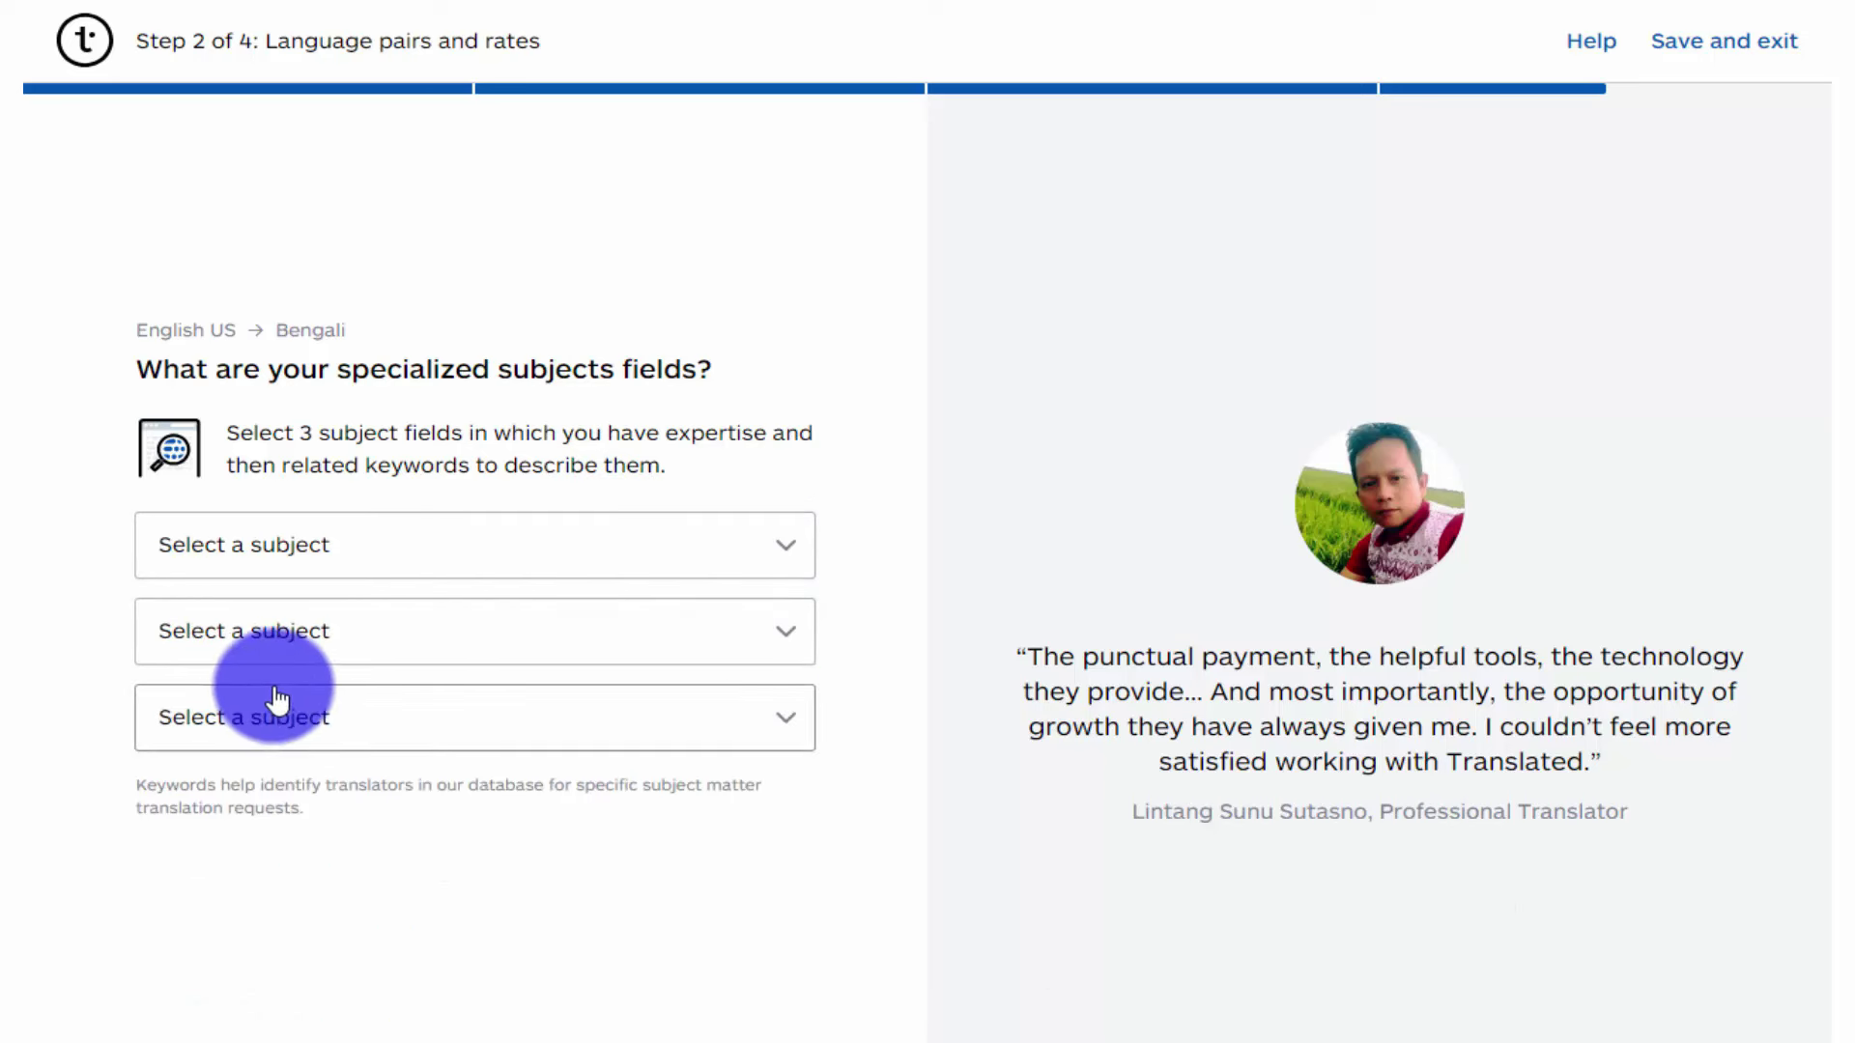
click(639, 580)
click(450, 651)
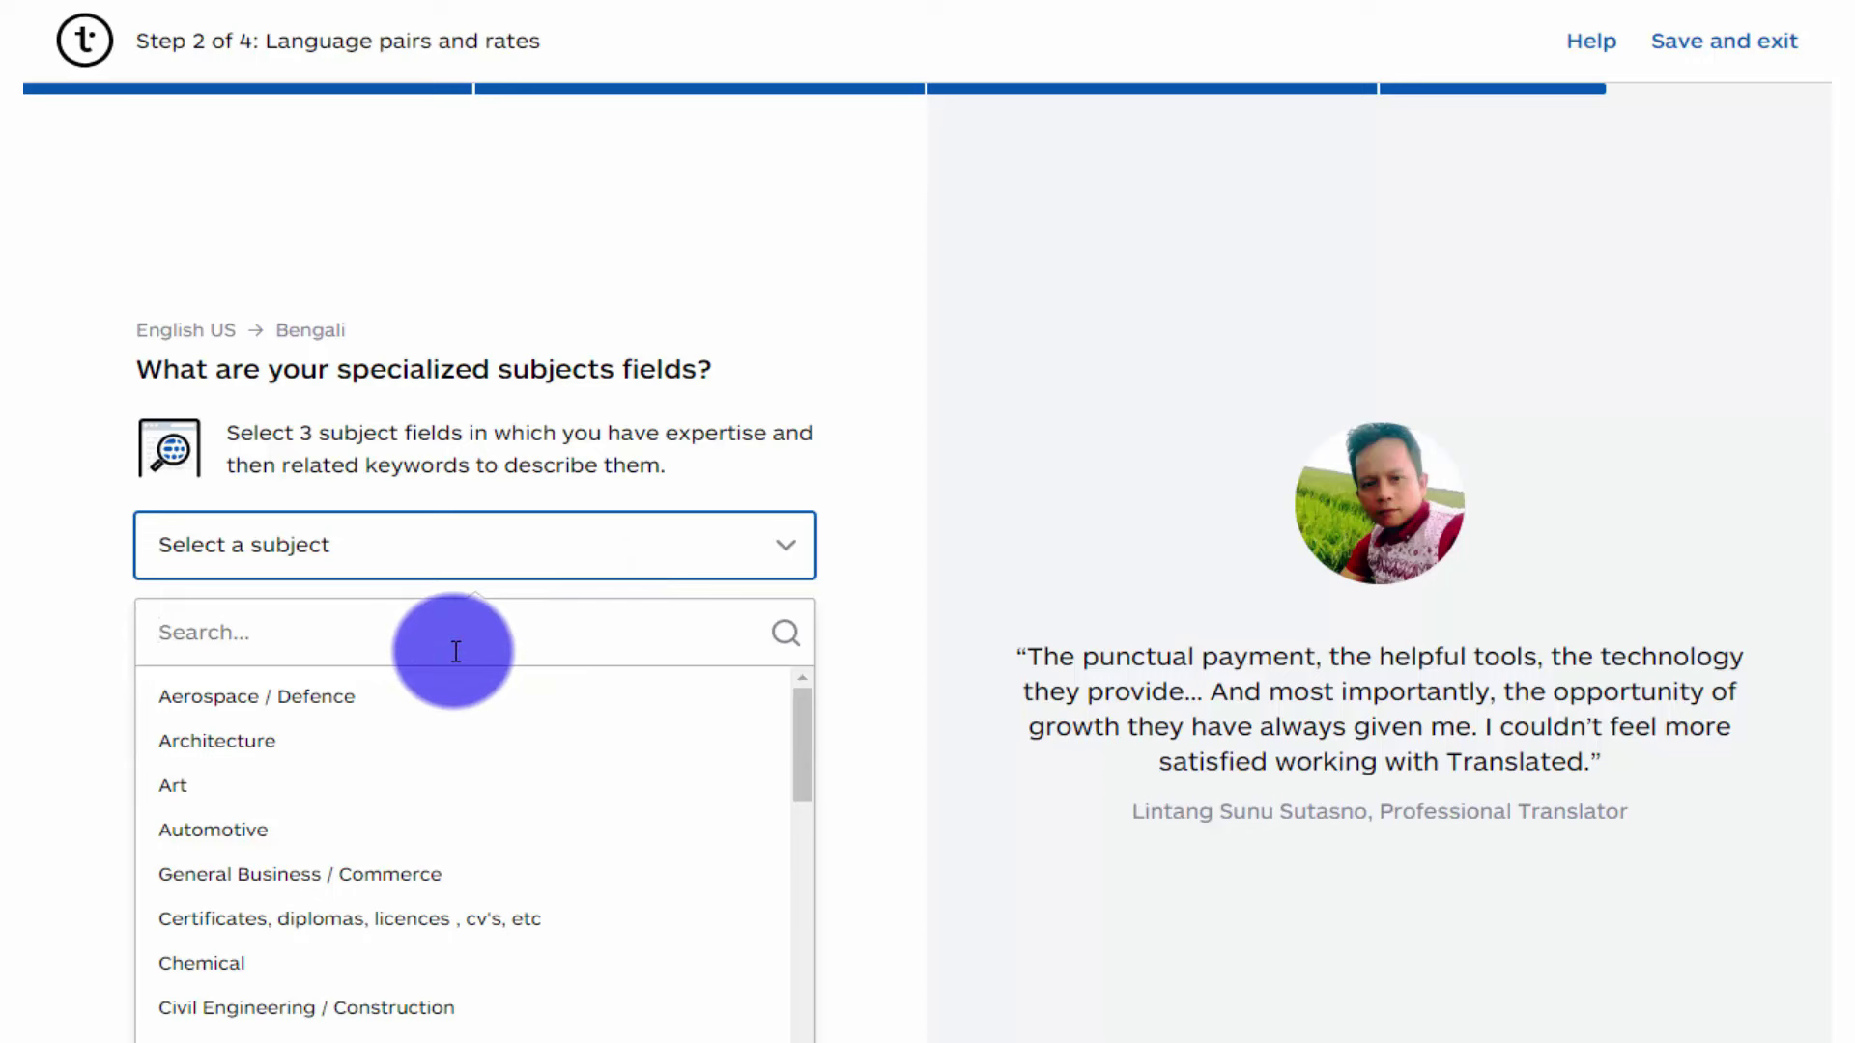
text(e)
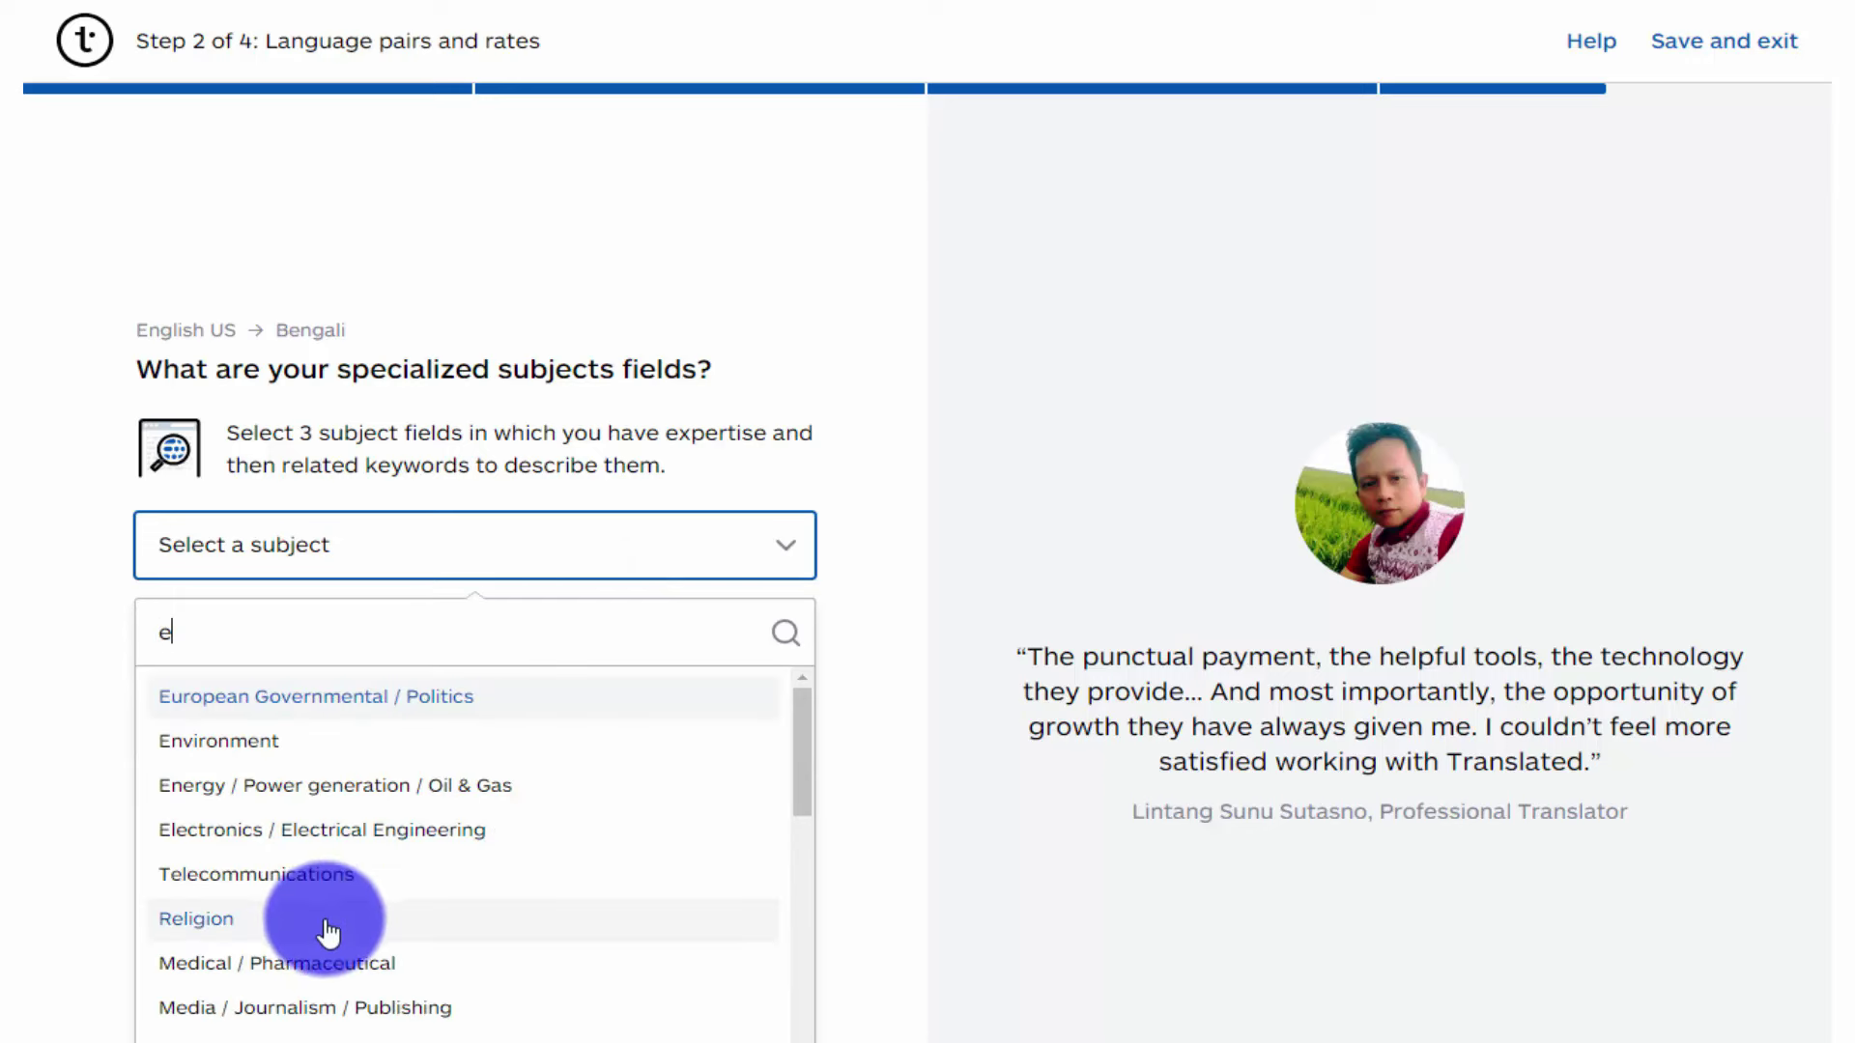
click(319, 758)
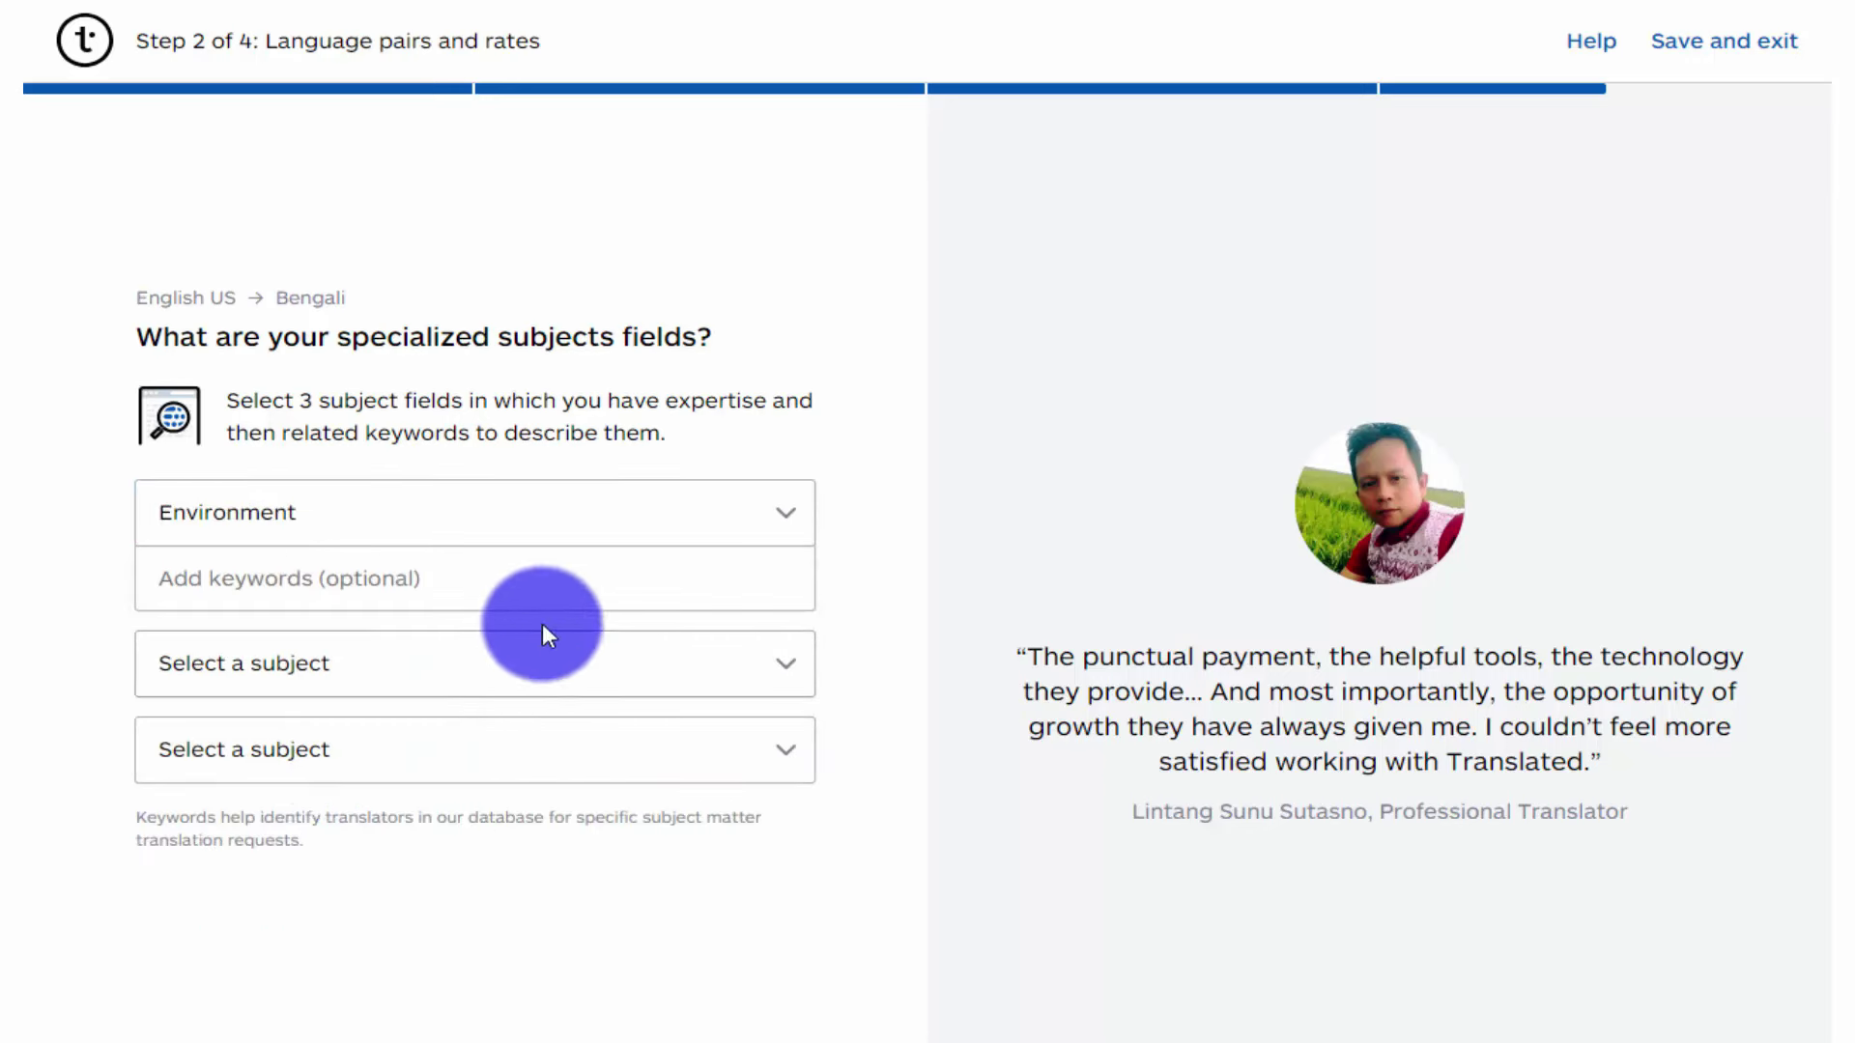
click(492, 583)
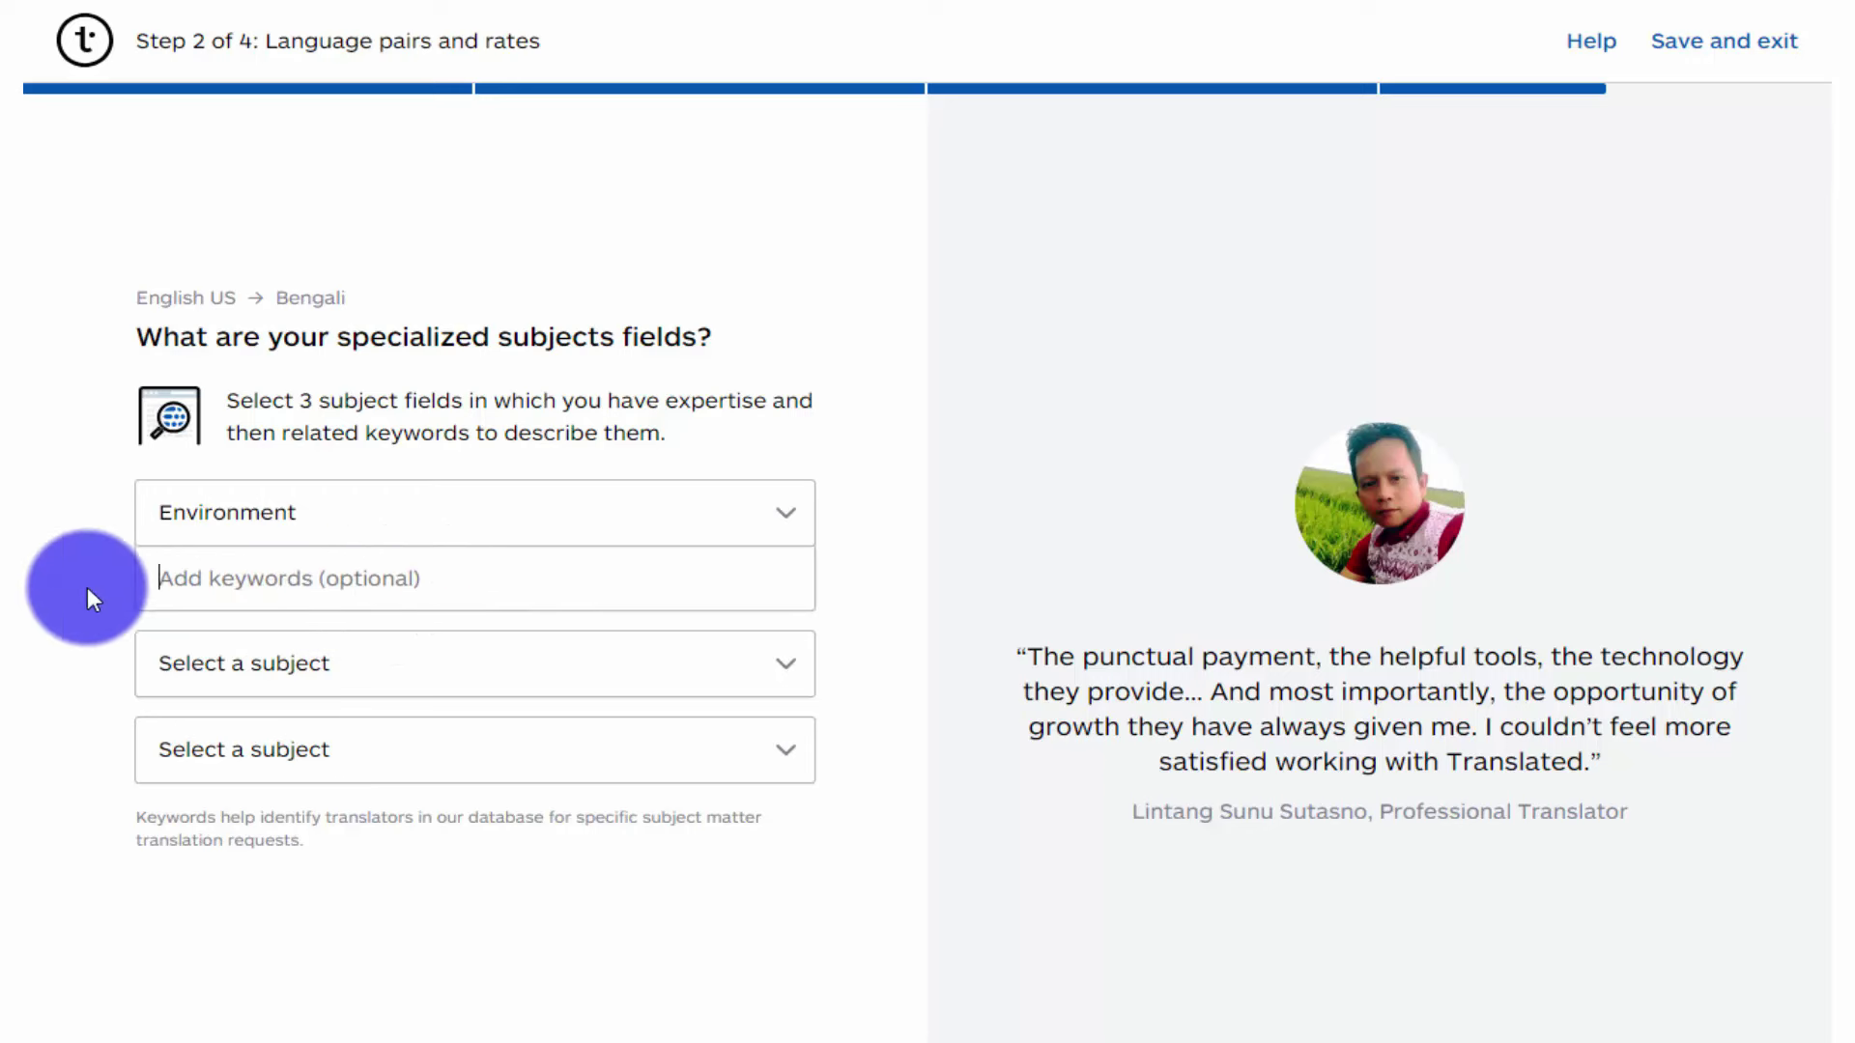
Choose General as the second specialized subject field
click(499, 685)
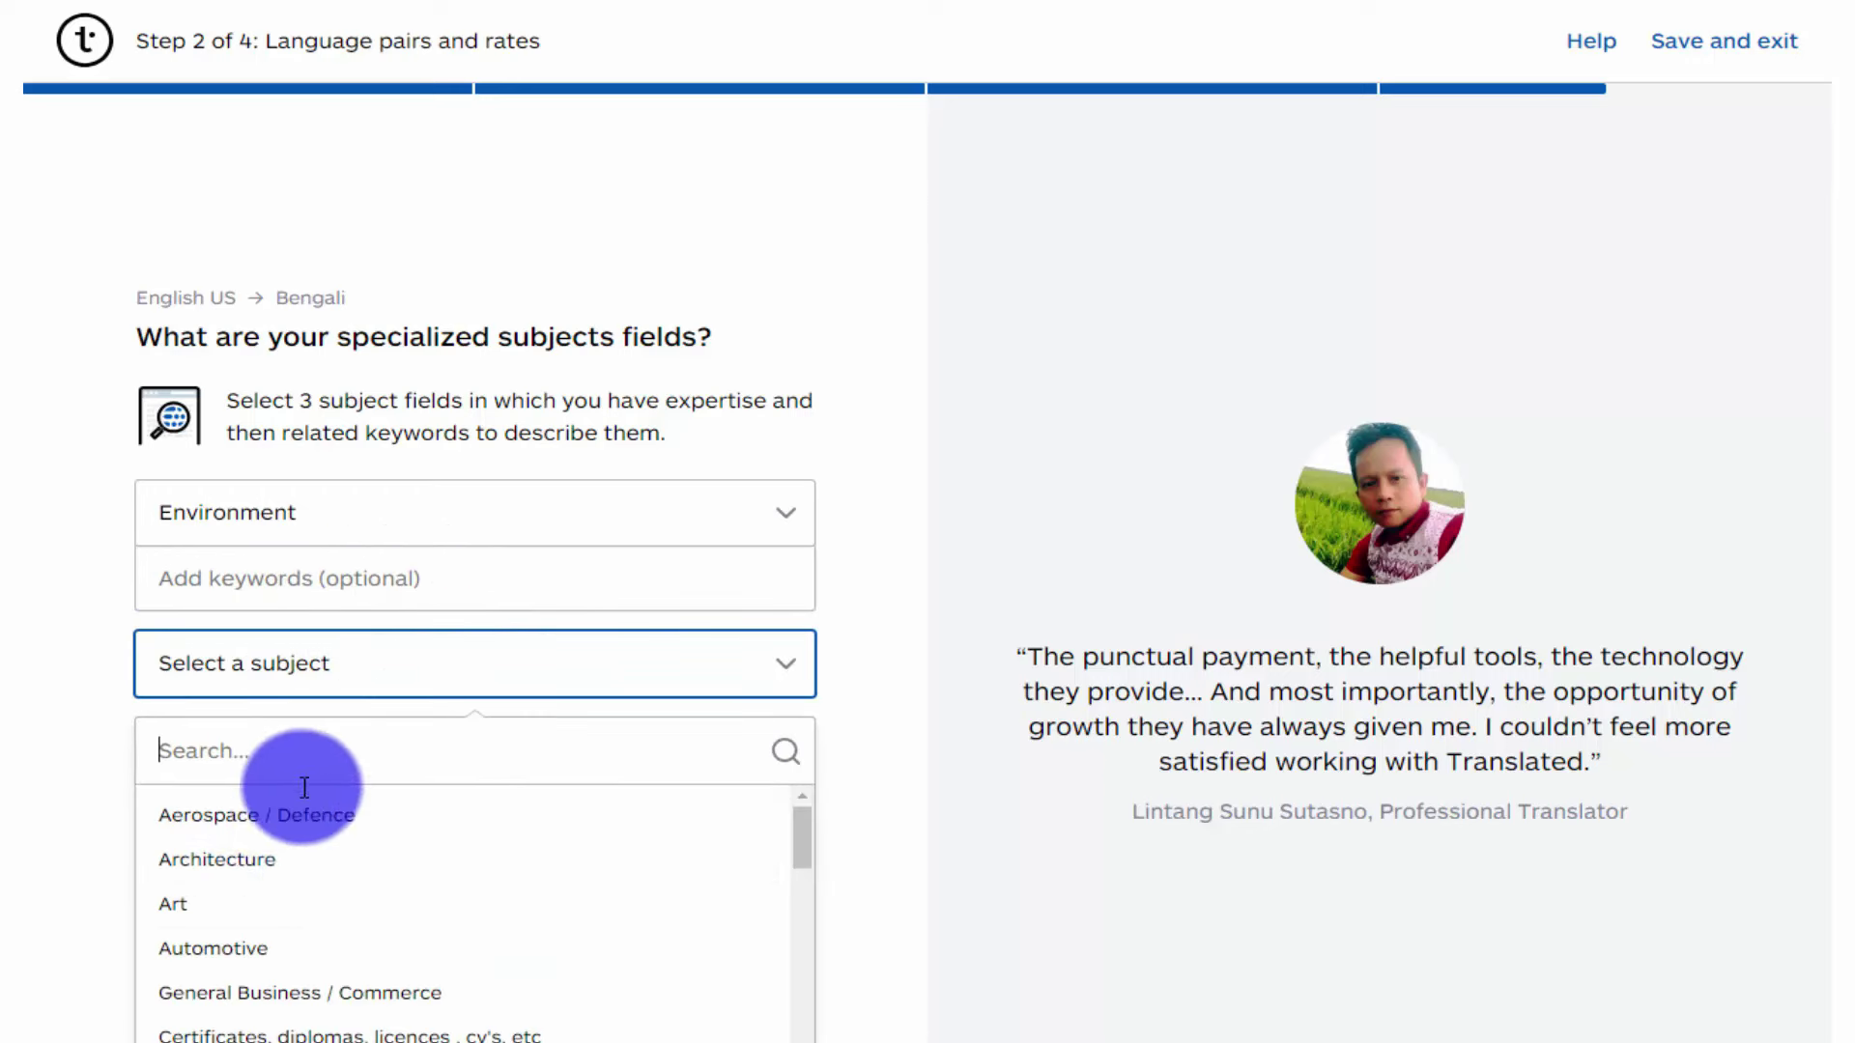
scroll(333, 868, down, 1)
scroll(333, 868, down, 5)
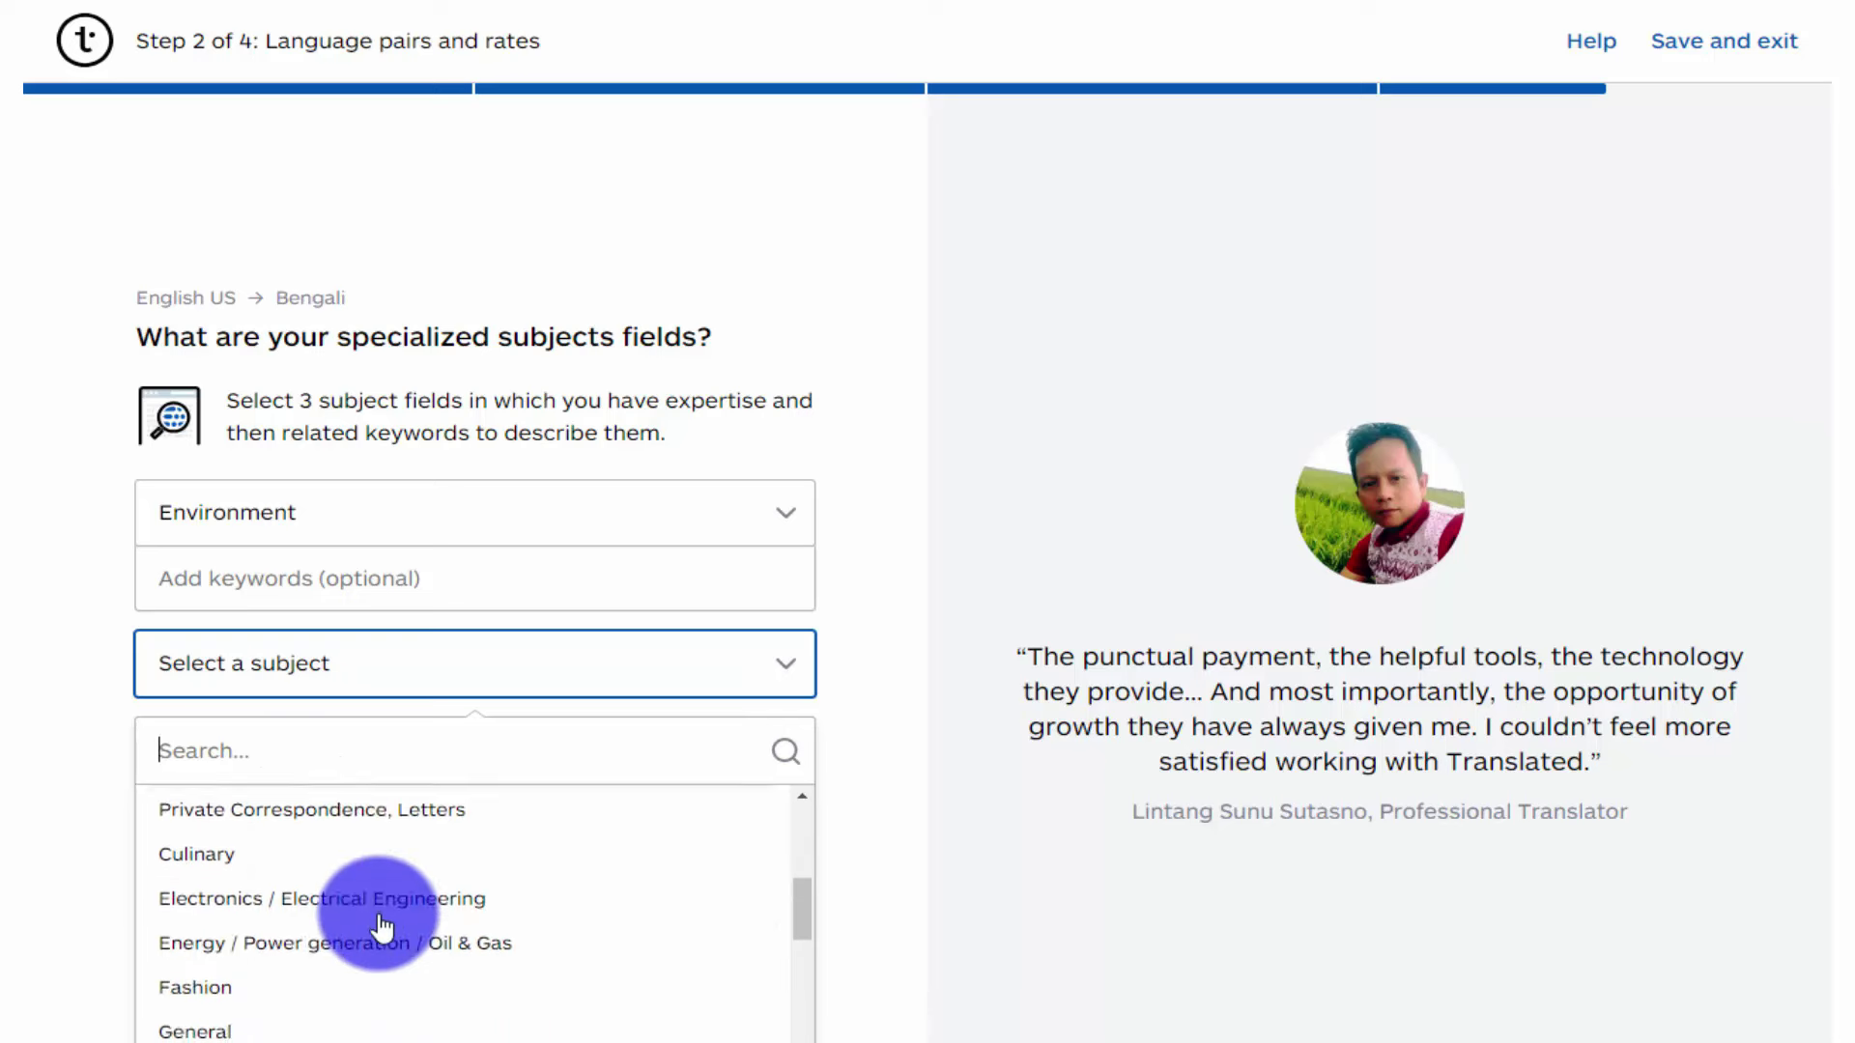
click(340, 900)
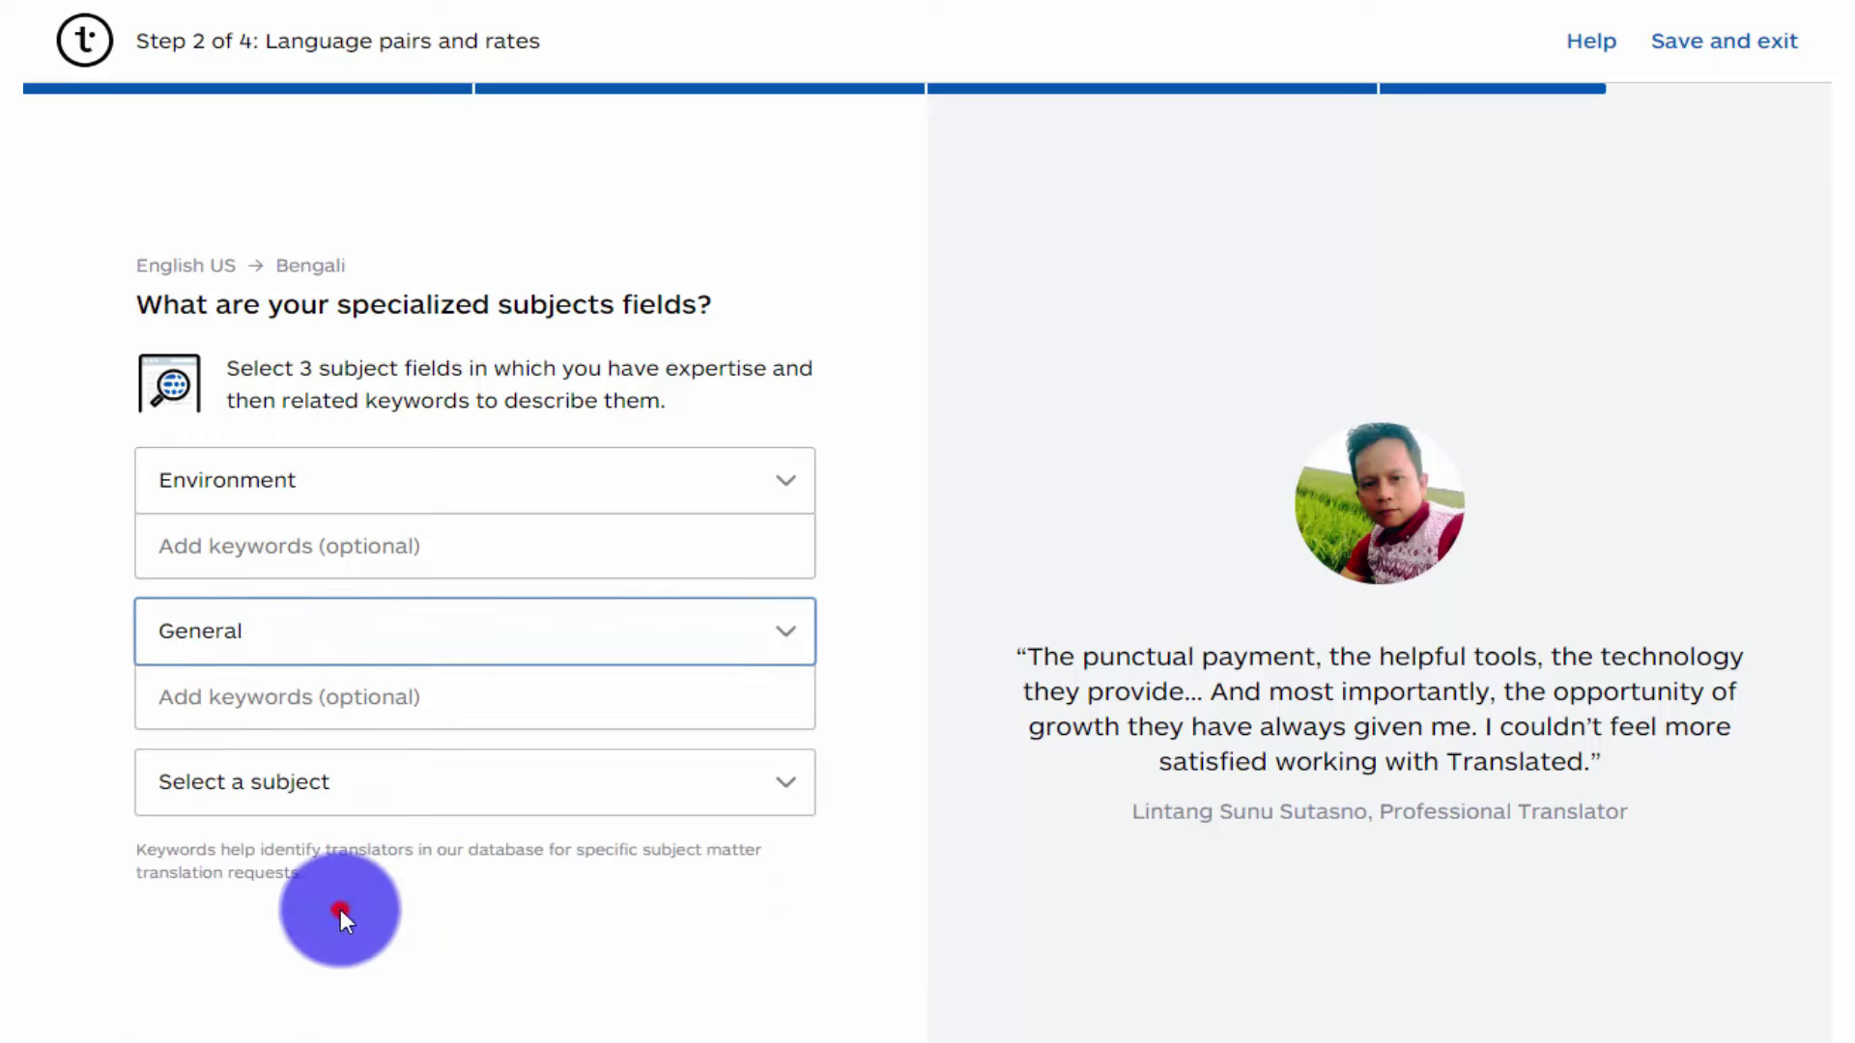
Choose Insurance as the third specialized subject field
click(719, 777)
scroll(298, 1001, down, 5)
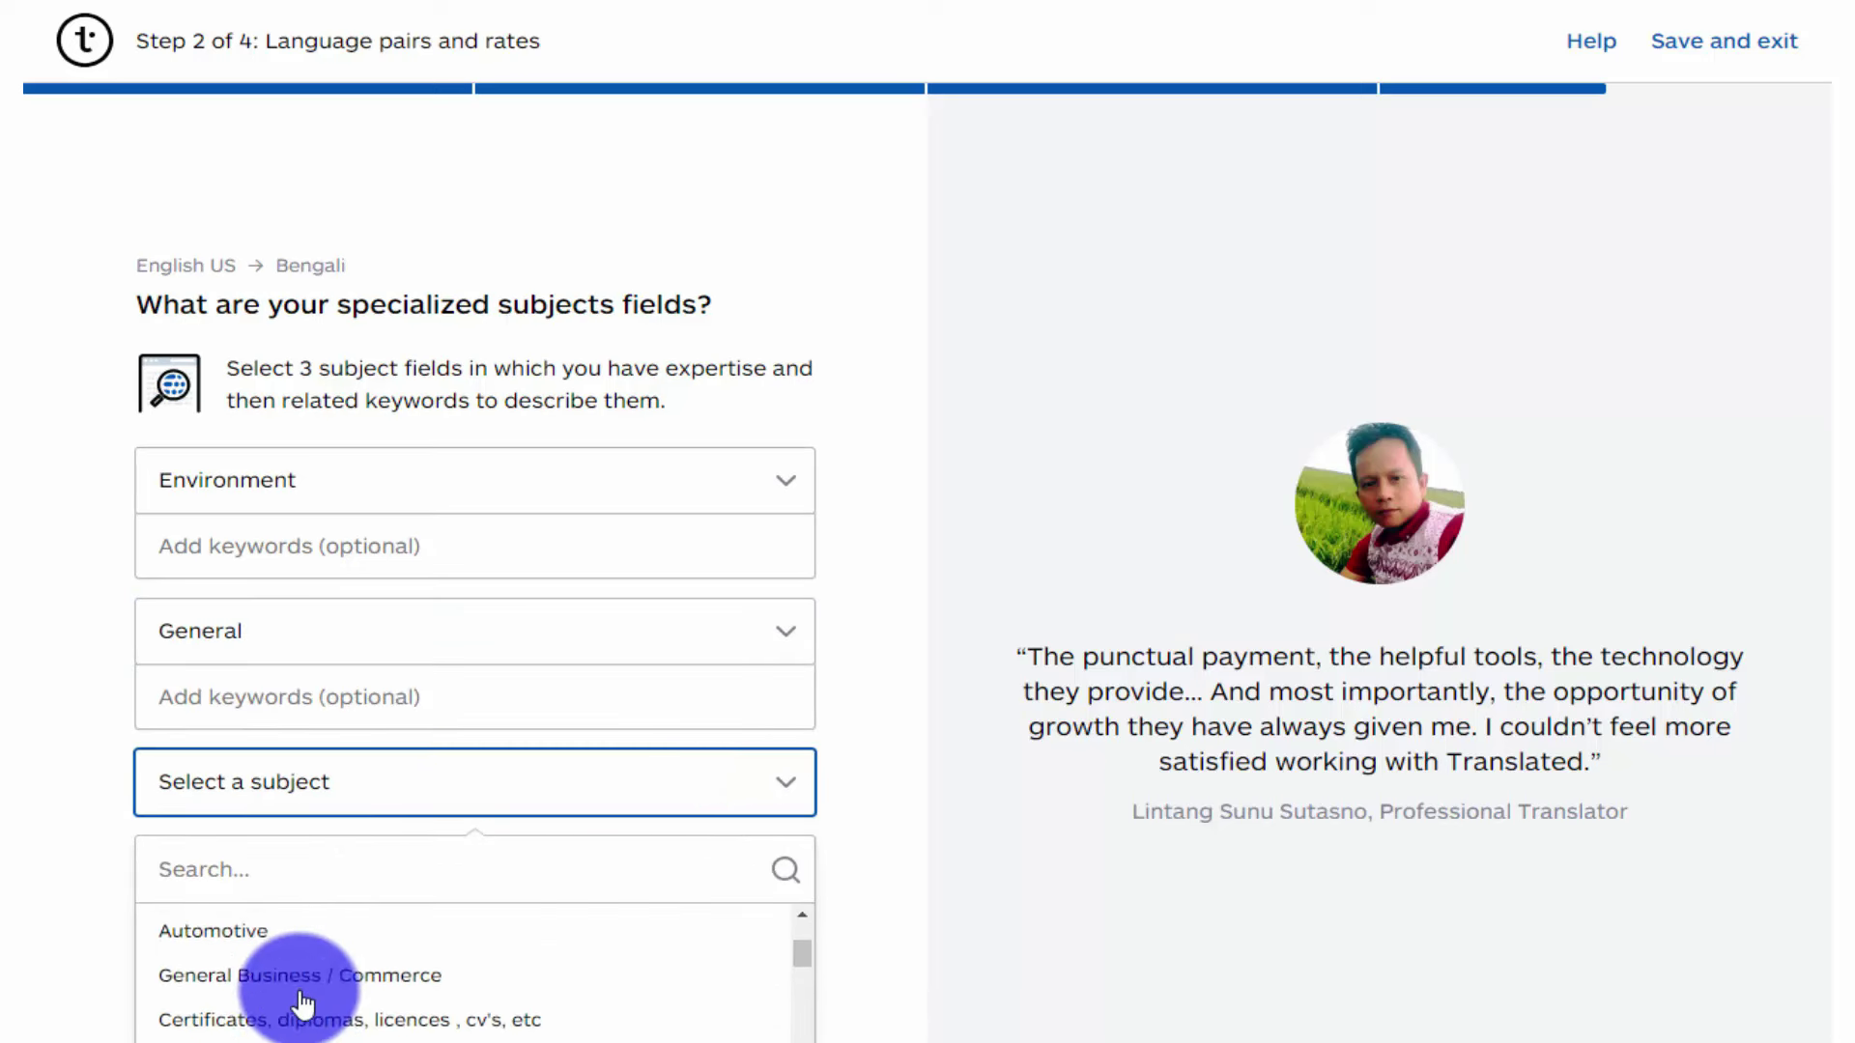
scroll(300, 1002, down, 3)
scroll(303, 1001, up, 3)
scroll(302, 1002, down, 2)
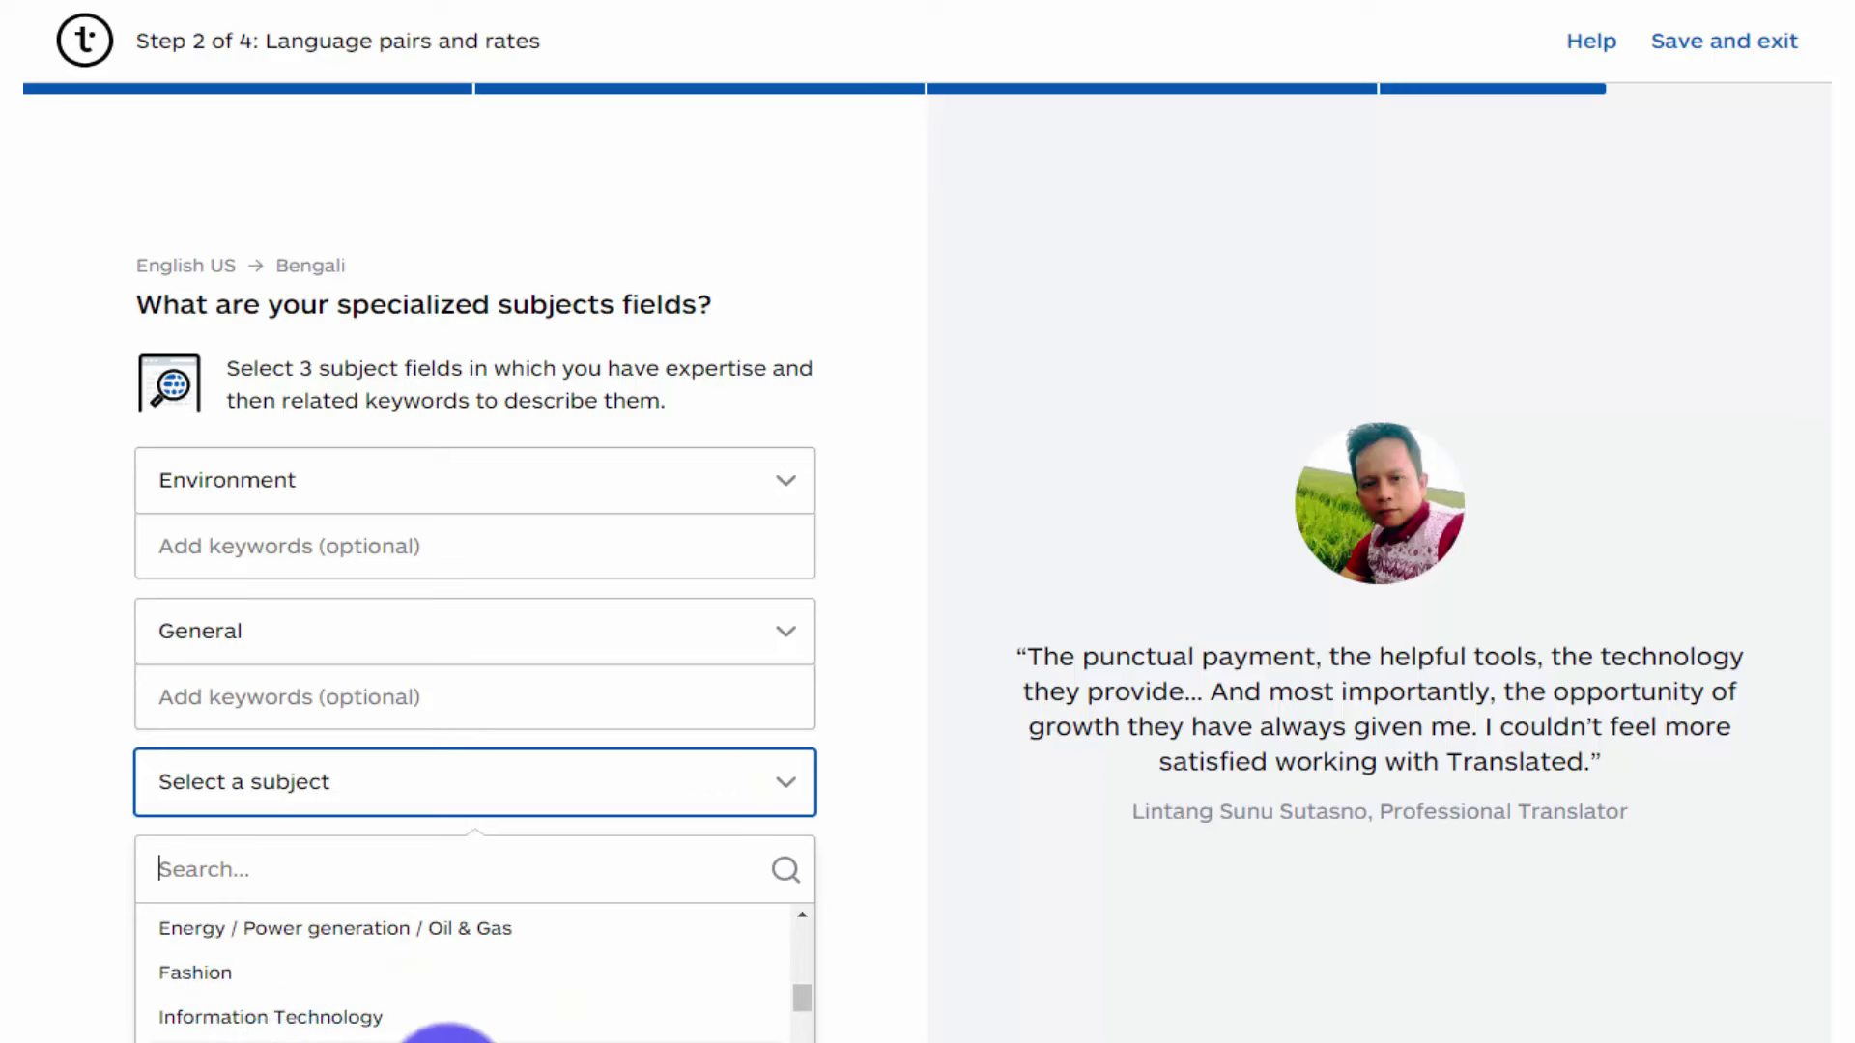
click(279, 1039)
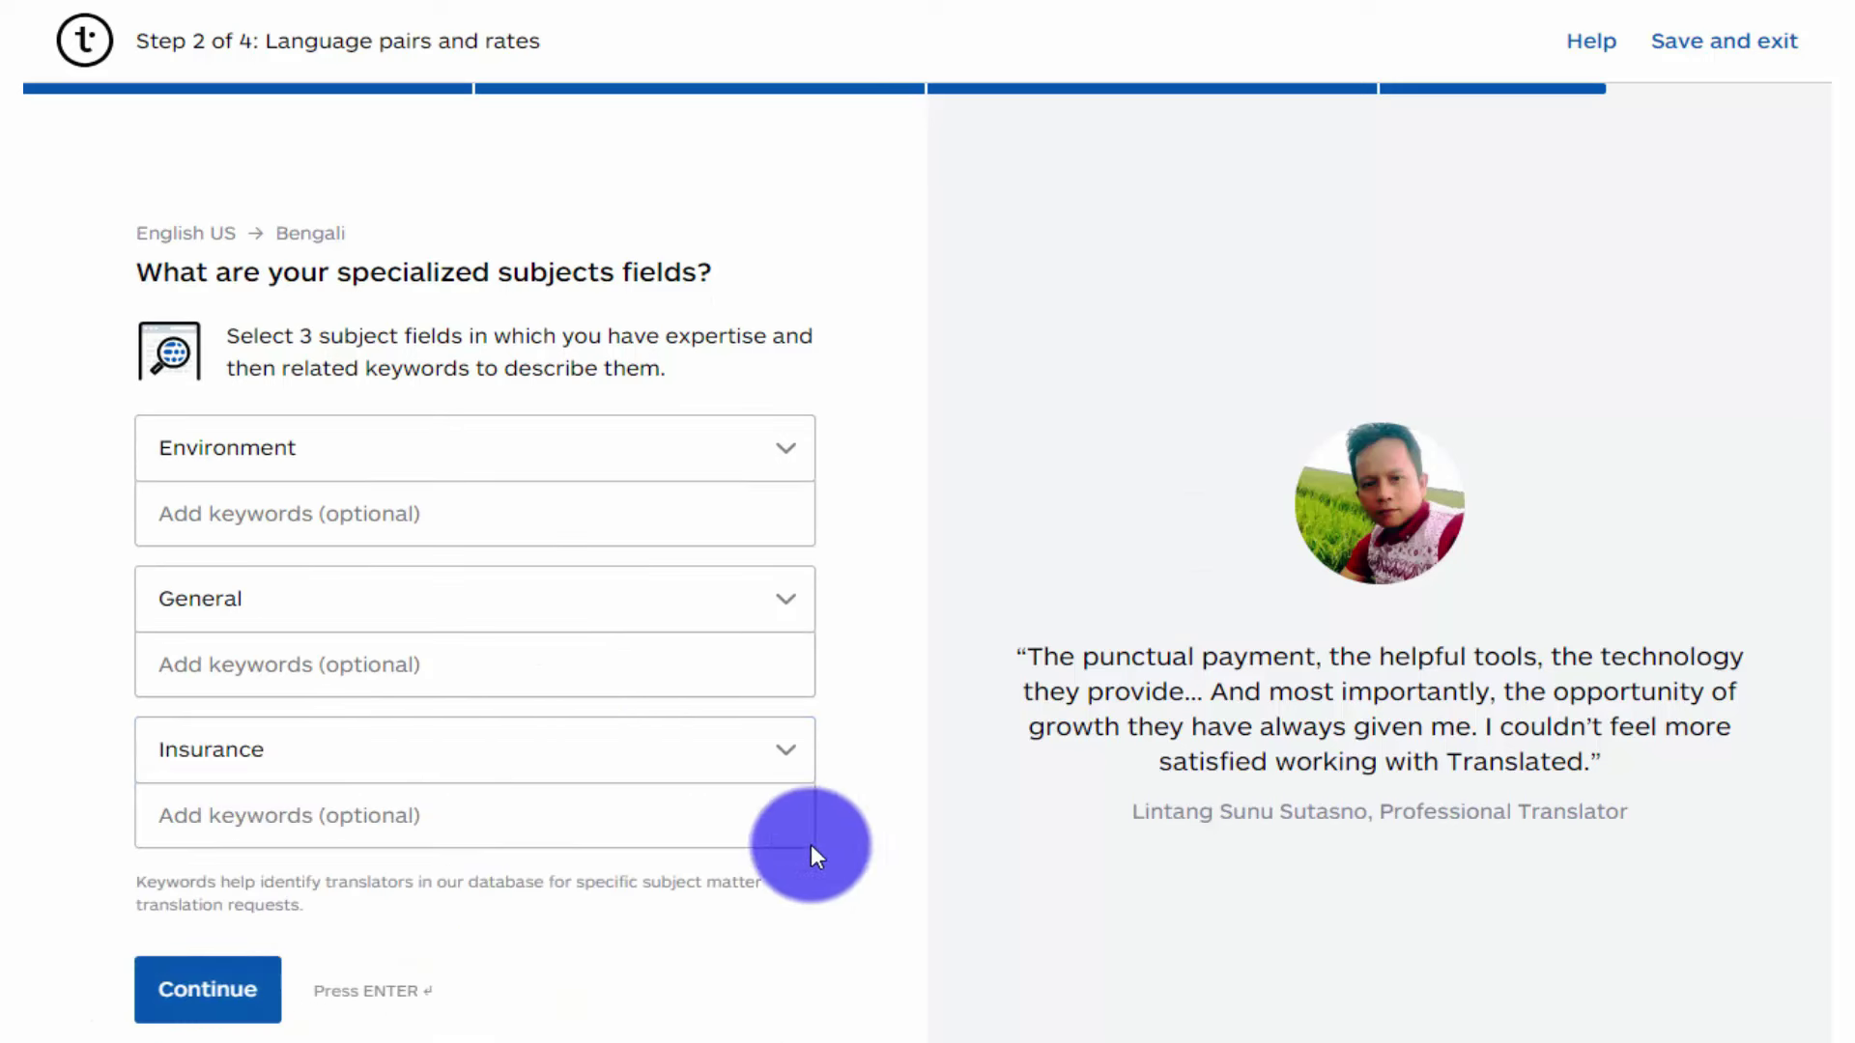
Change the third specialized subject field to Fashion and submit the three subjects
click(768, 748)
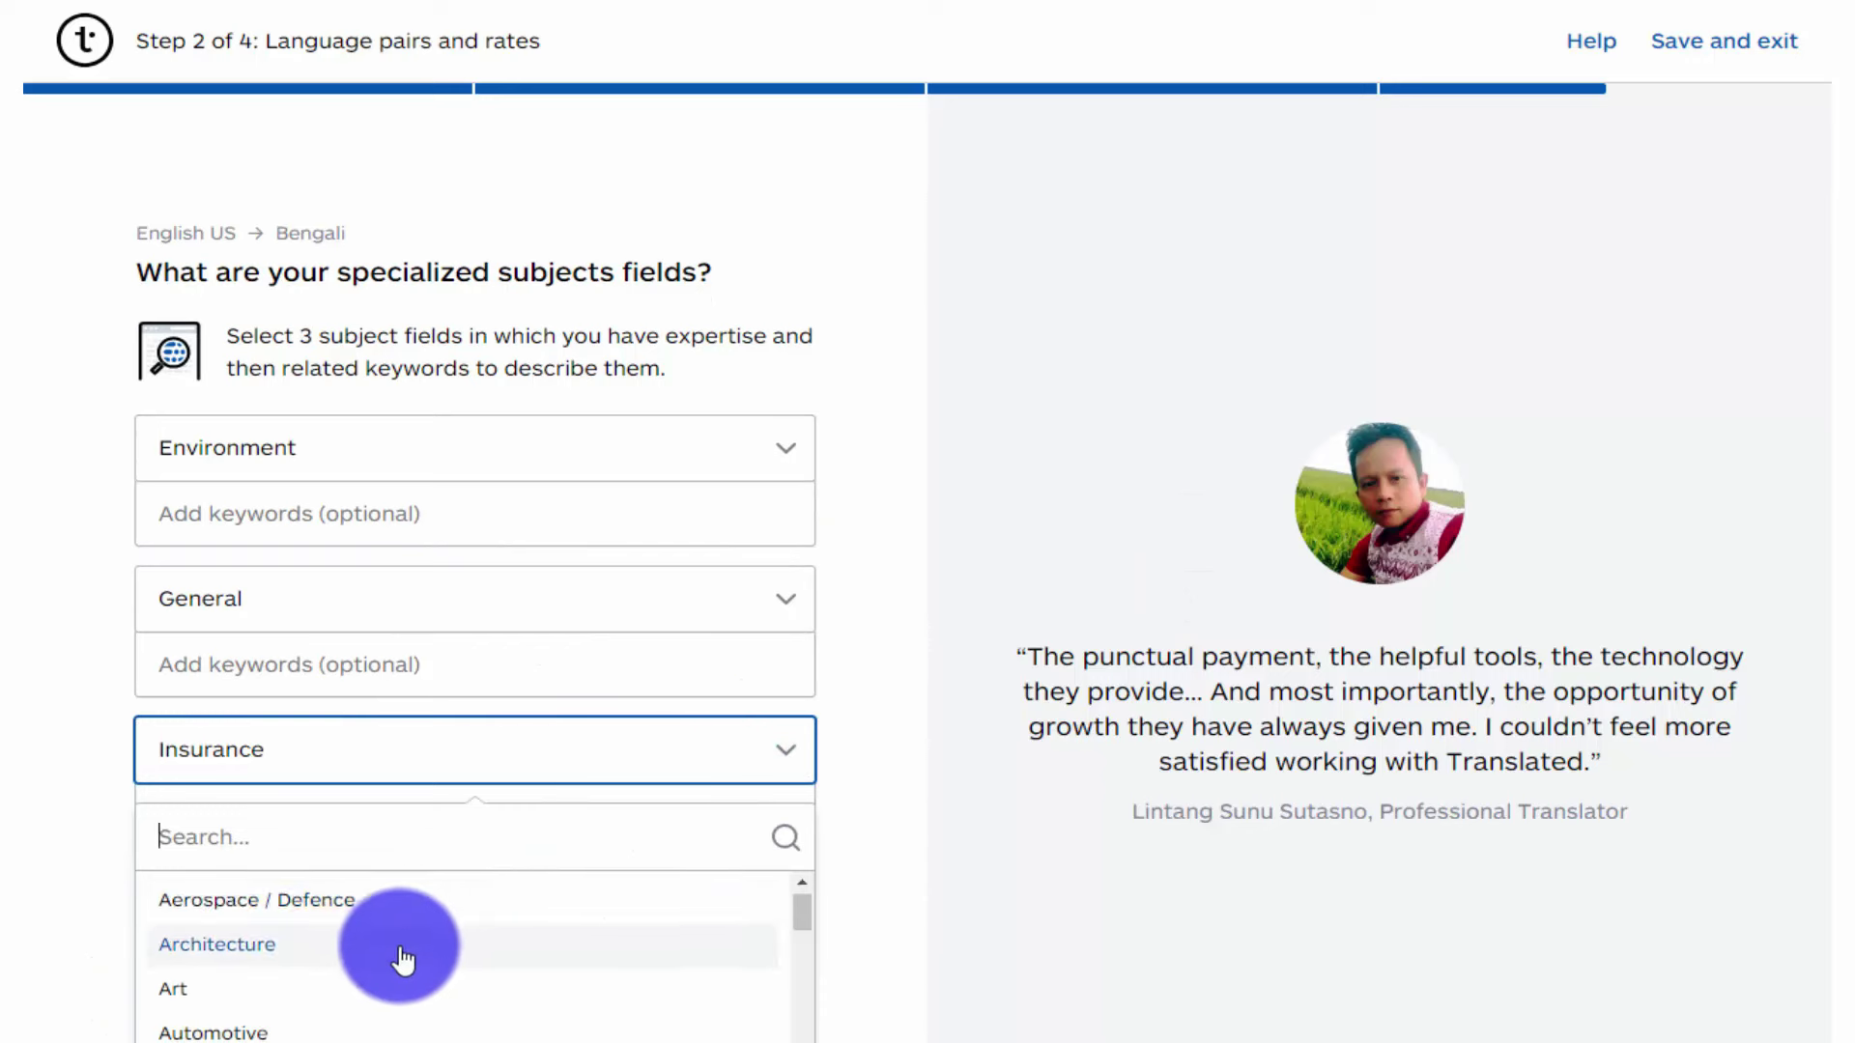
scroll(401, 960, down, 2)
scroll(402, 960, down, 5)
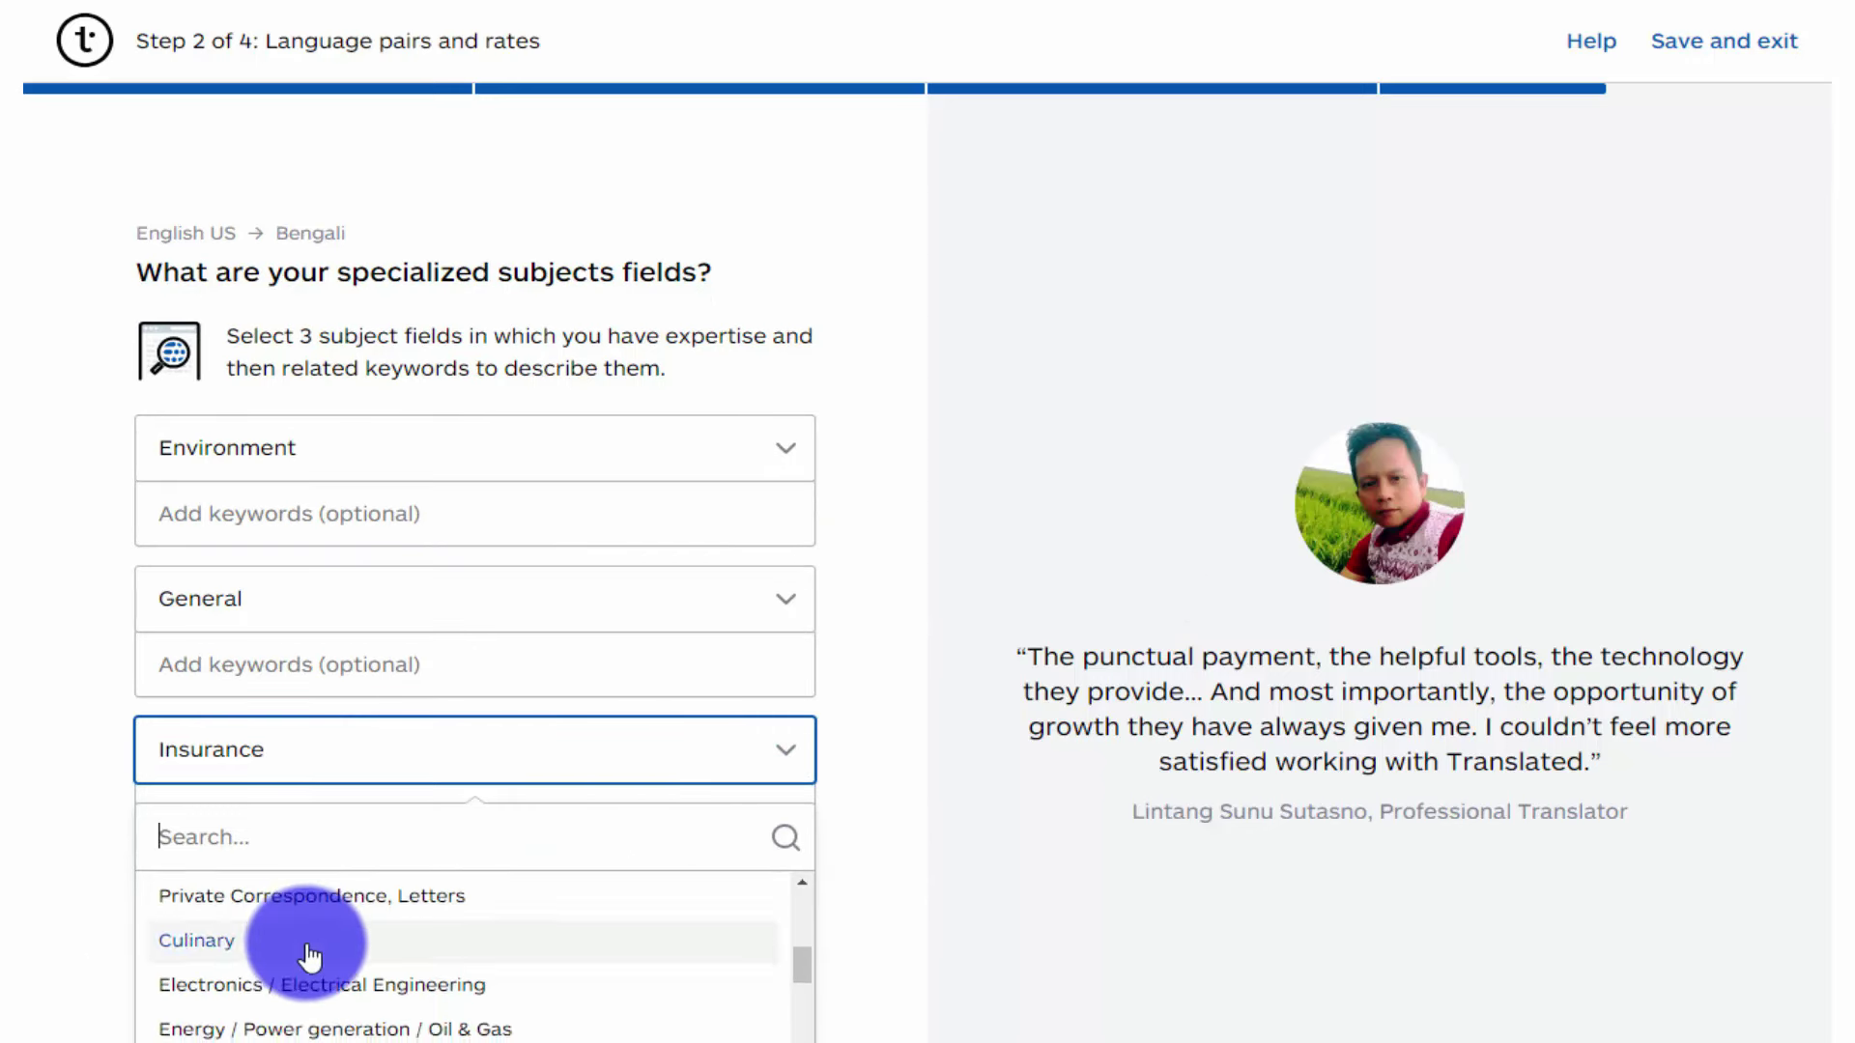
click(196, 940)
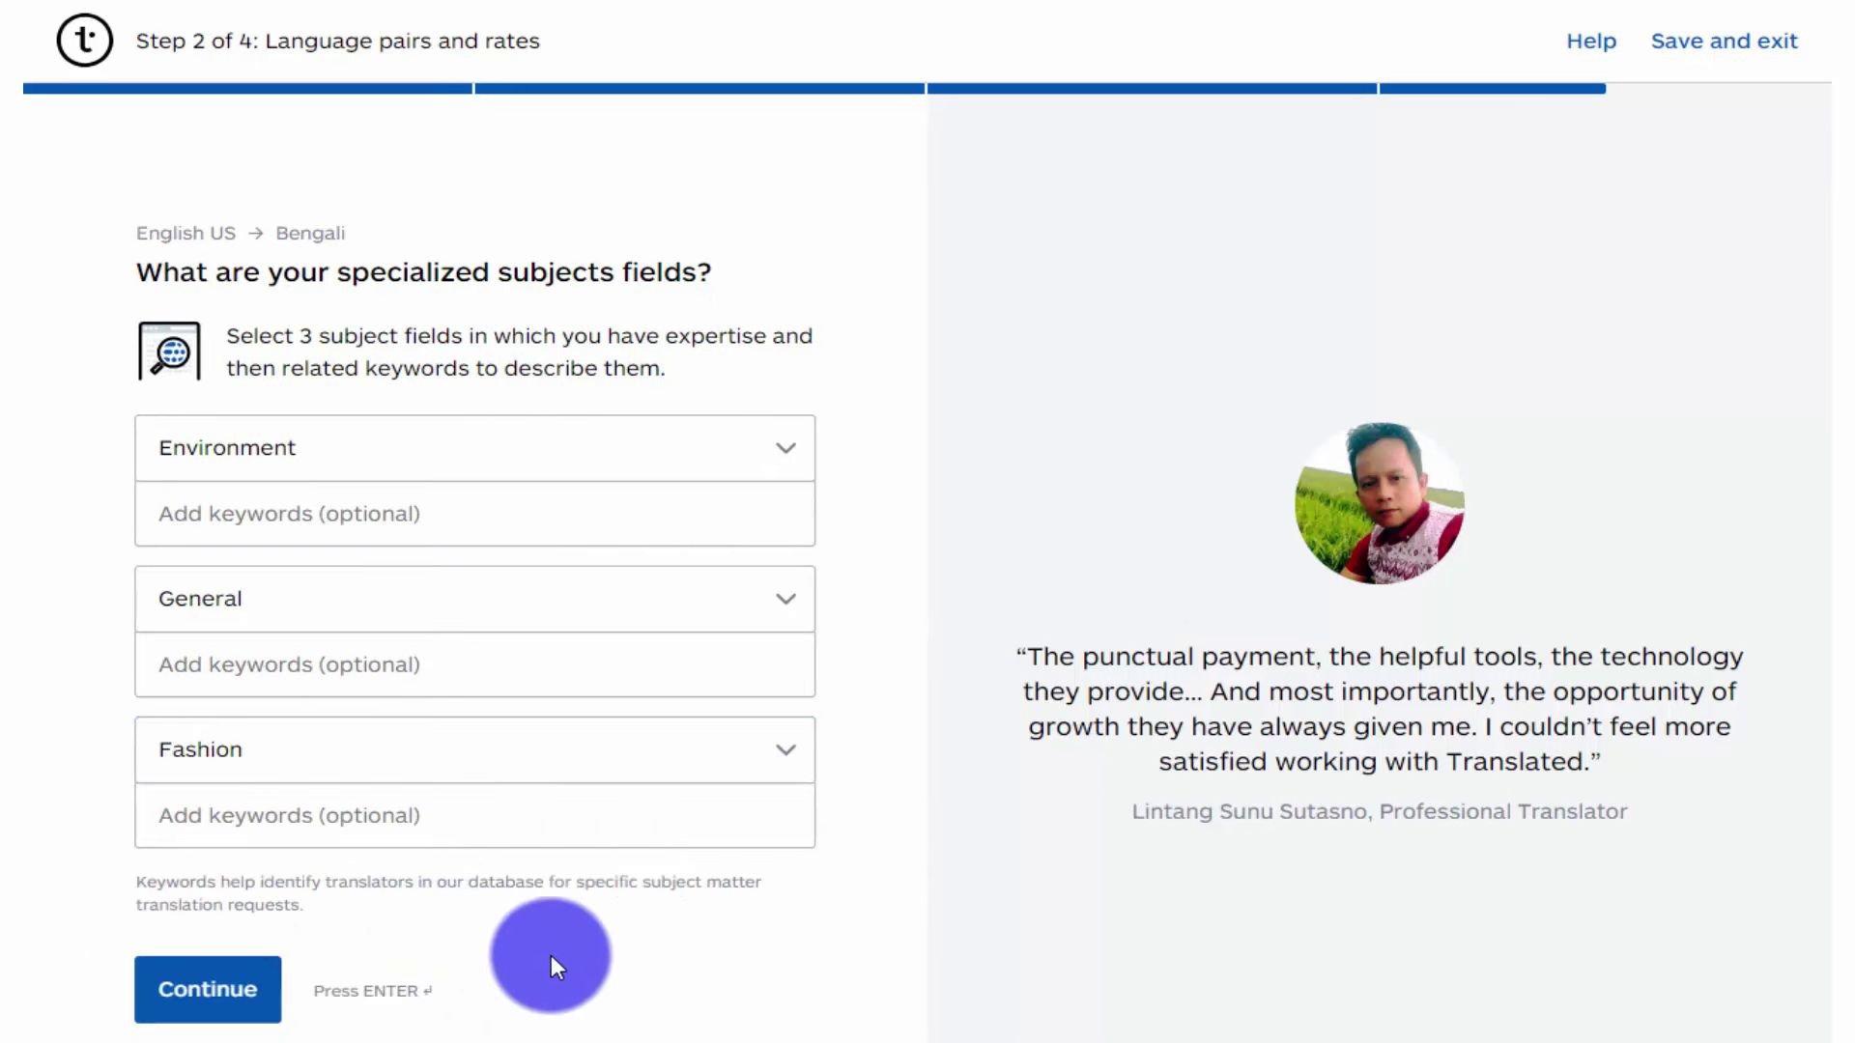
click(193, 995)
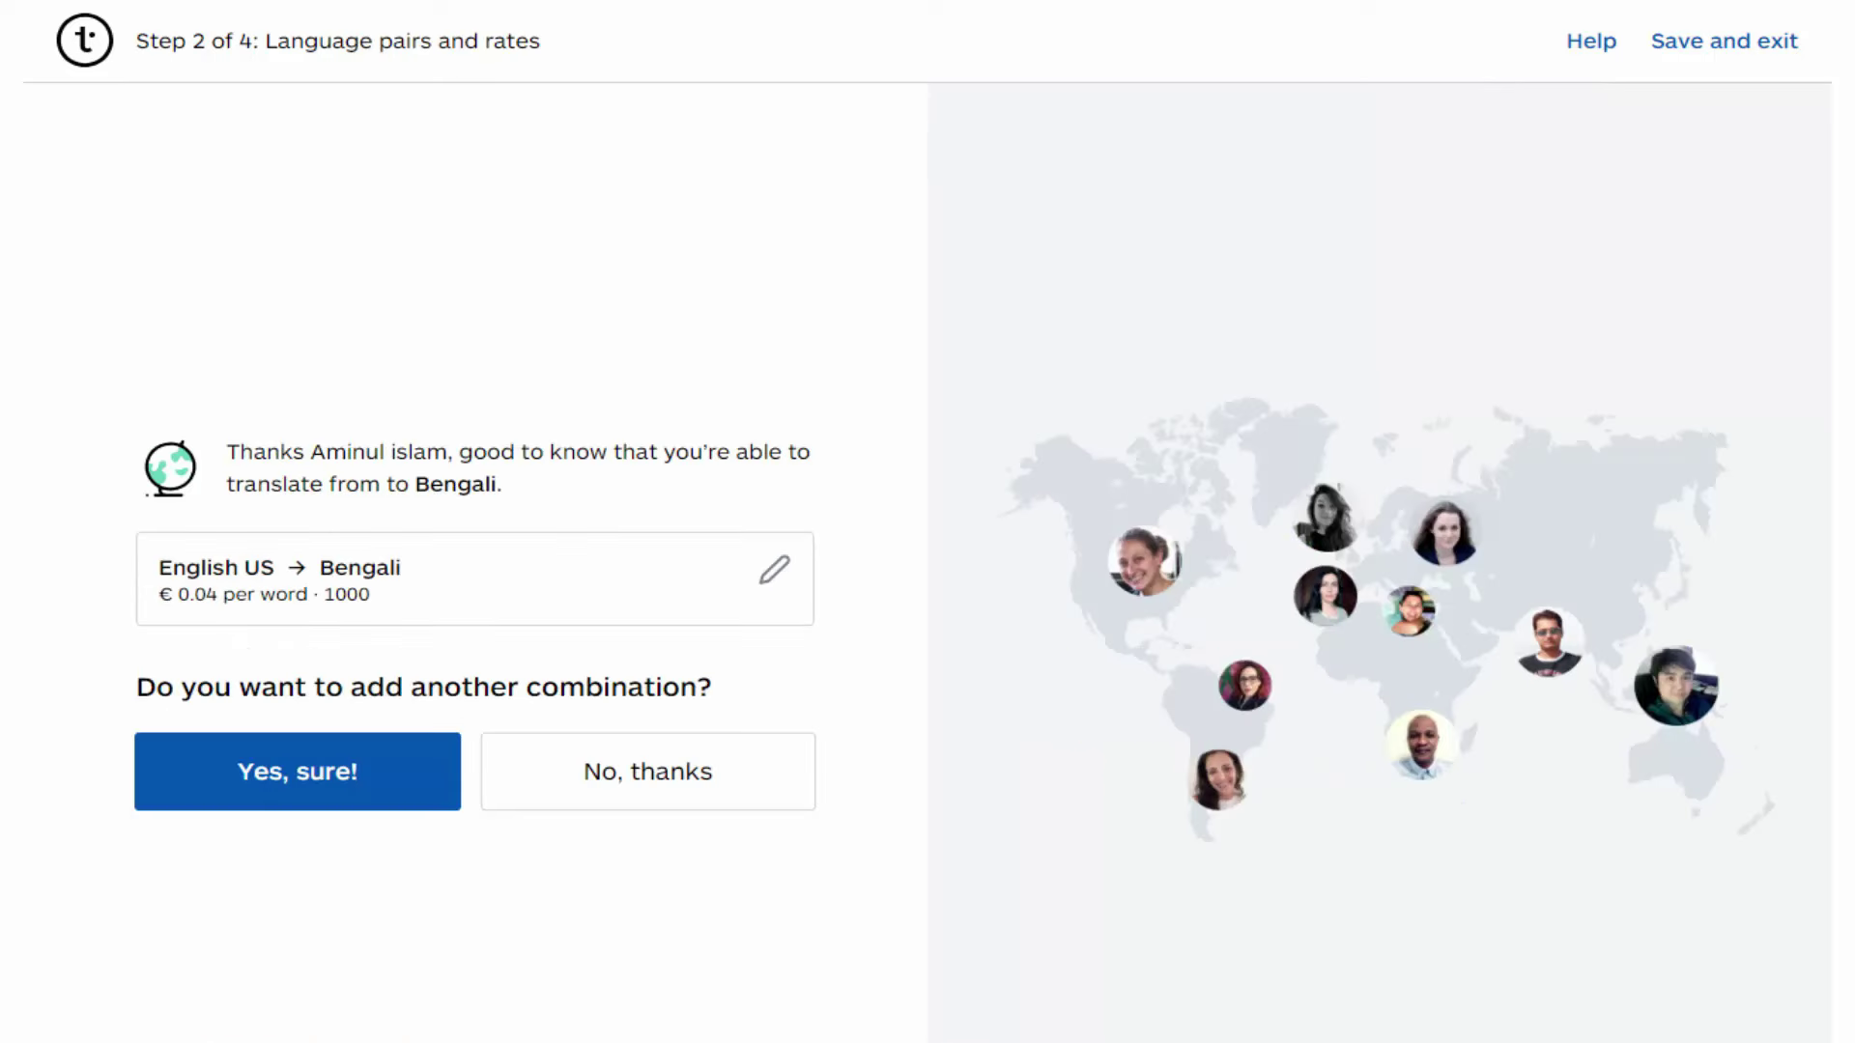
Try adding another combination from Arabic into Bengali up to the rate question, and return to the combinations overview
click(298, 807)
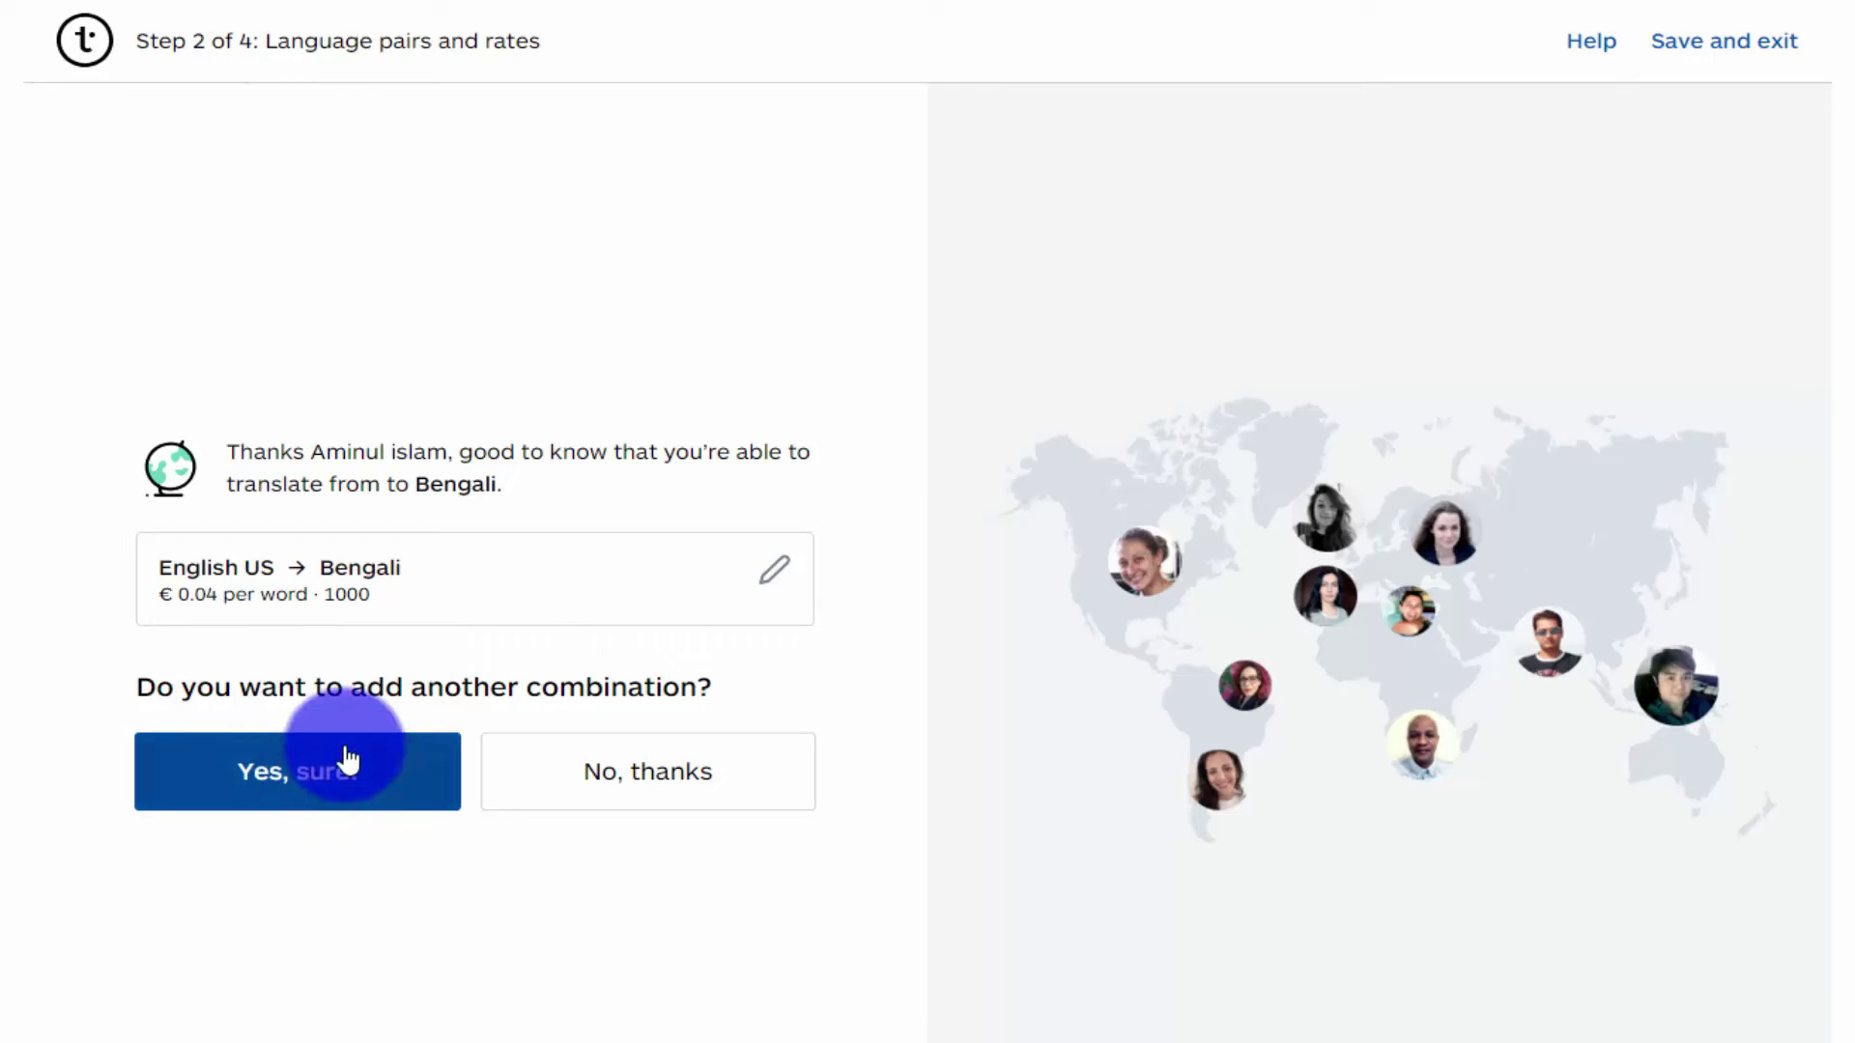
click(301, 790)
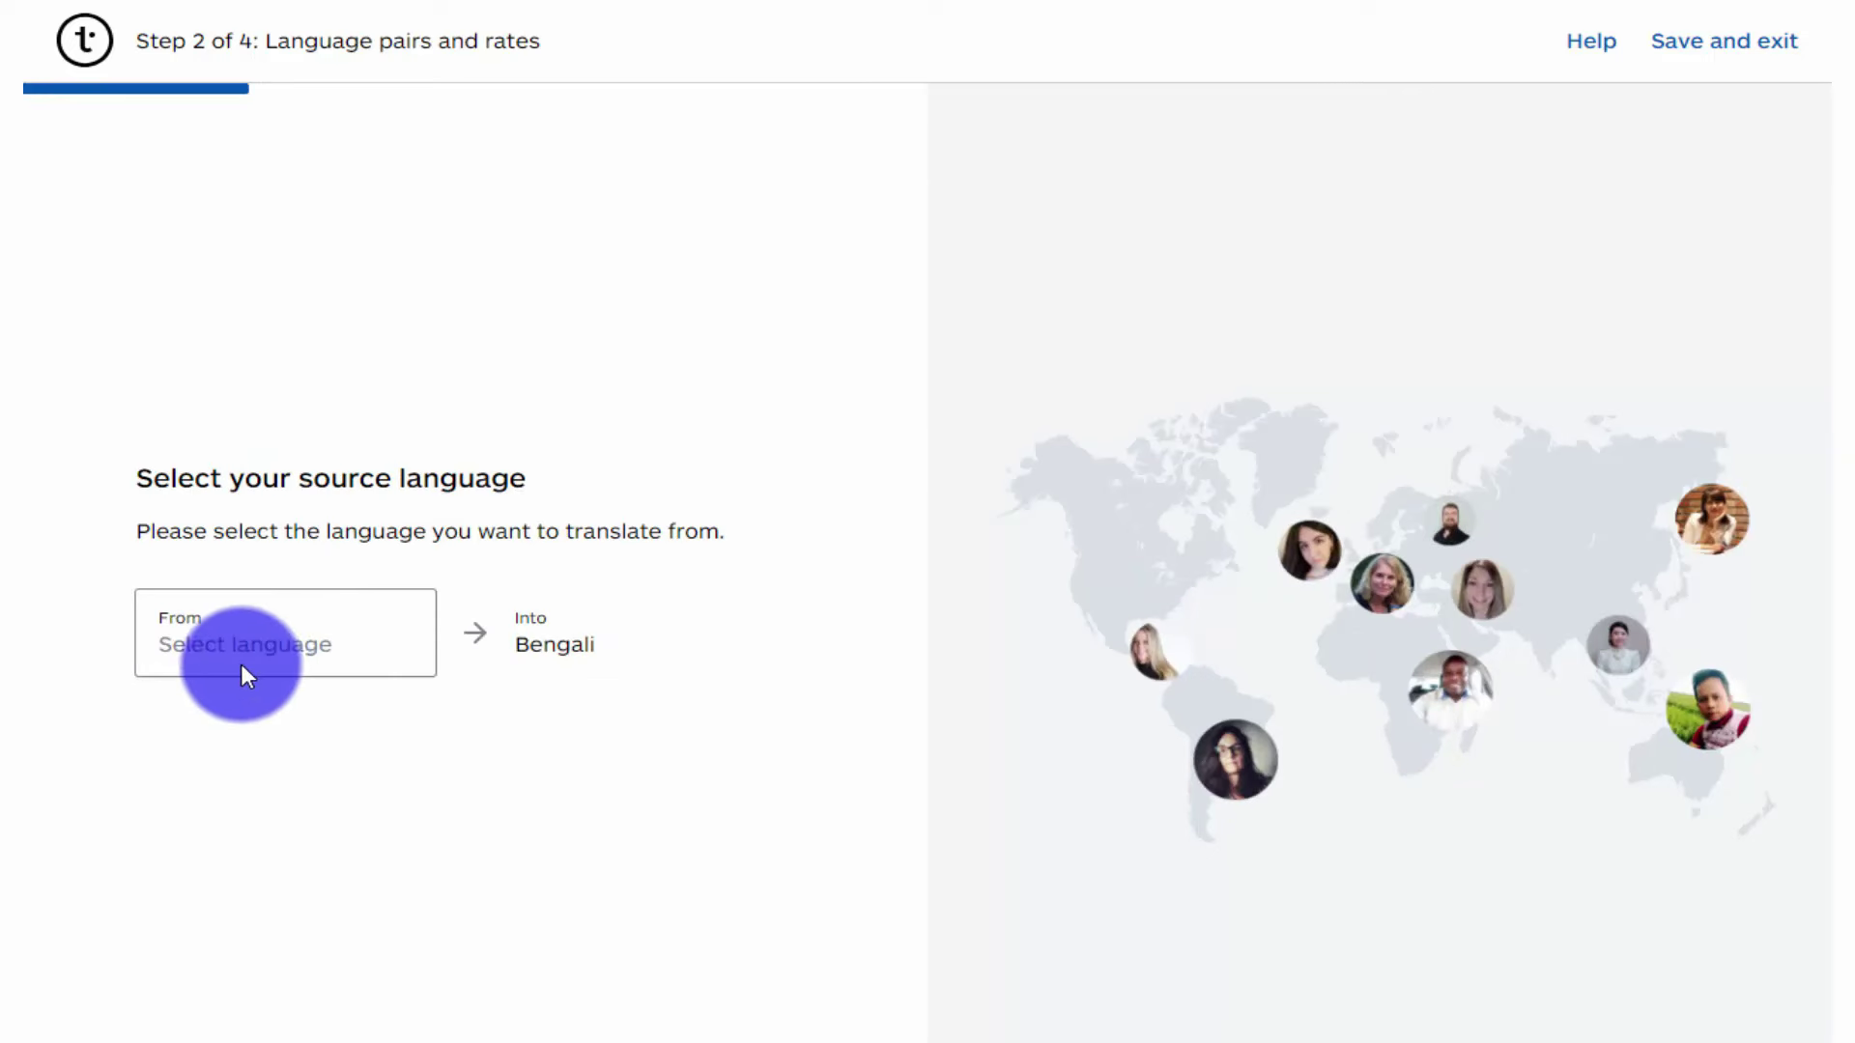
click(243, 665)
click(219, 969)
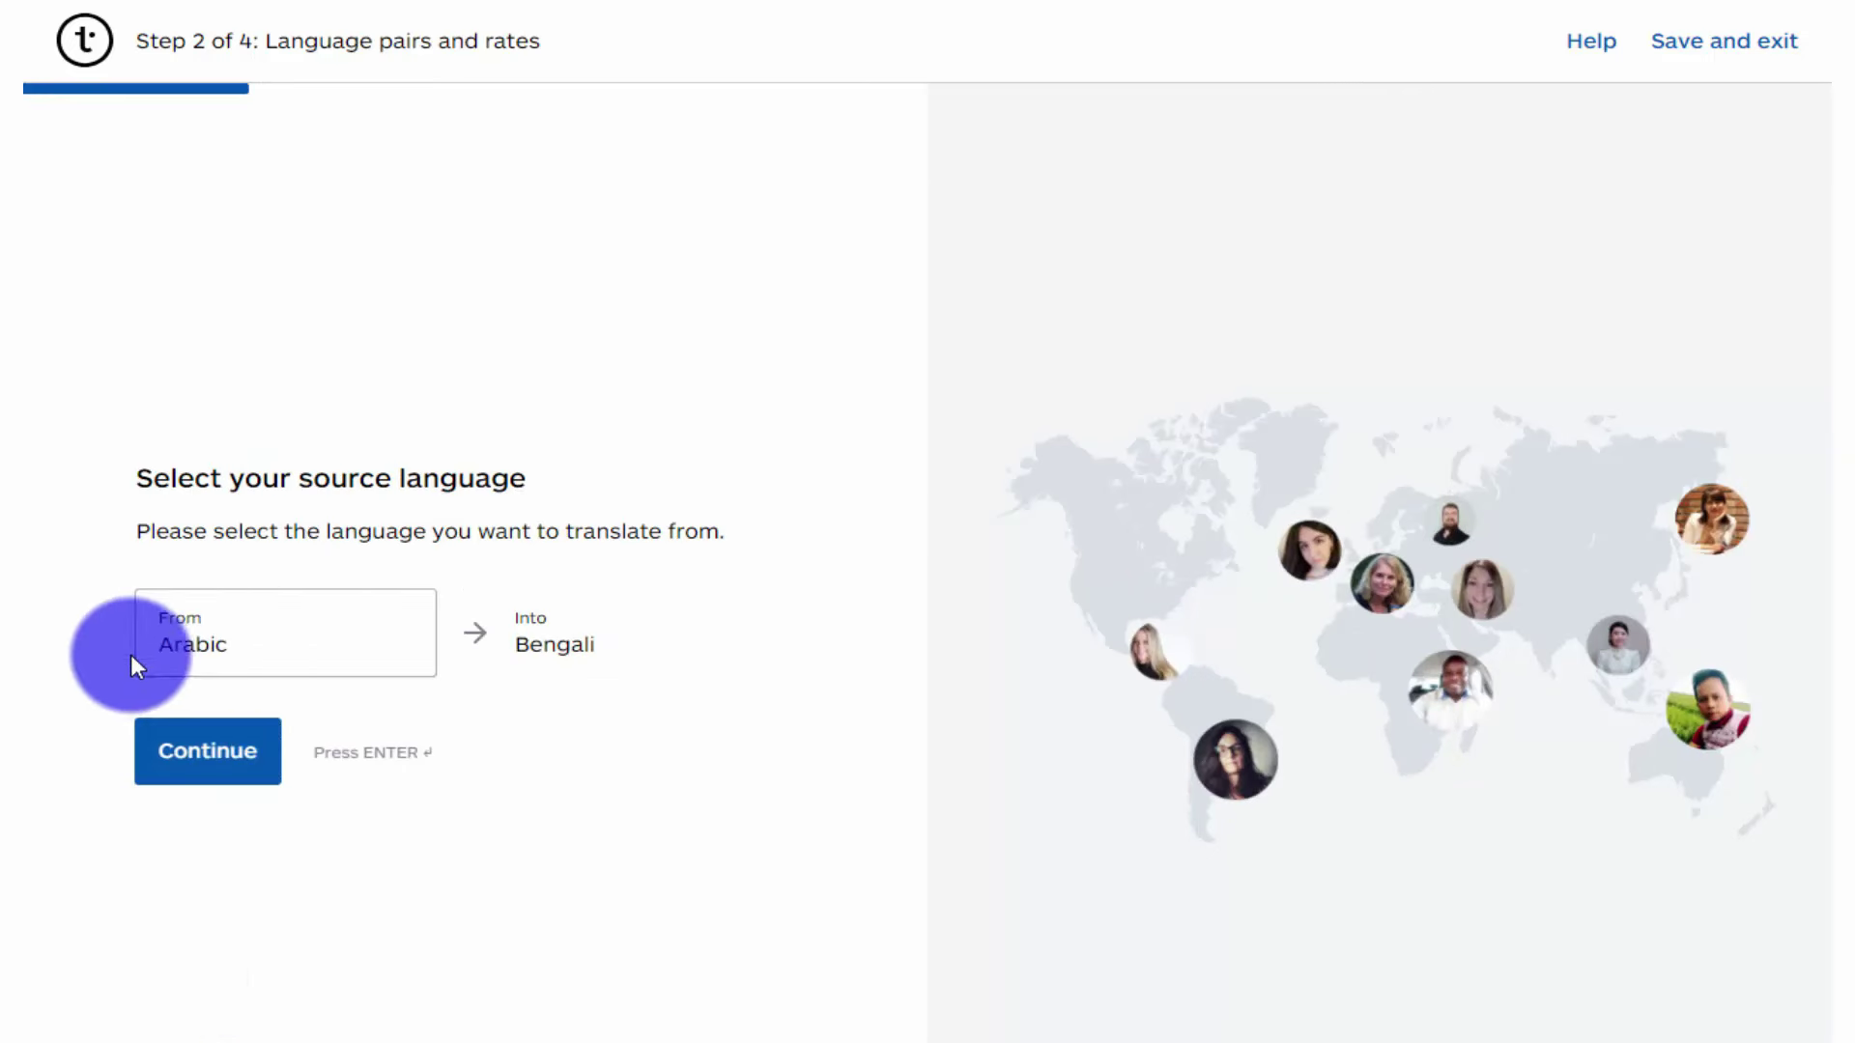
click(280, 751)
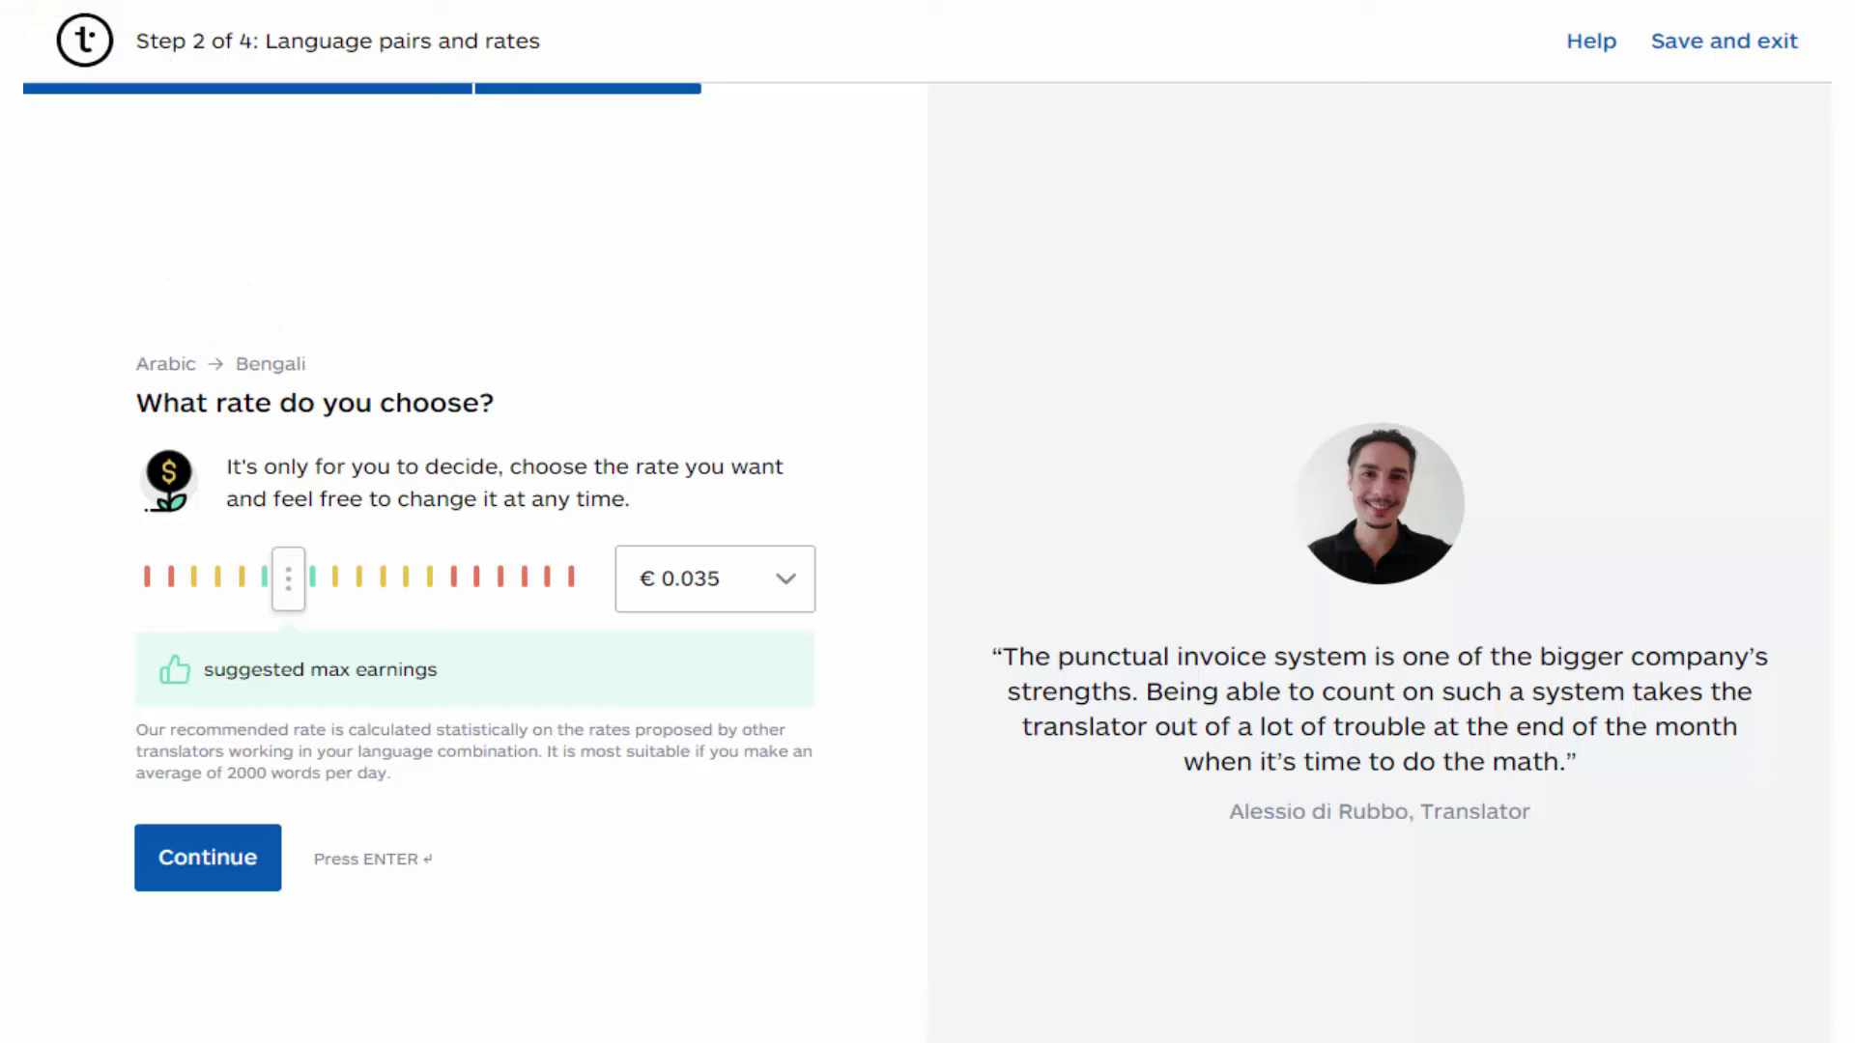
click(74, 17)
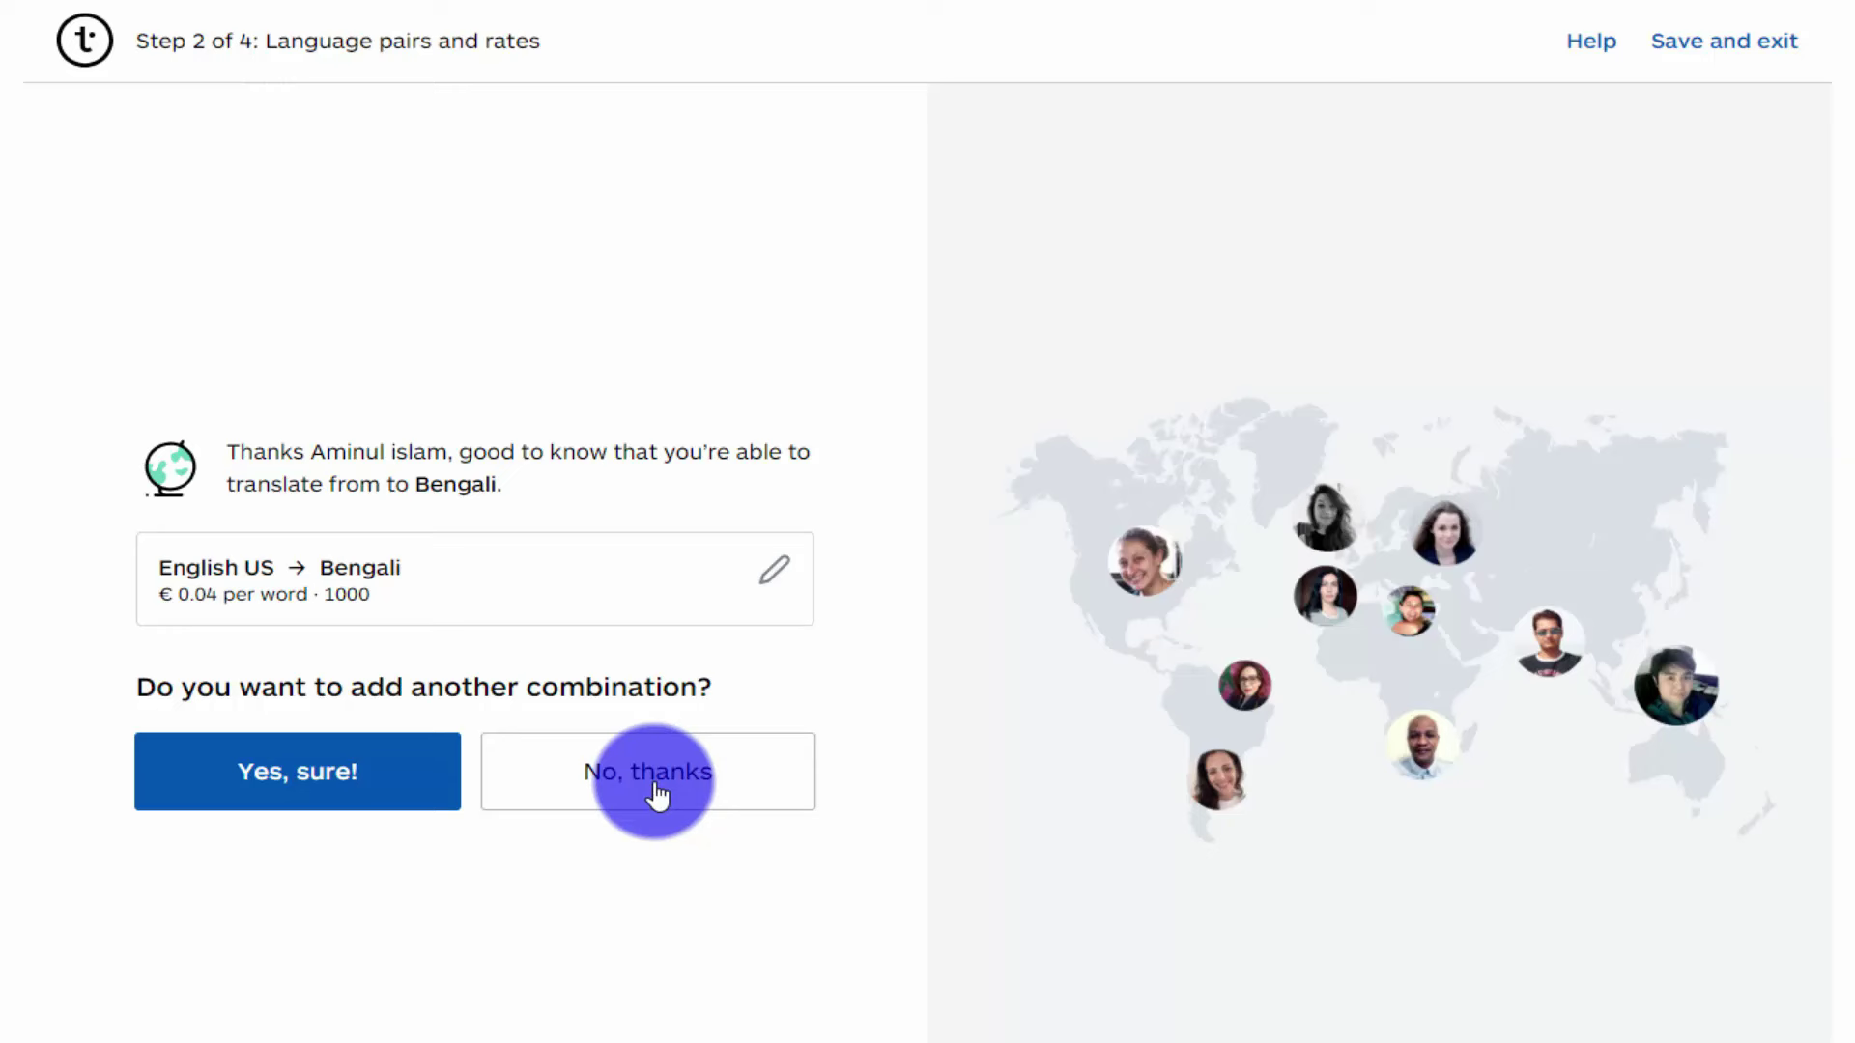
Decline adding another language combination and continue to the education question
click(656, 794)
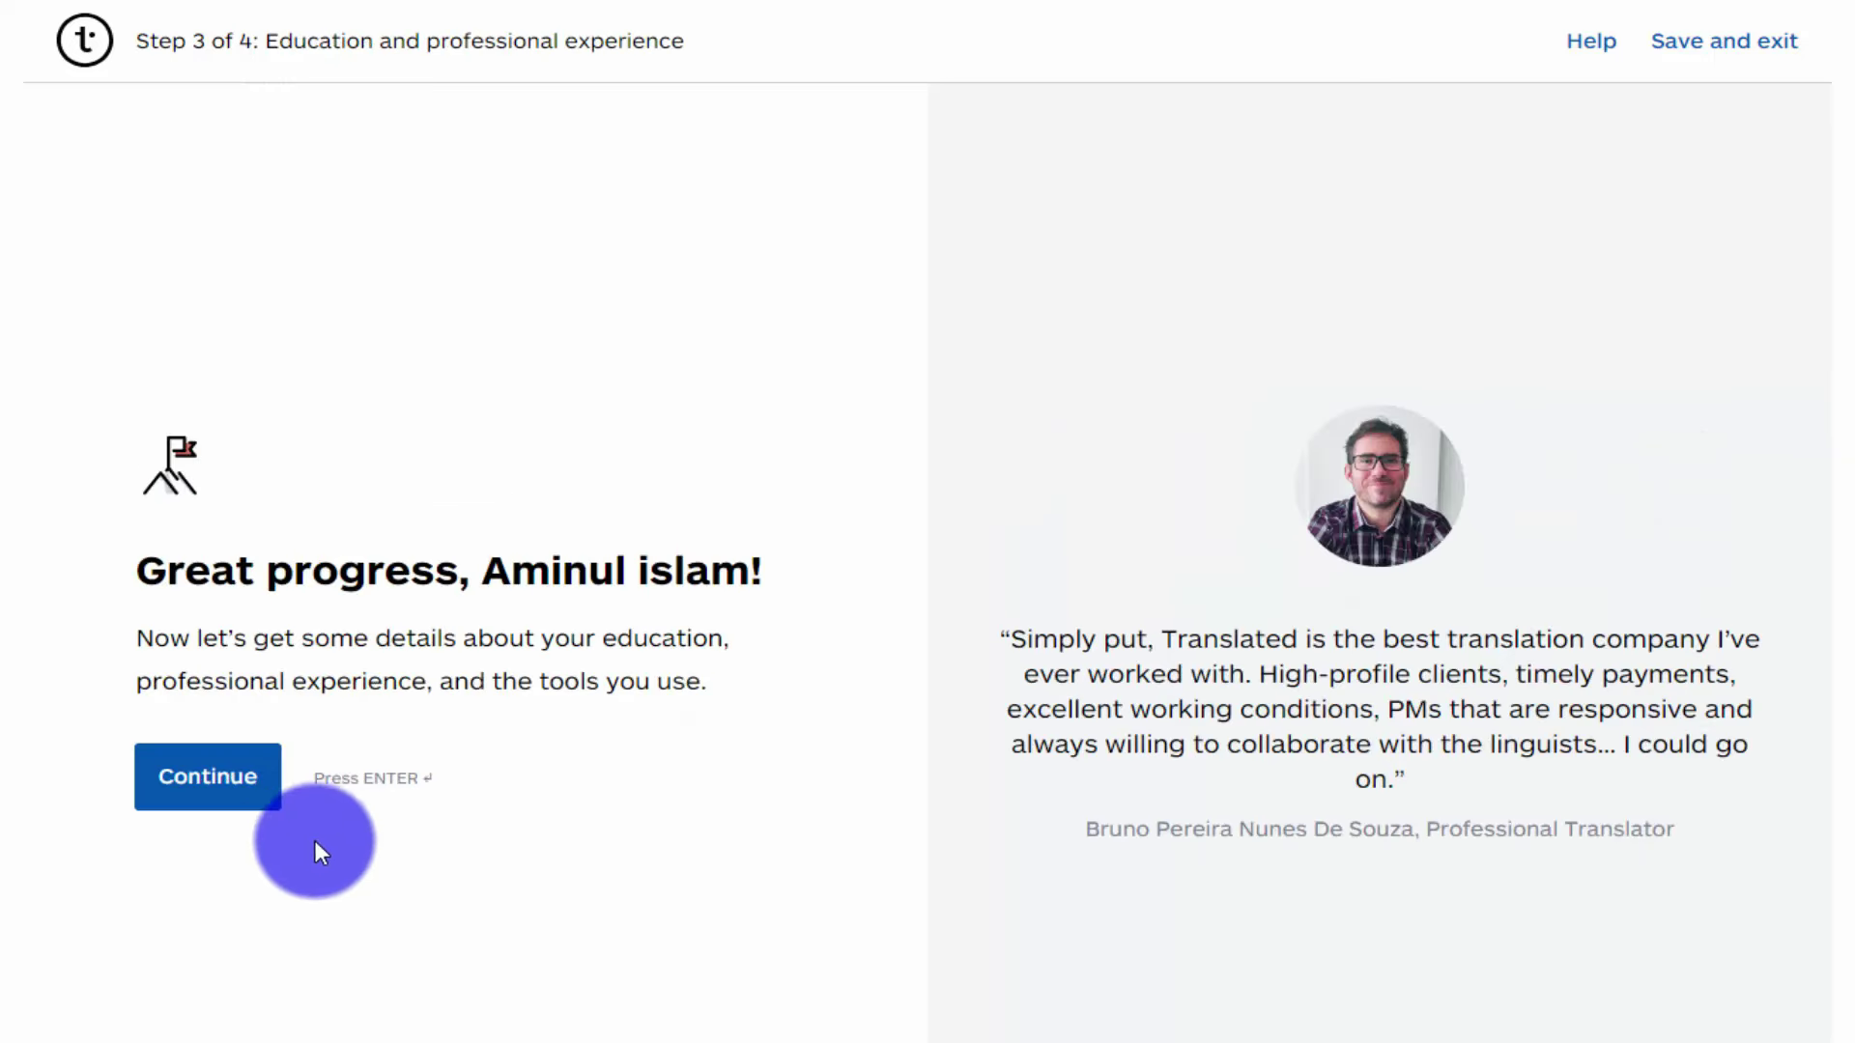
click(186, 792)
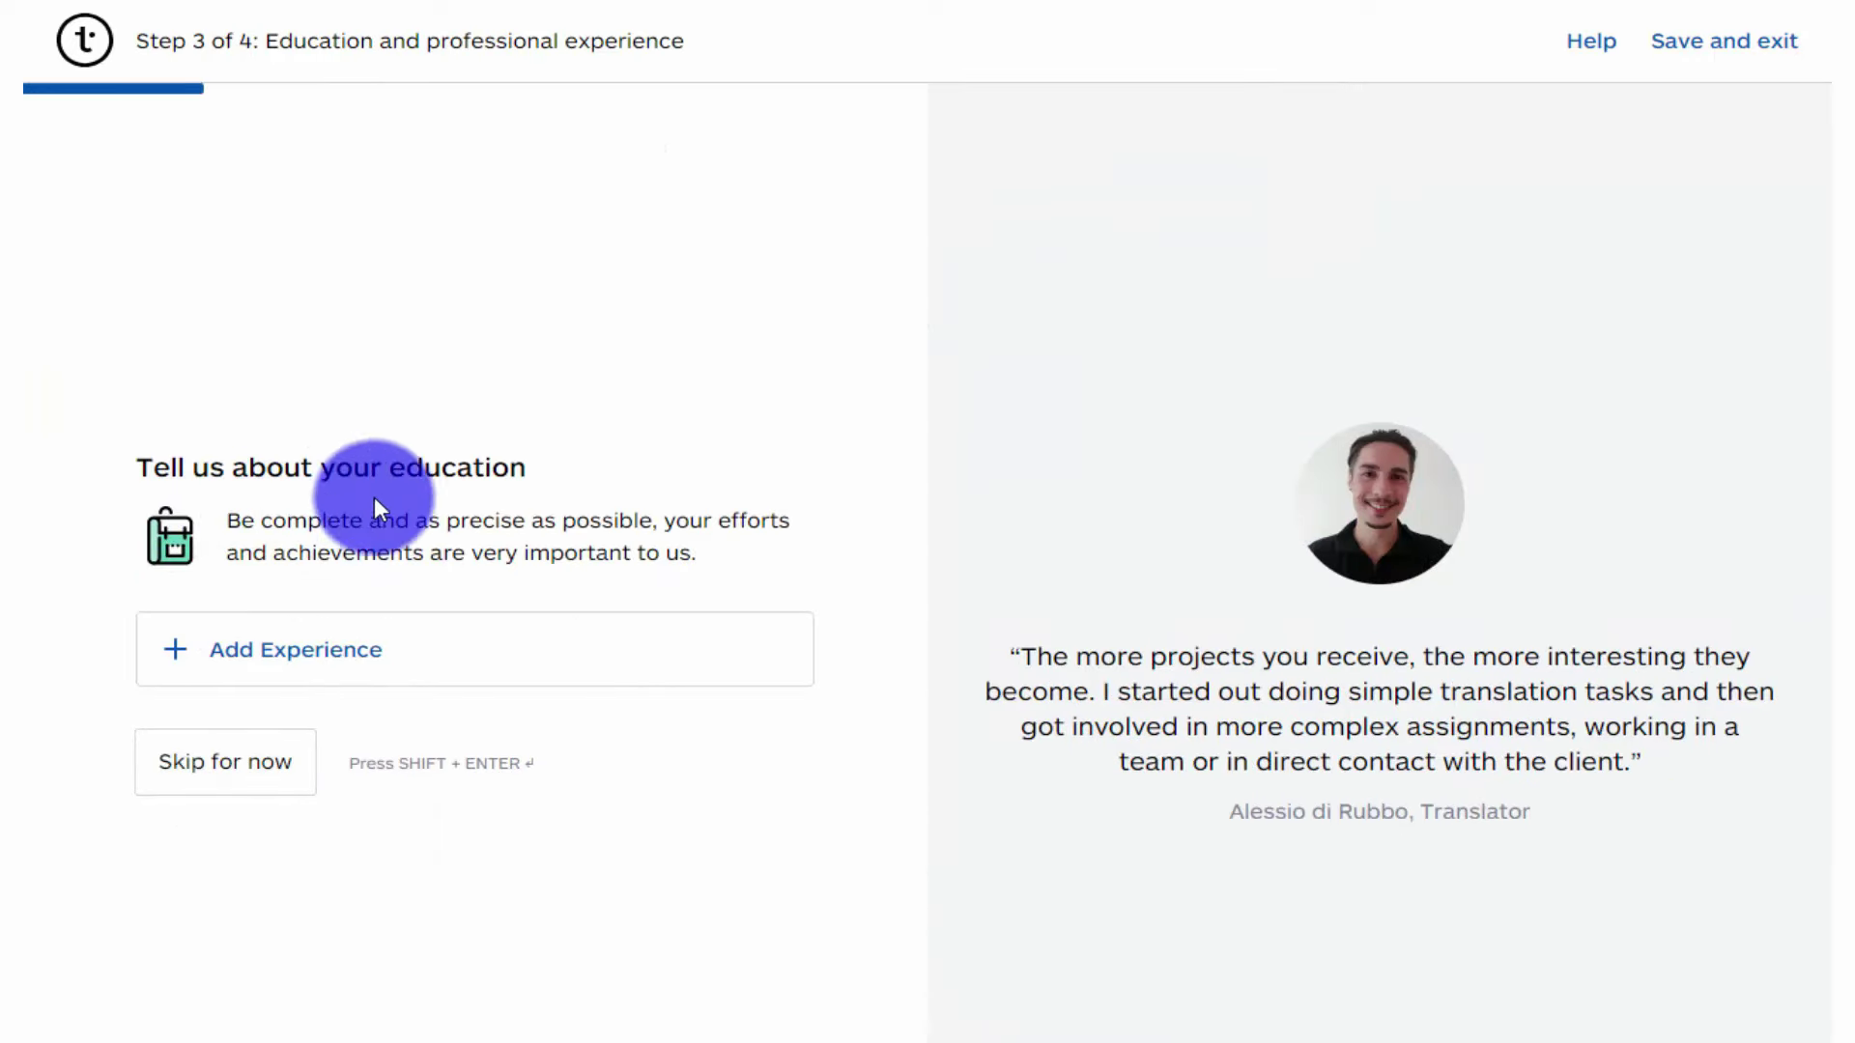
Examine the Add education form, including its university study, other qualification and degree options, and close it without adding an entry
click(364, 649)
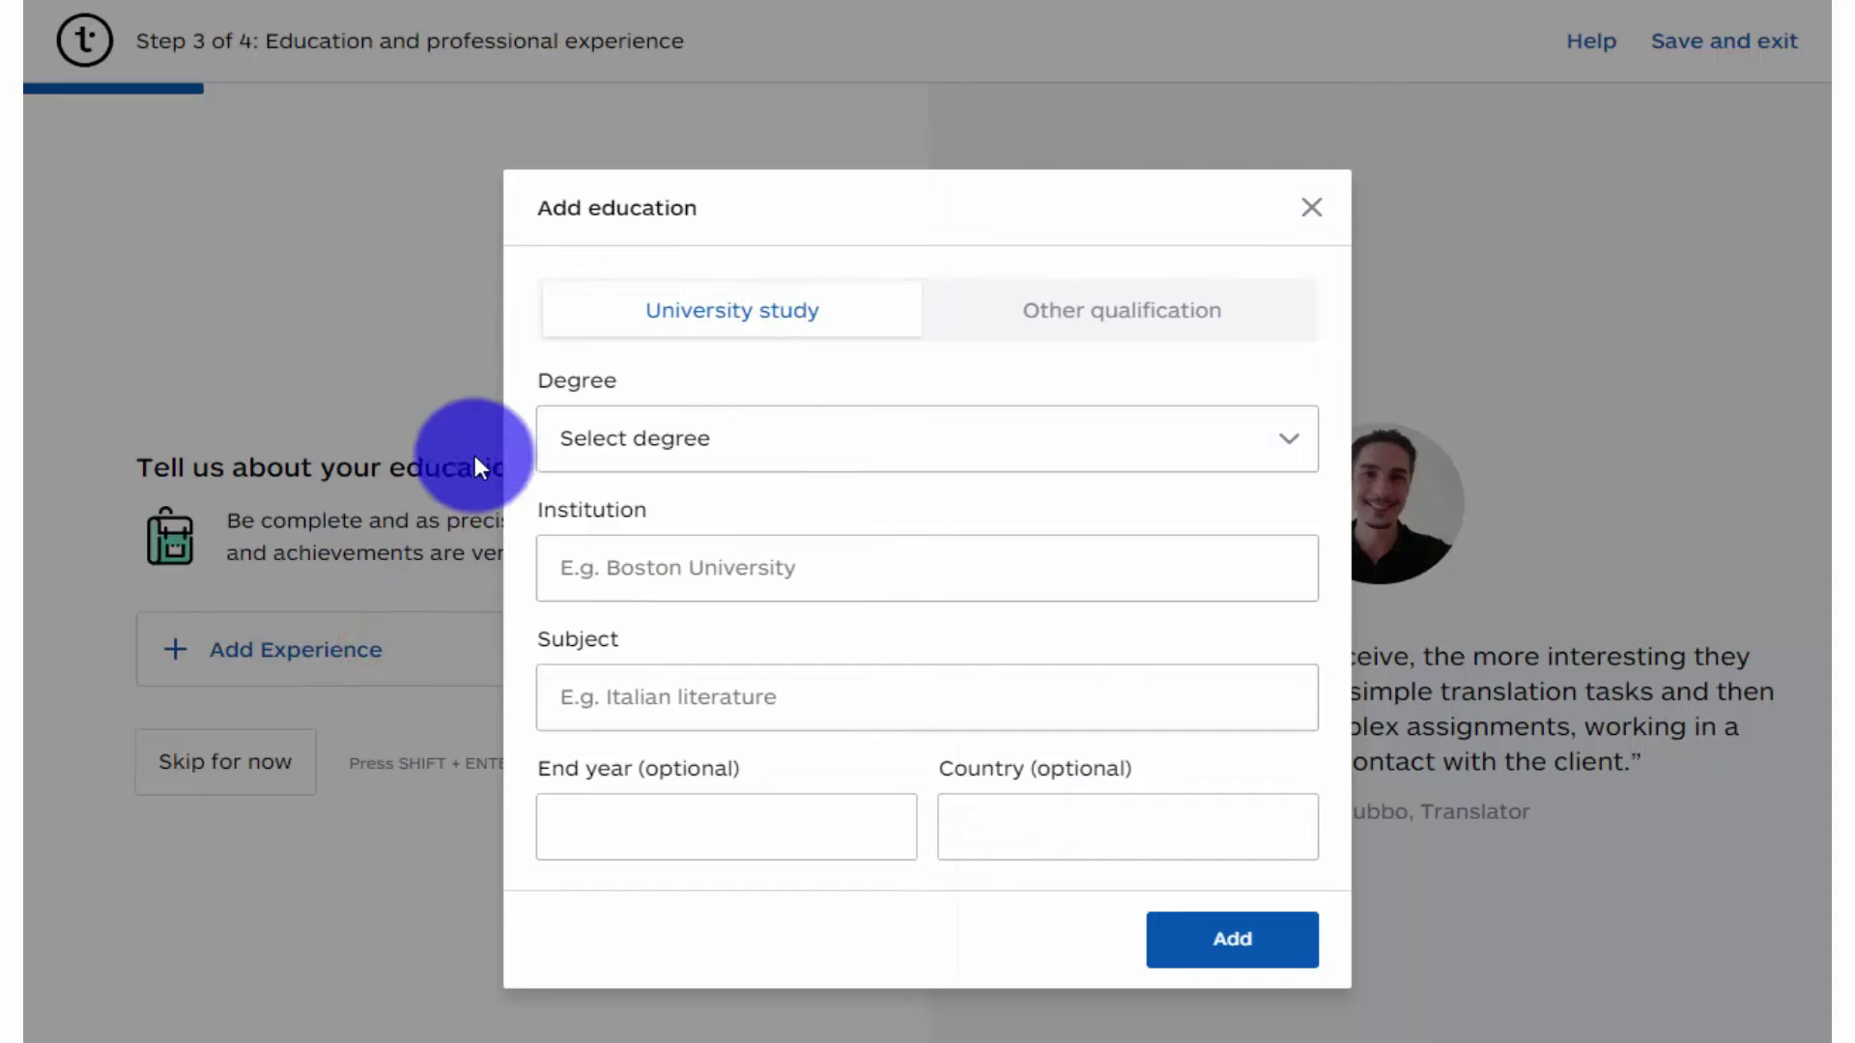
click(1312, 211)
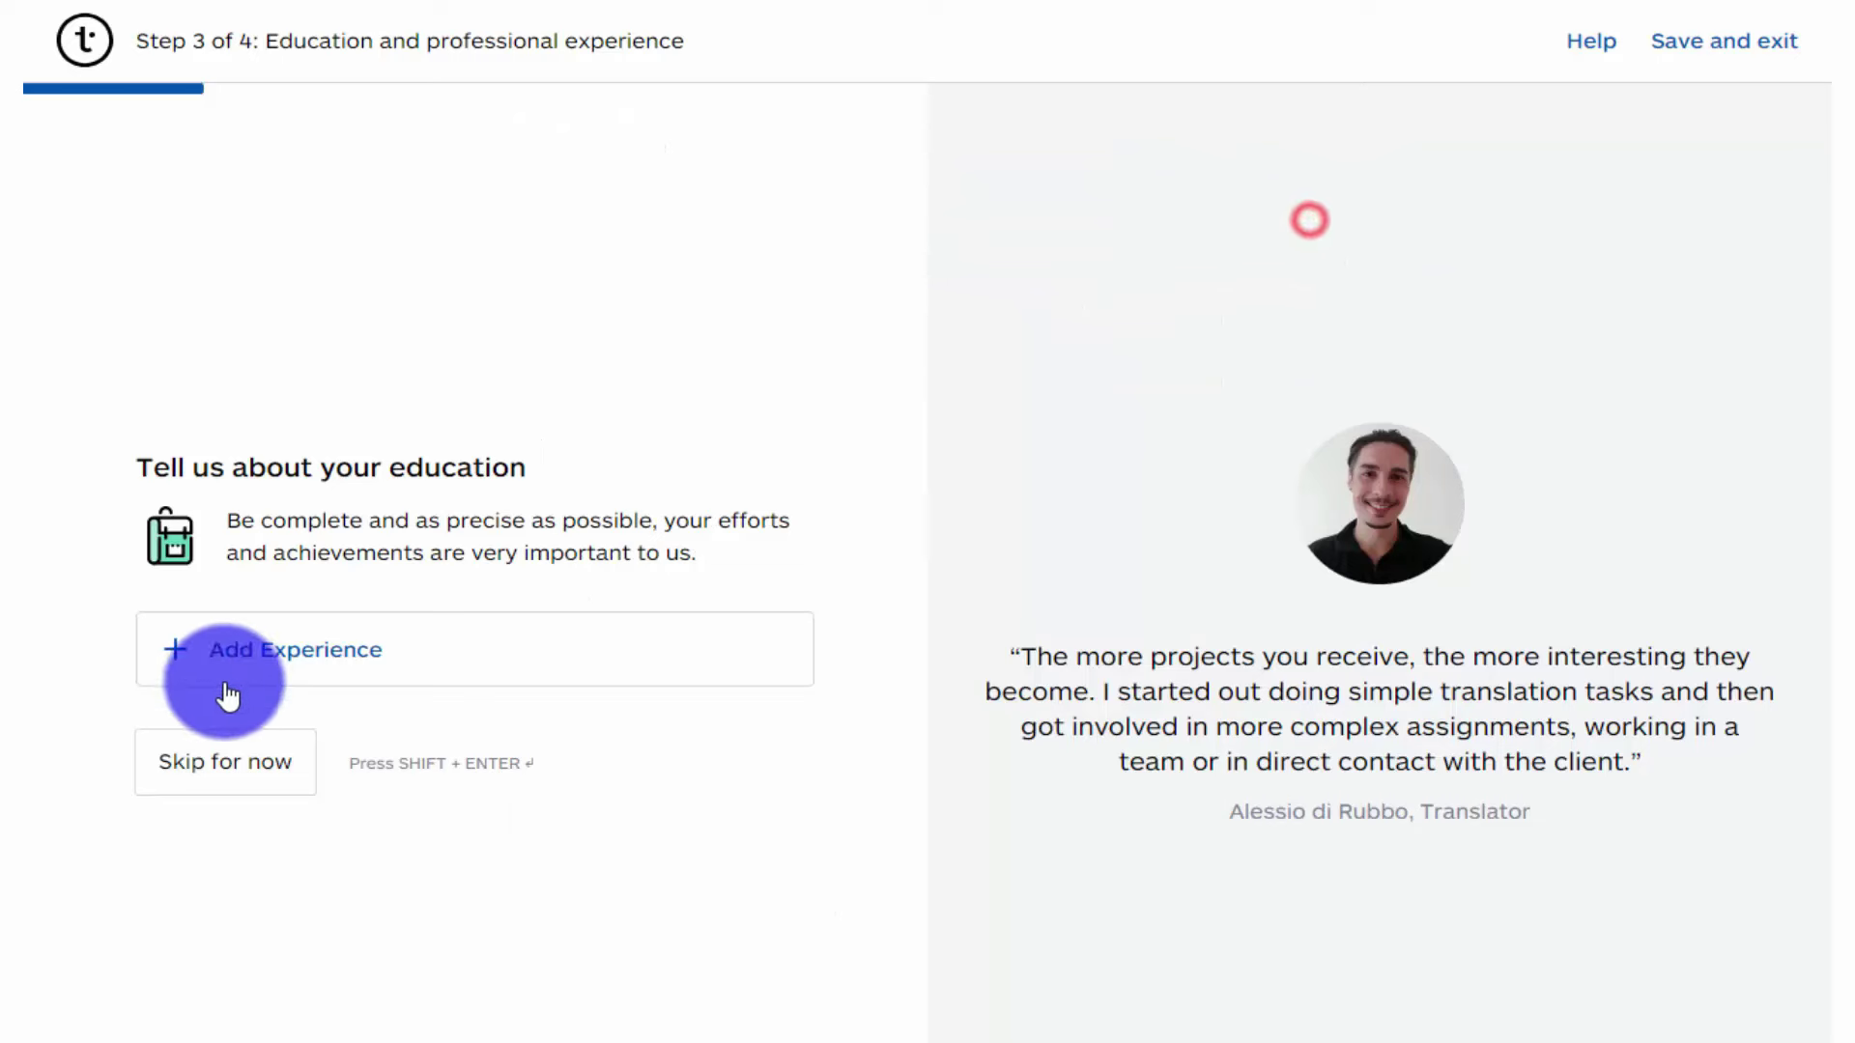
click(348, 660)
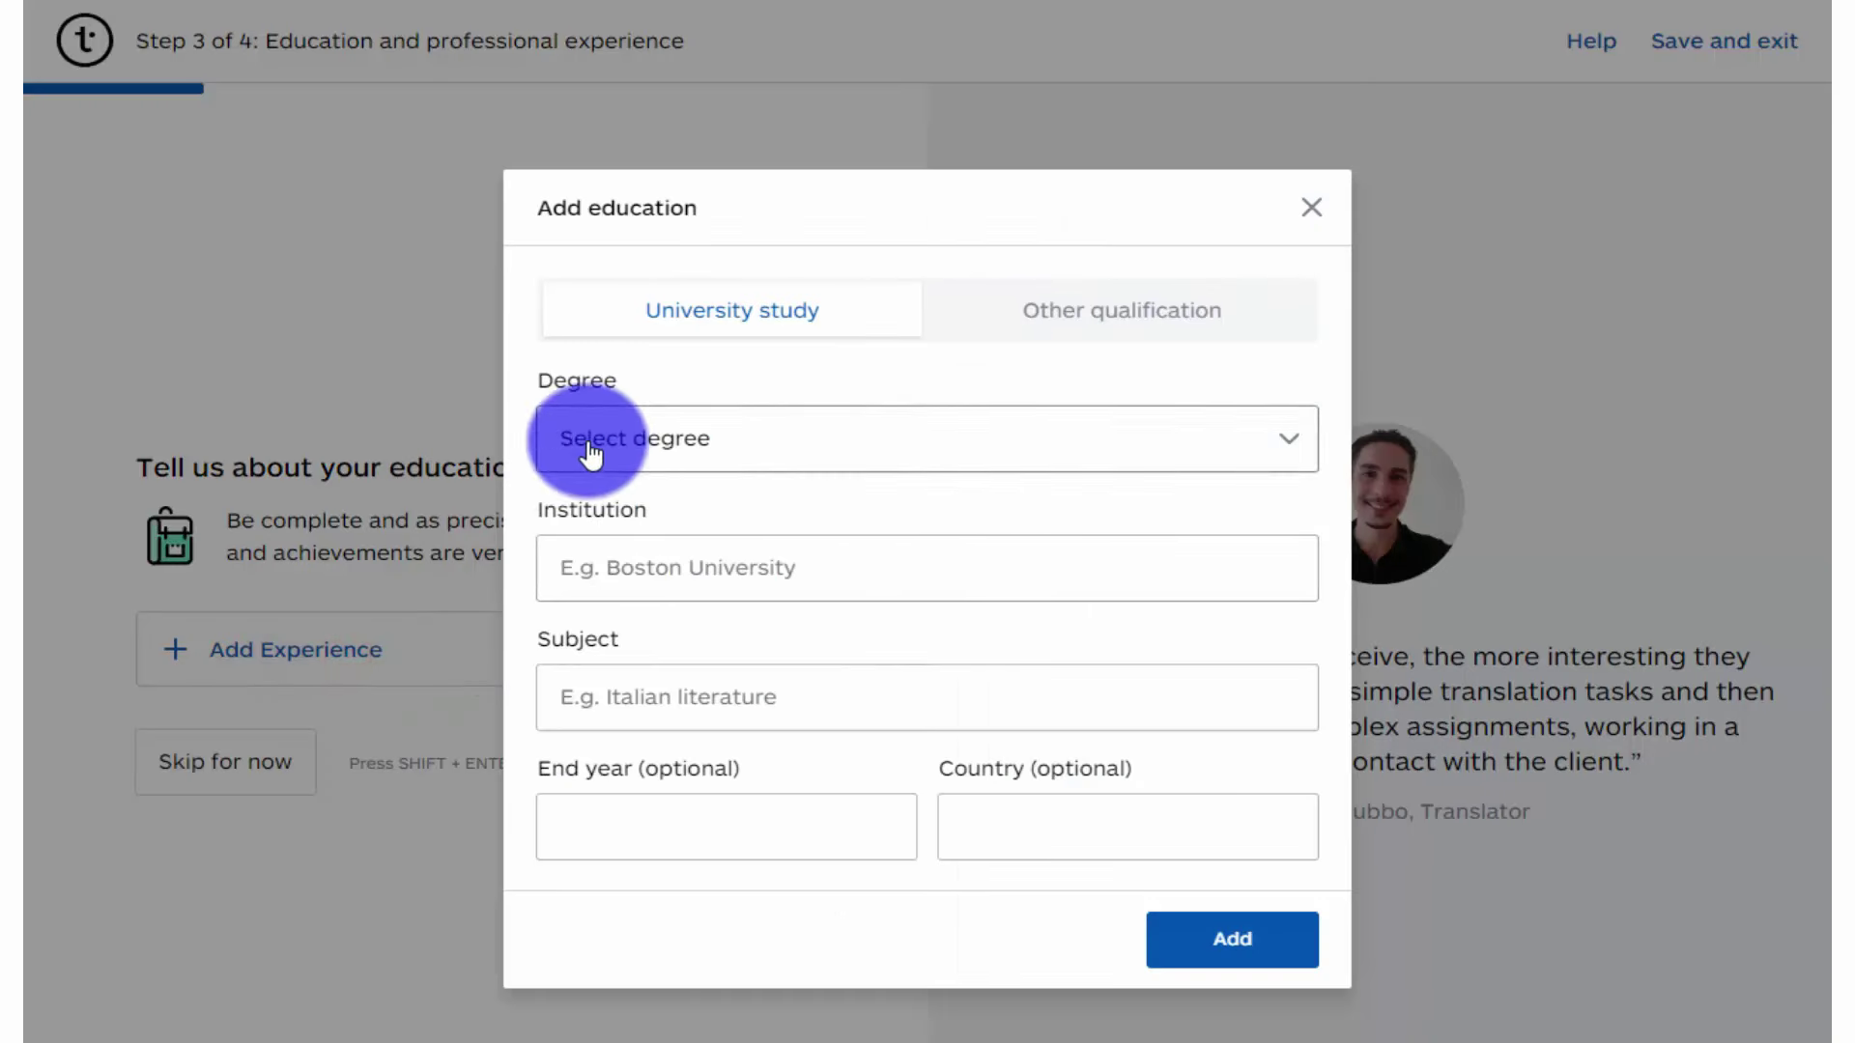
click(1157, 314)
click(694, 338)
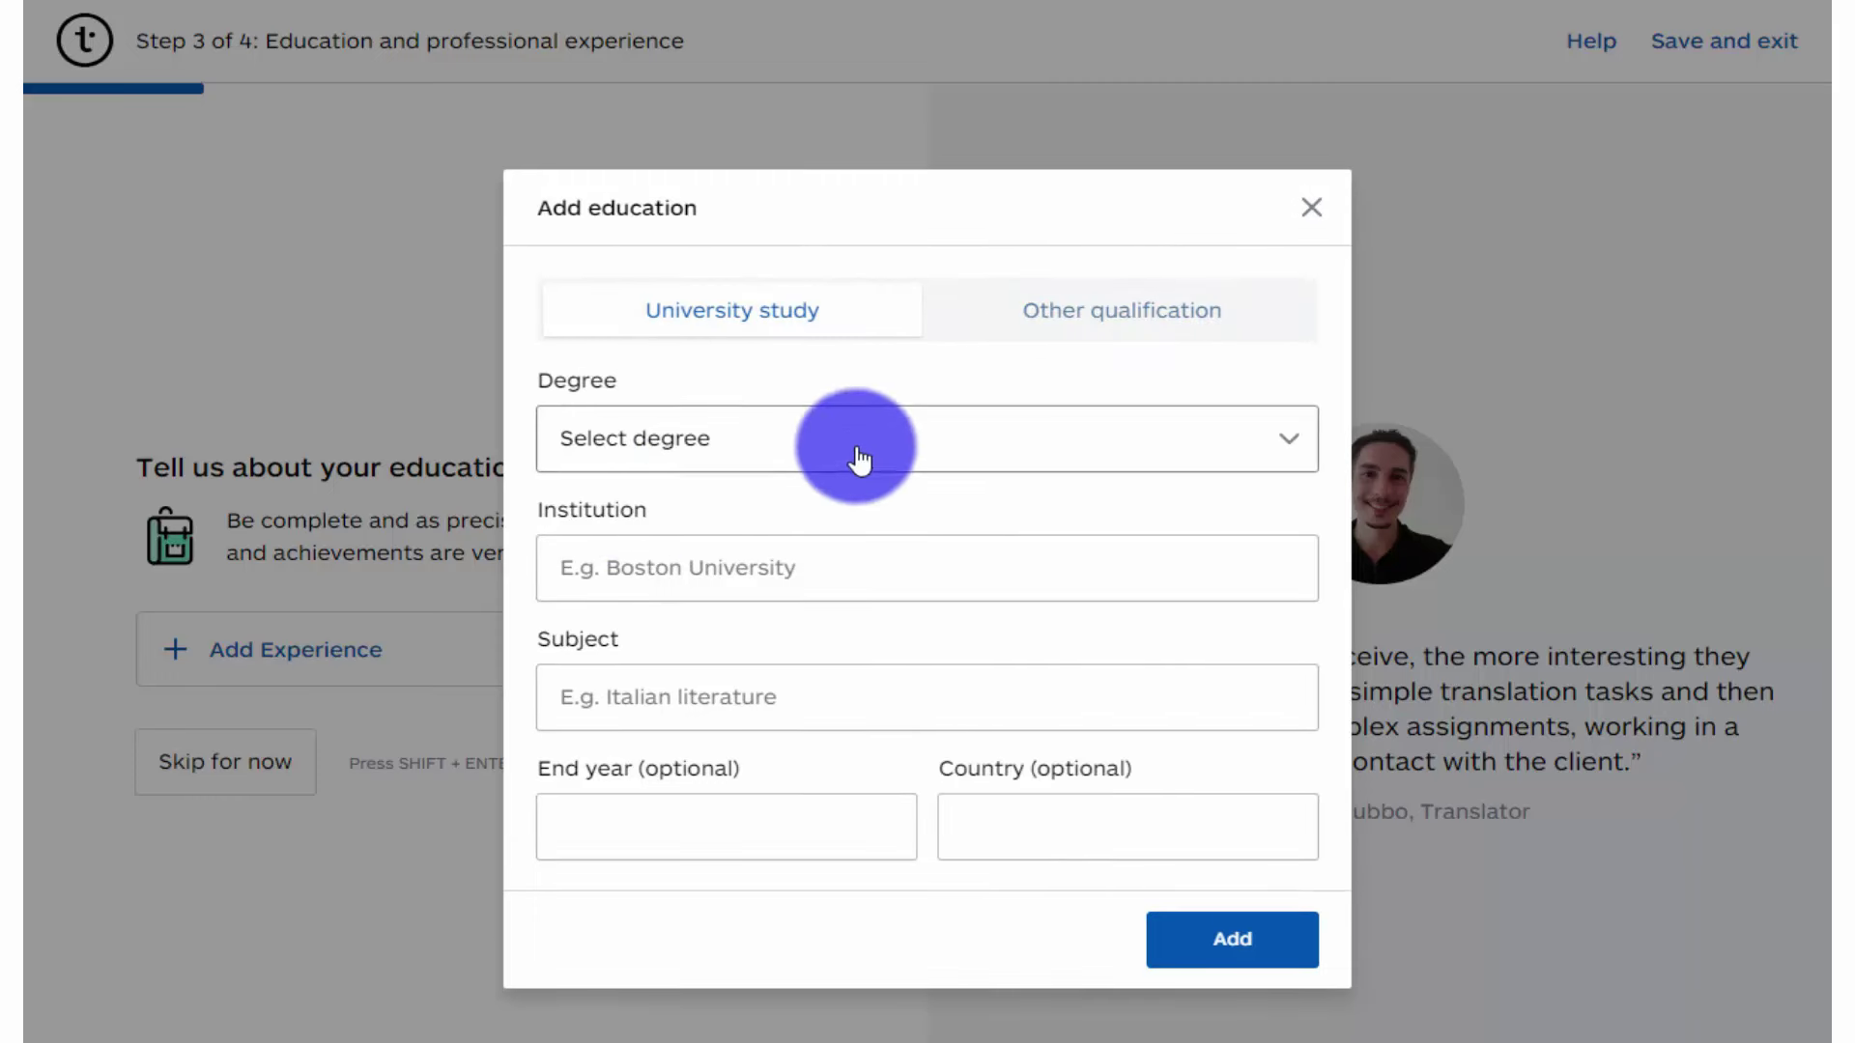
click(1009, 427)
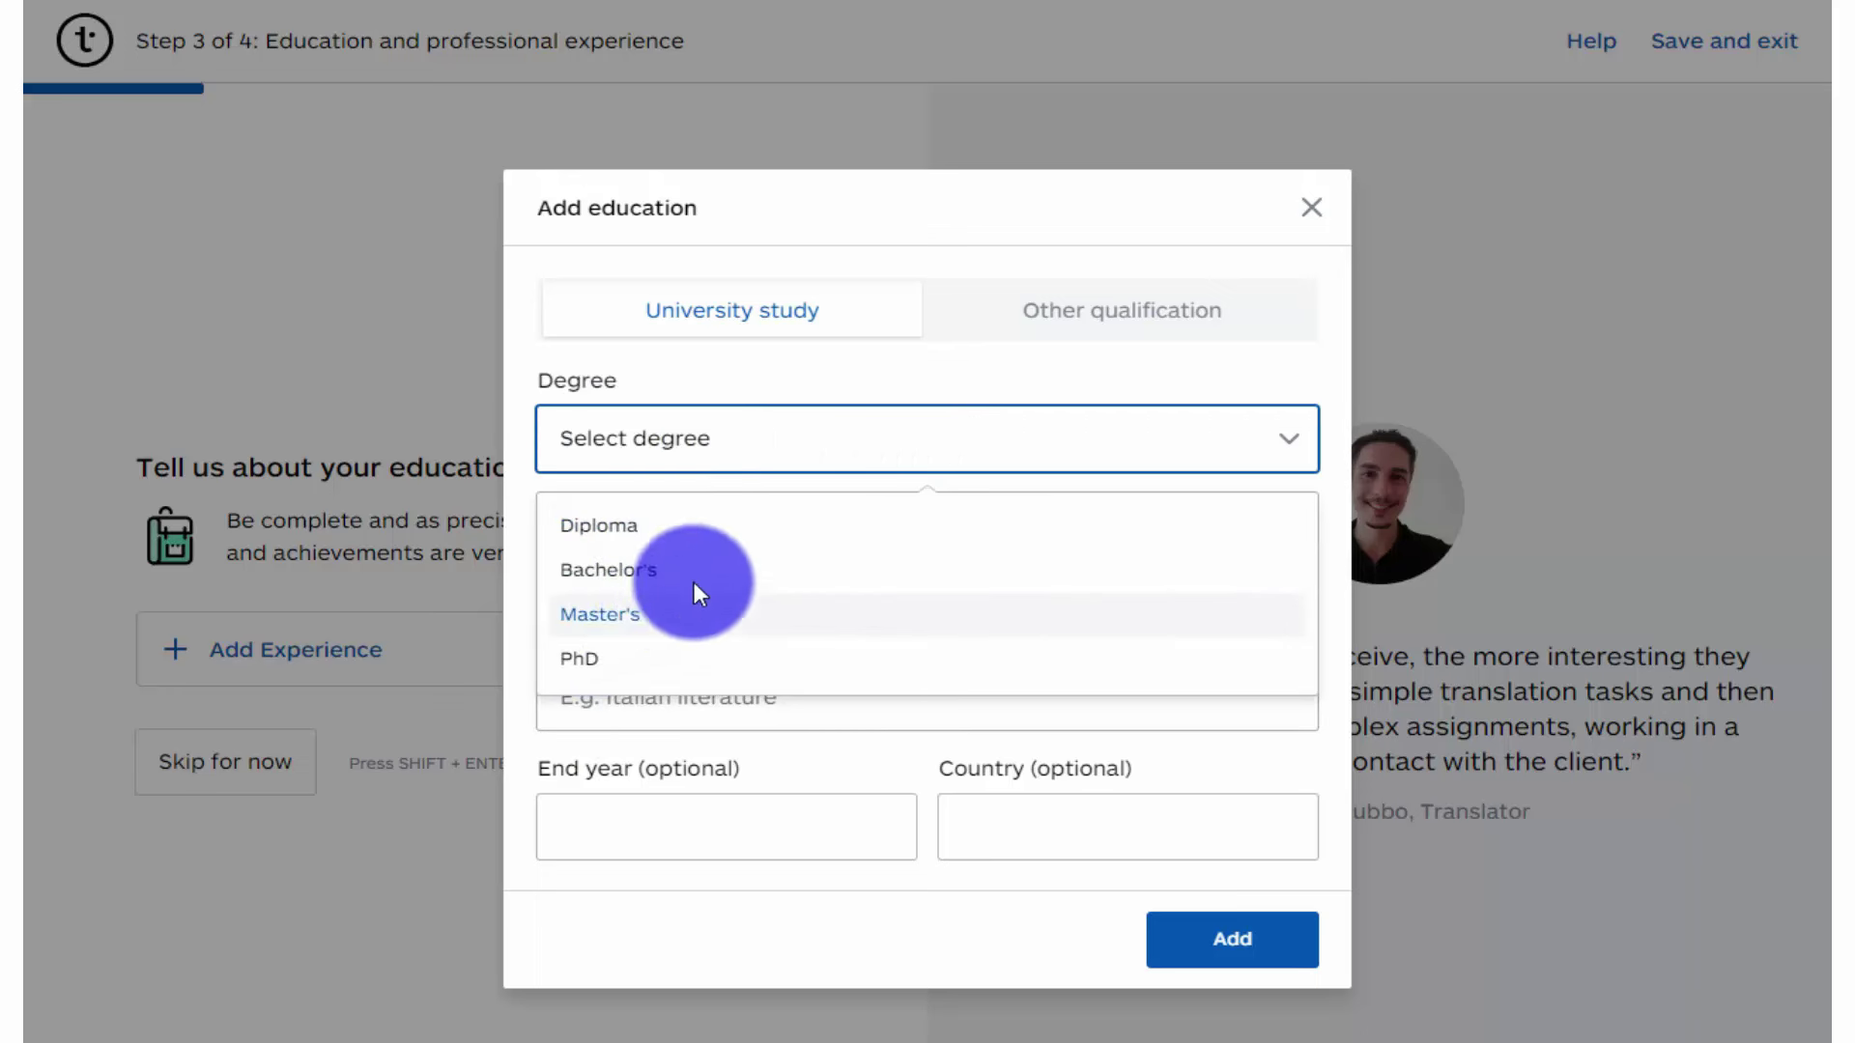
click(451, 318)
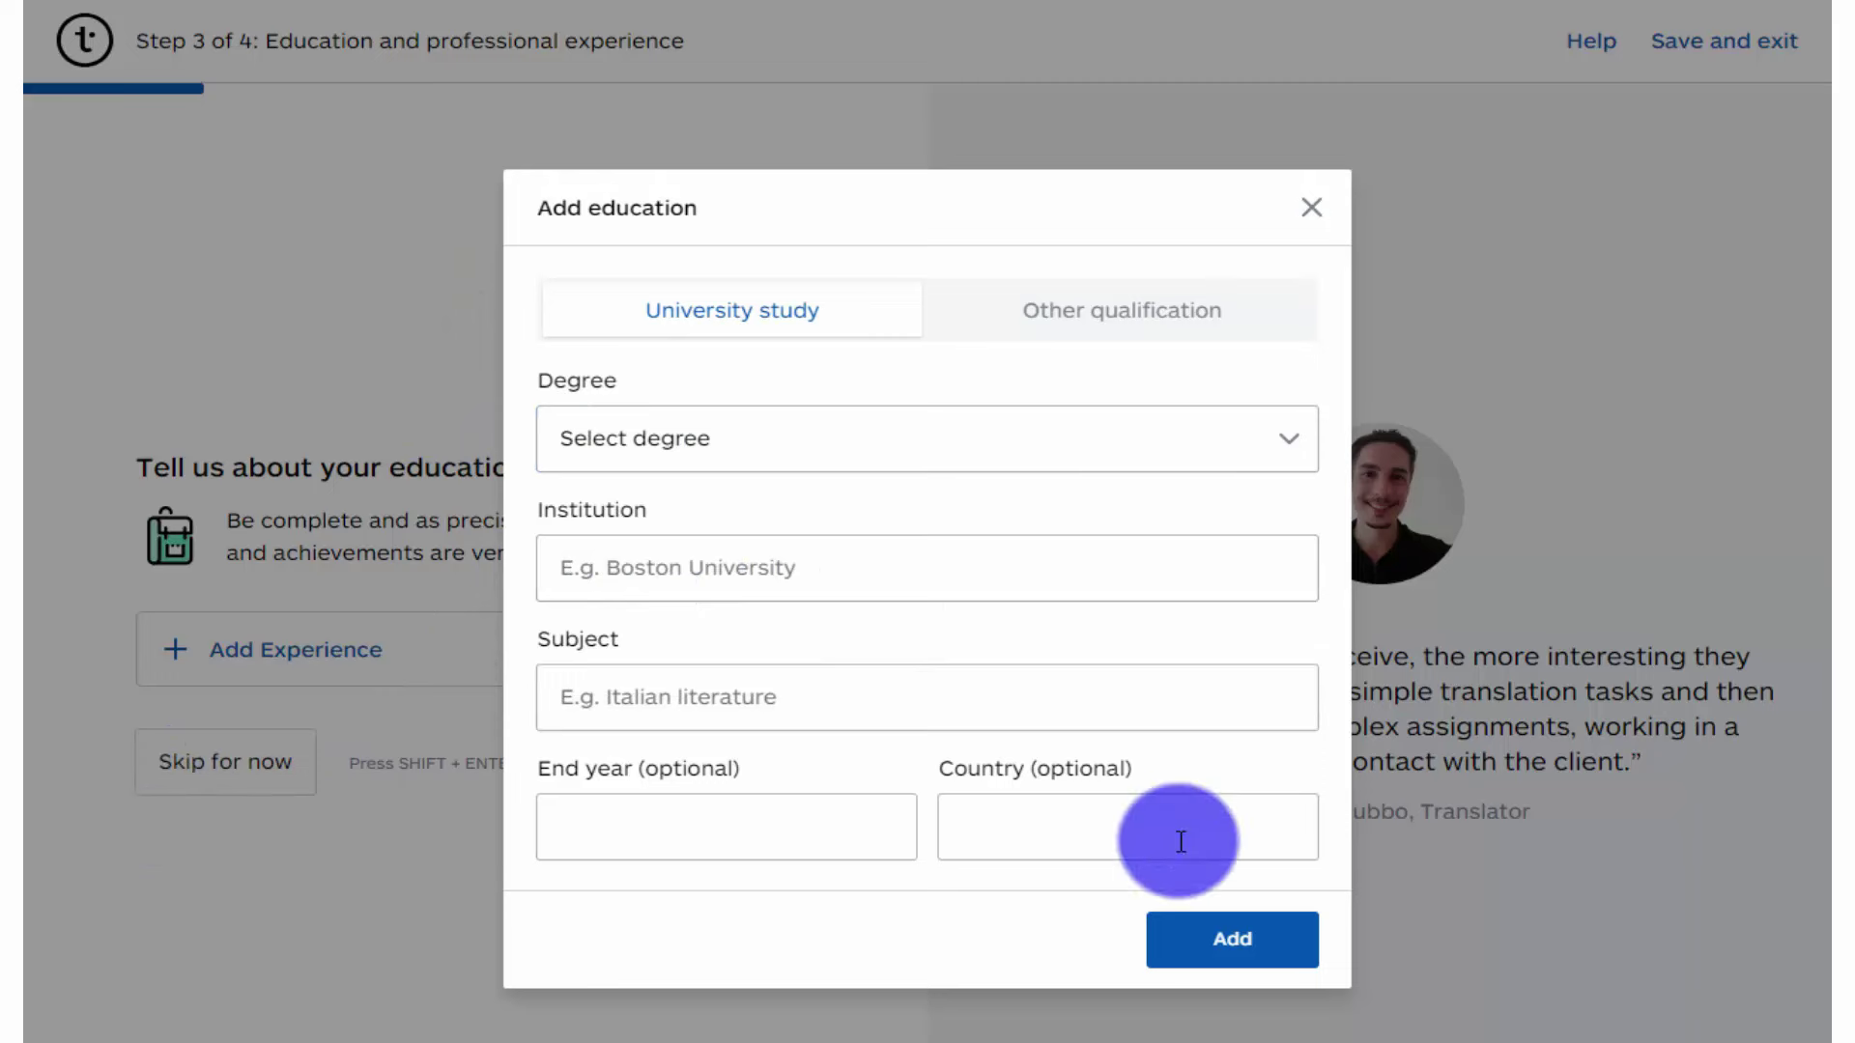
click(772, 436)
click(831, 435)
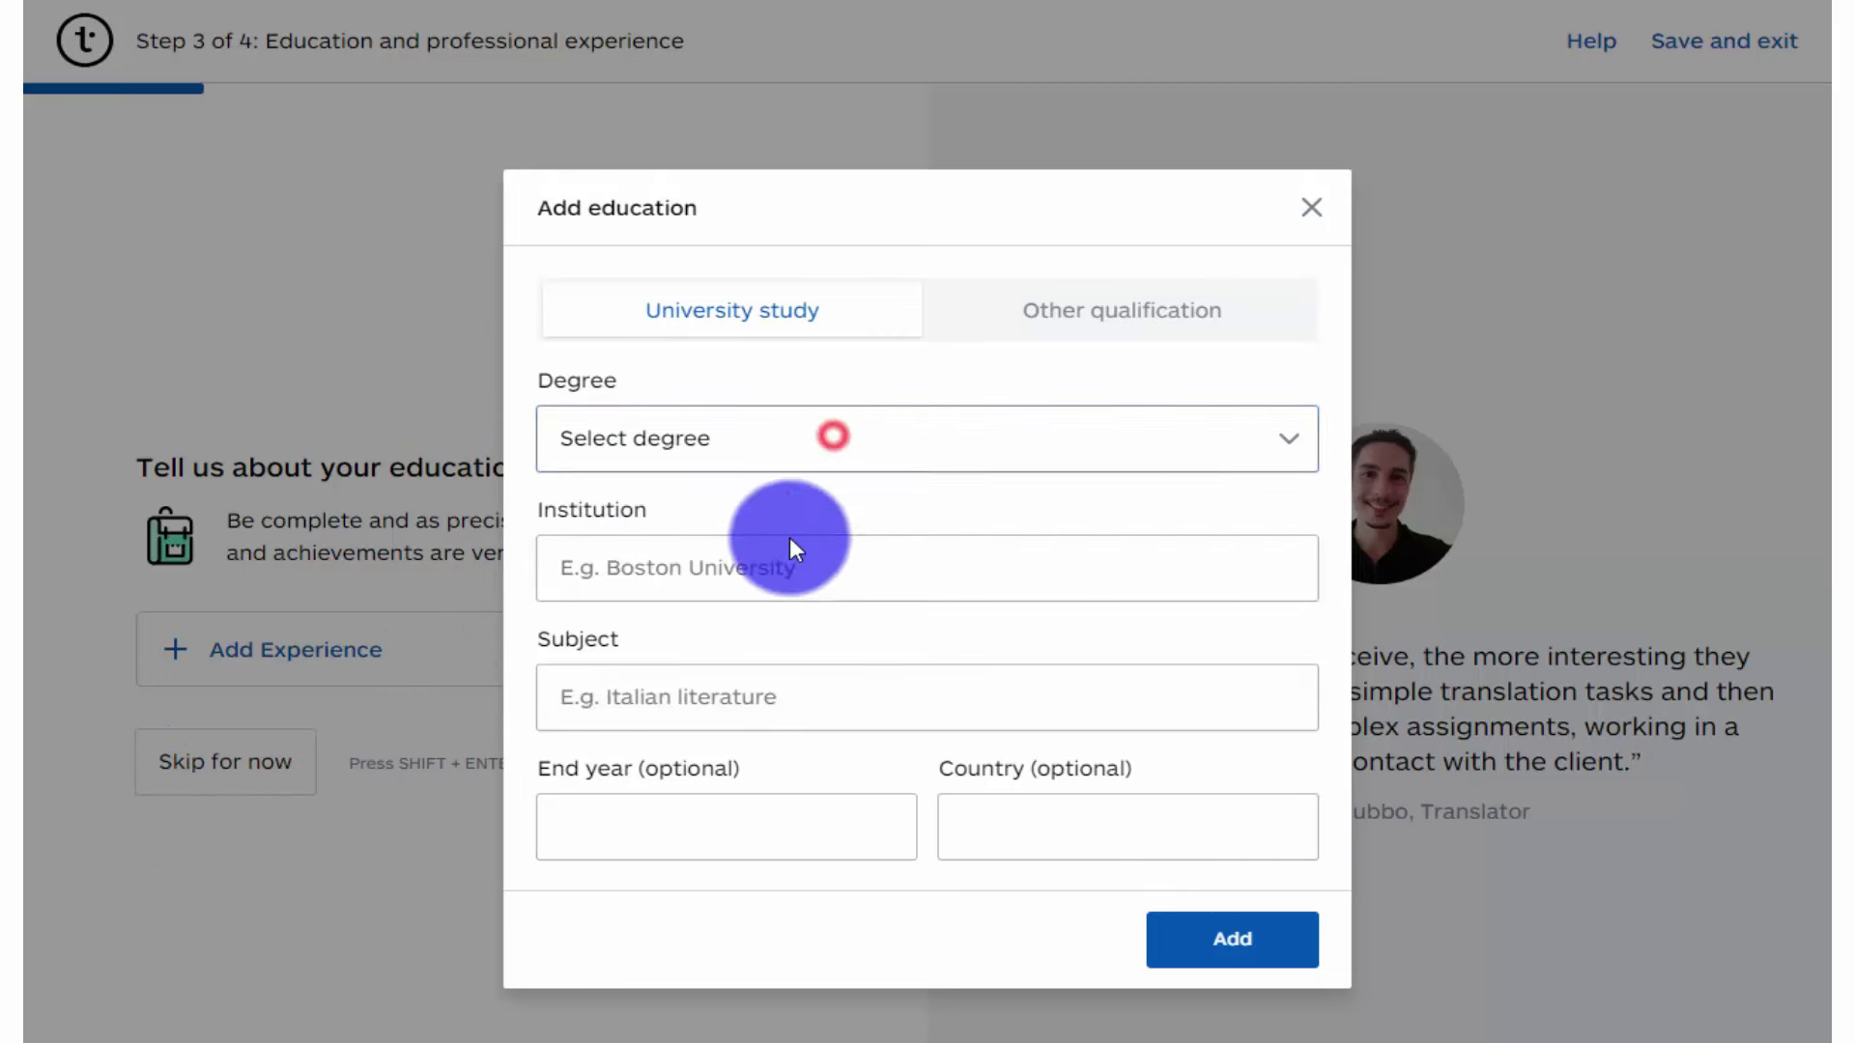
click(894, 447)
click(373, 855)
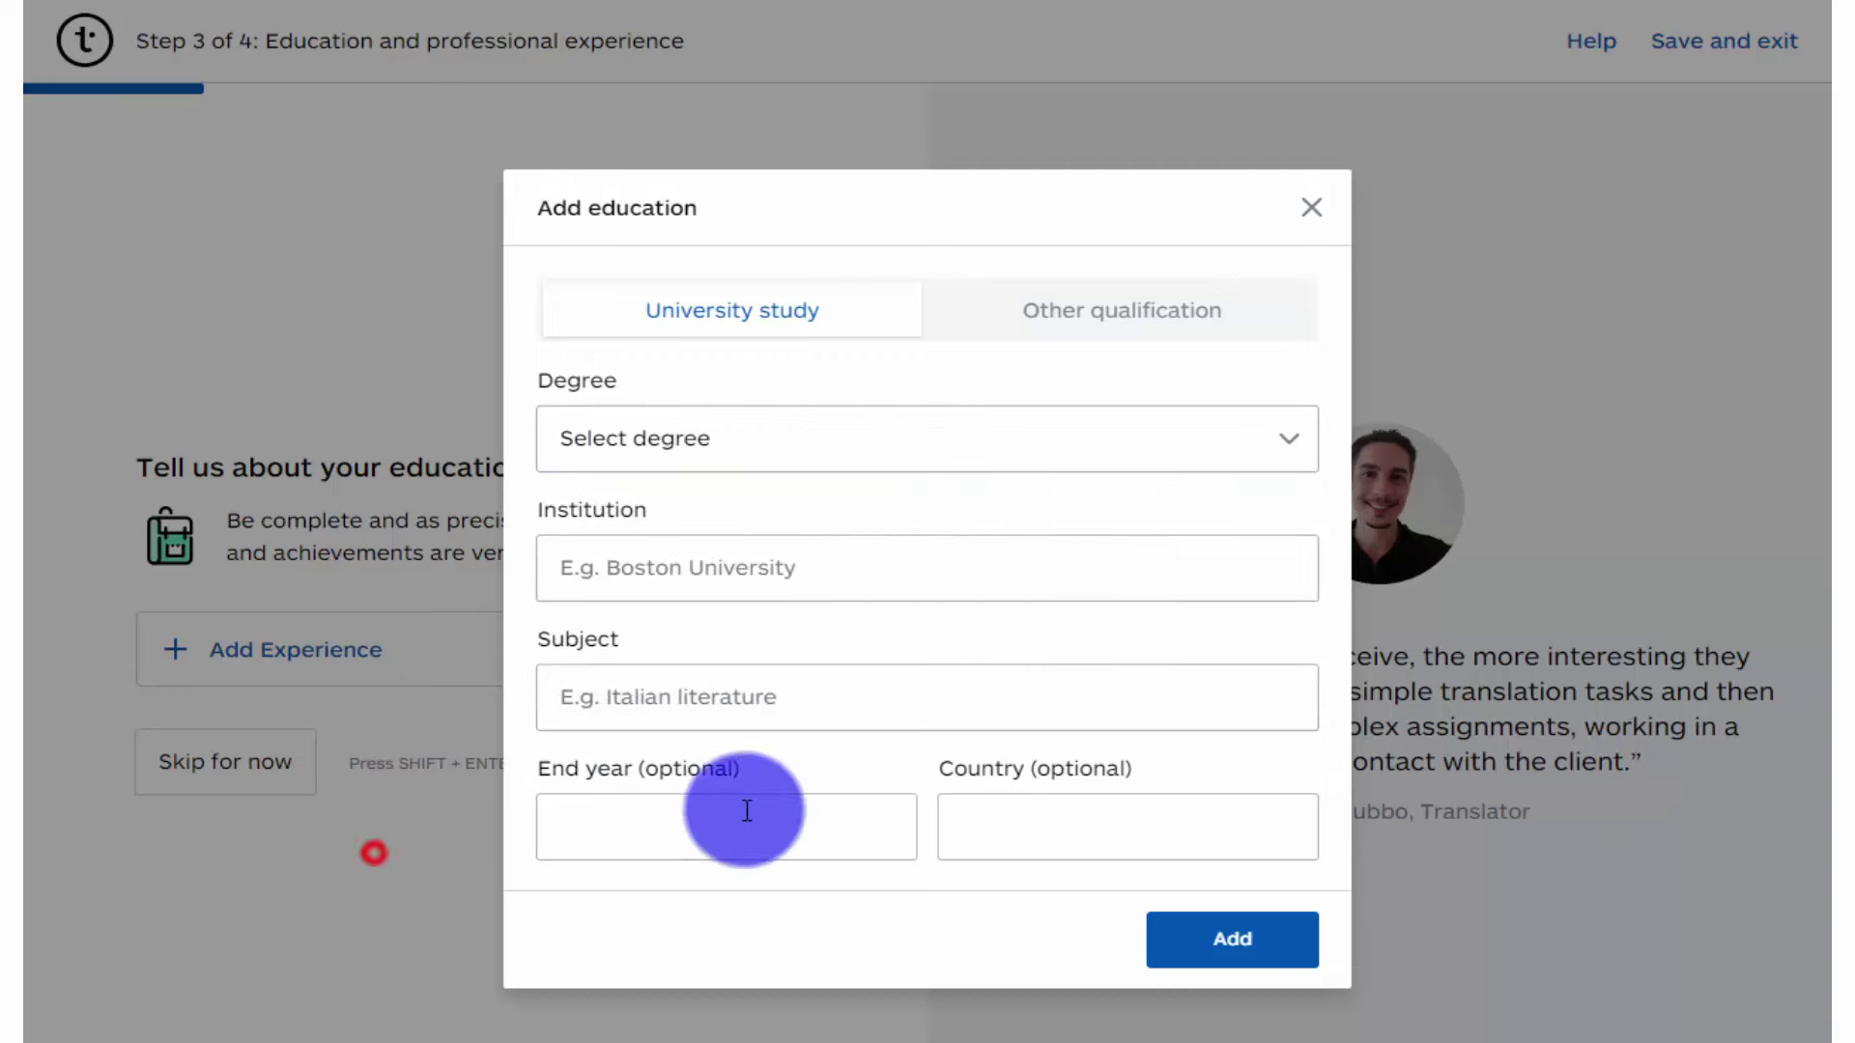
click(1311, 207)
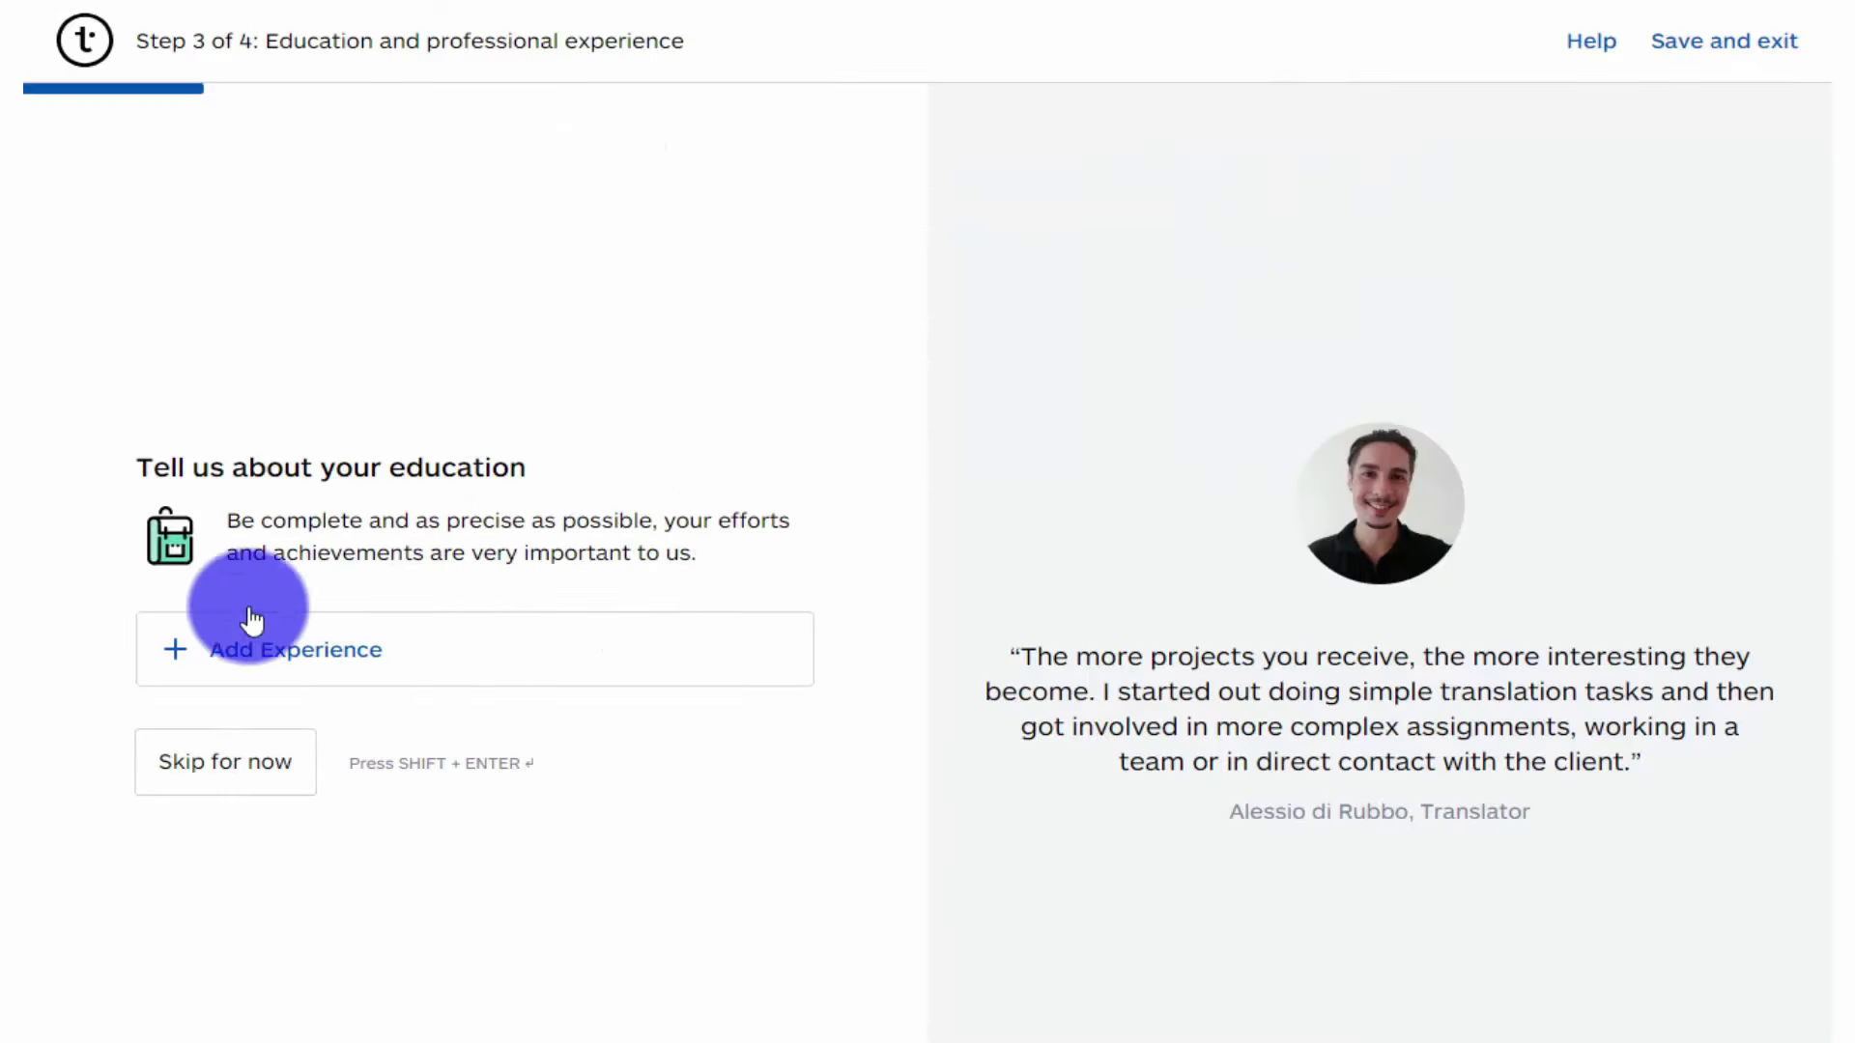
Skip the education question, confirm skipping it, and continue to the professional experience question
click(200, 770)
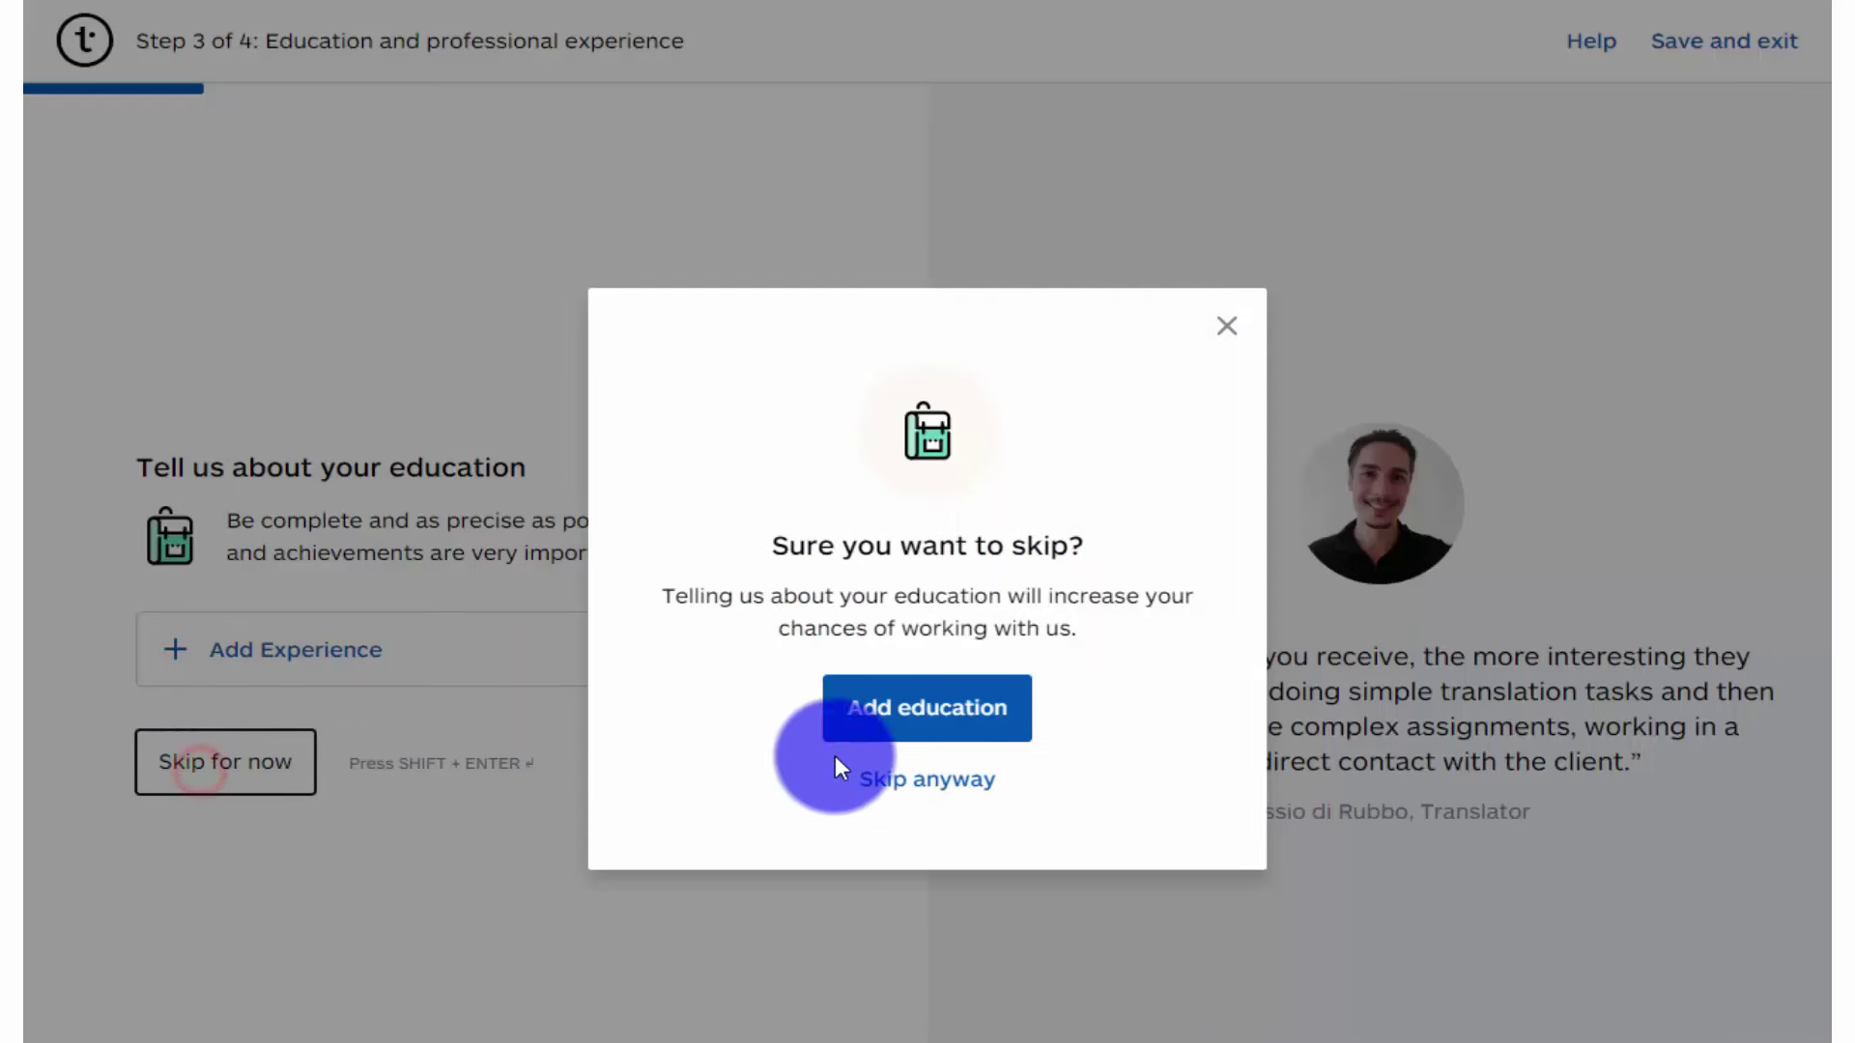
click(932, 778)
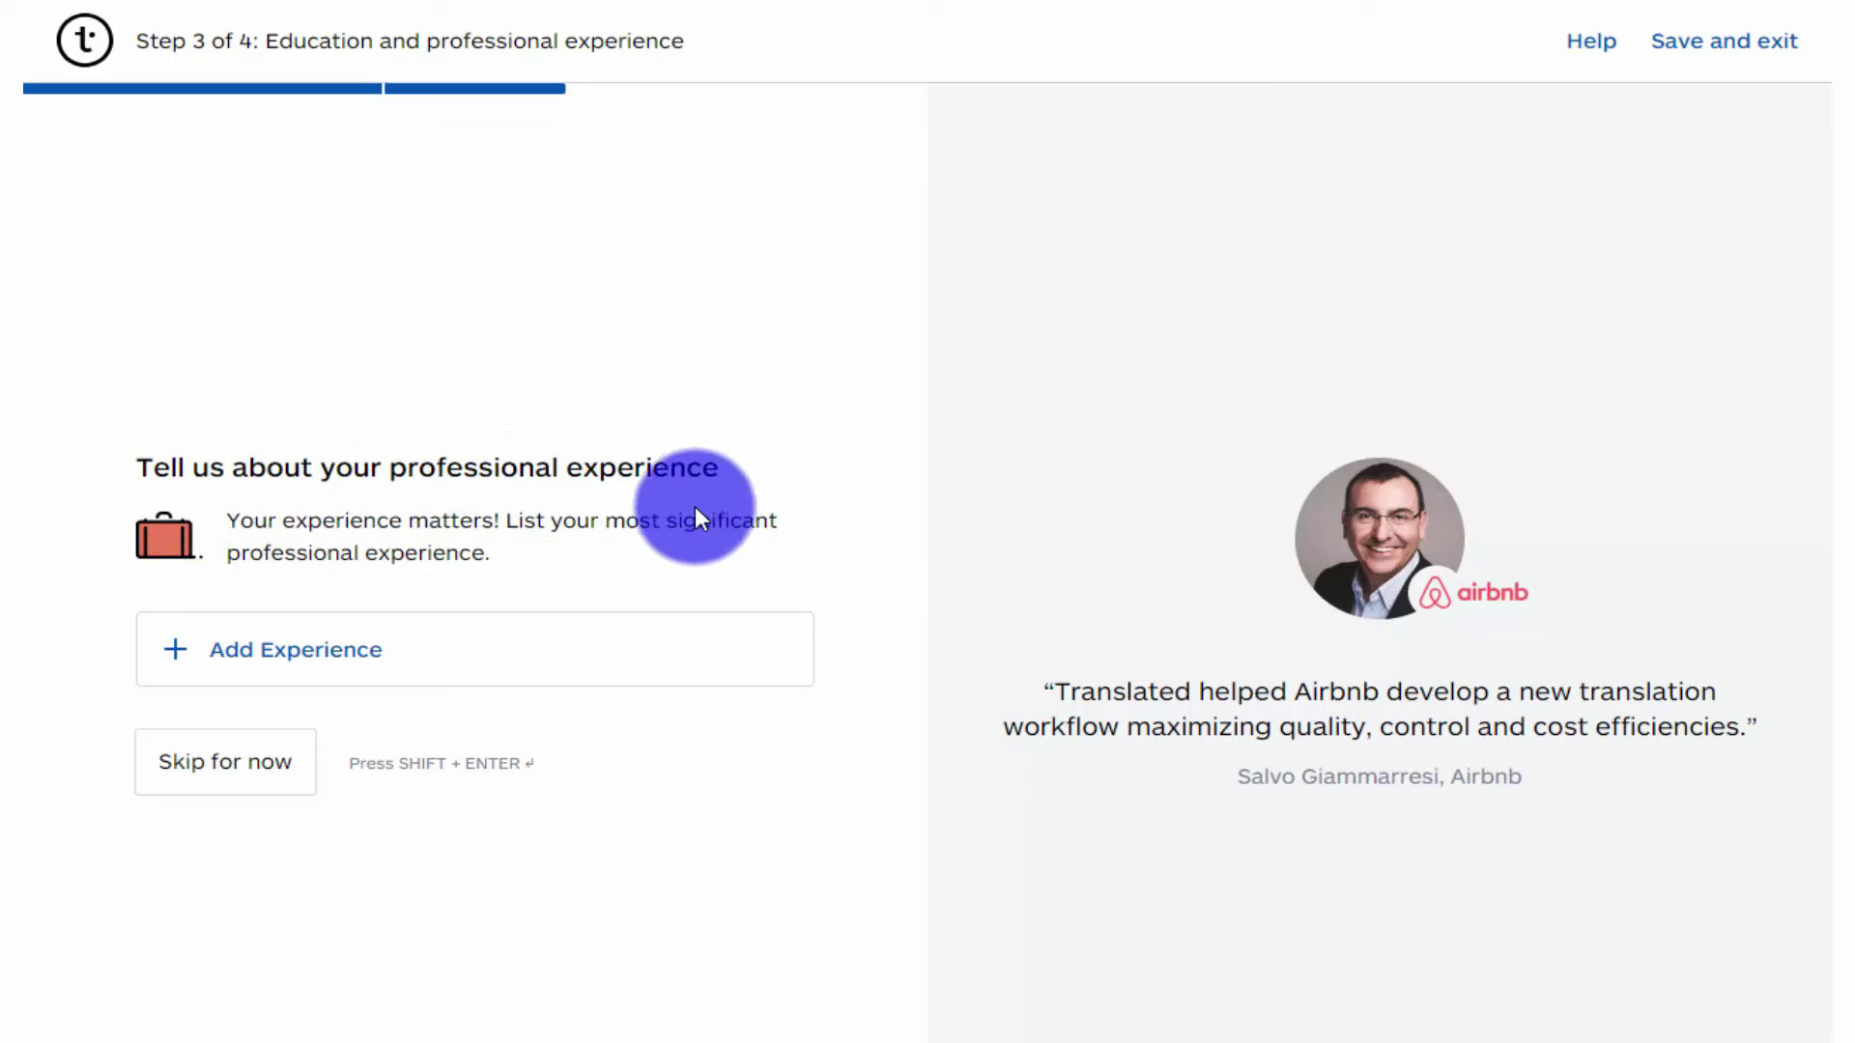
drag(136, 467, 728, 464)
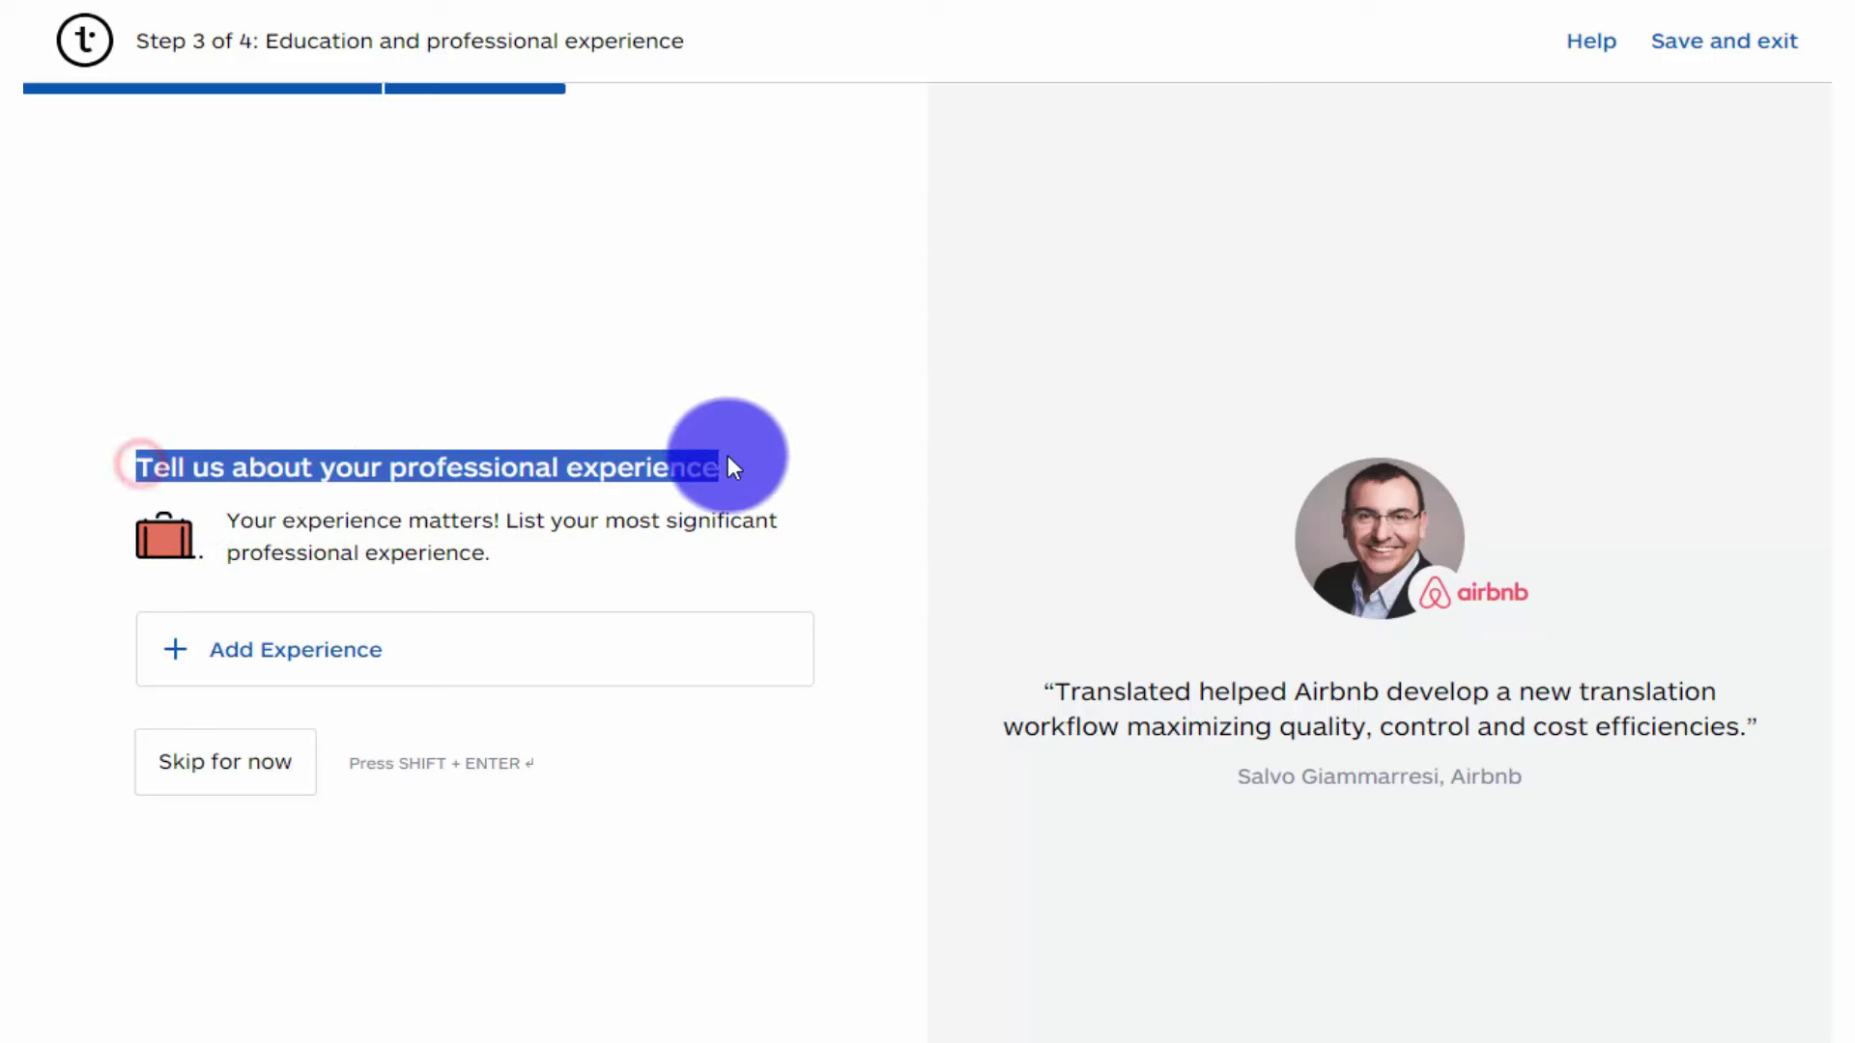
click(470, 465)
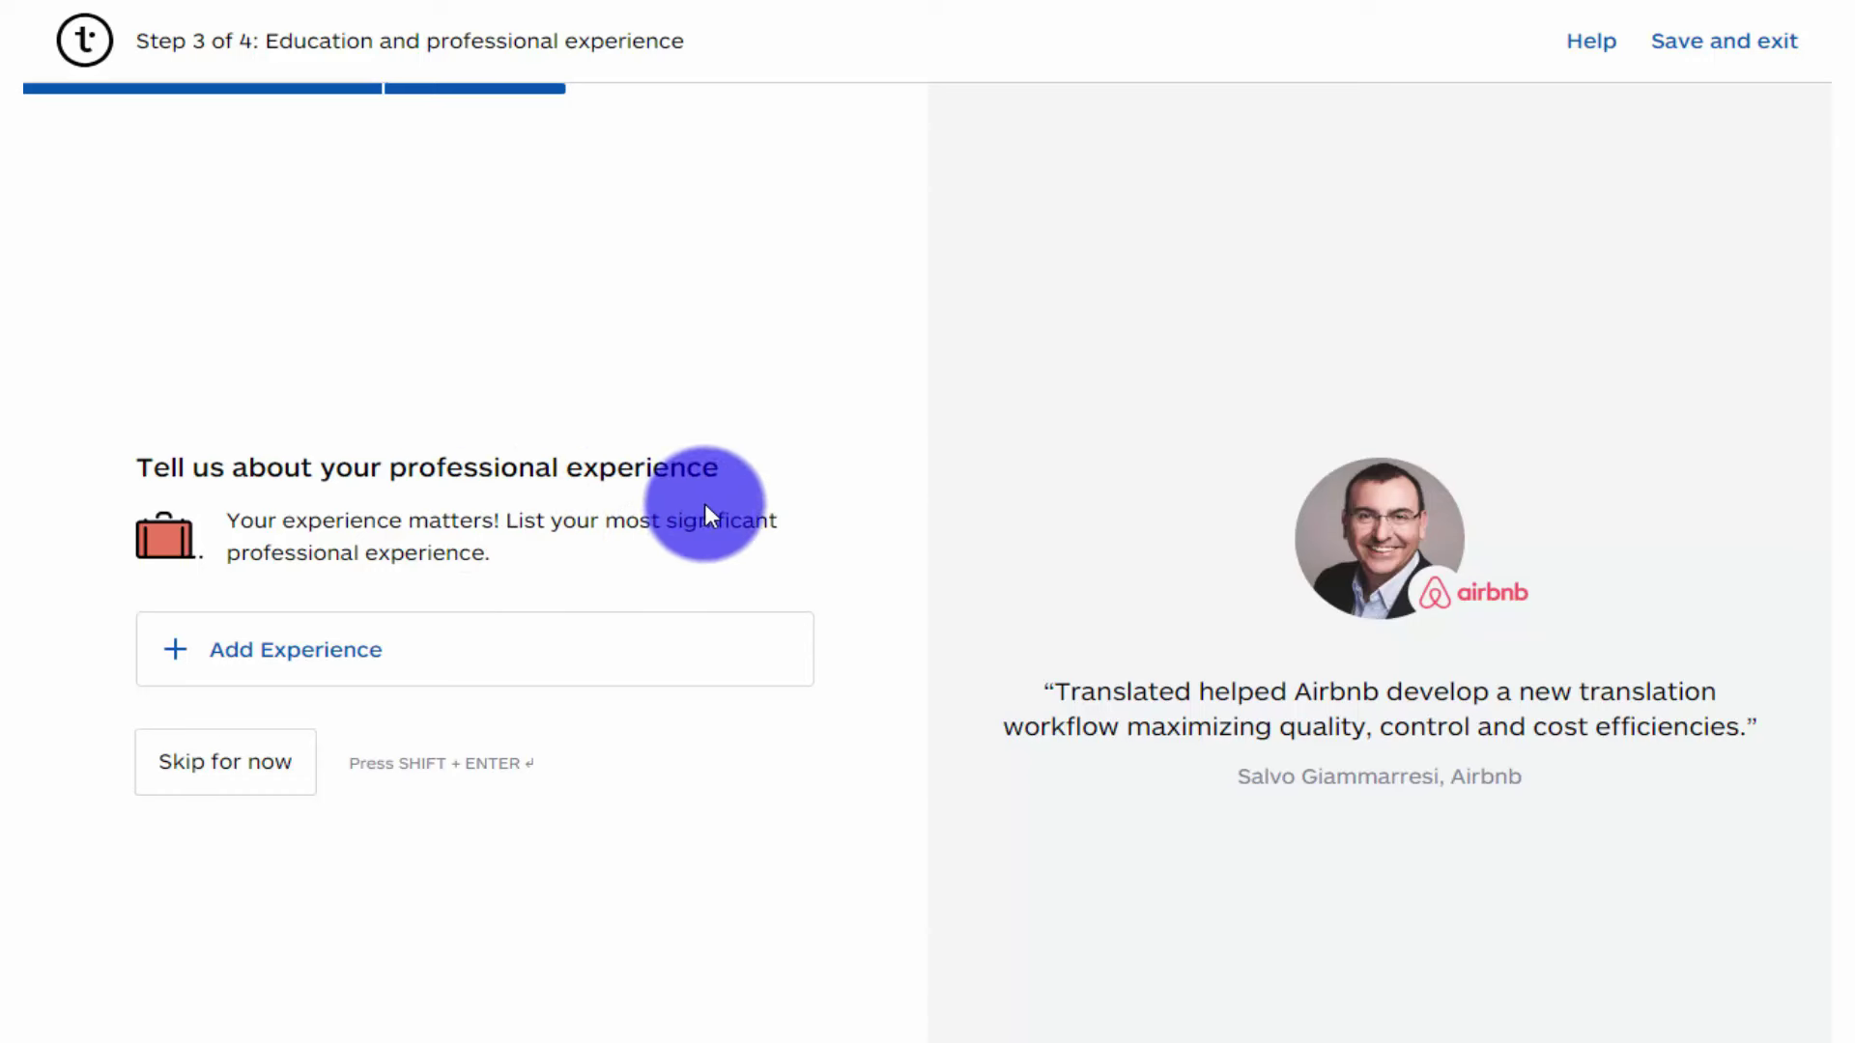
Look over the Add professional experience form without adding an entry, and skip the professional experience question
click(390, 676)
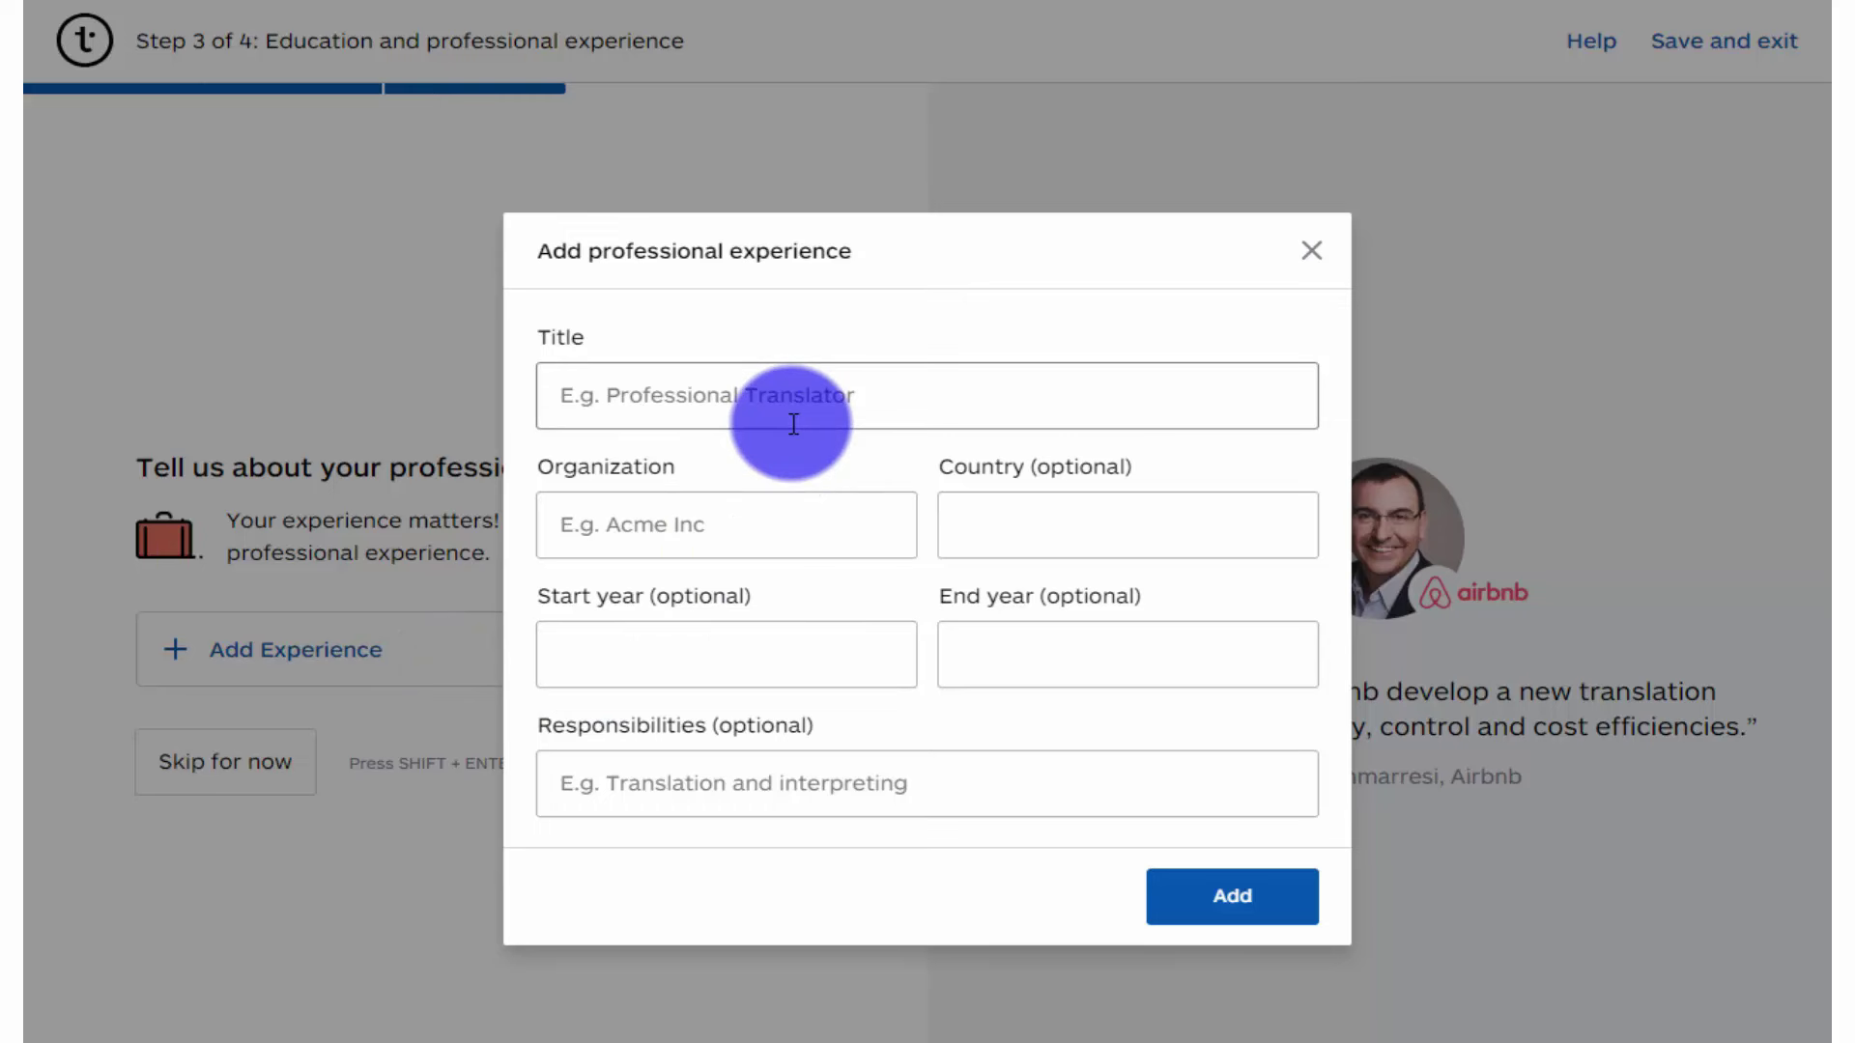
click(647, 406)
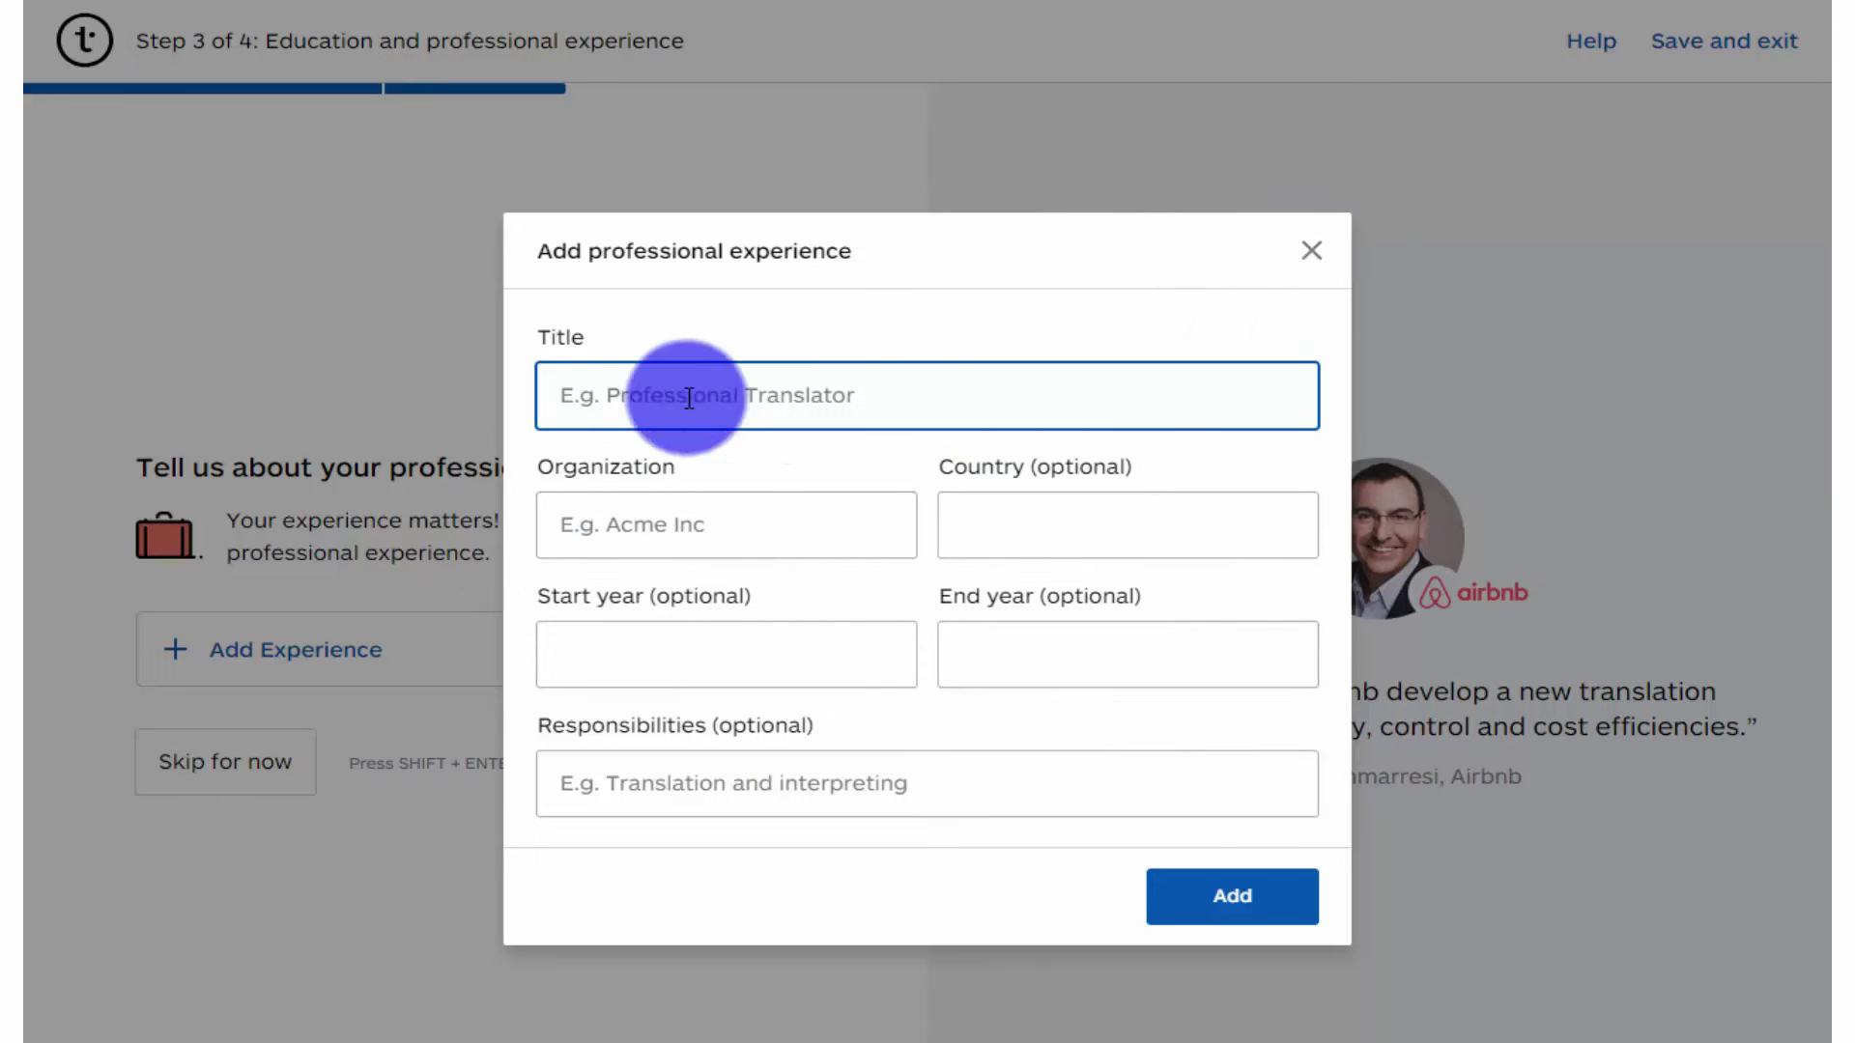
click(1313, 254)
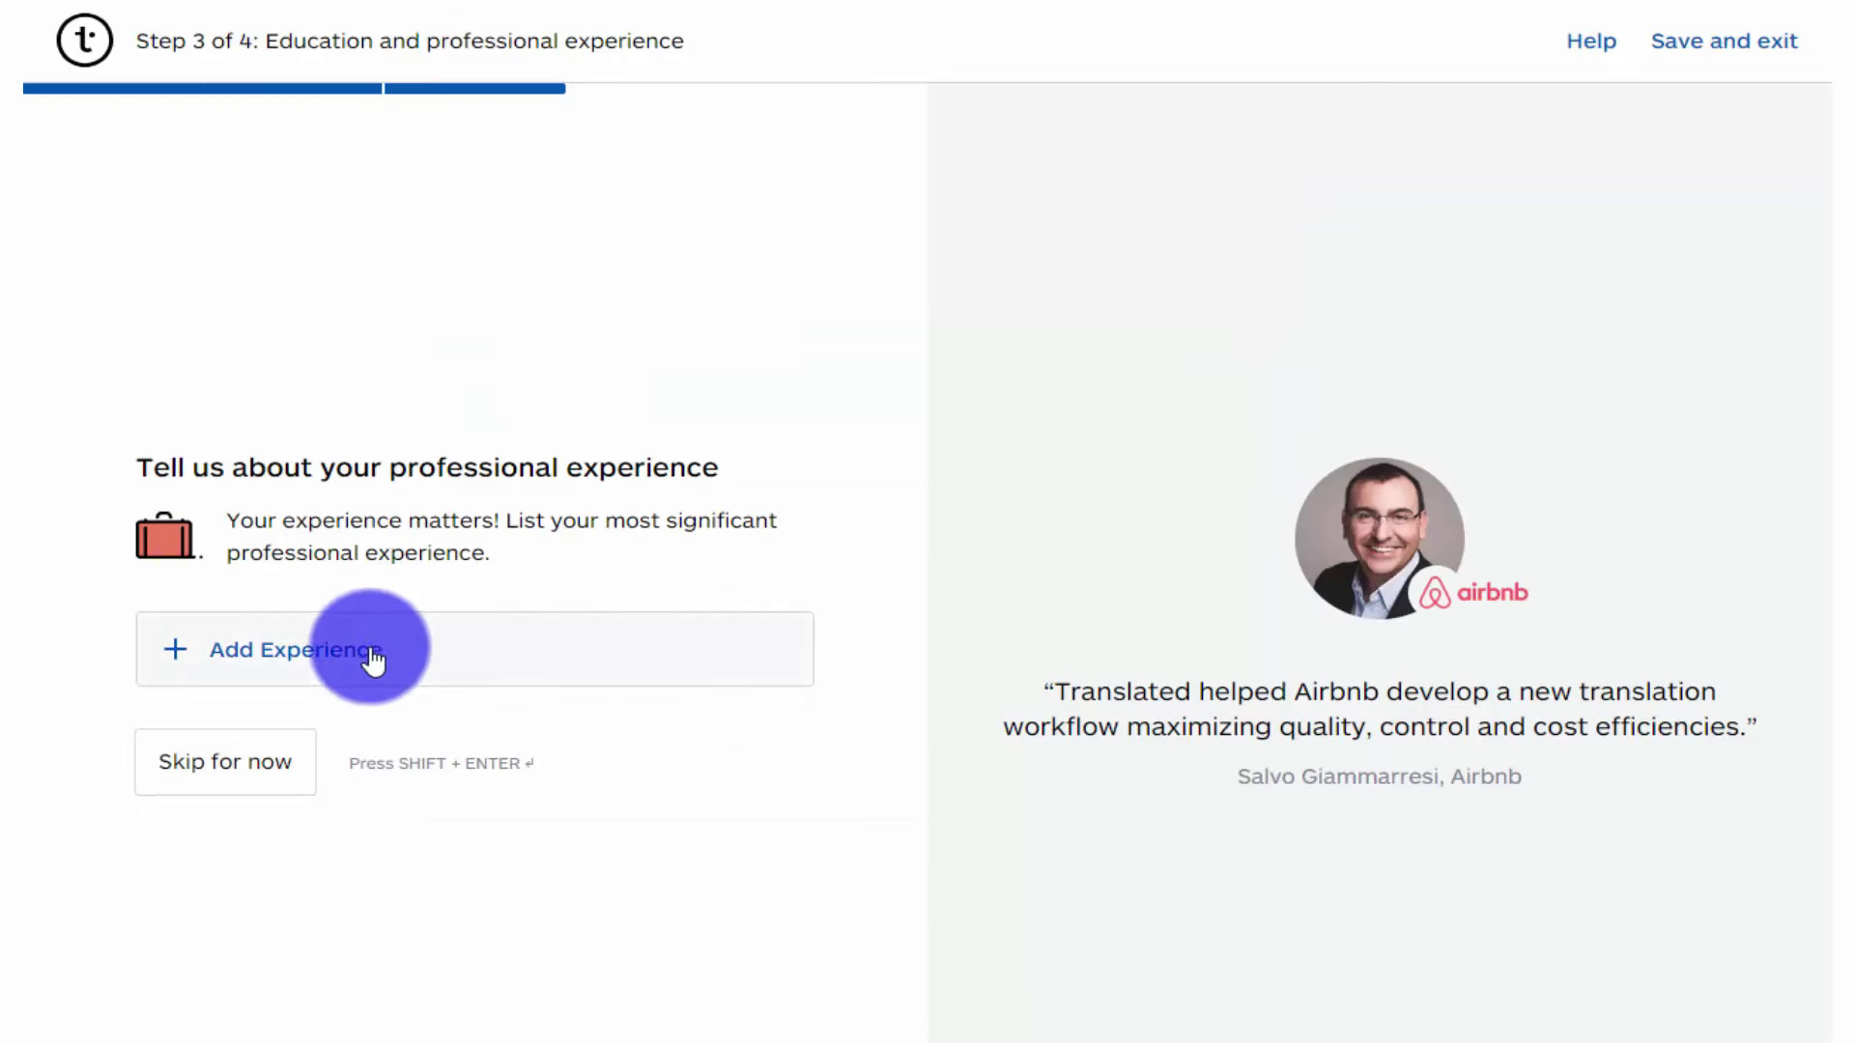
click(225, 772)
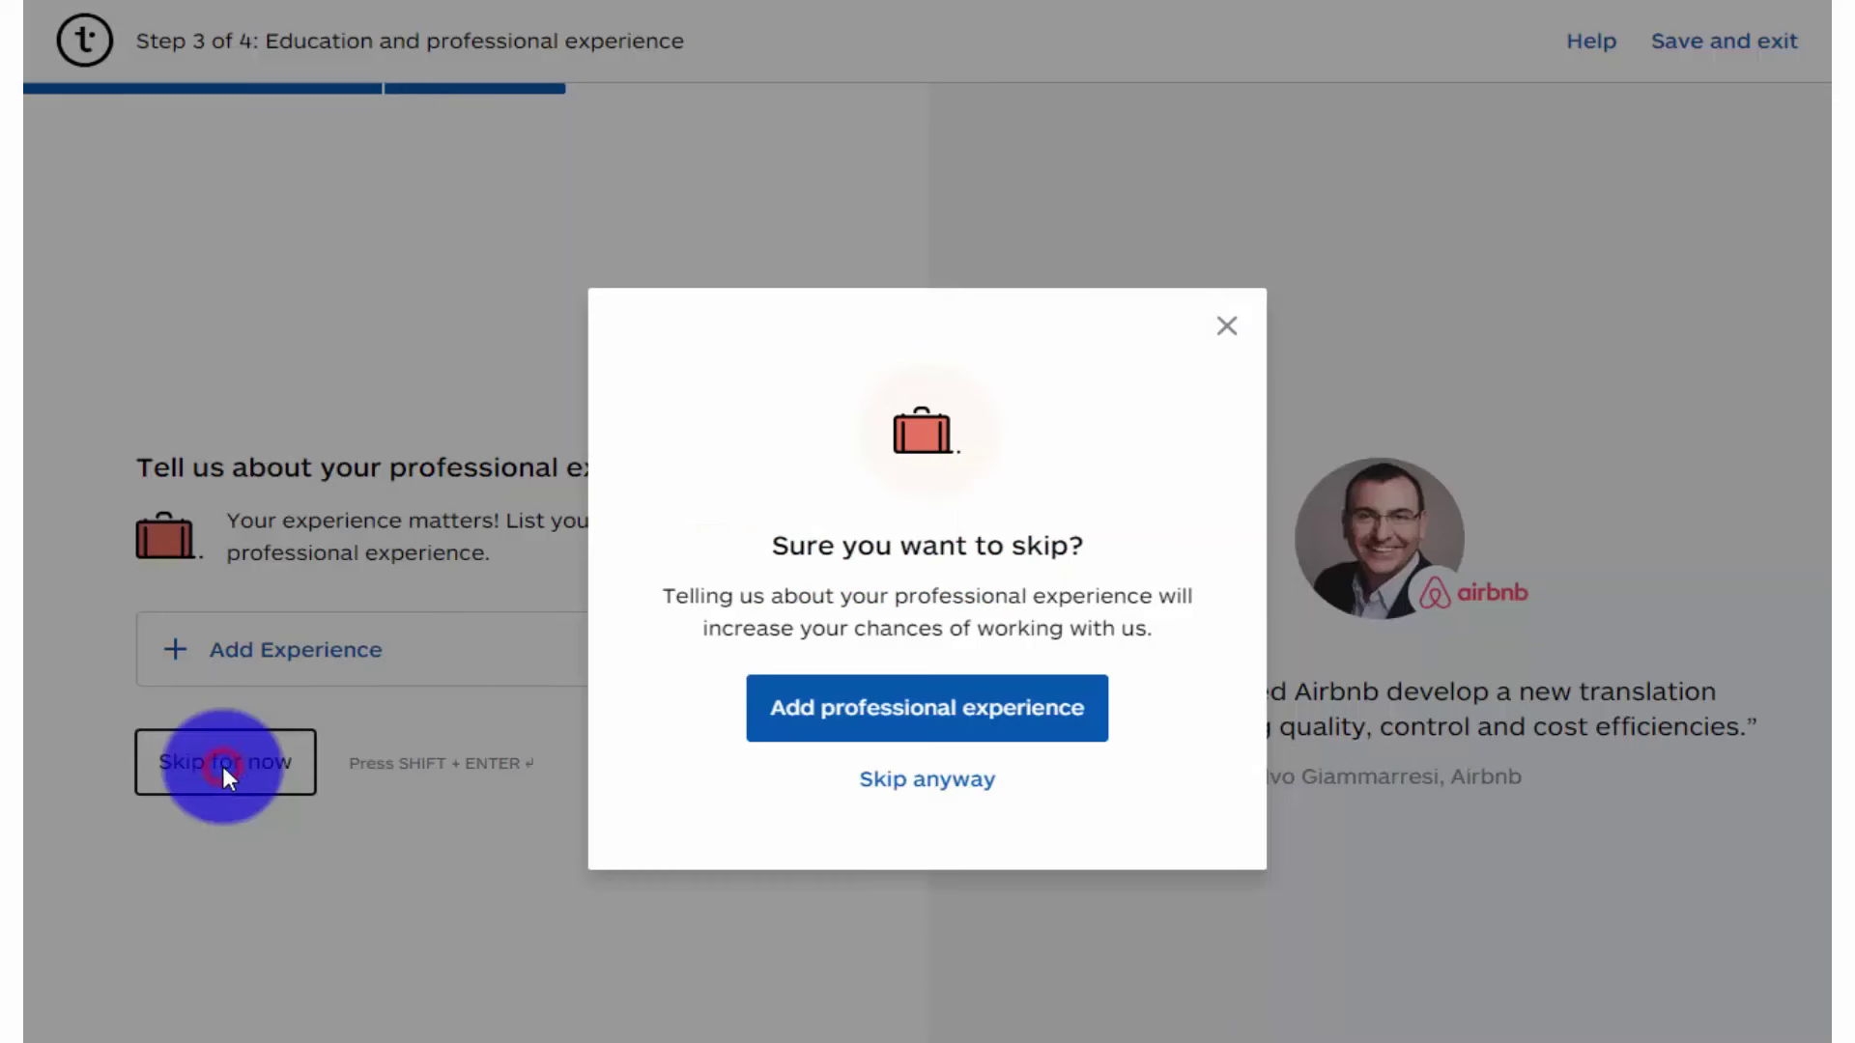
click(925, 780)
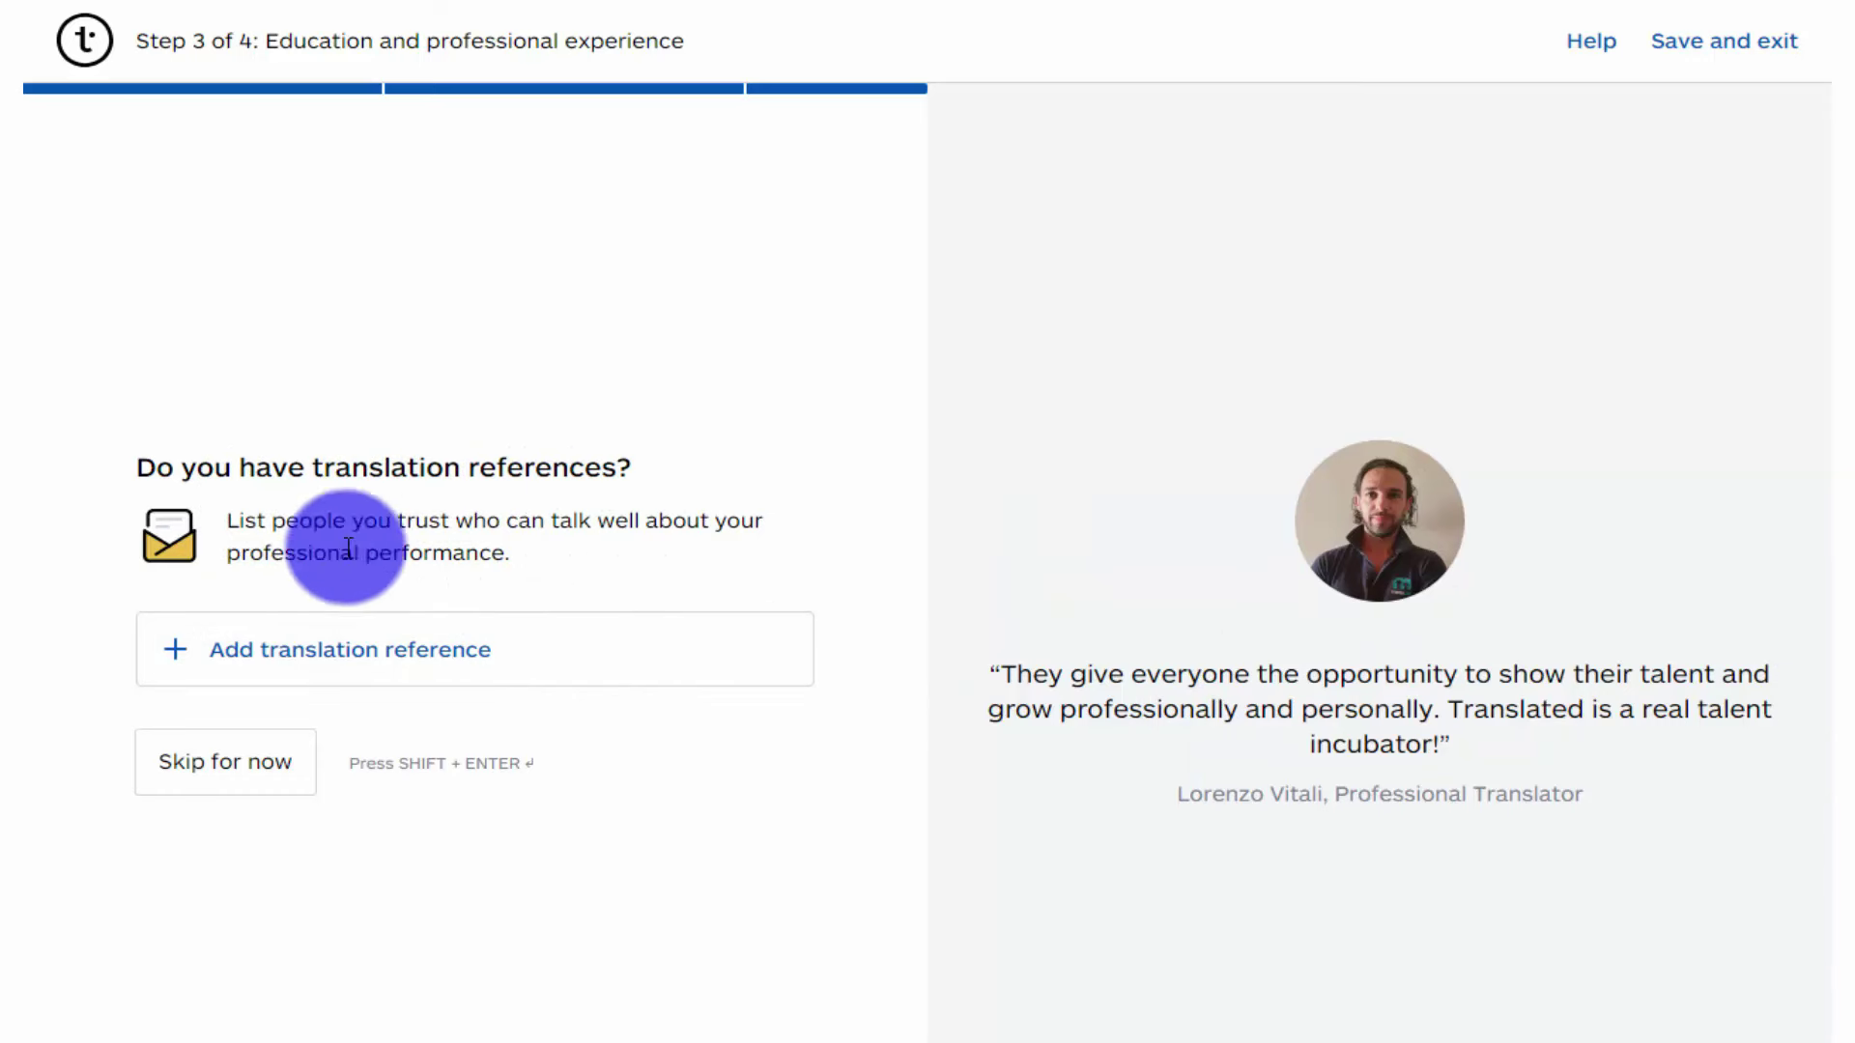
Look over the Add translation reference form without adding a reference, and skip the translation references question
click(628, 674)
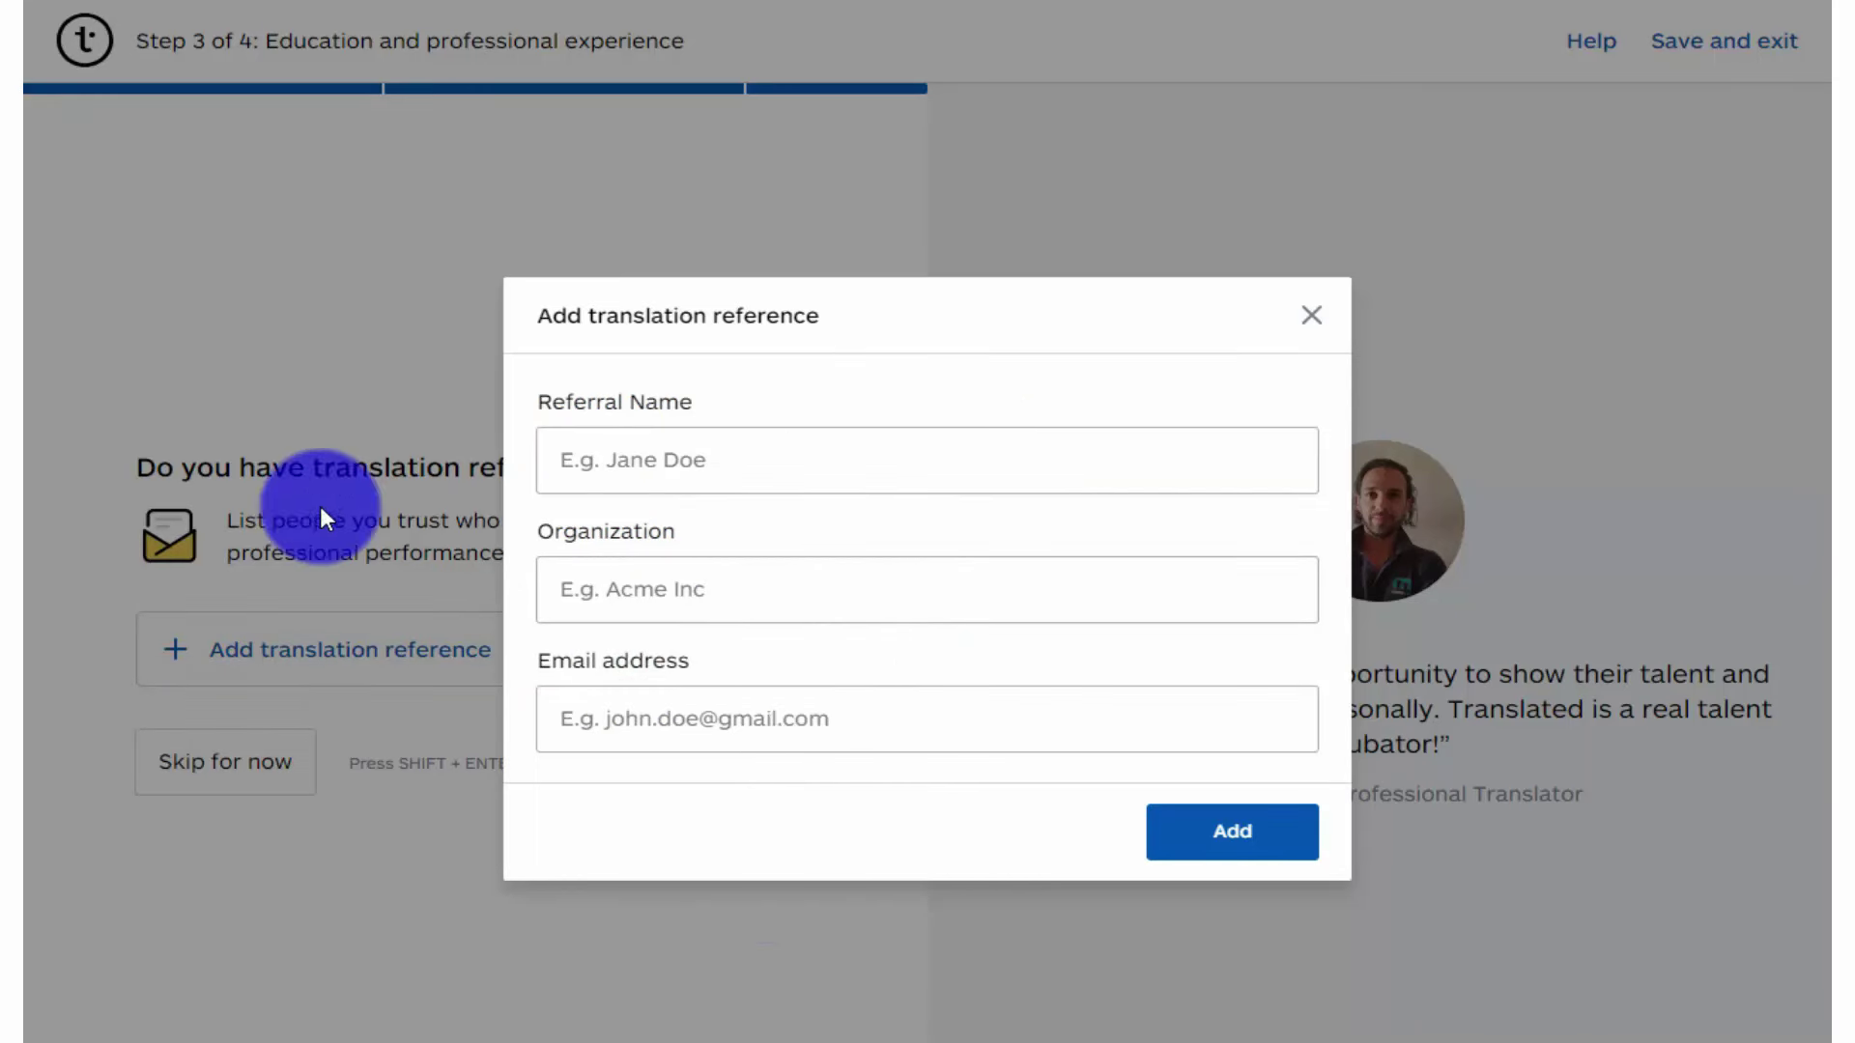
click(1316, 318)
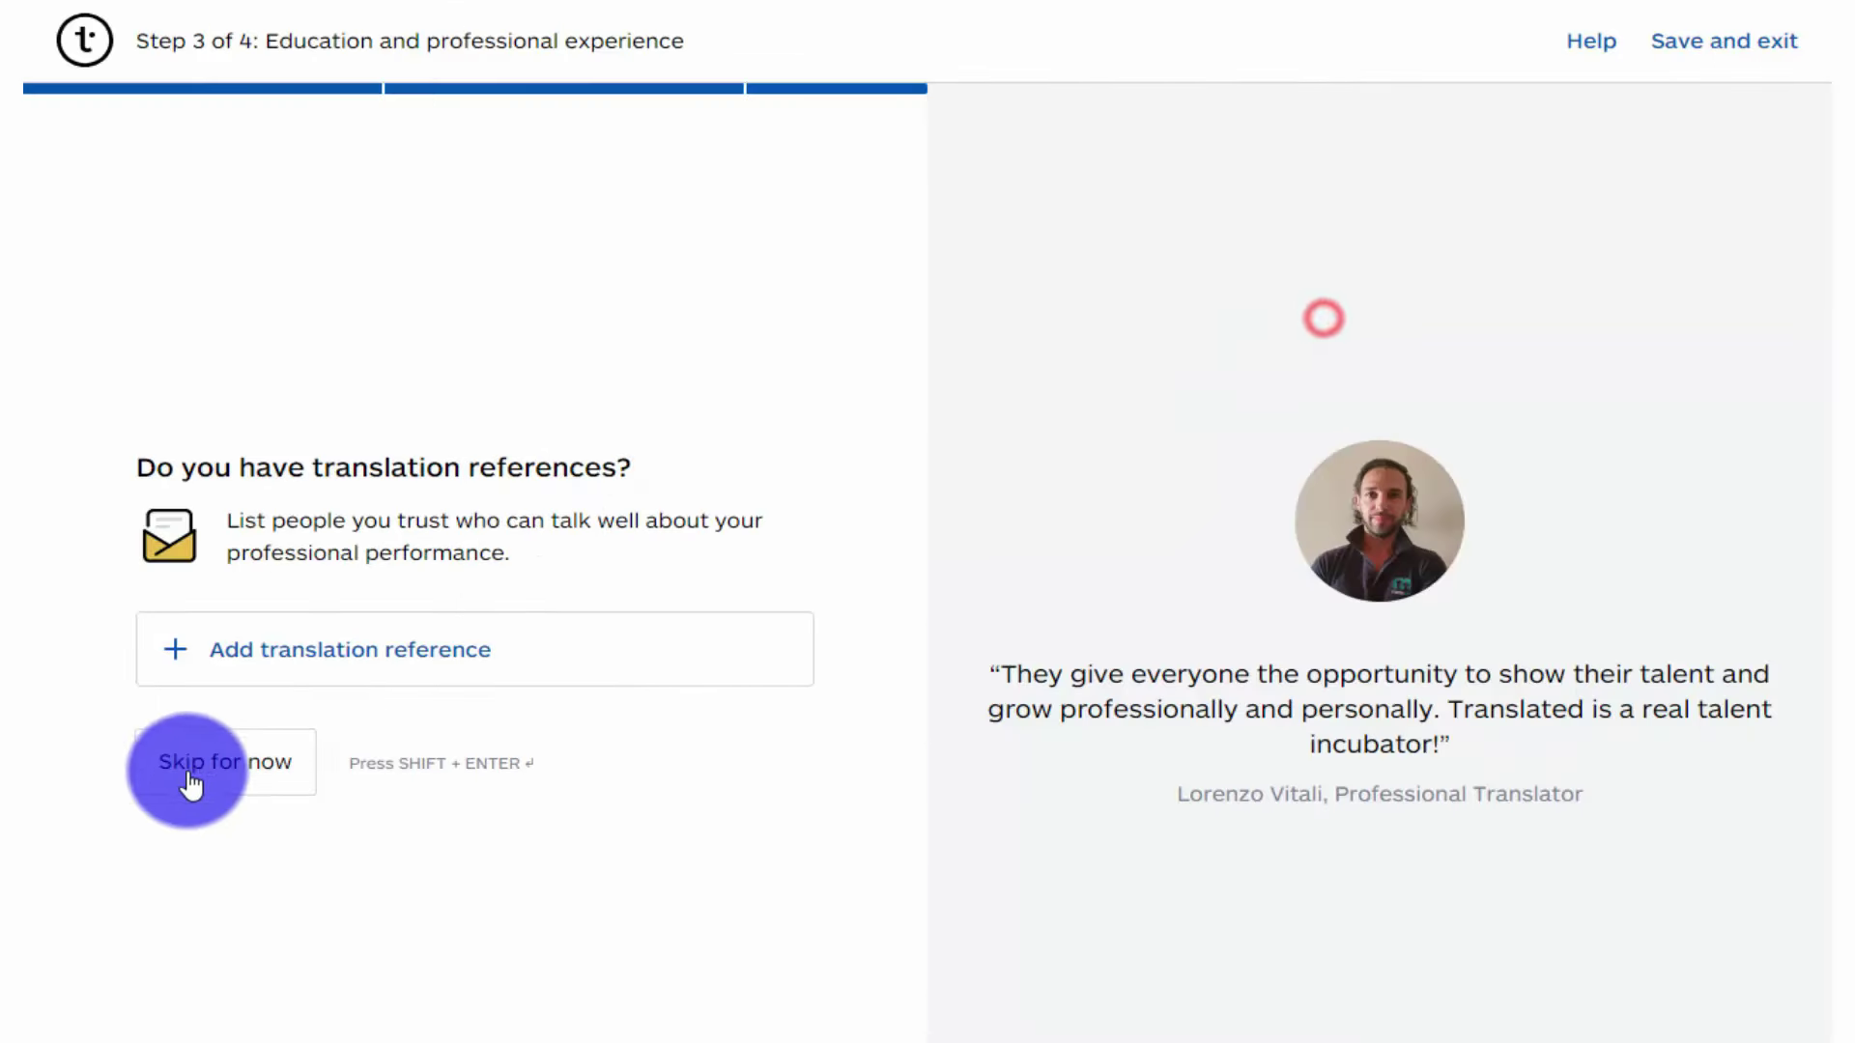
click(232, 771)
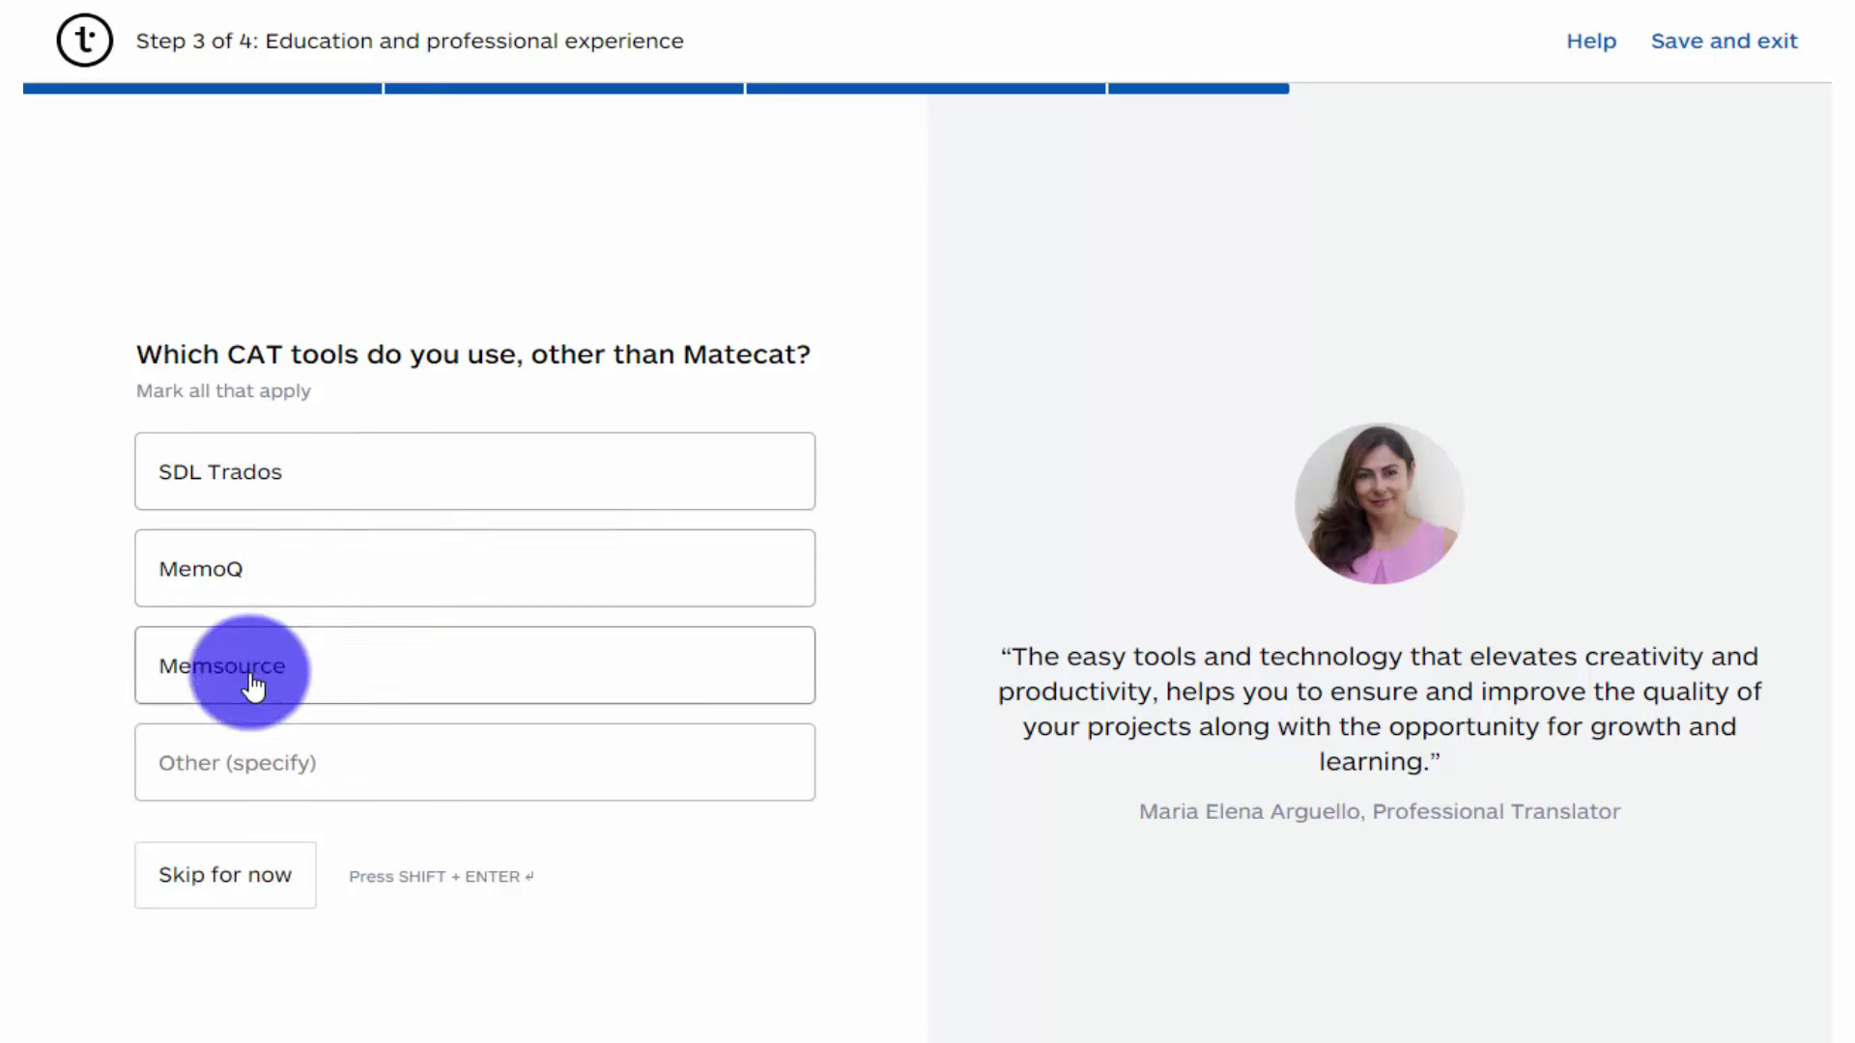
Skip the CAT tools question, and submit Adobe Photoshop and Adobe Illustrator as the desktop publishing software used
click(248, 773)
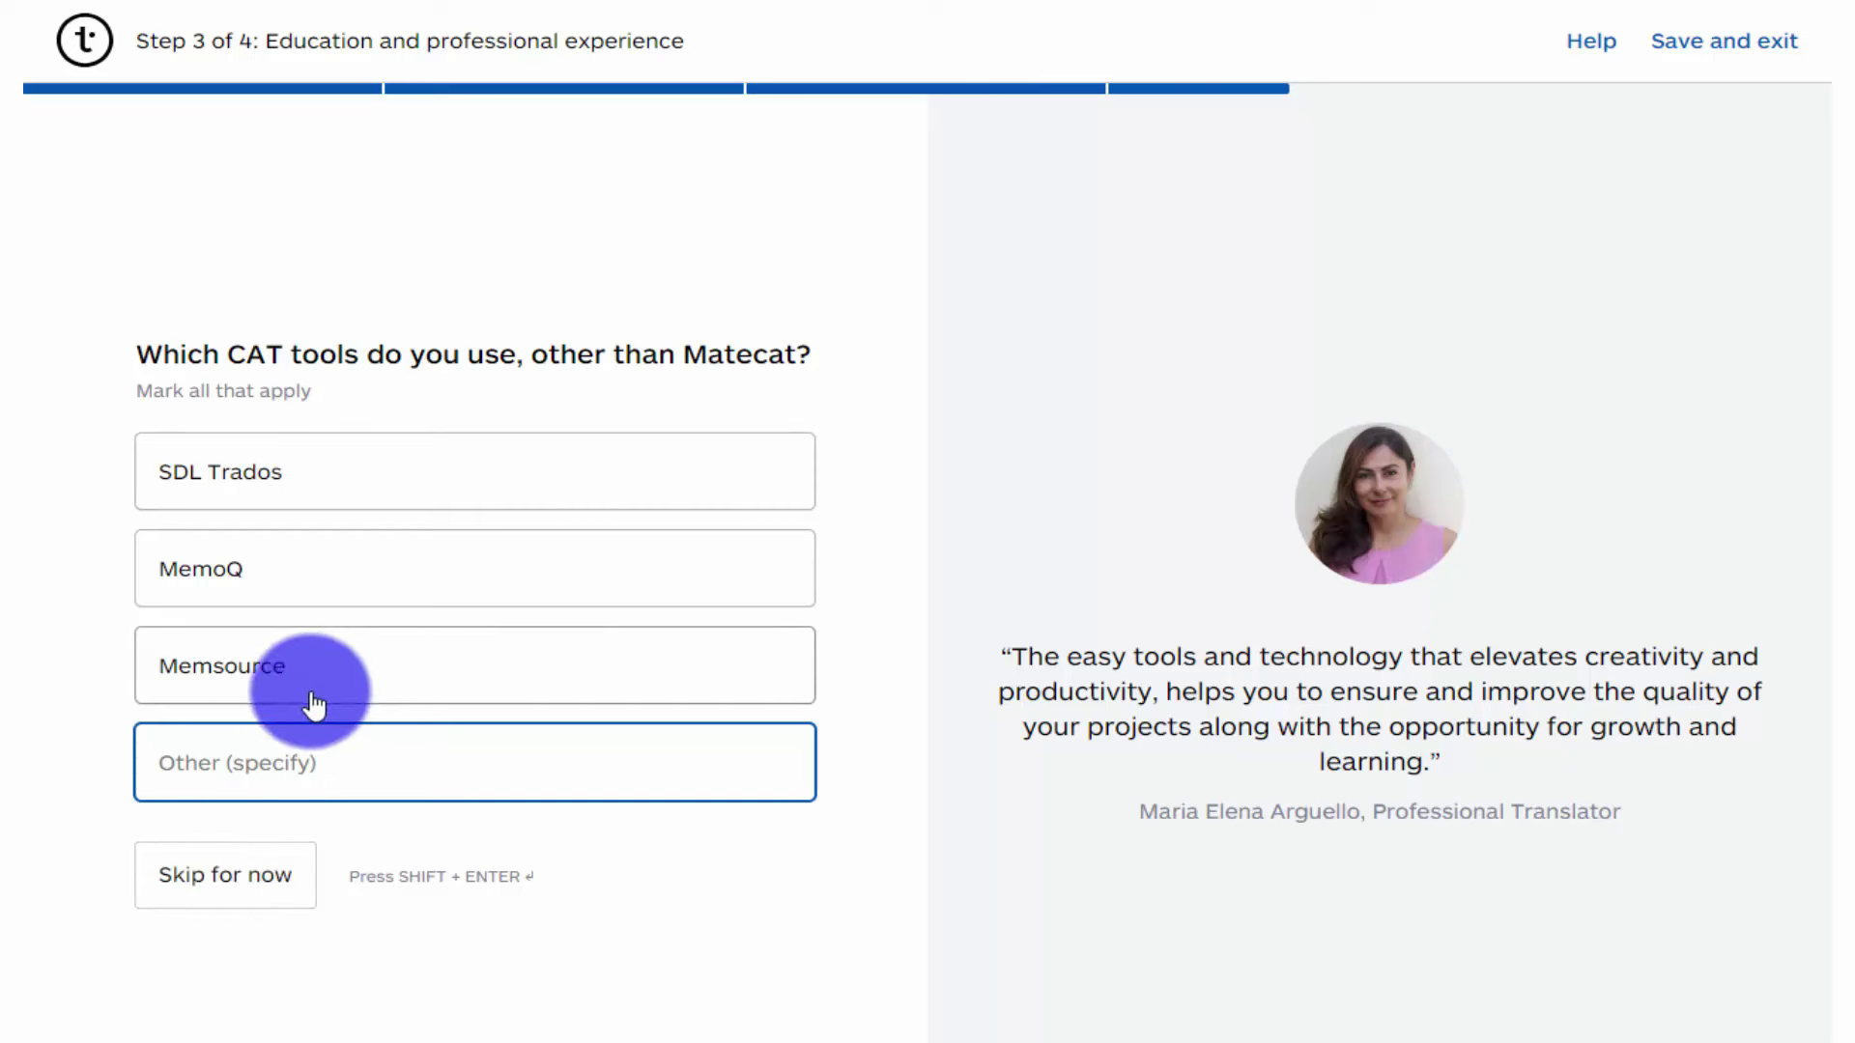
click(228, 894)
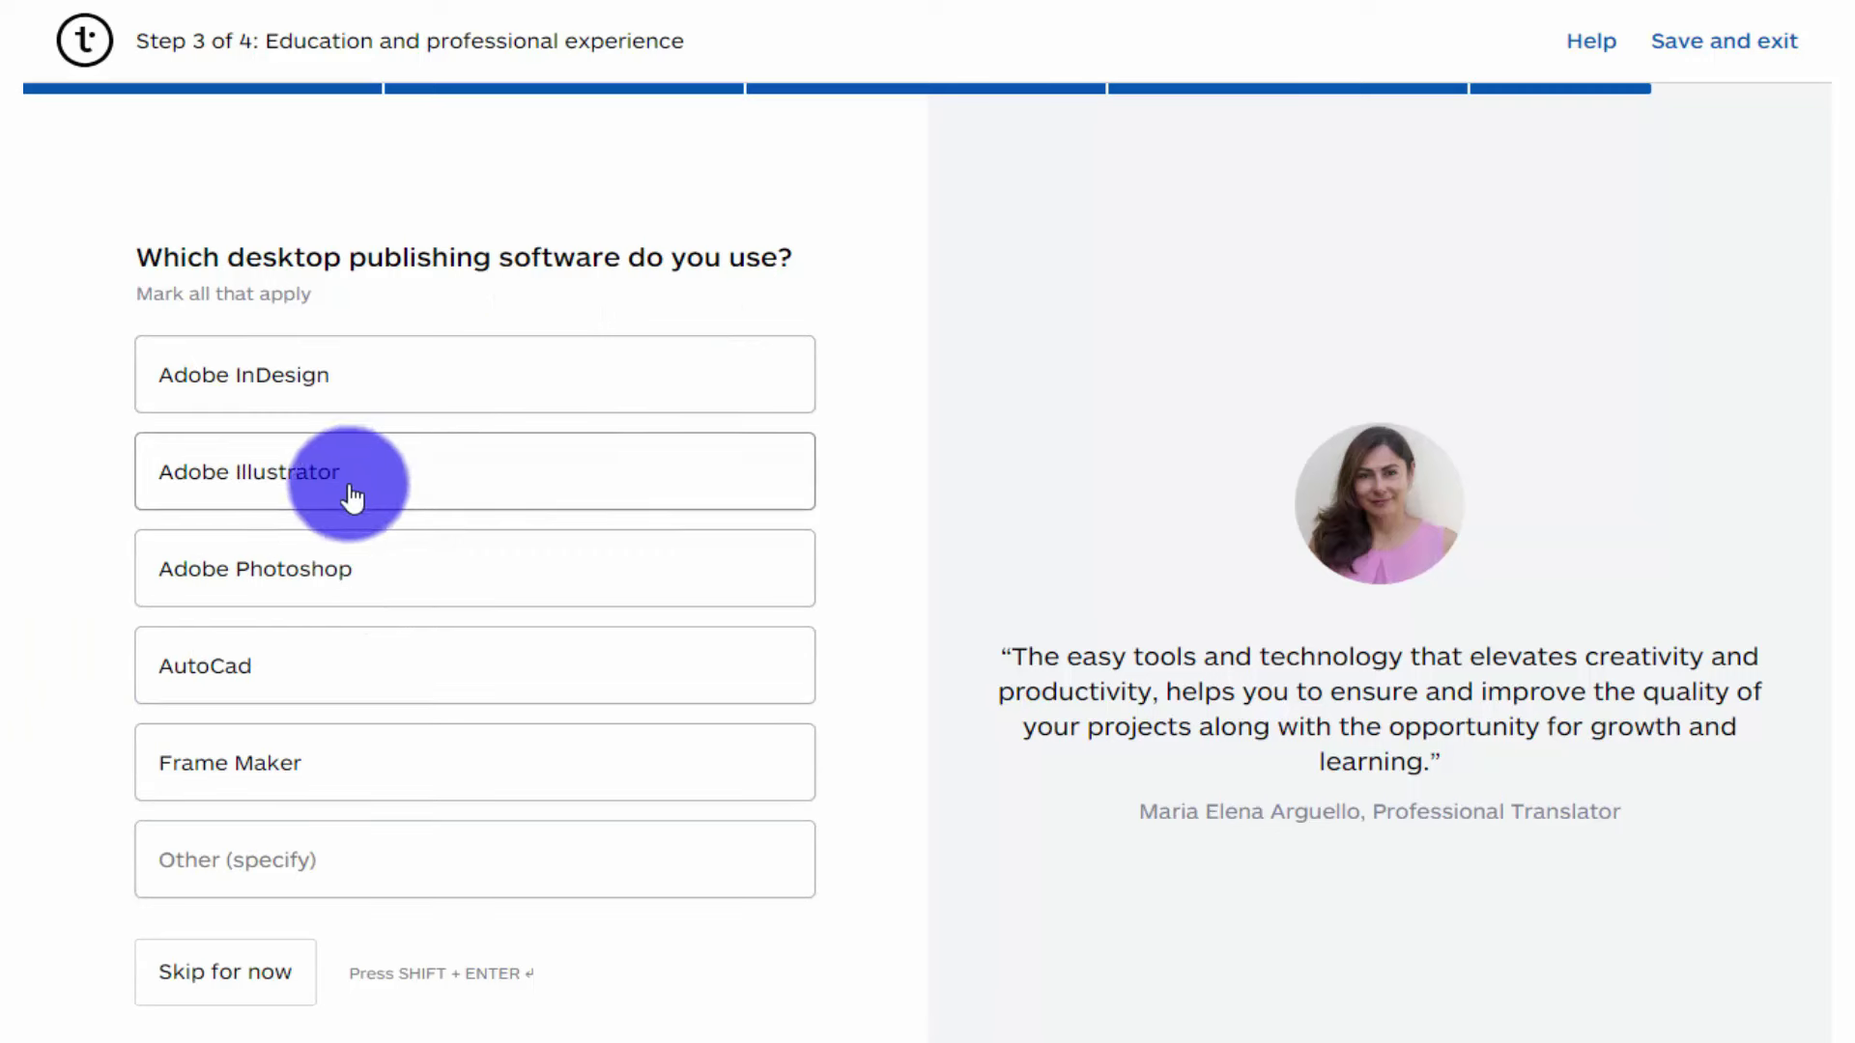
click(331, 562)
click(387, 507)
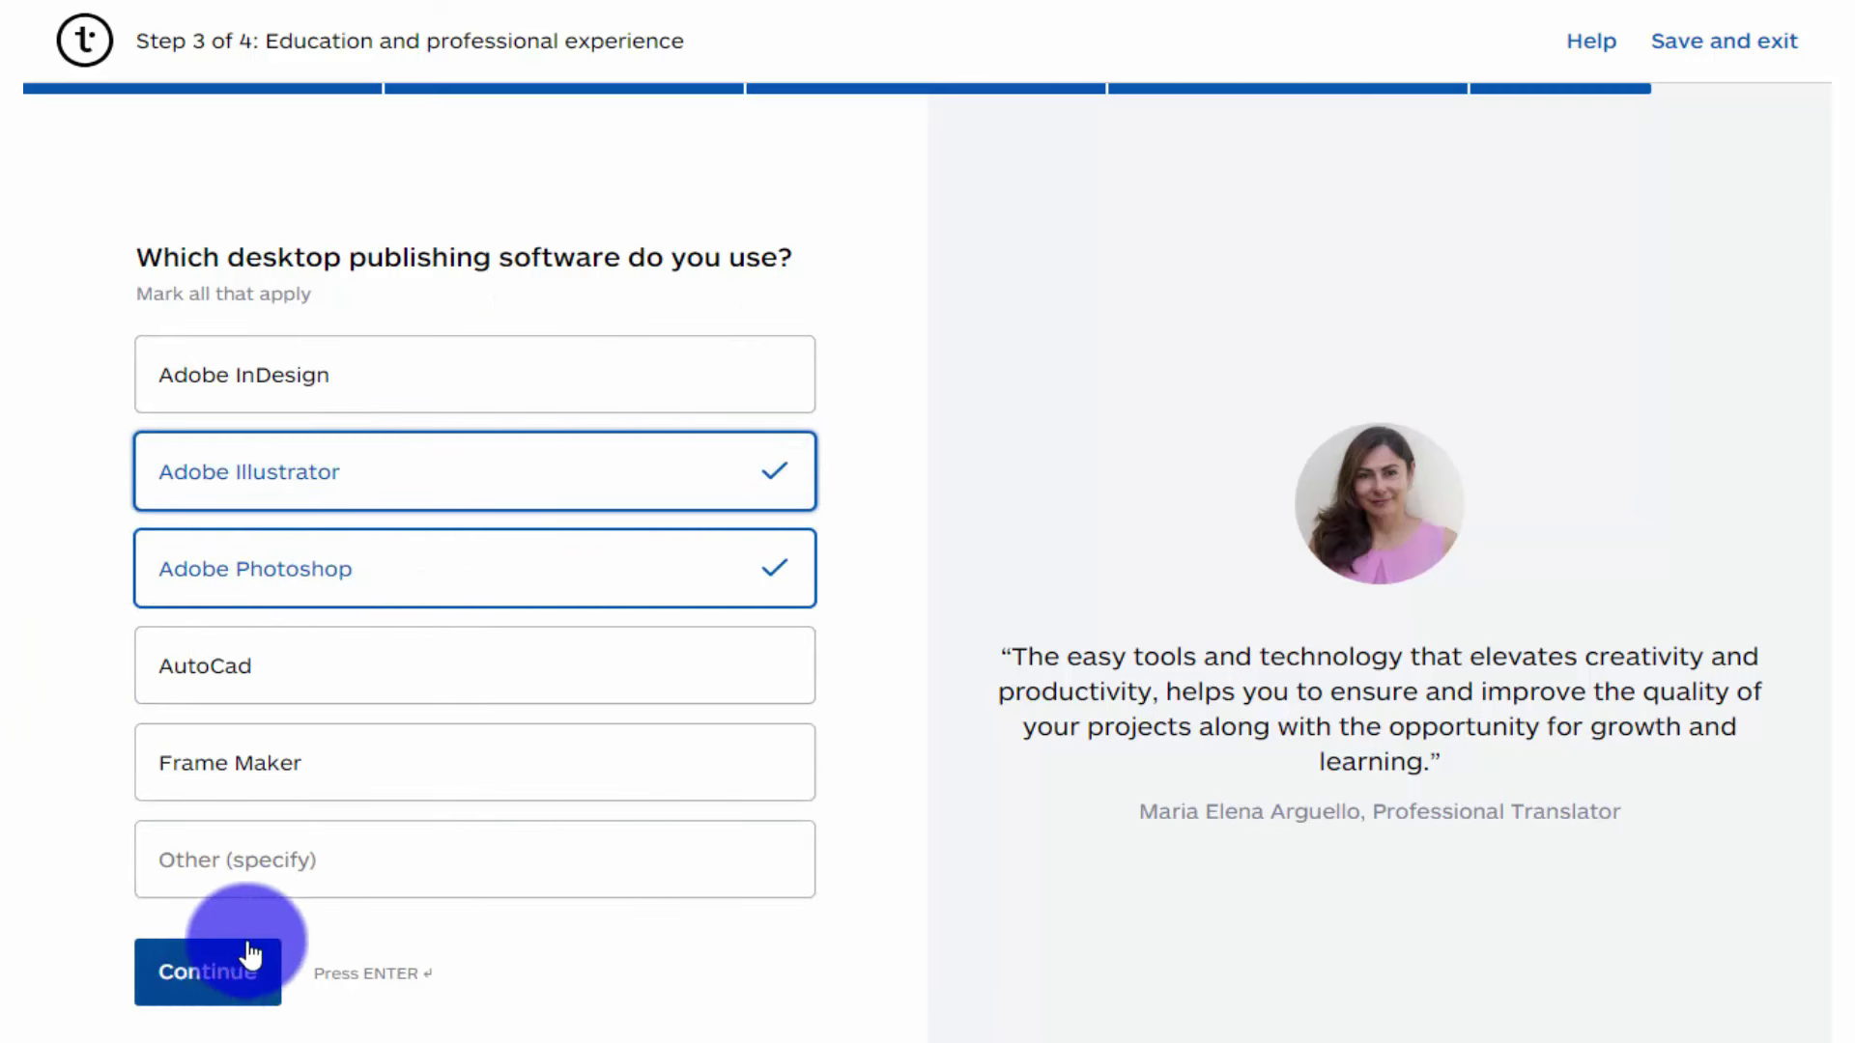
click(225, 974)
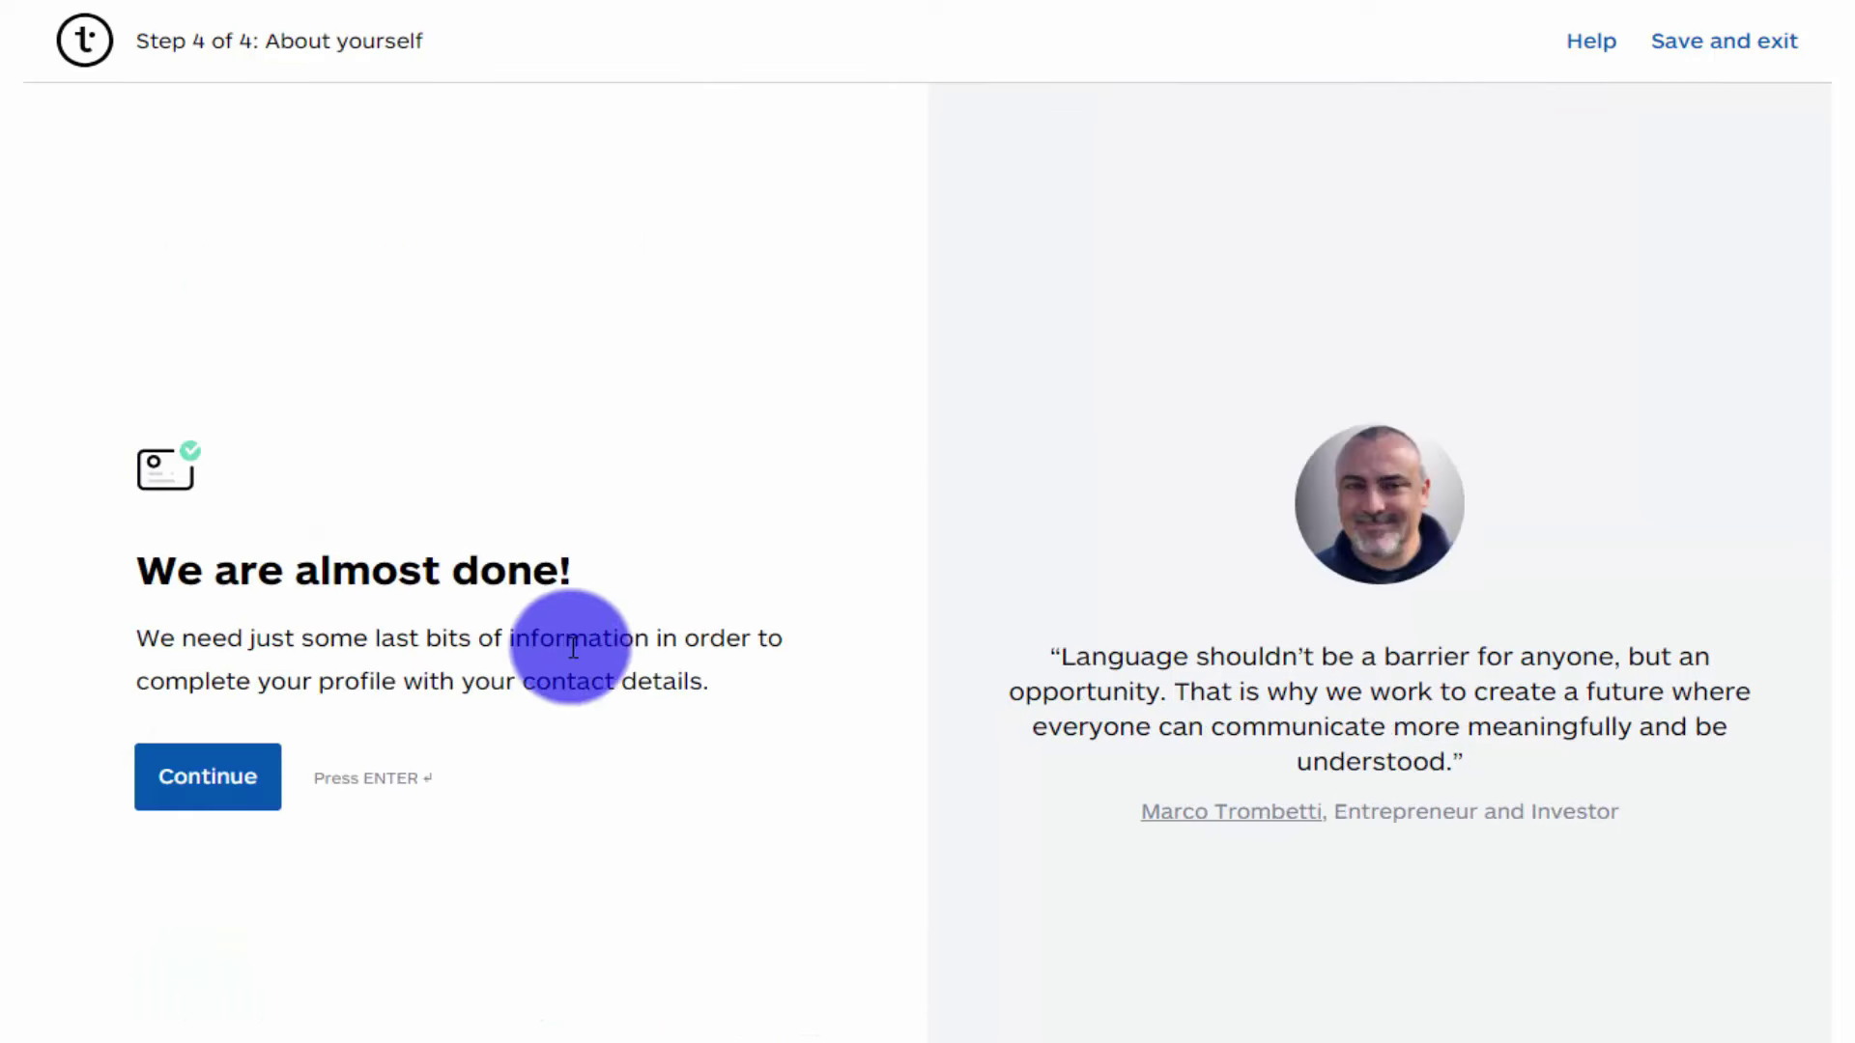
Continue to the personal questions in the About yourself section and enter the date of birth
click(205, 783)
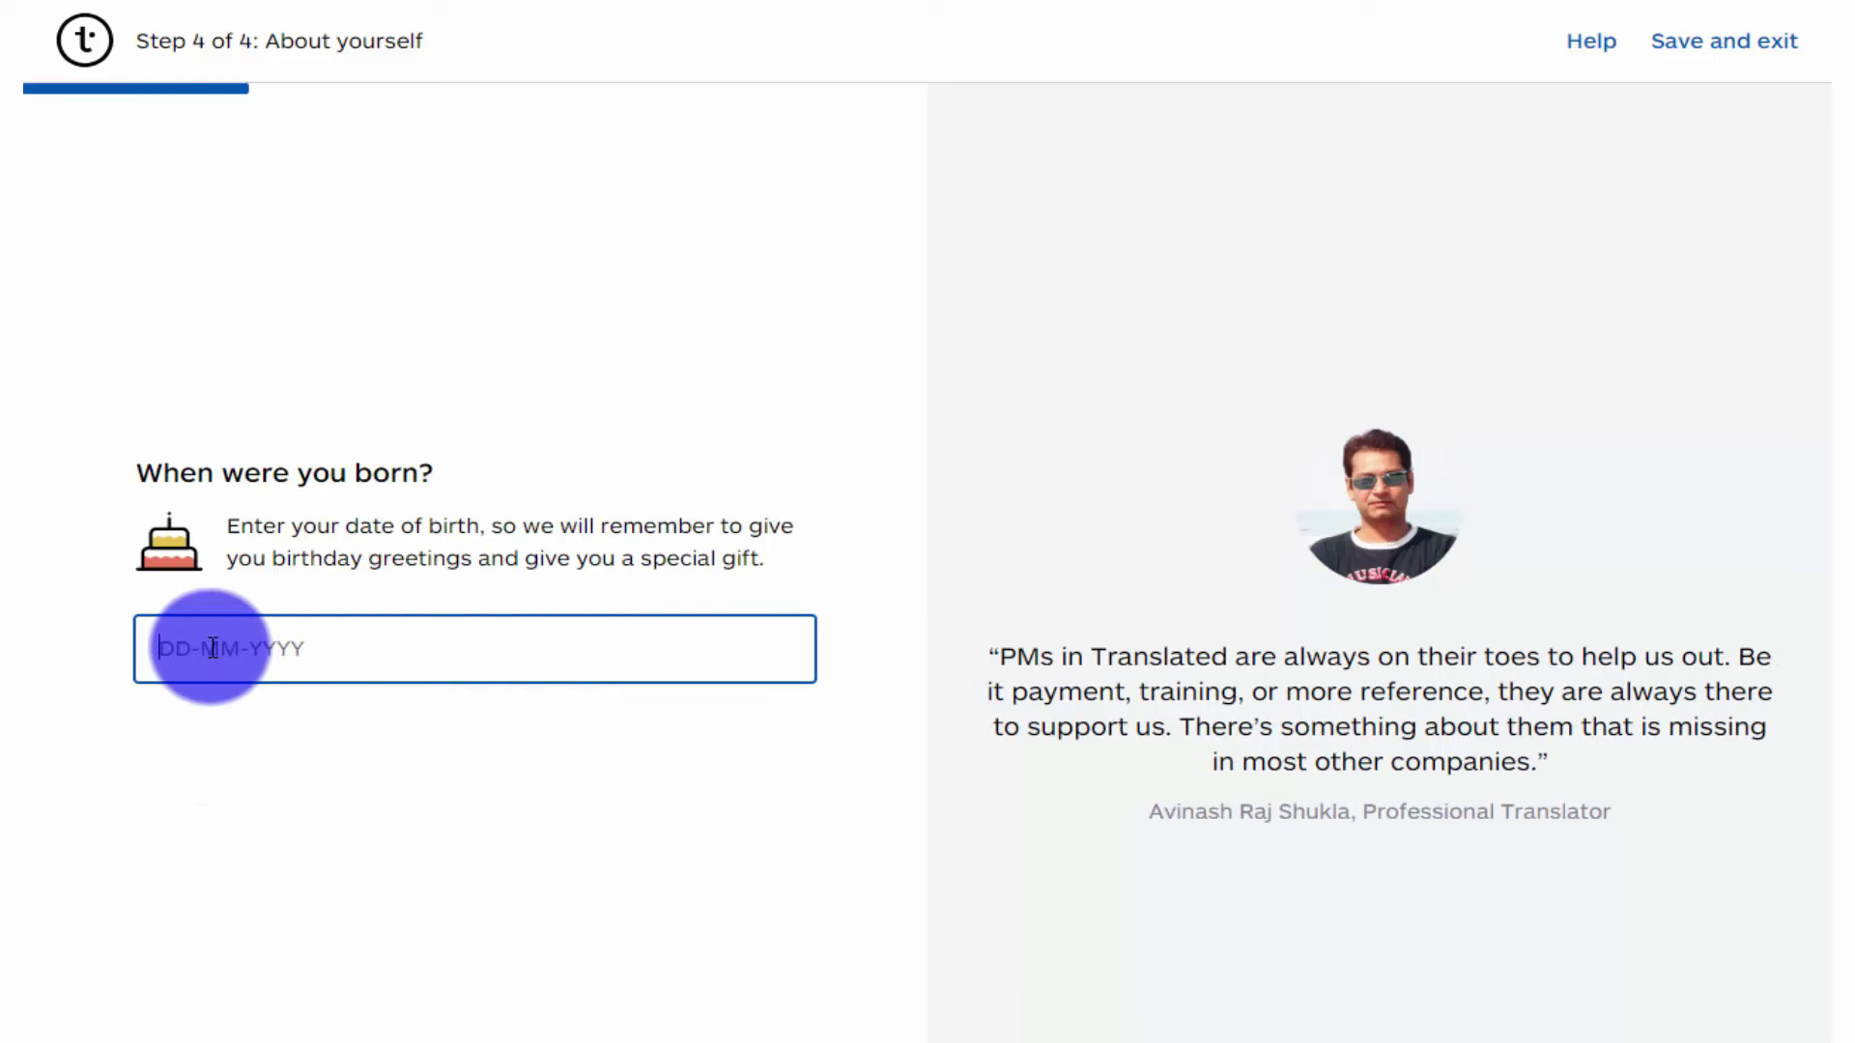
text(01)
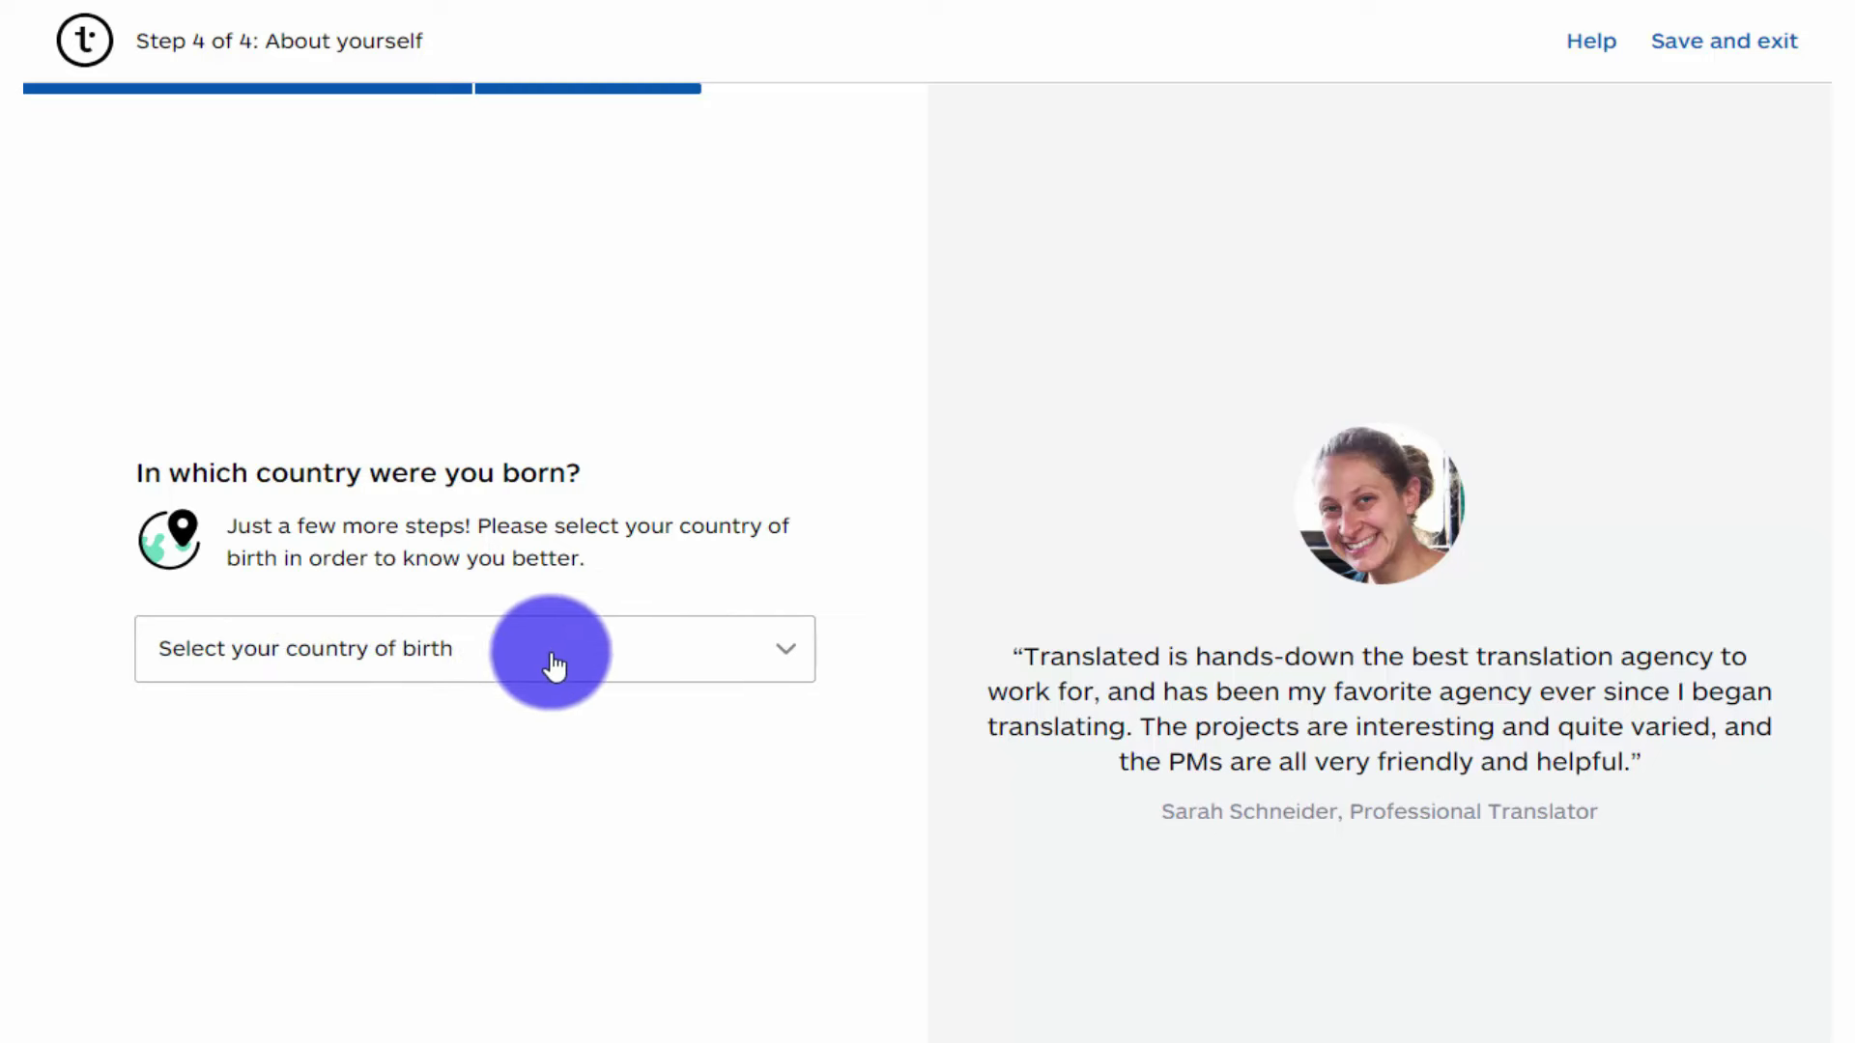
Search the country of birth list for "b", choose the country of birth, and continue to the city question
click(620, 661)
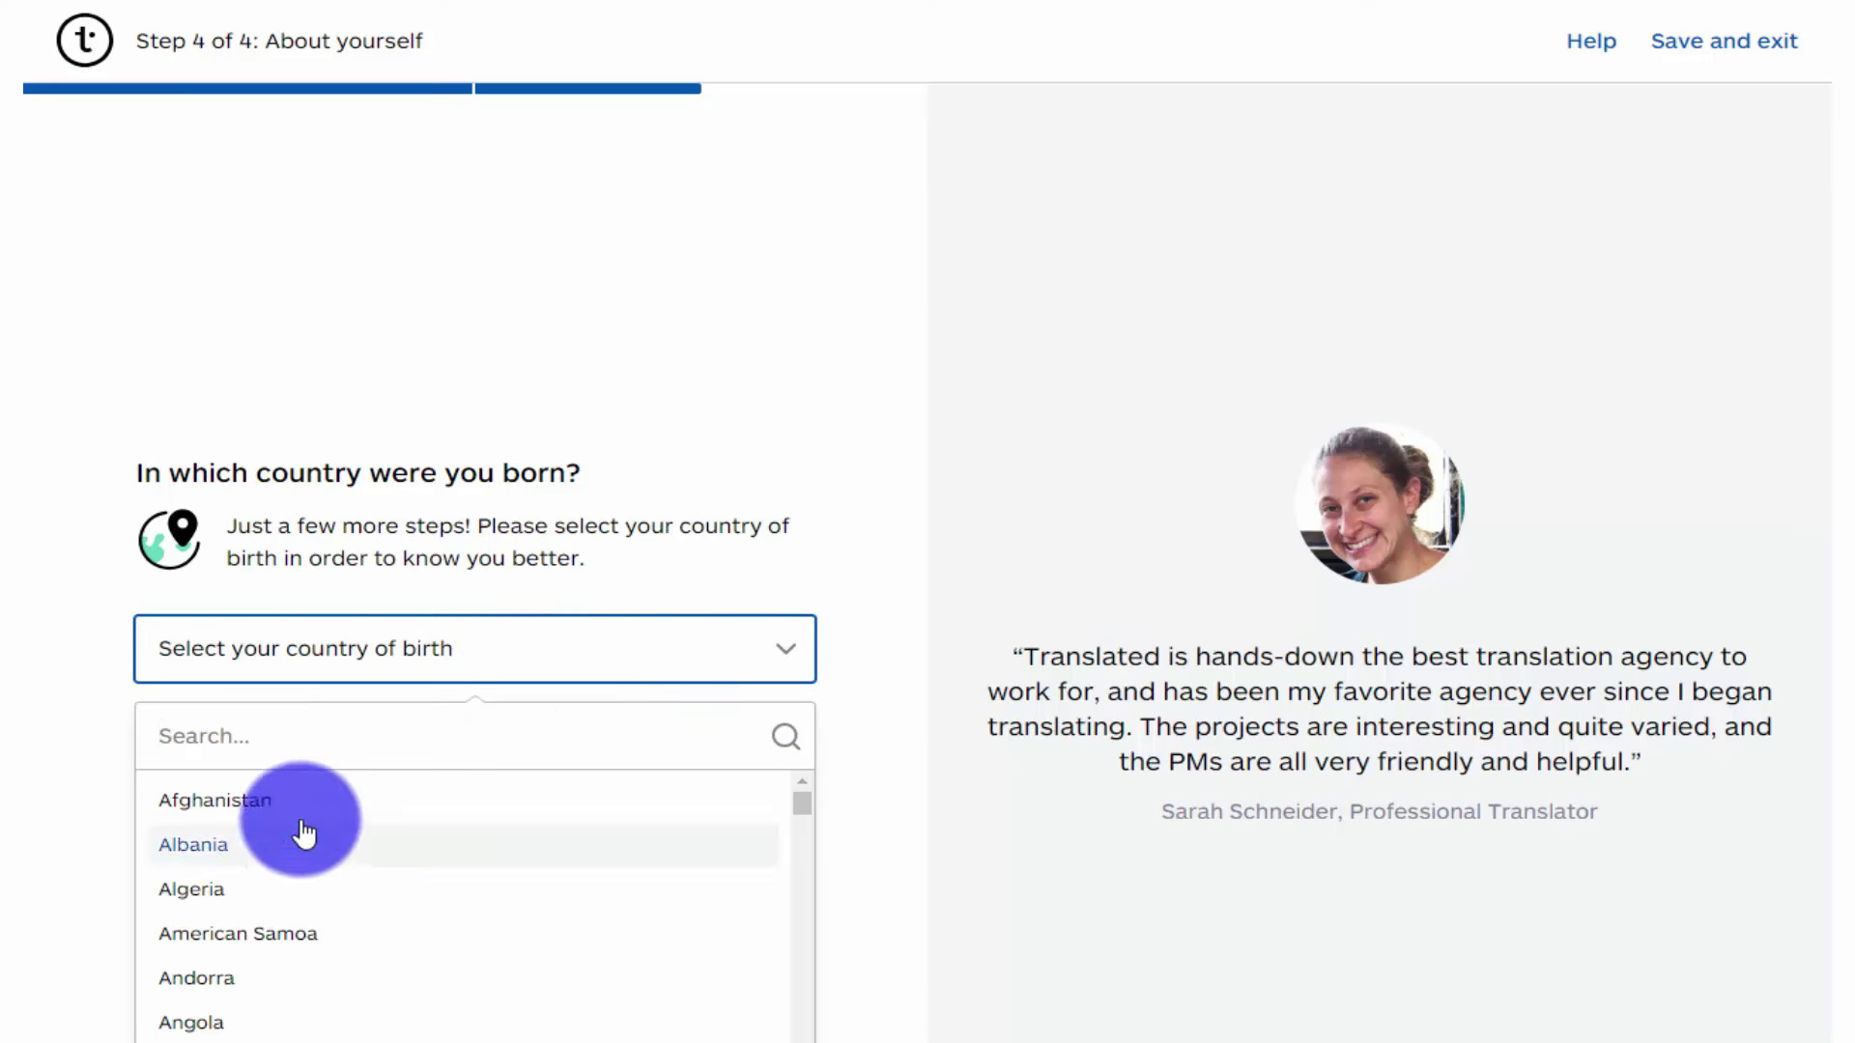
click(290, 728)
text(b)
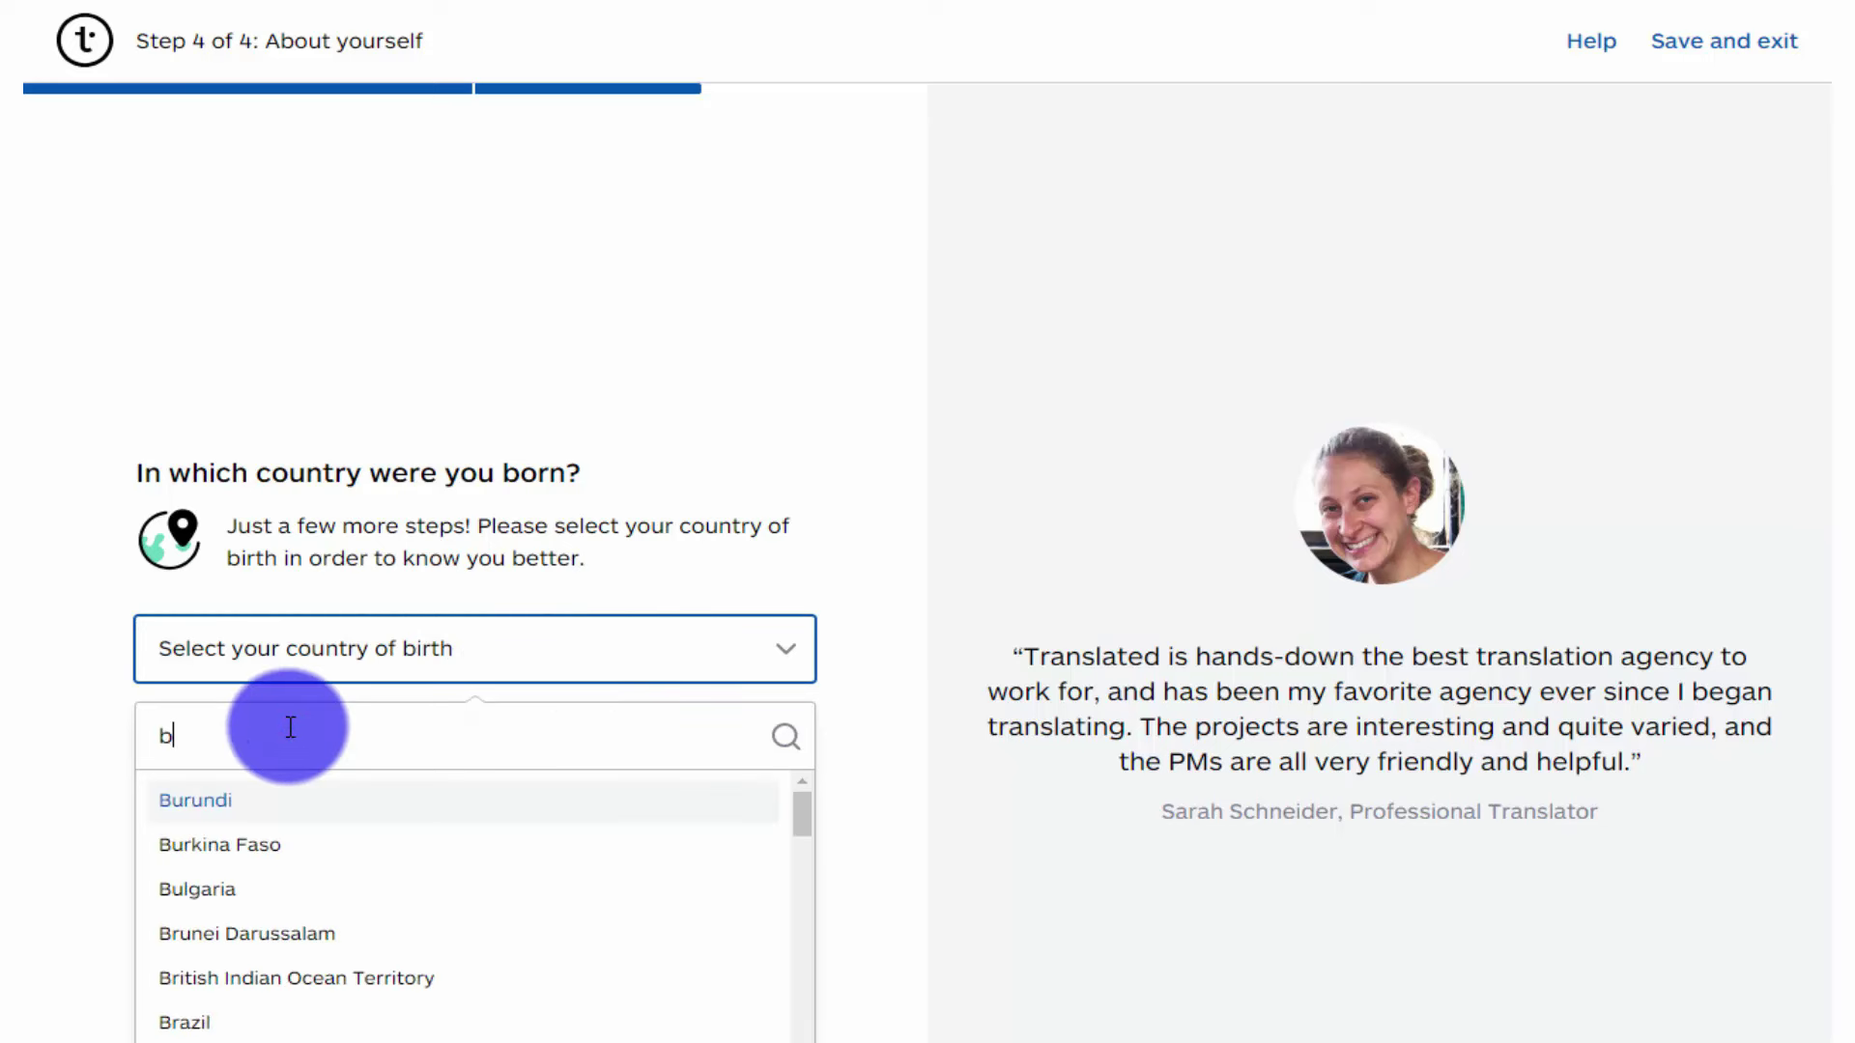
text(e)
scroll(265, 1005, down, 3)
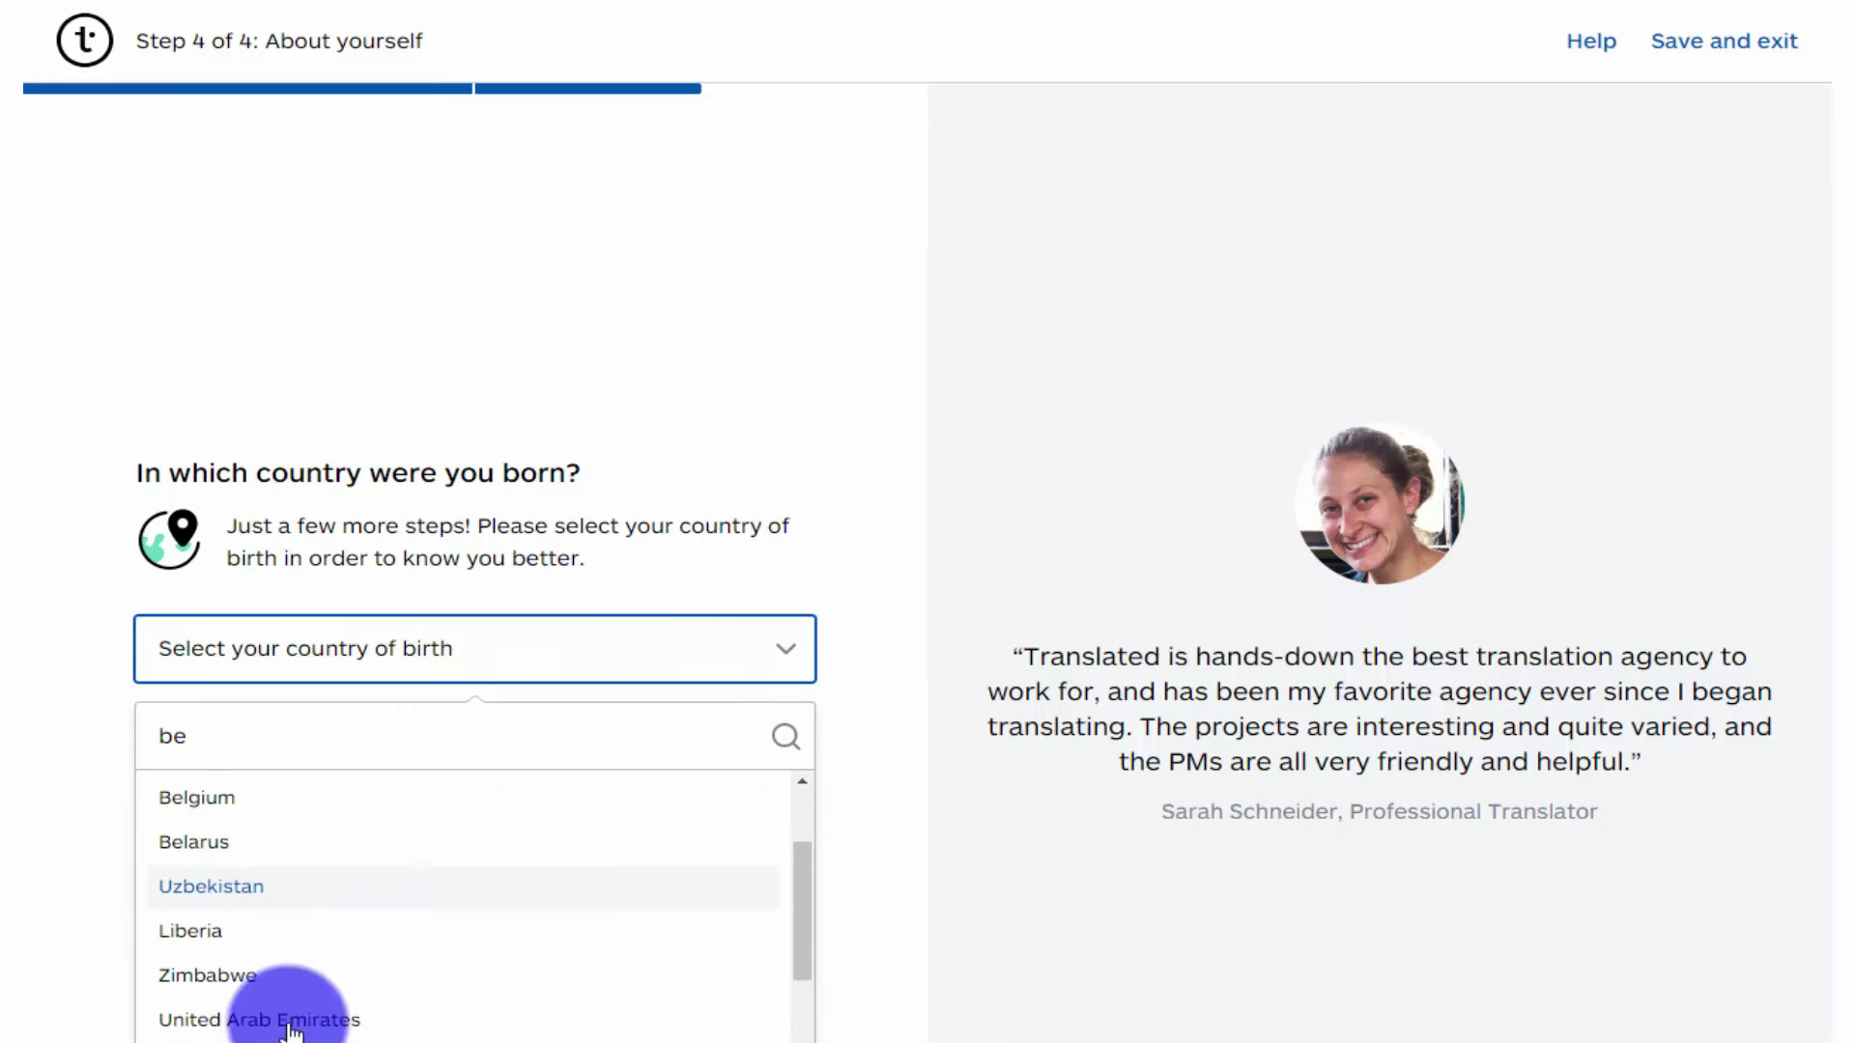
scroll(290, 994, up, 3)
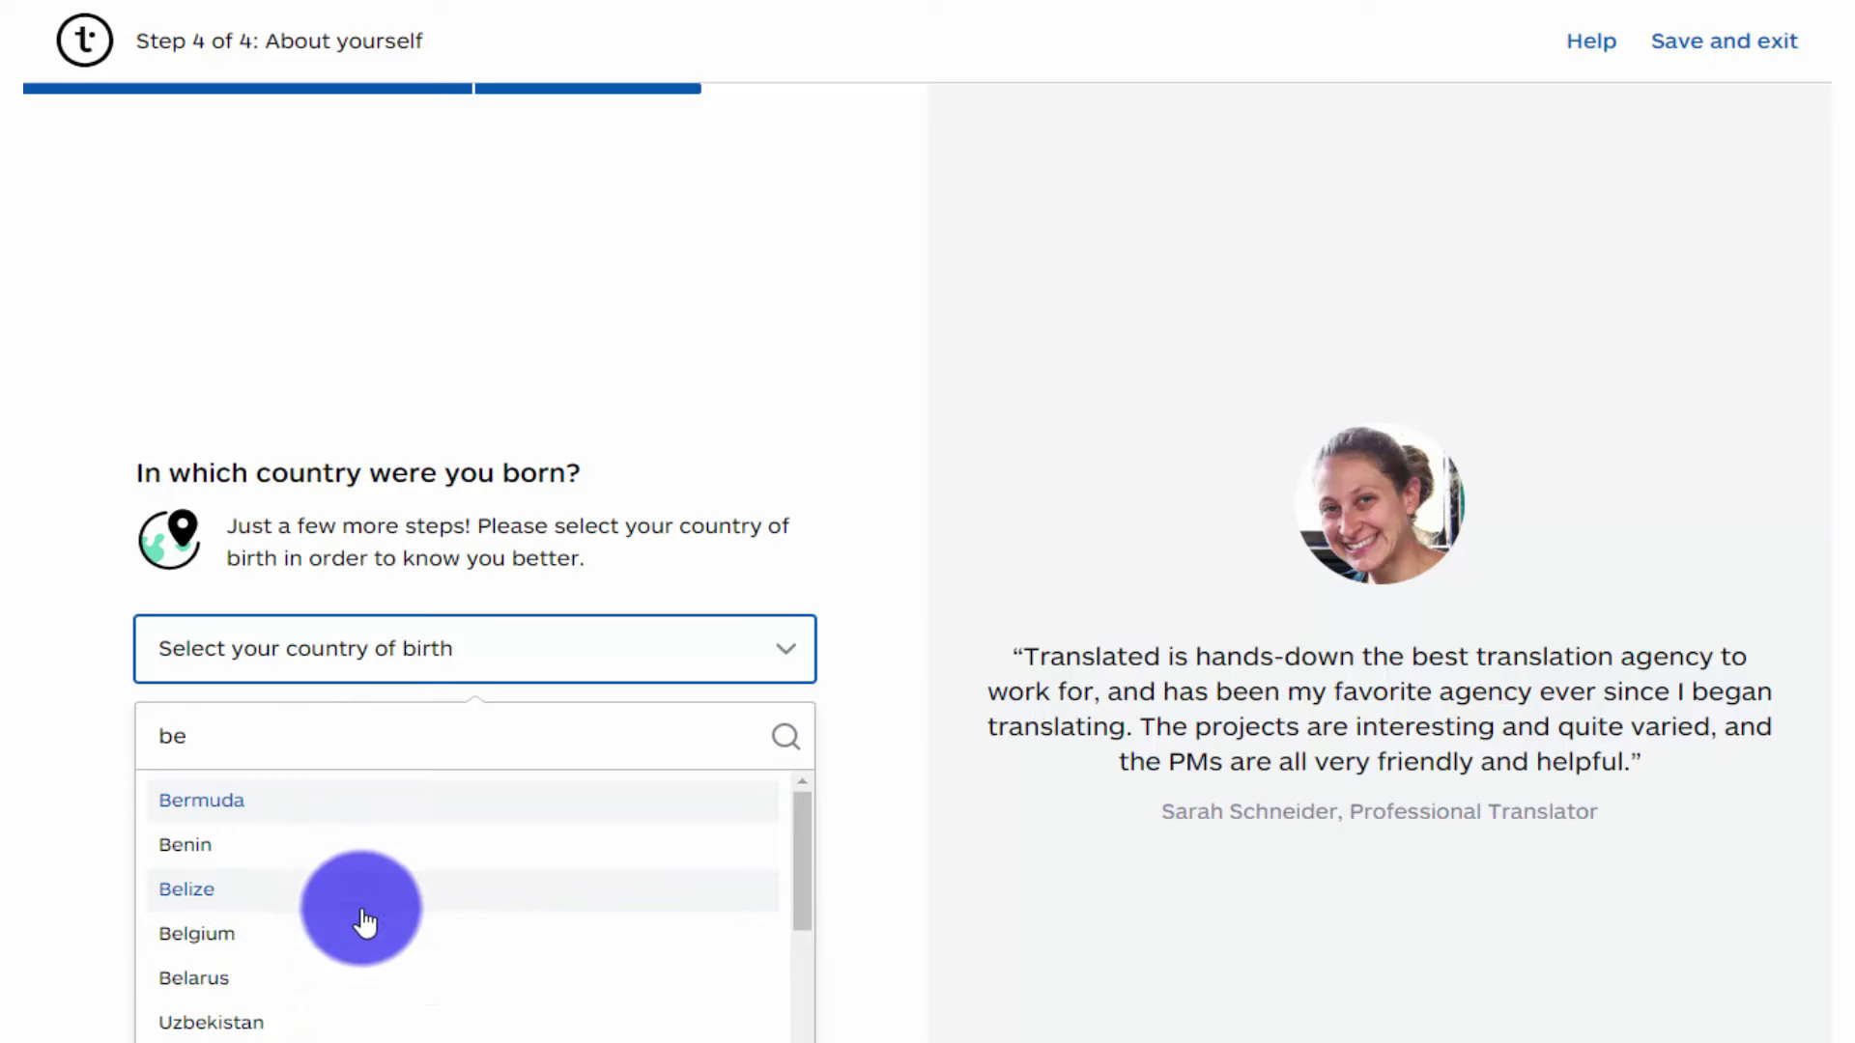
key(BackSpace)
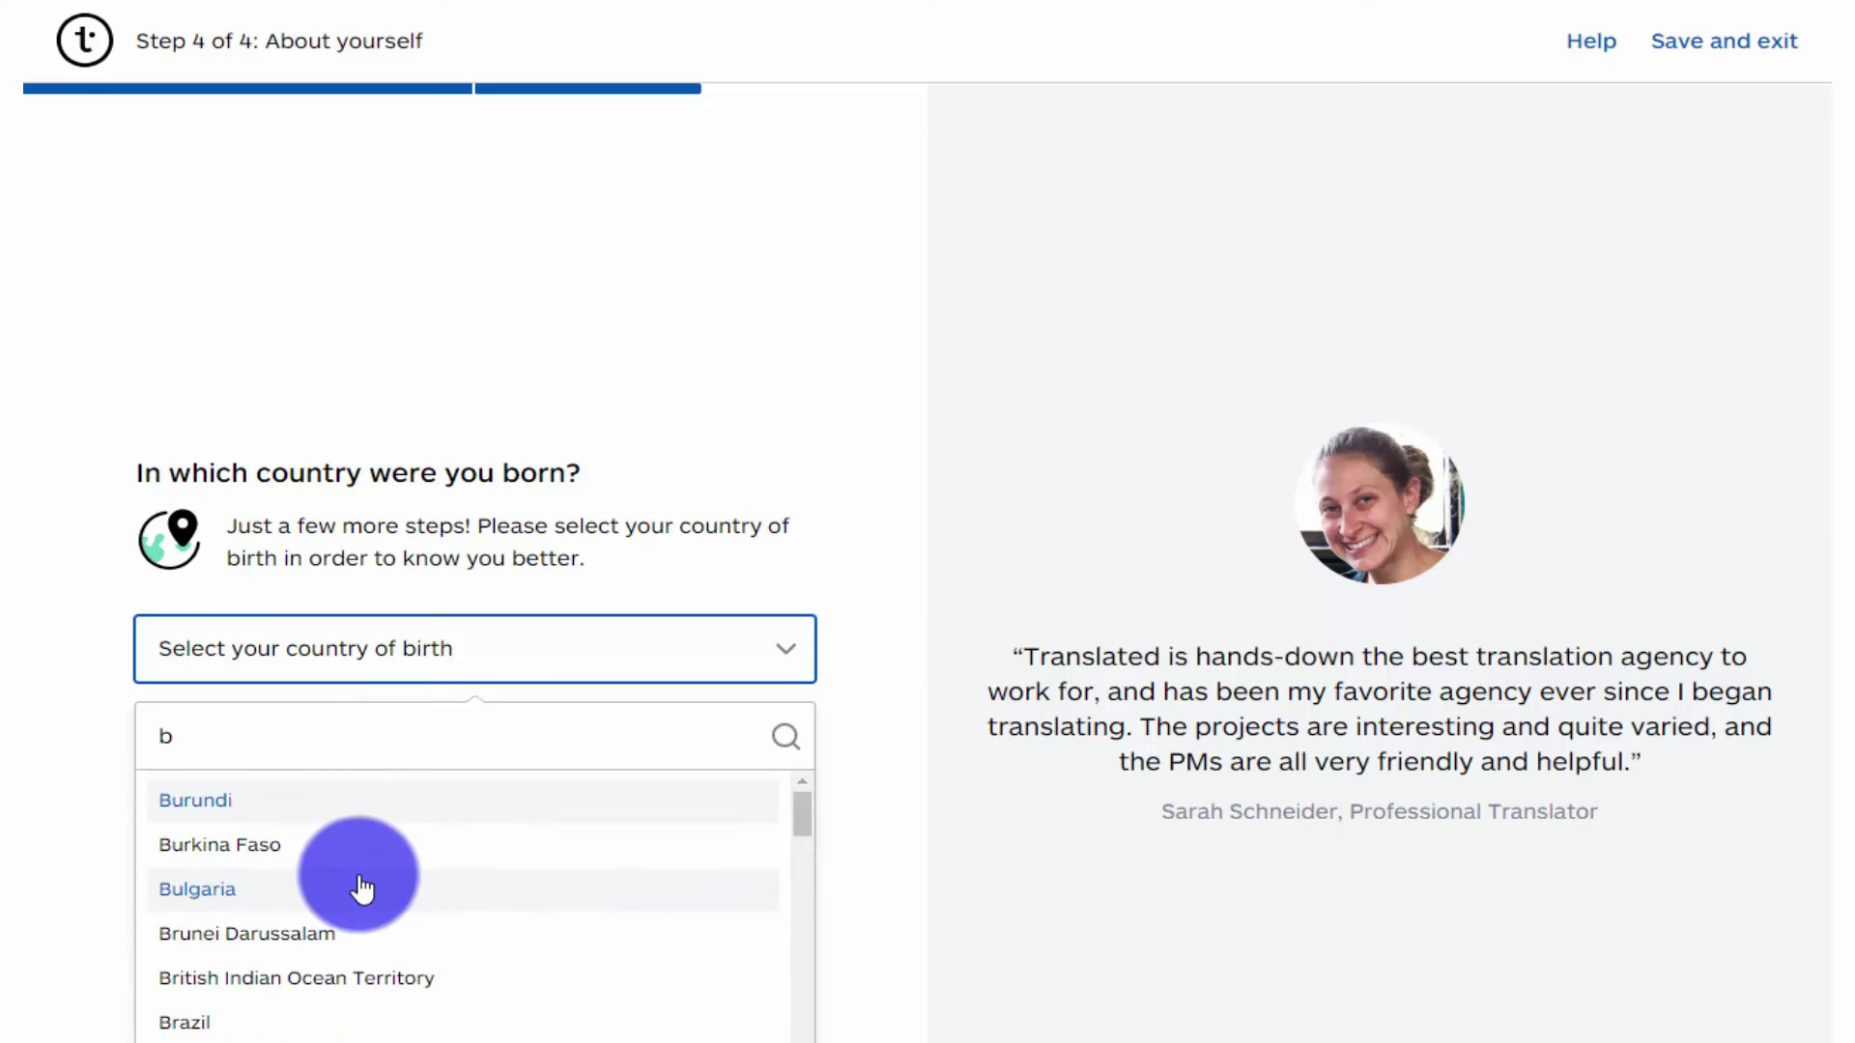
scroll(333, 927, down, 5)
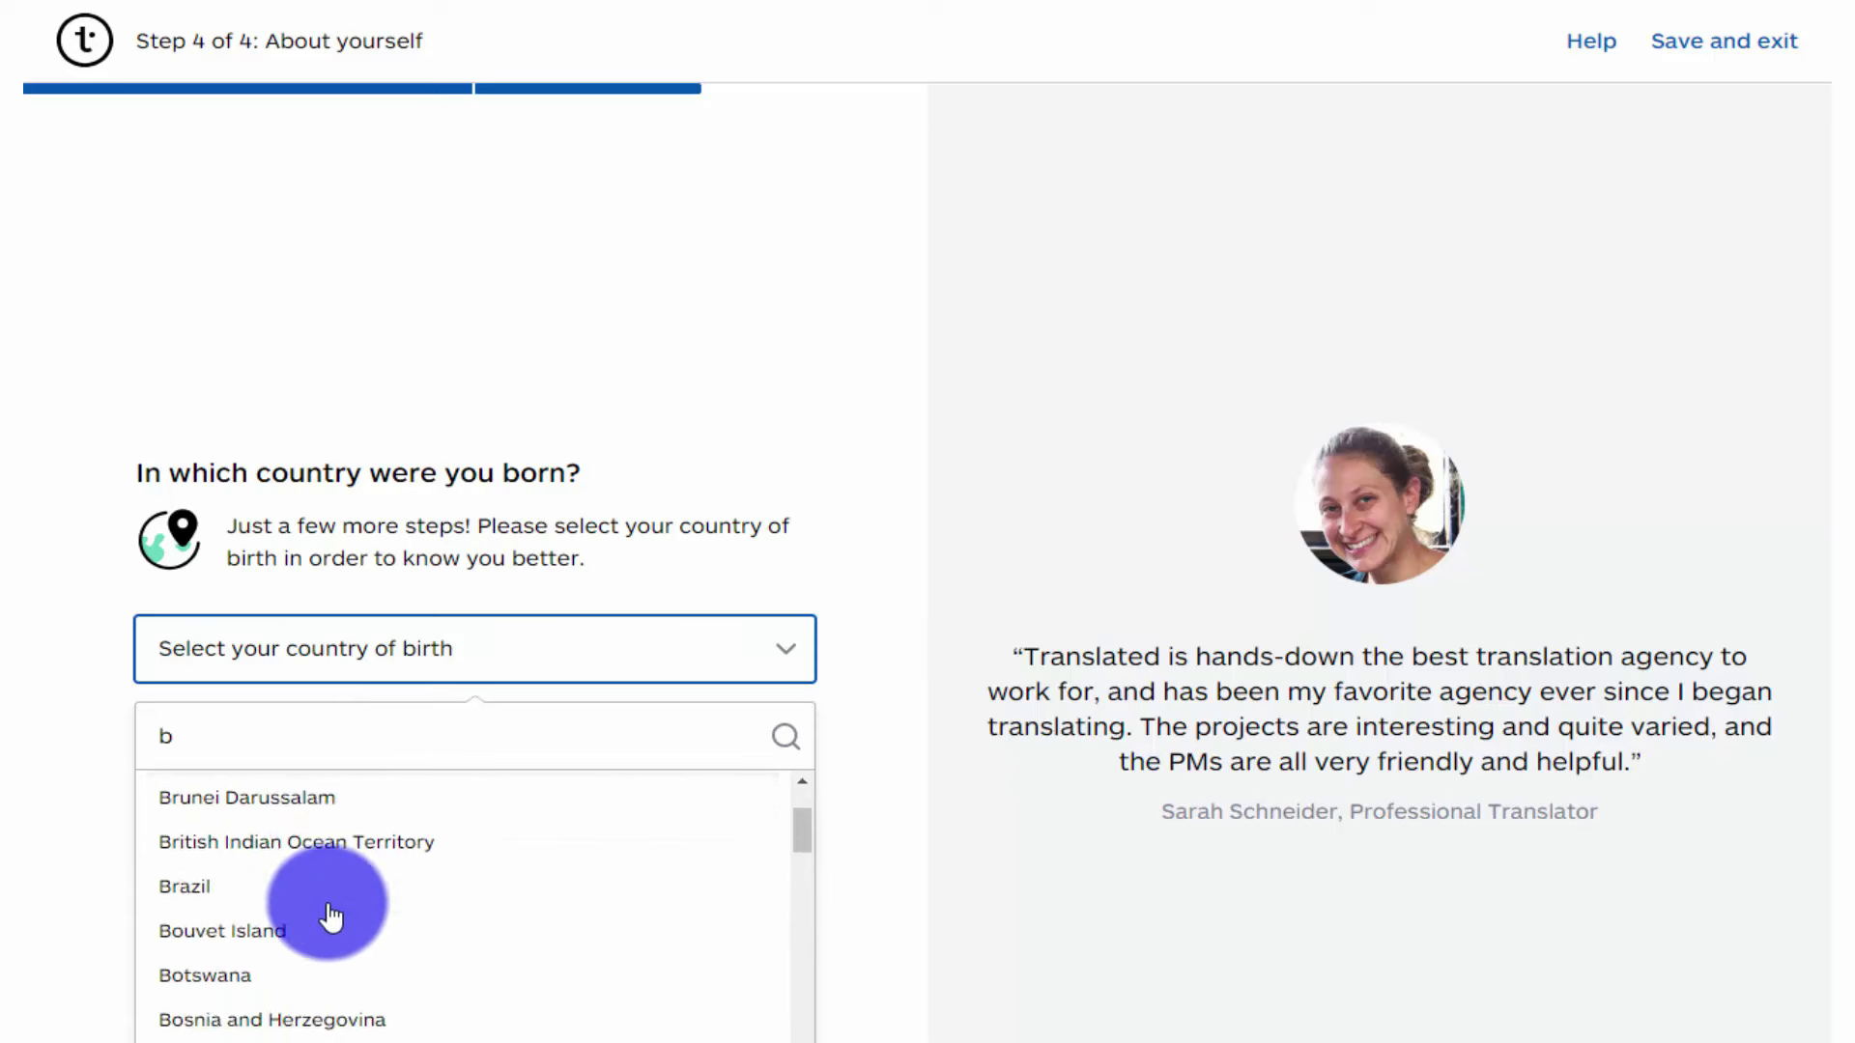
click(623, 1029)
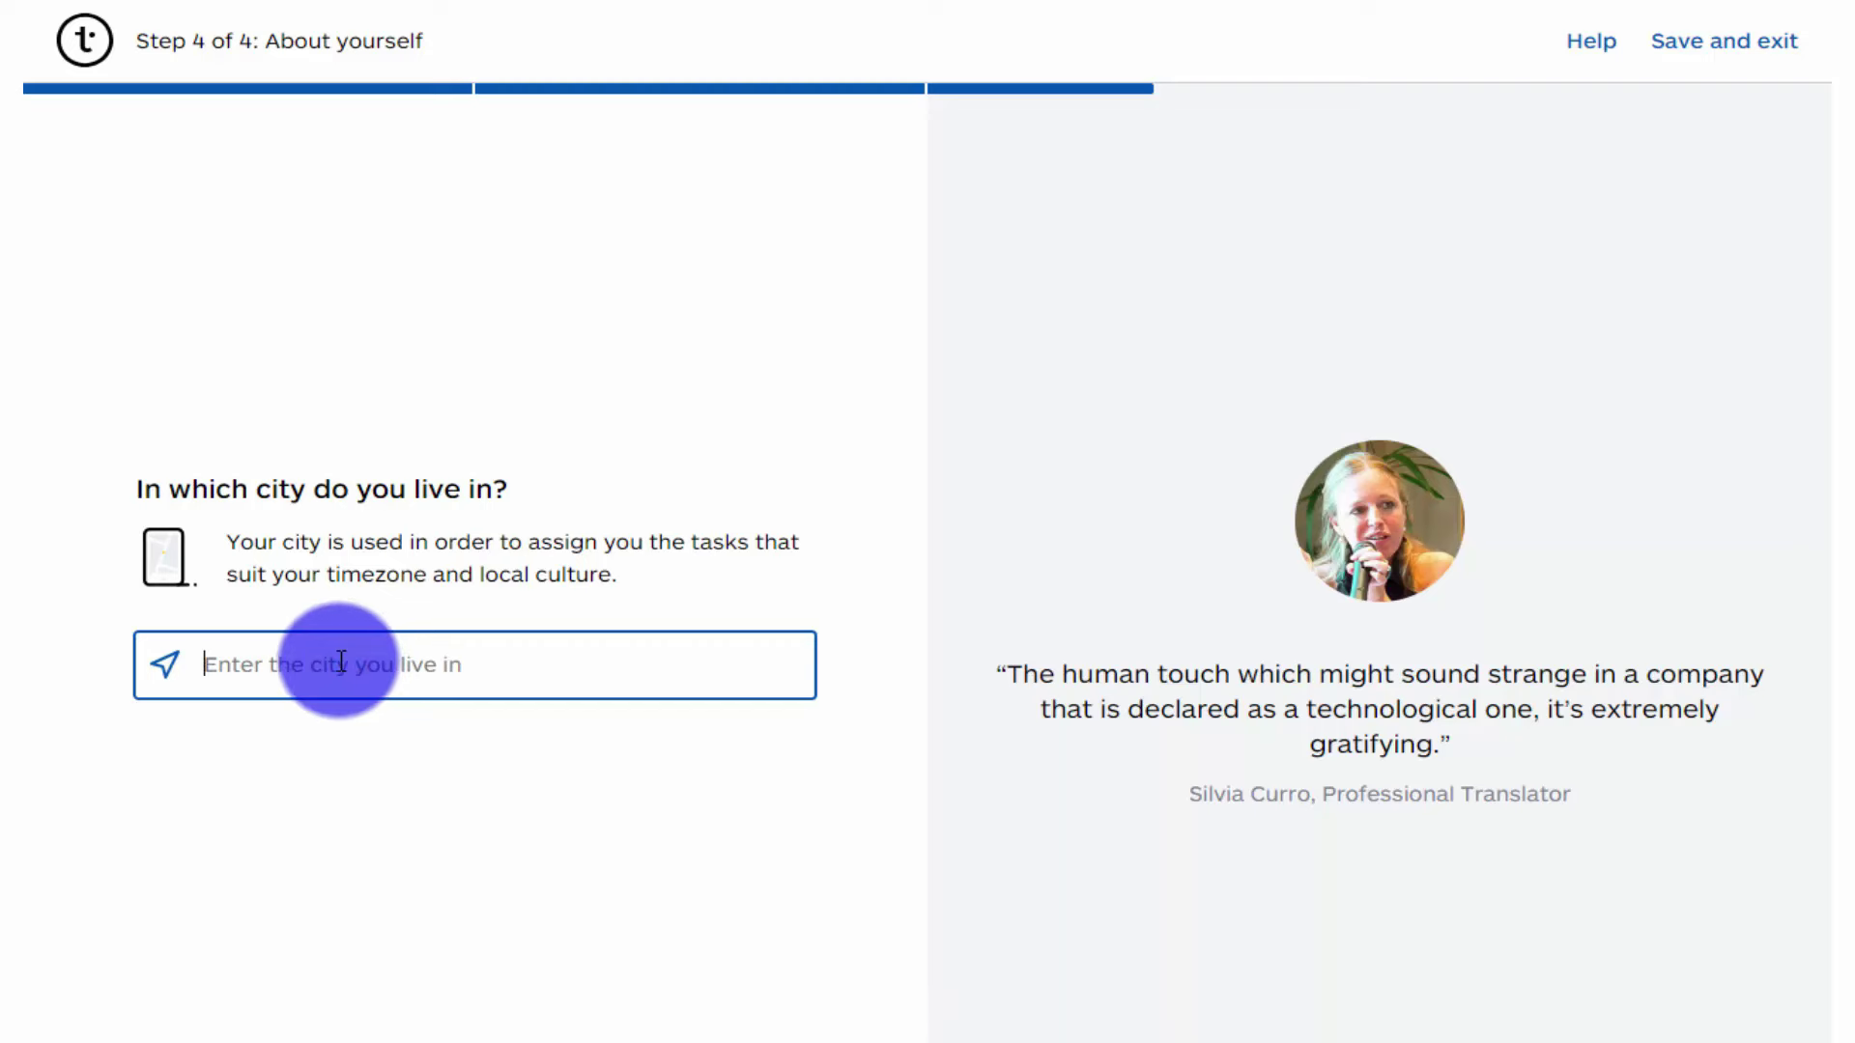
Set the city of residence to Dhaka, Bangladesh and submit it
click(265, 744)
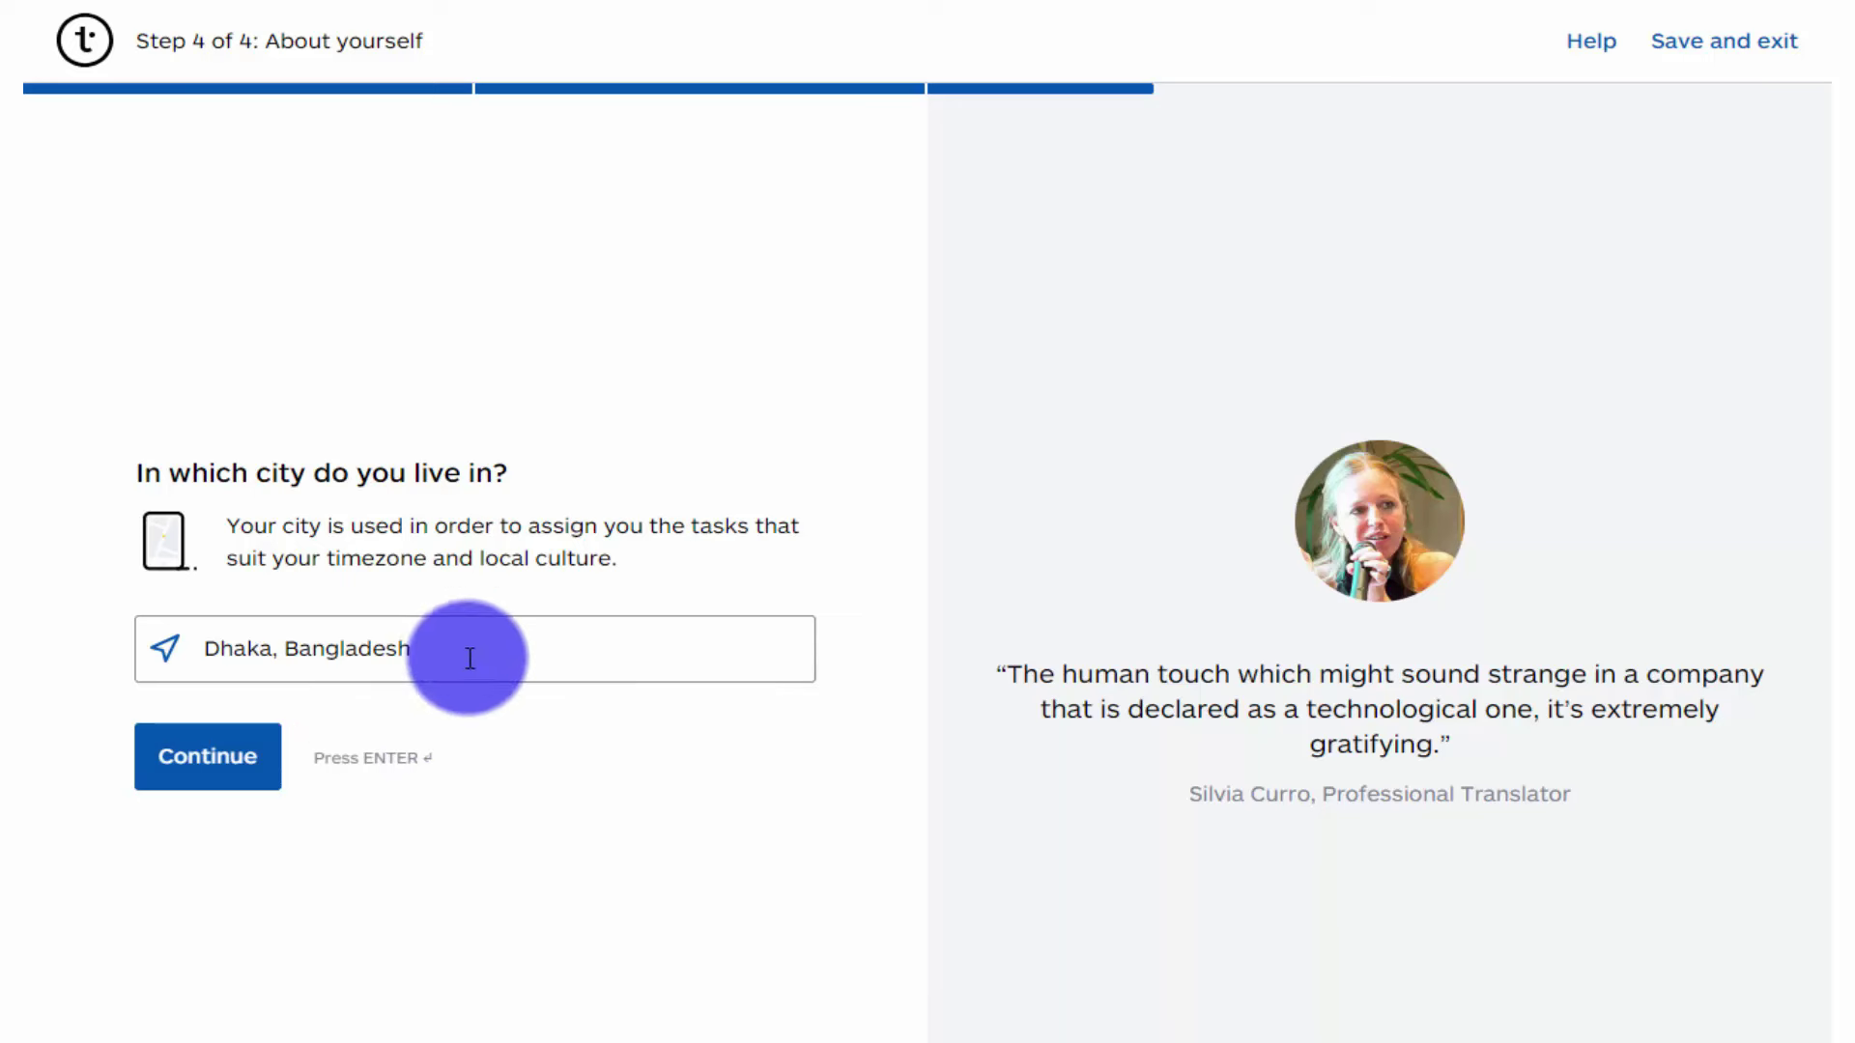
click(212, 770)
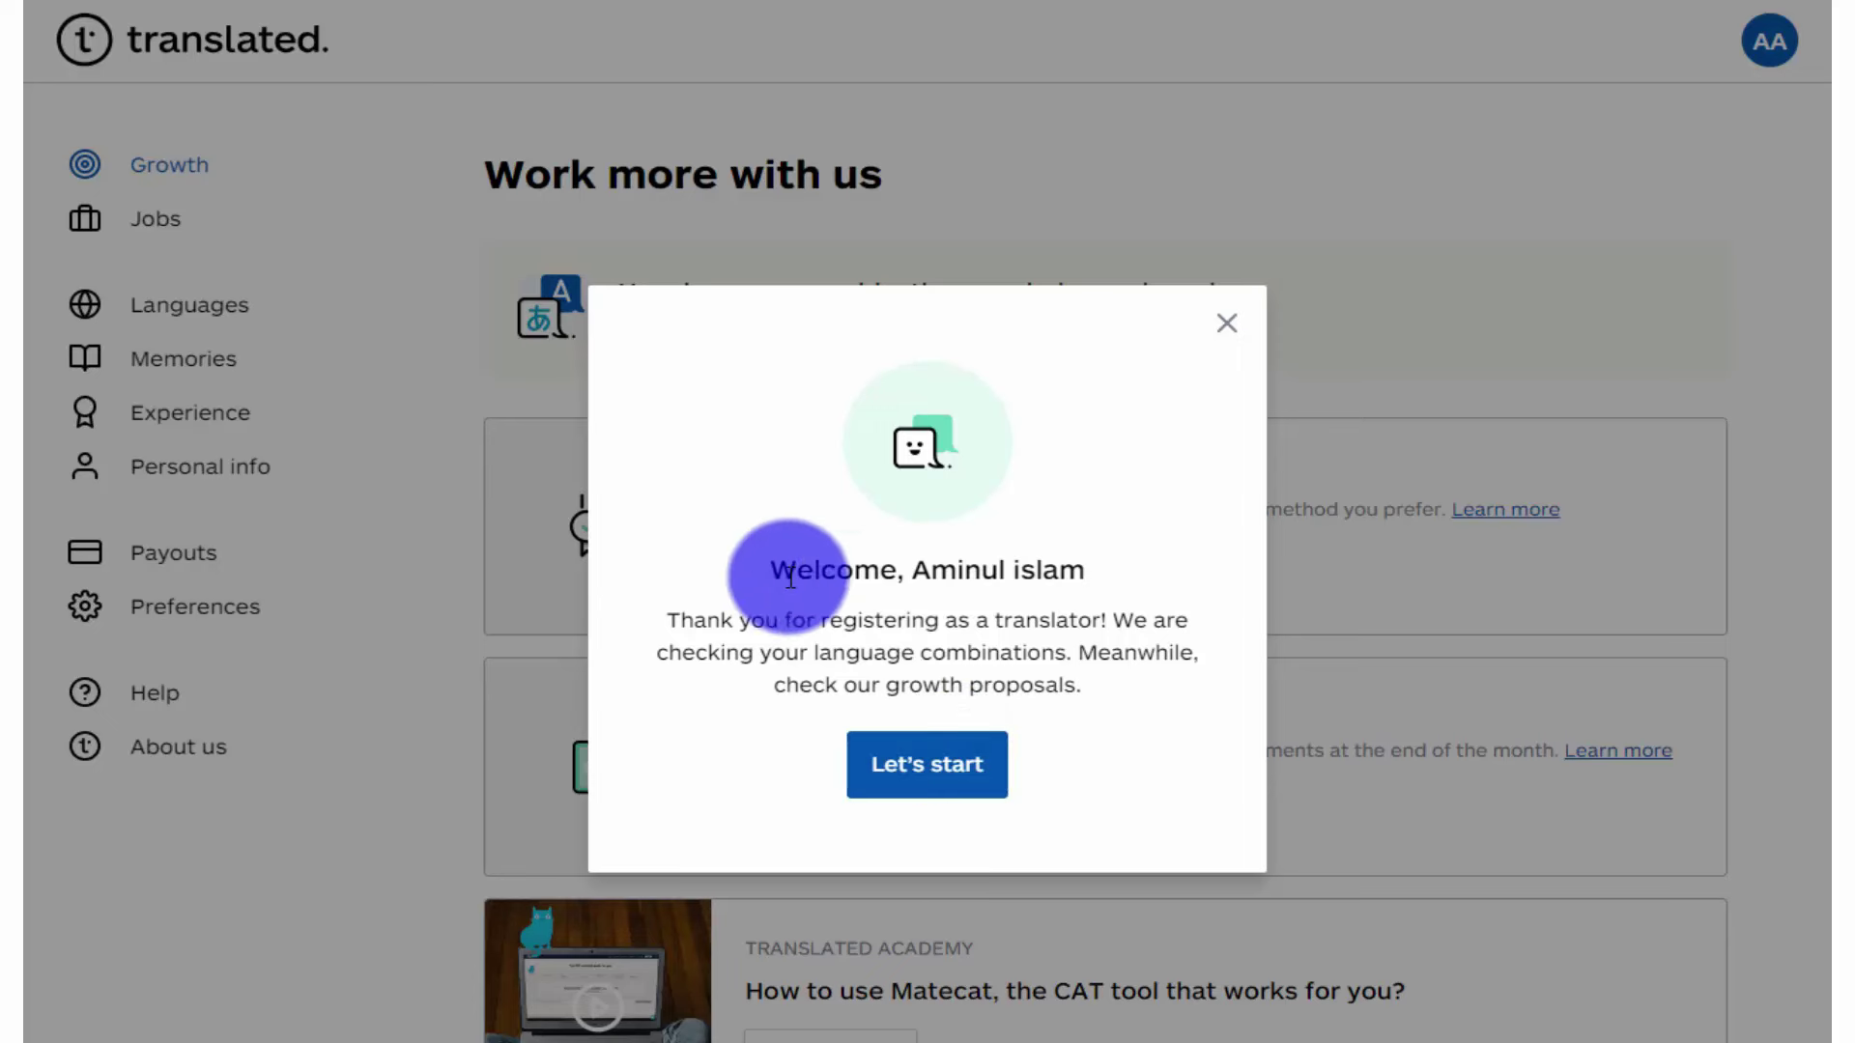
Dismiss the welcome message and look through the growth proposals on billing, payments, training and education
click(1224, 321)
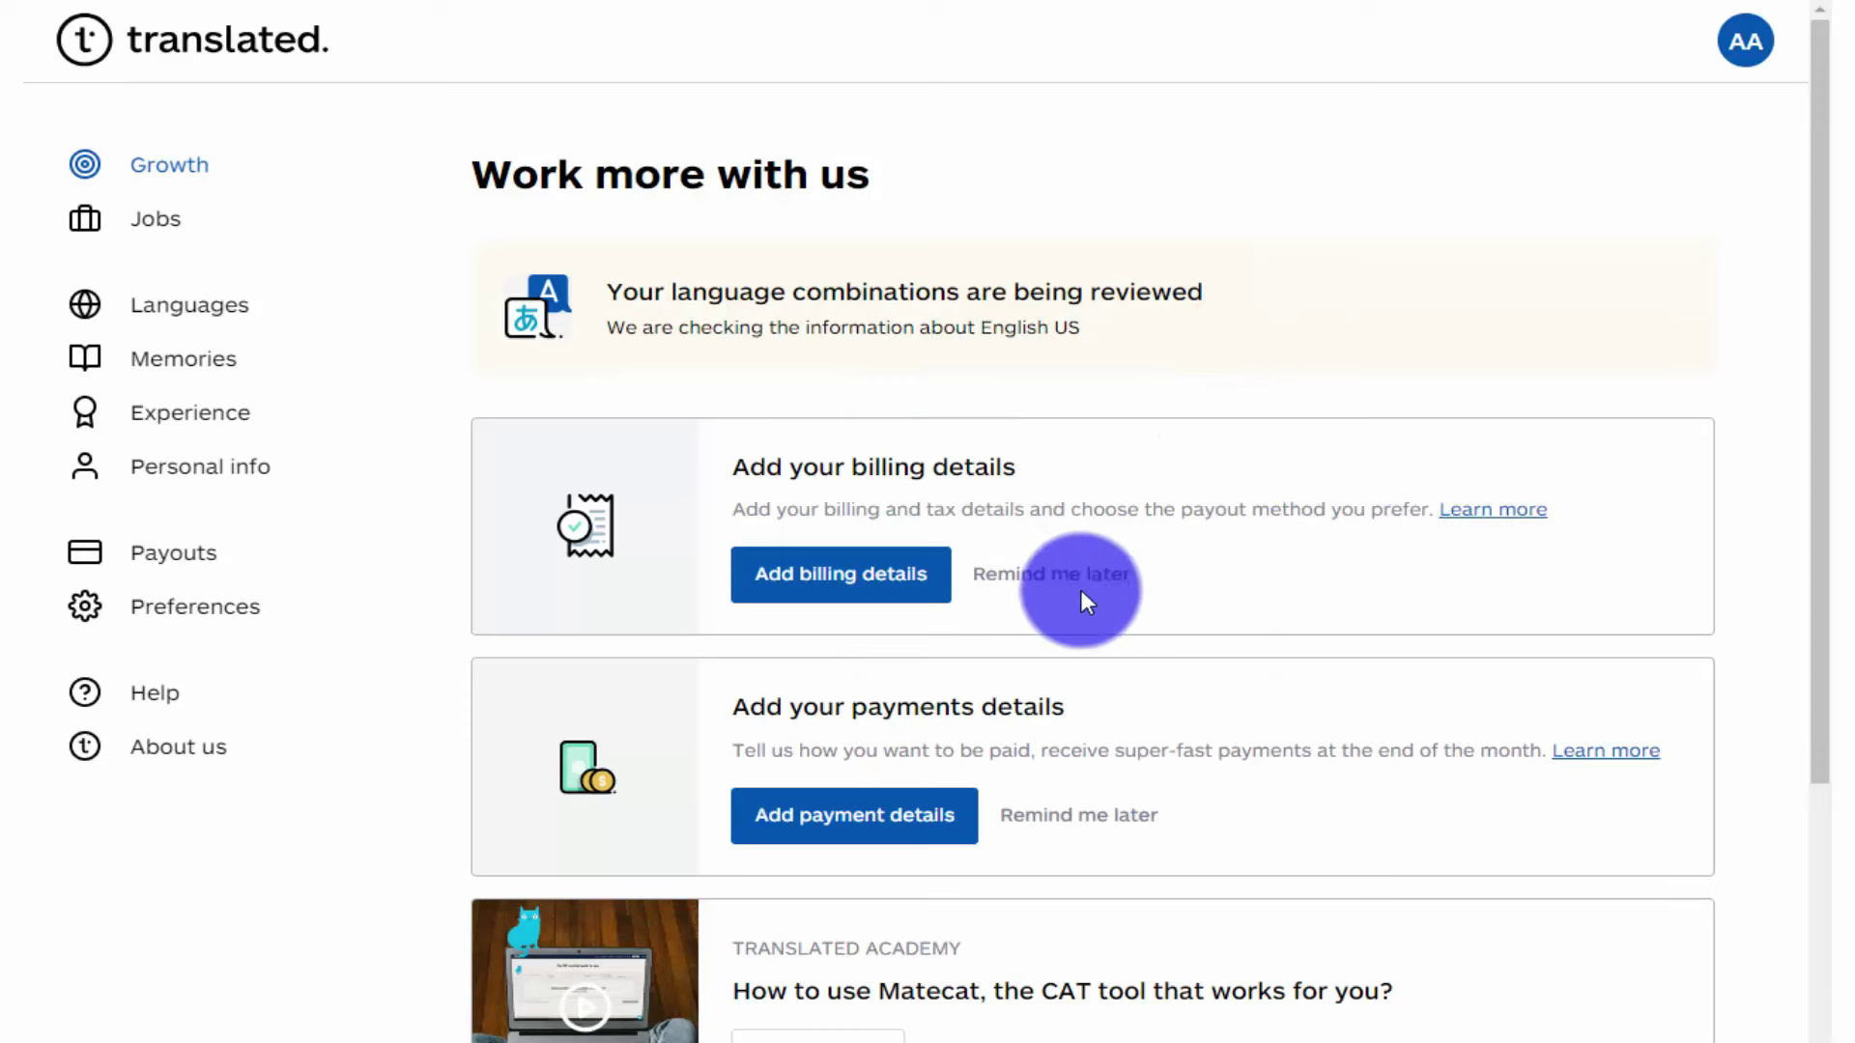
scroll(930, 640, down, 5)
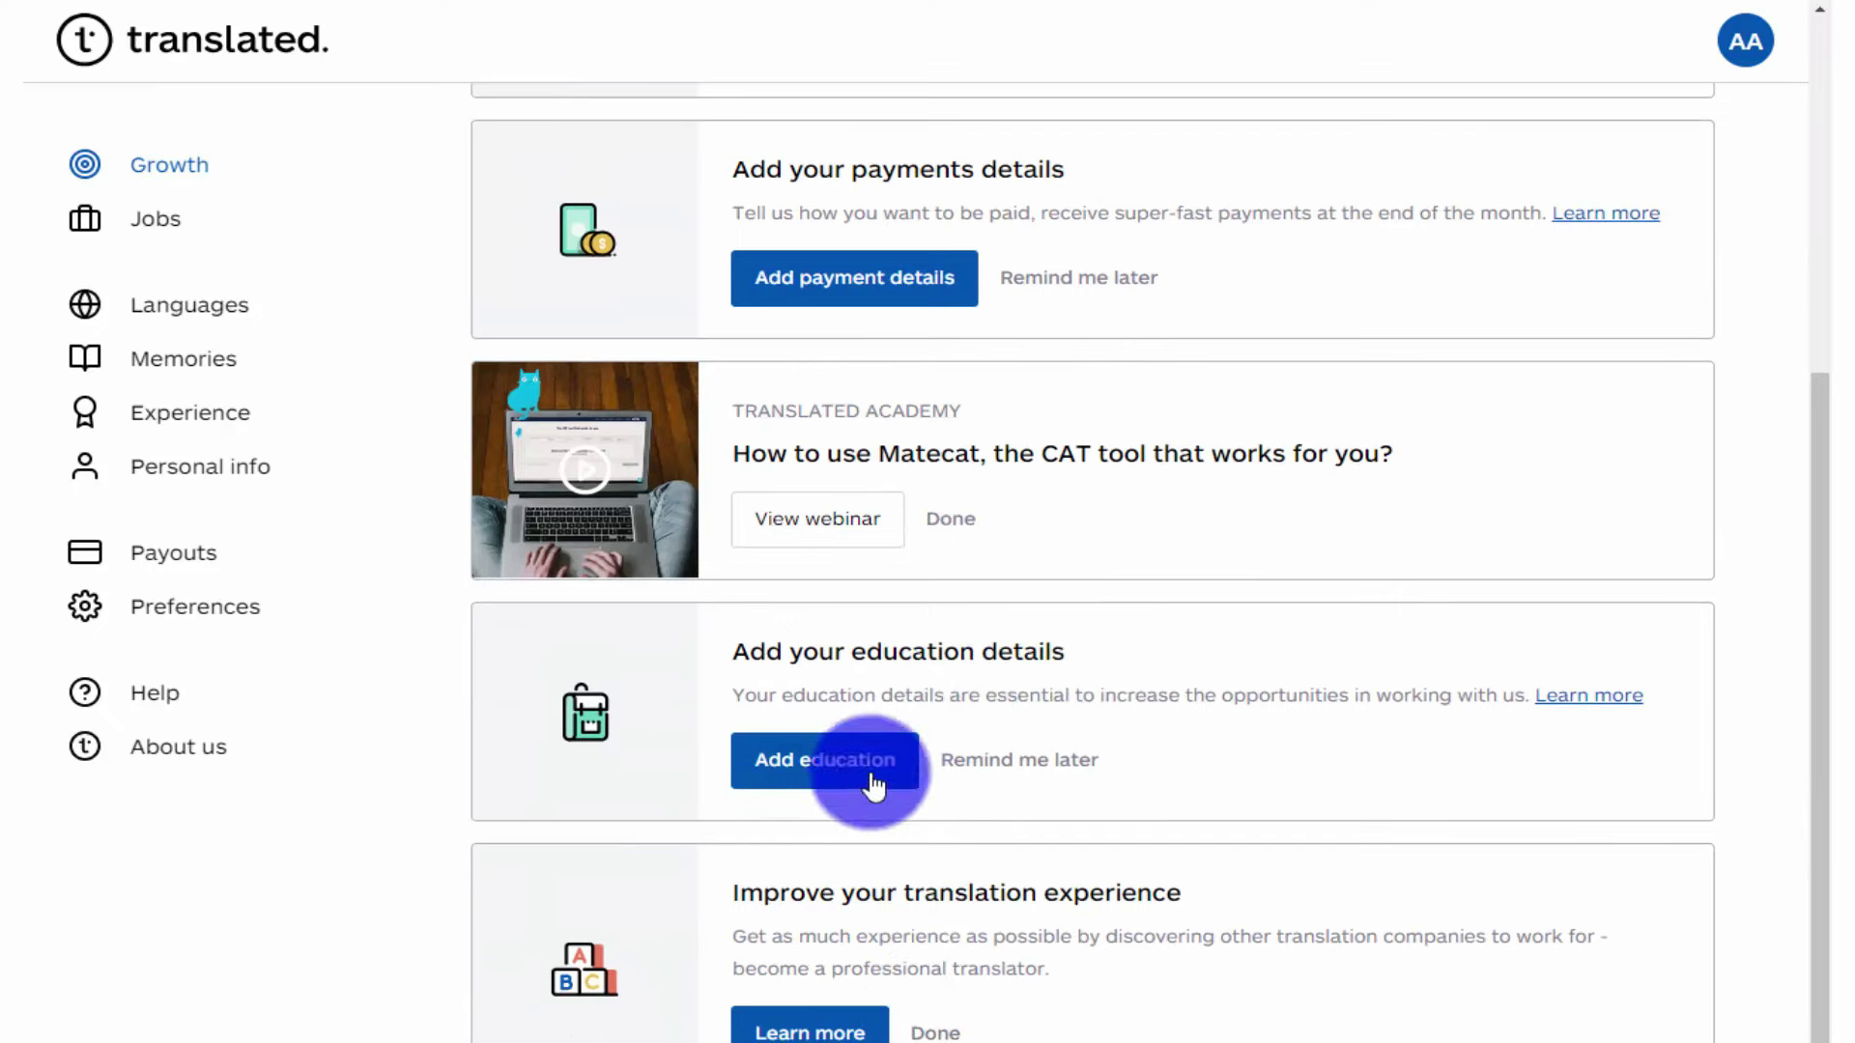
scroll(895, 711, up, 4)
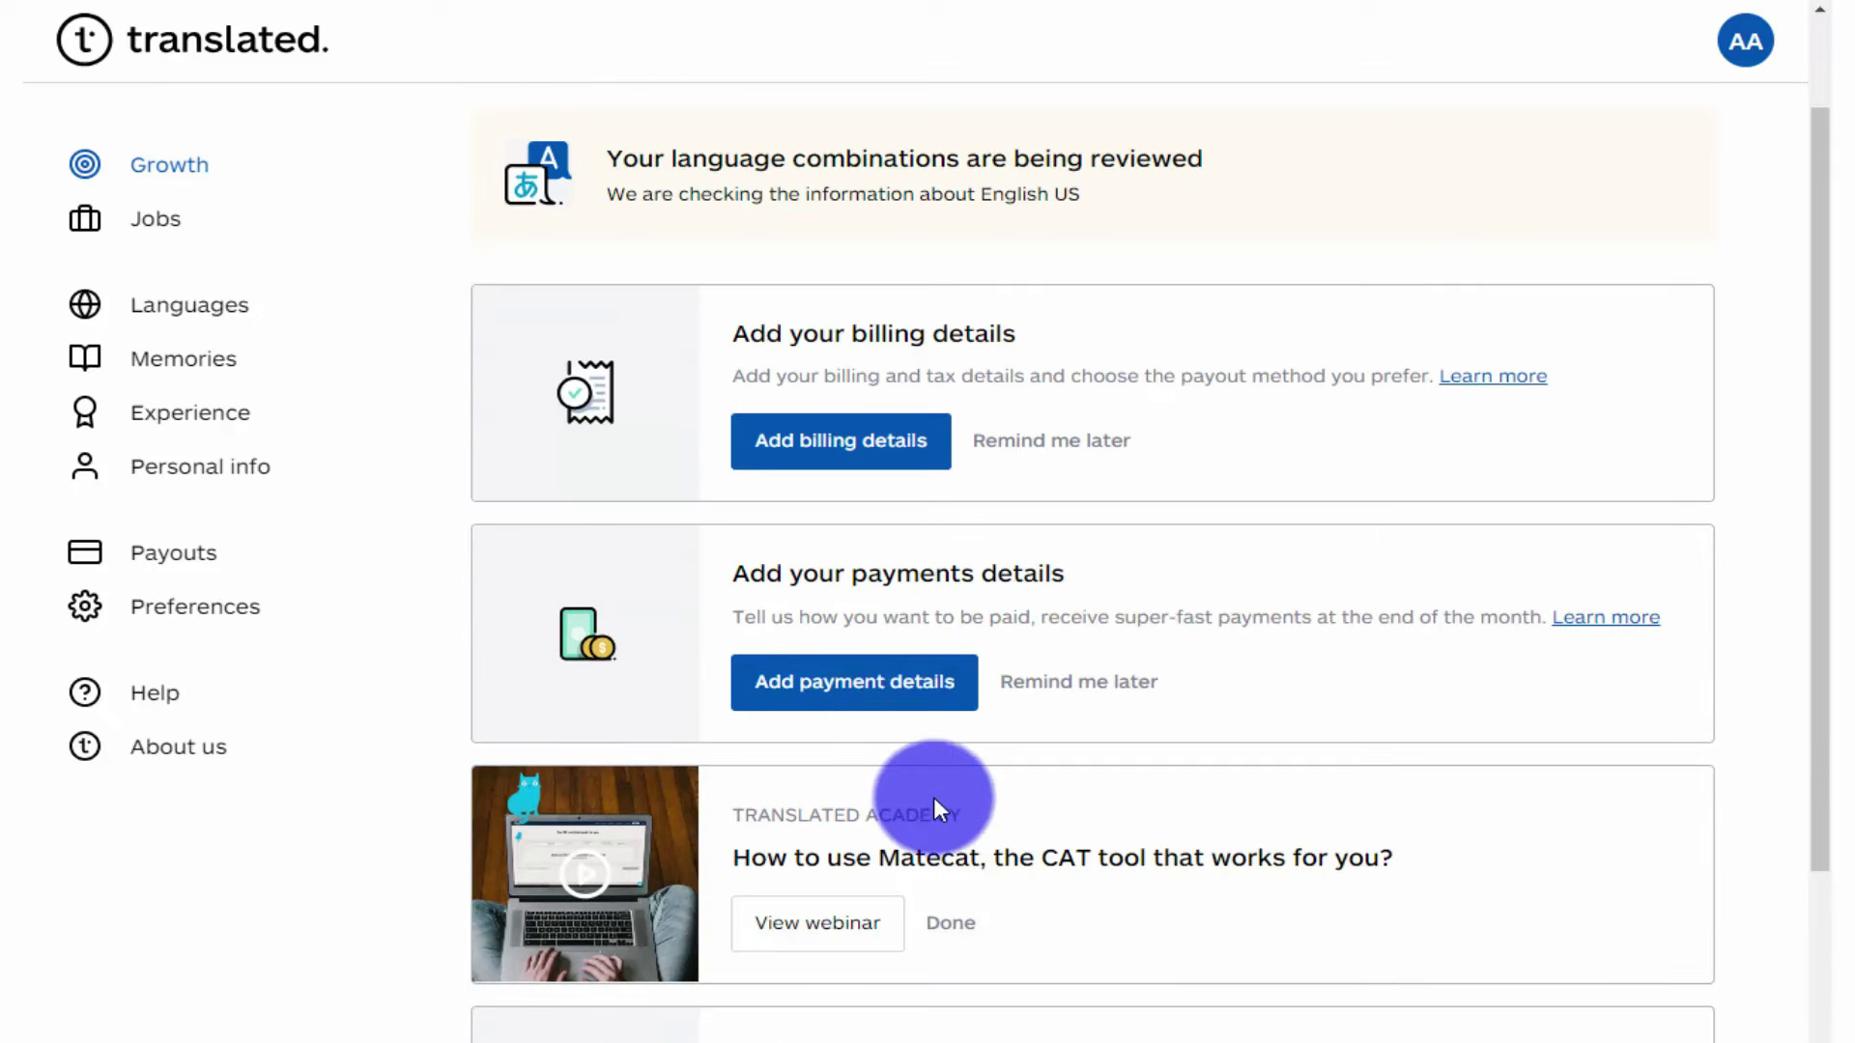
scroll(936, 794, up, 1)
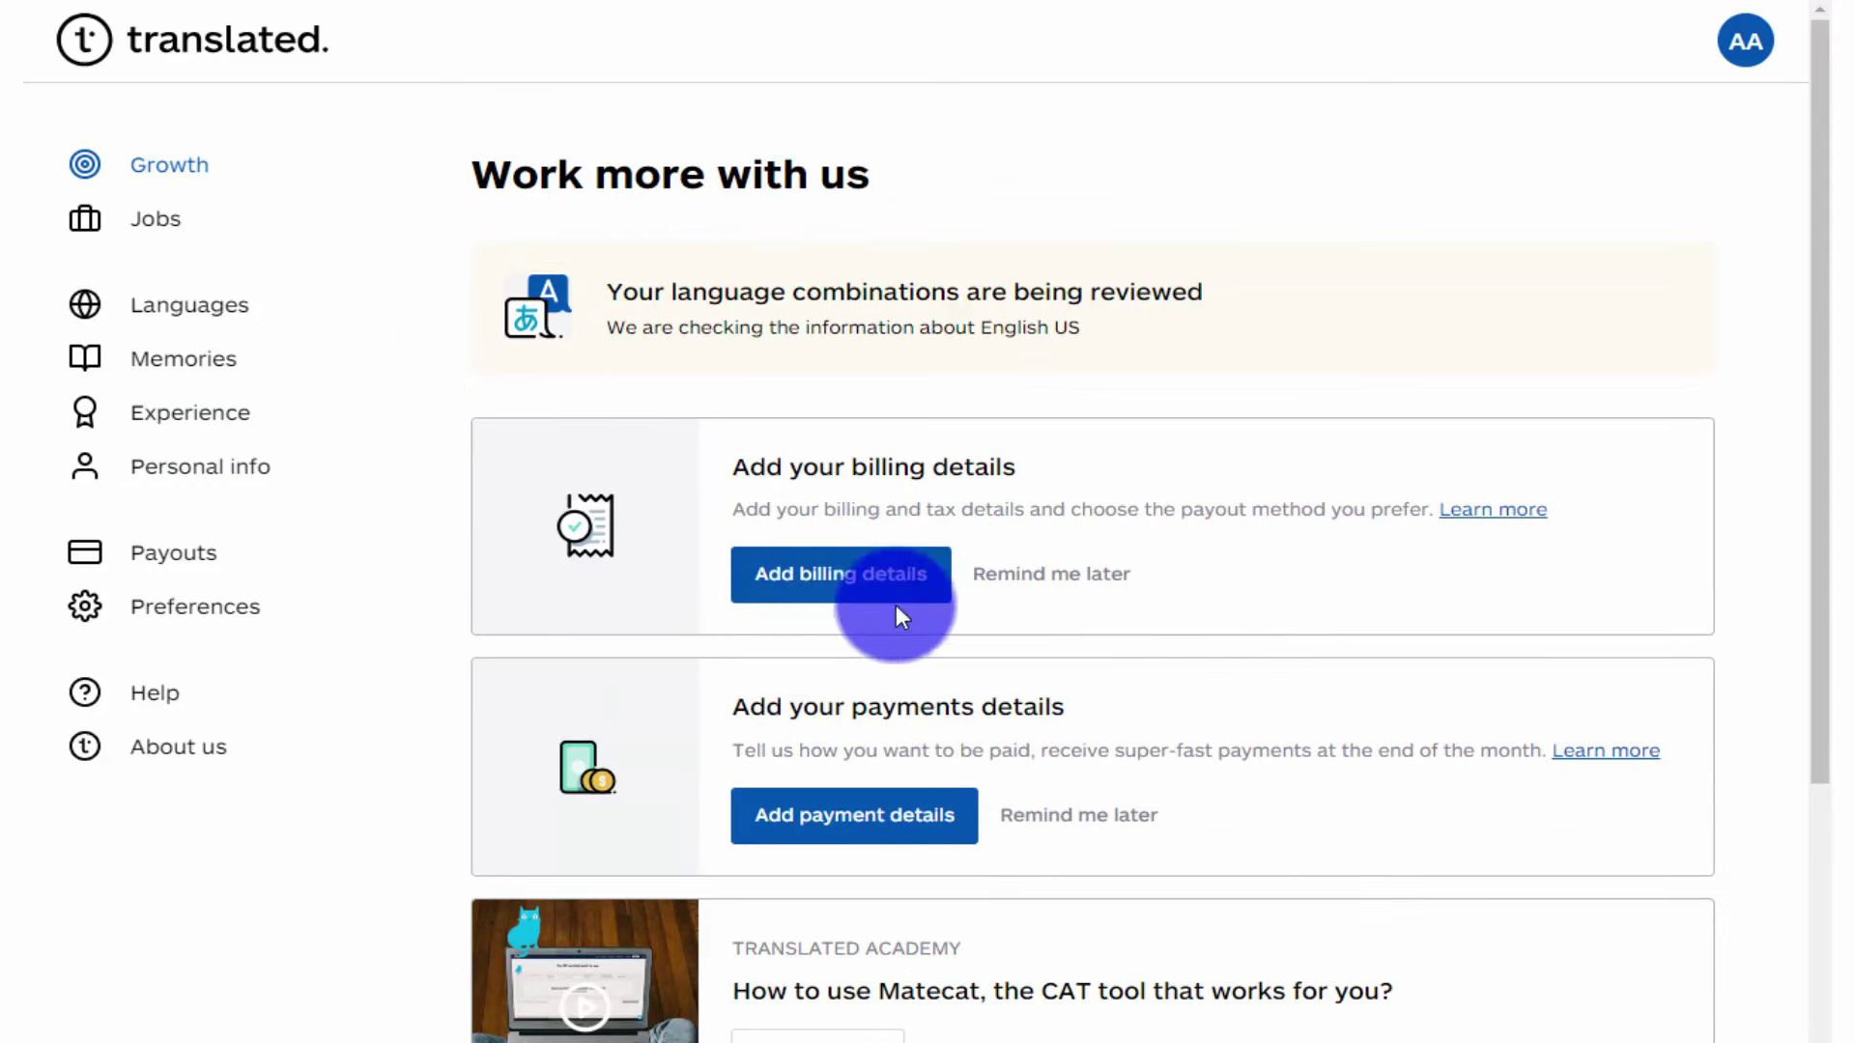
Examine the Add billing and tax details form, including its tax status options and Tax ID field, and close it without saving
click(845, 591)
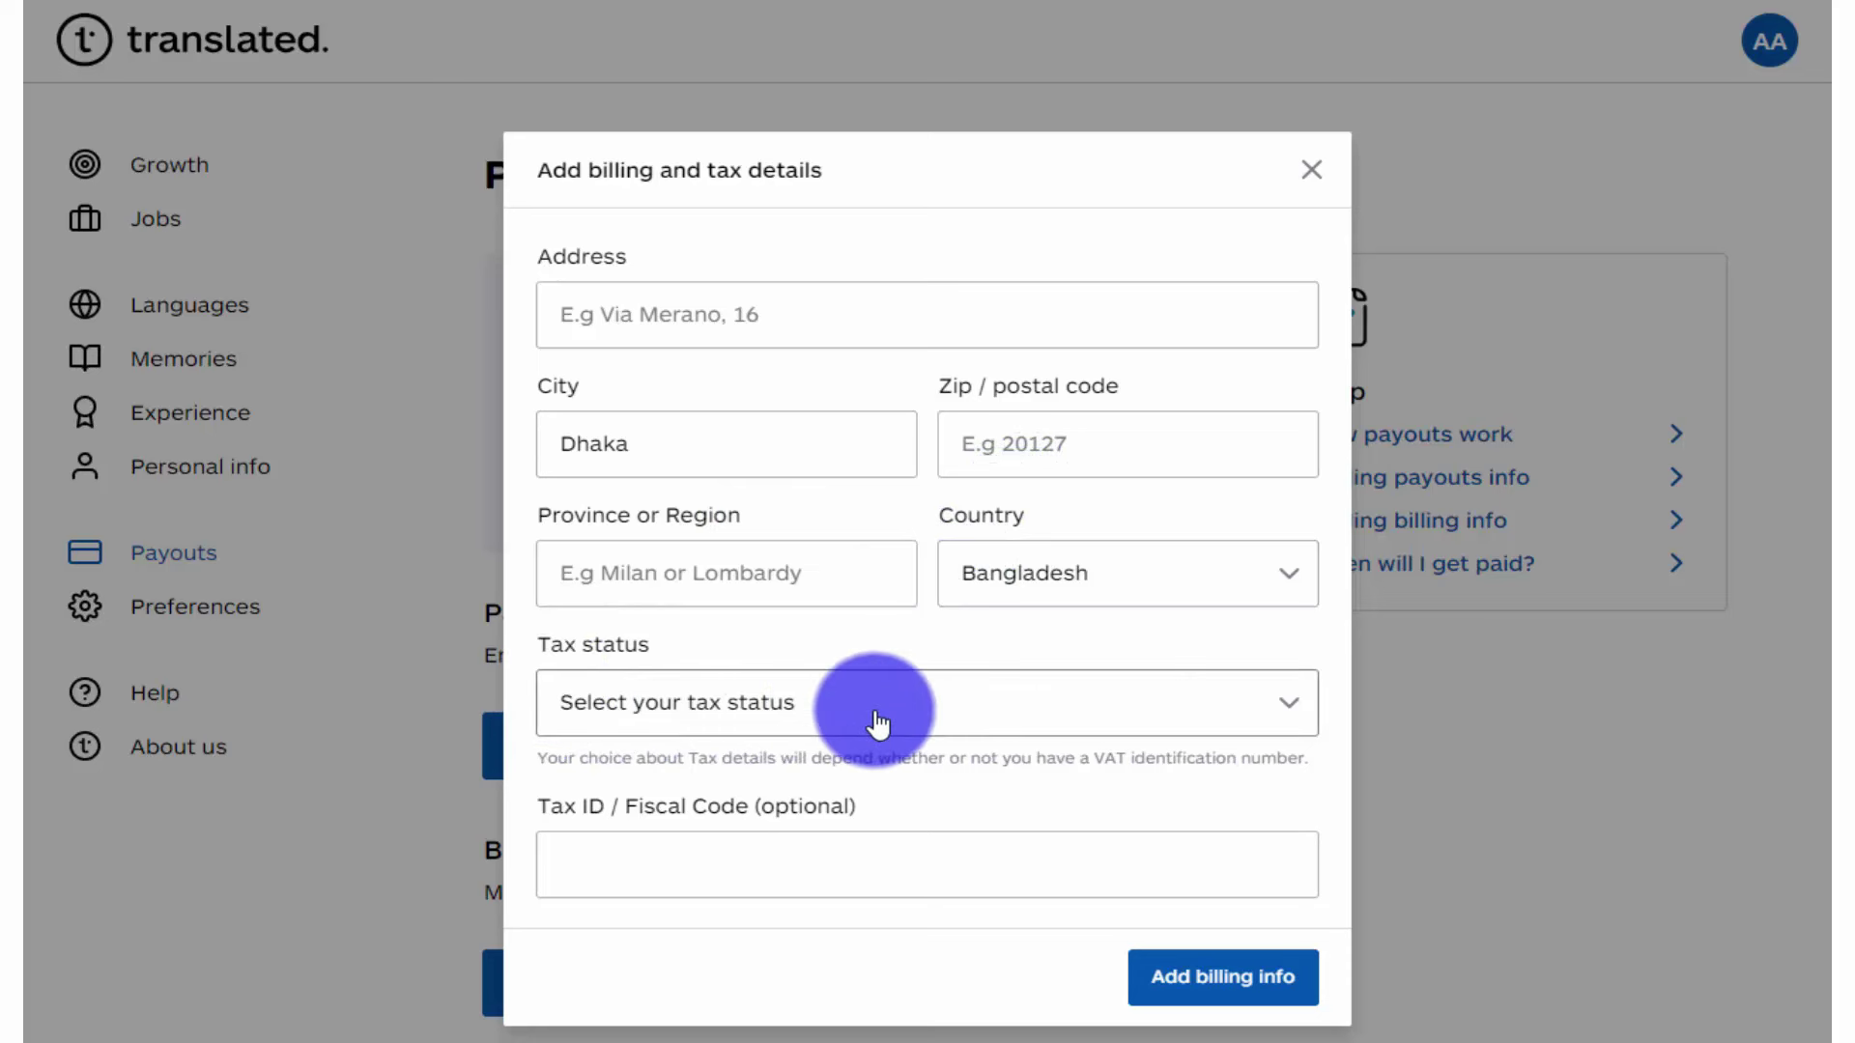
click(1056, 725)
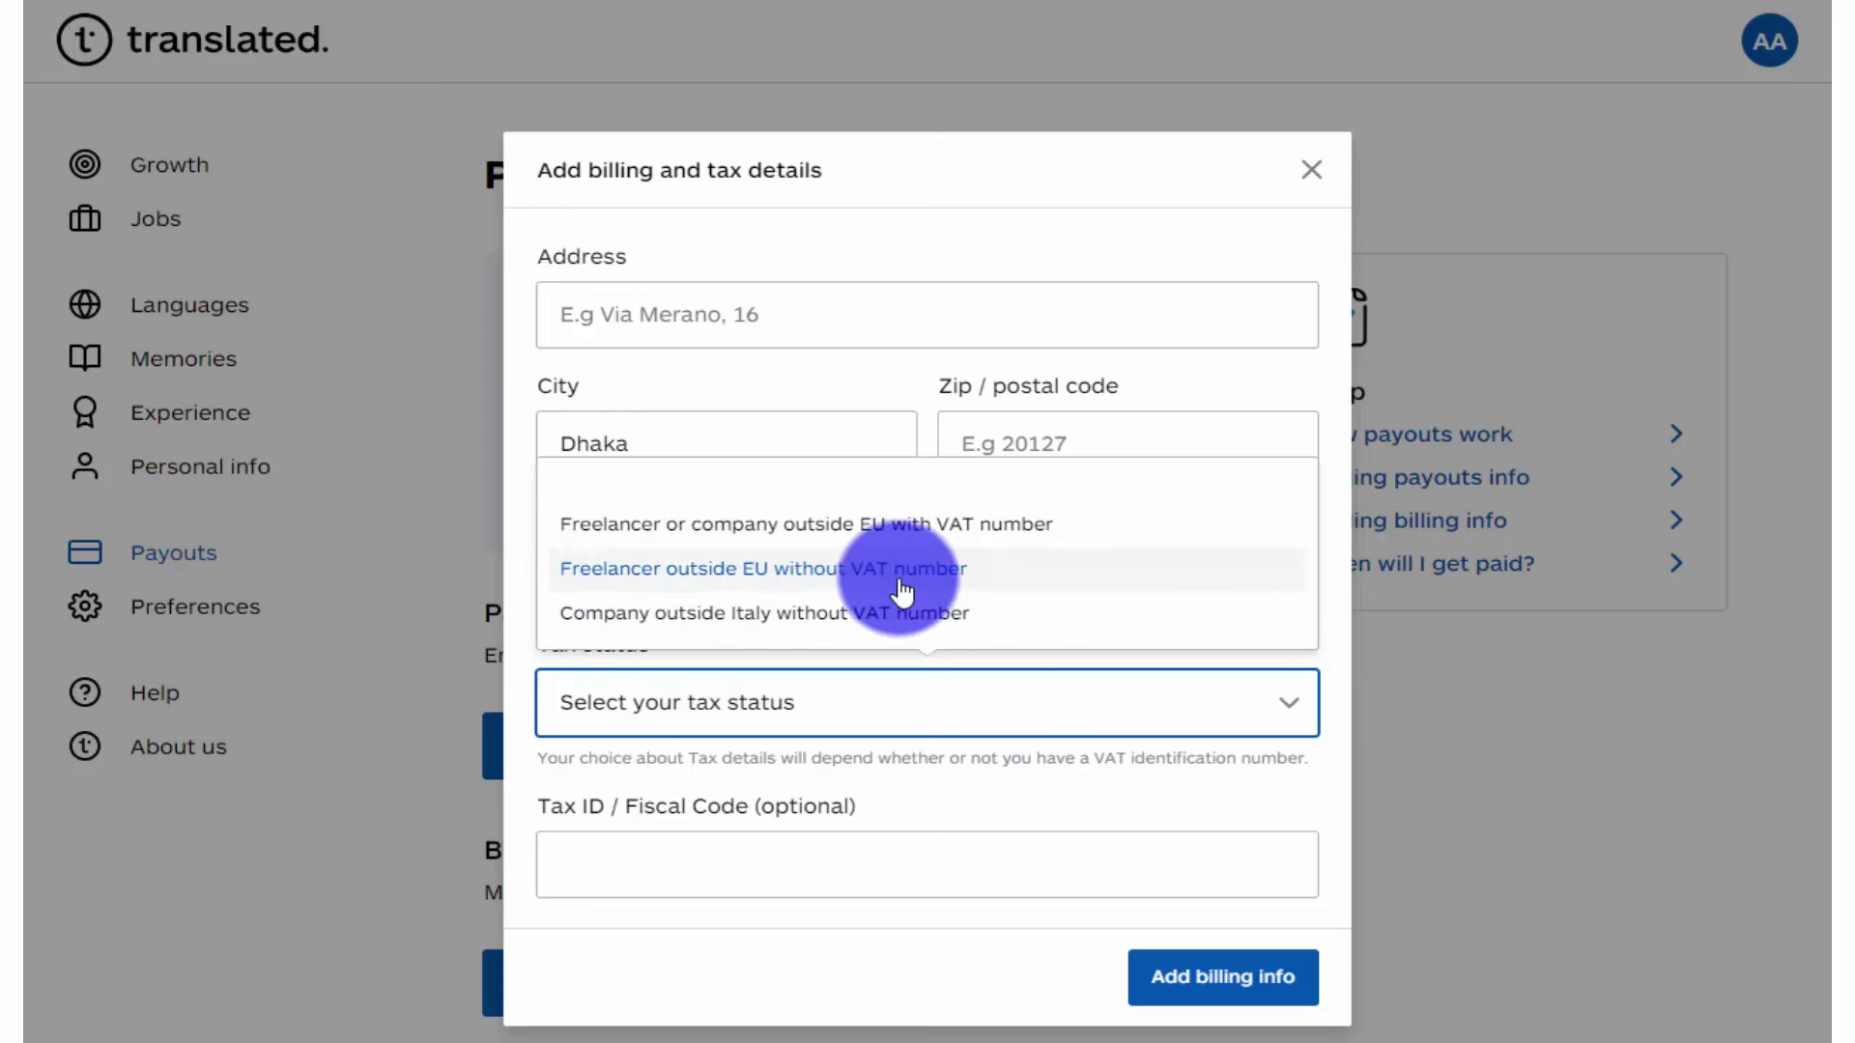
click(777, 876)
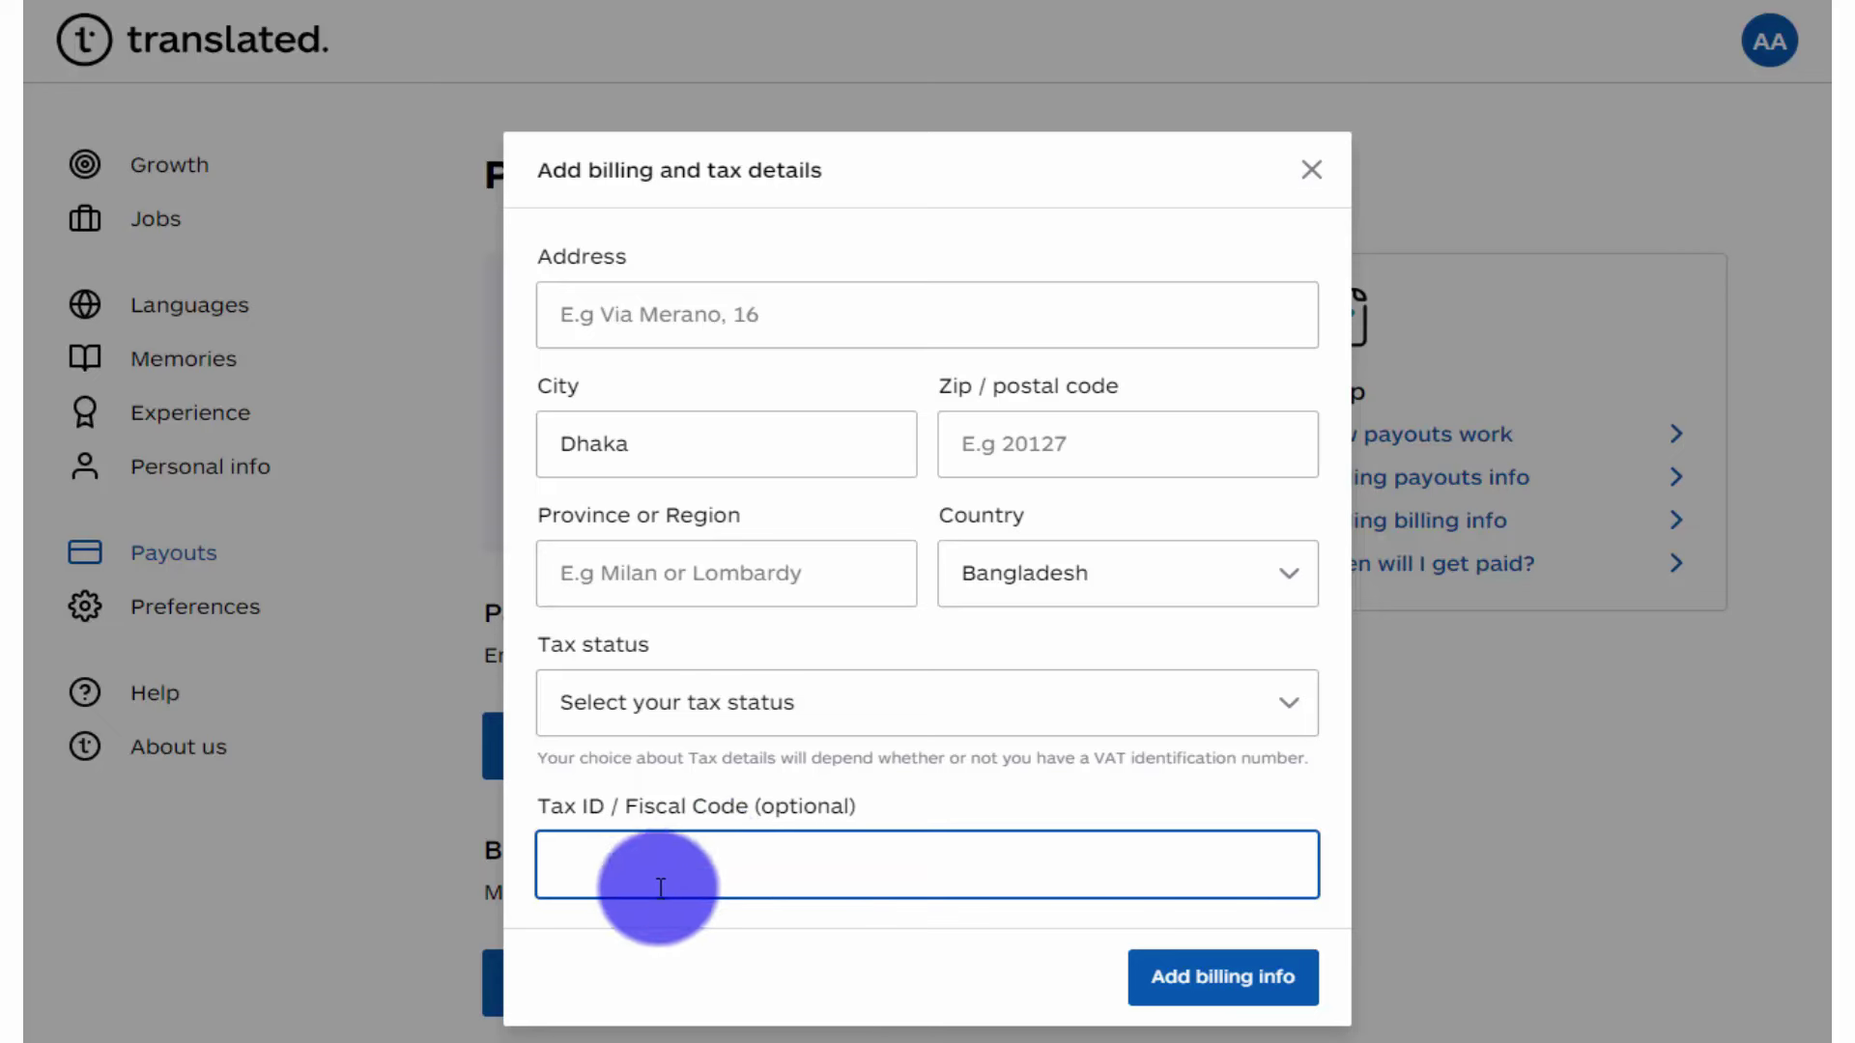
click(1311, 172)
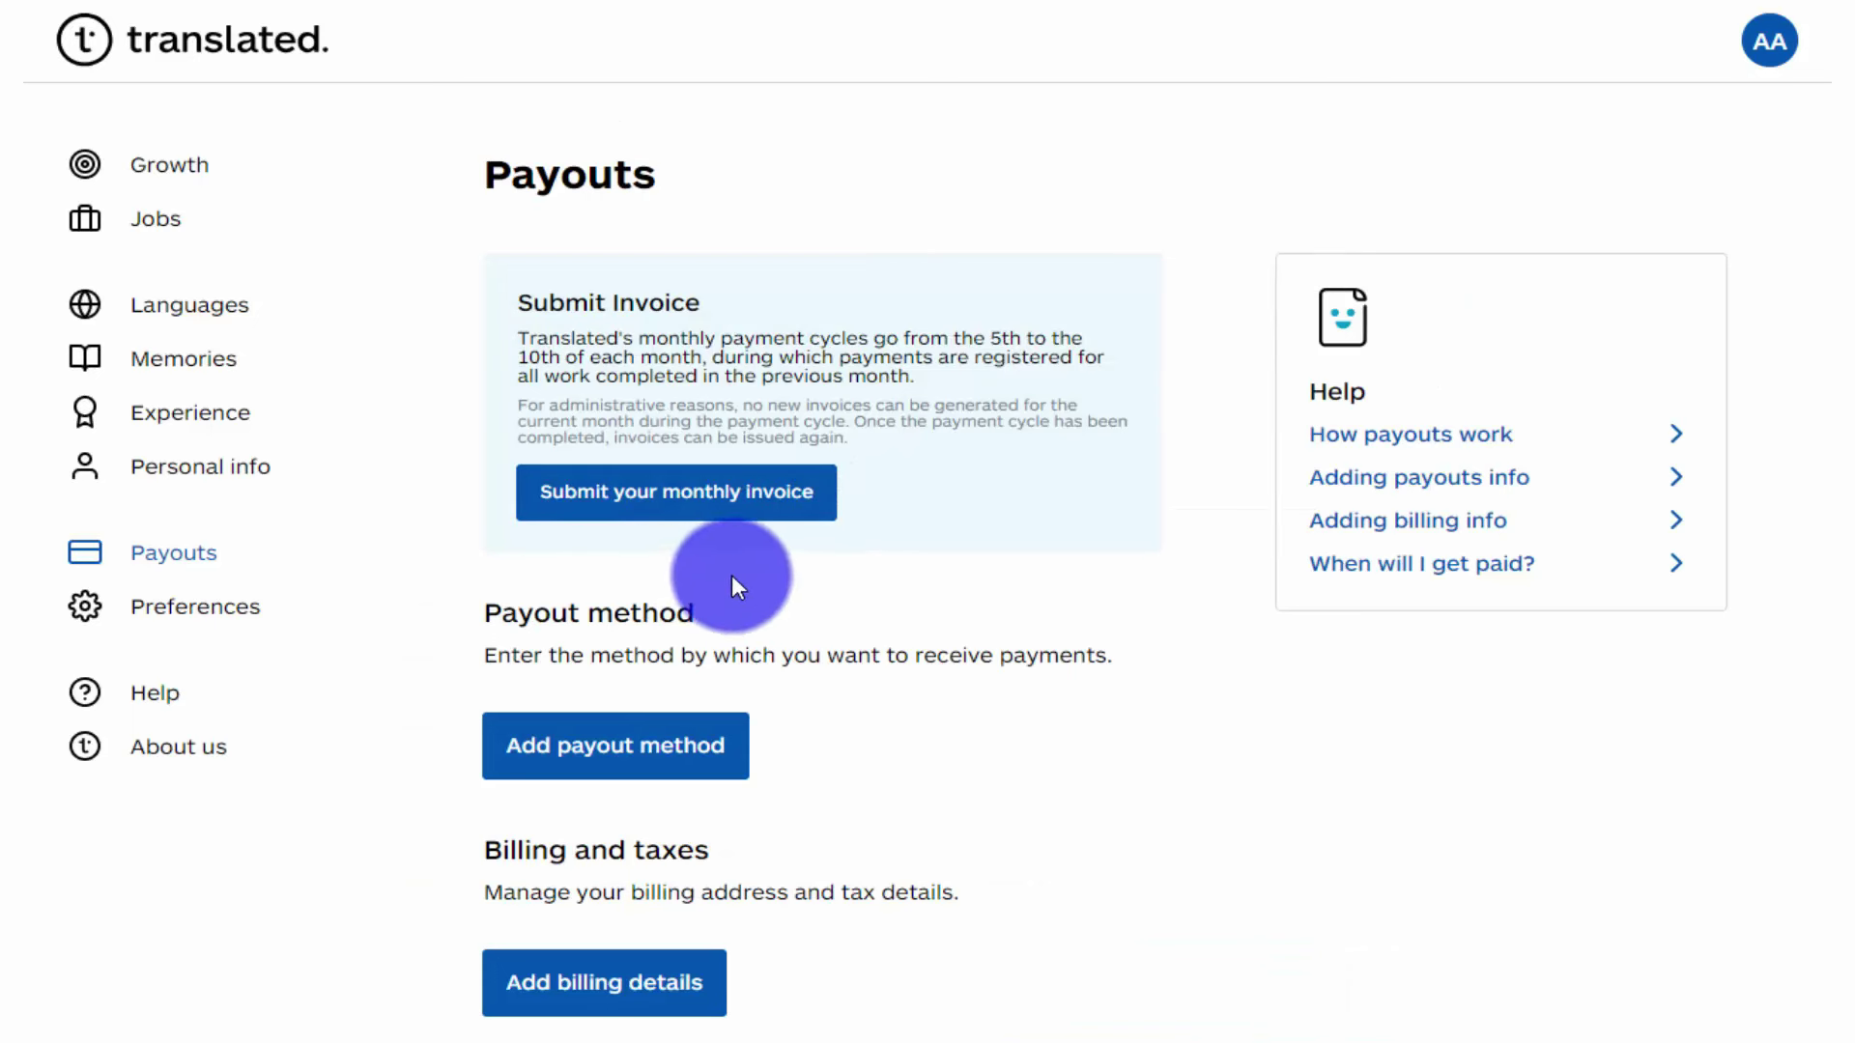
Open the payment details form from the growth proposals and compare its wire transfer and PayPal payout fields
click(189, 181)
scroll(889, 676, down, 3)
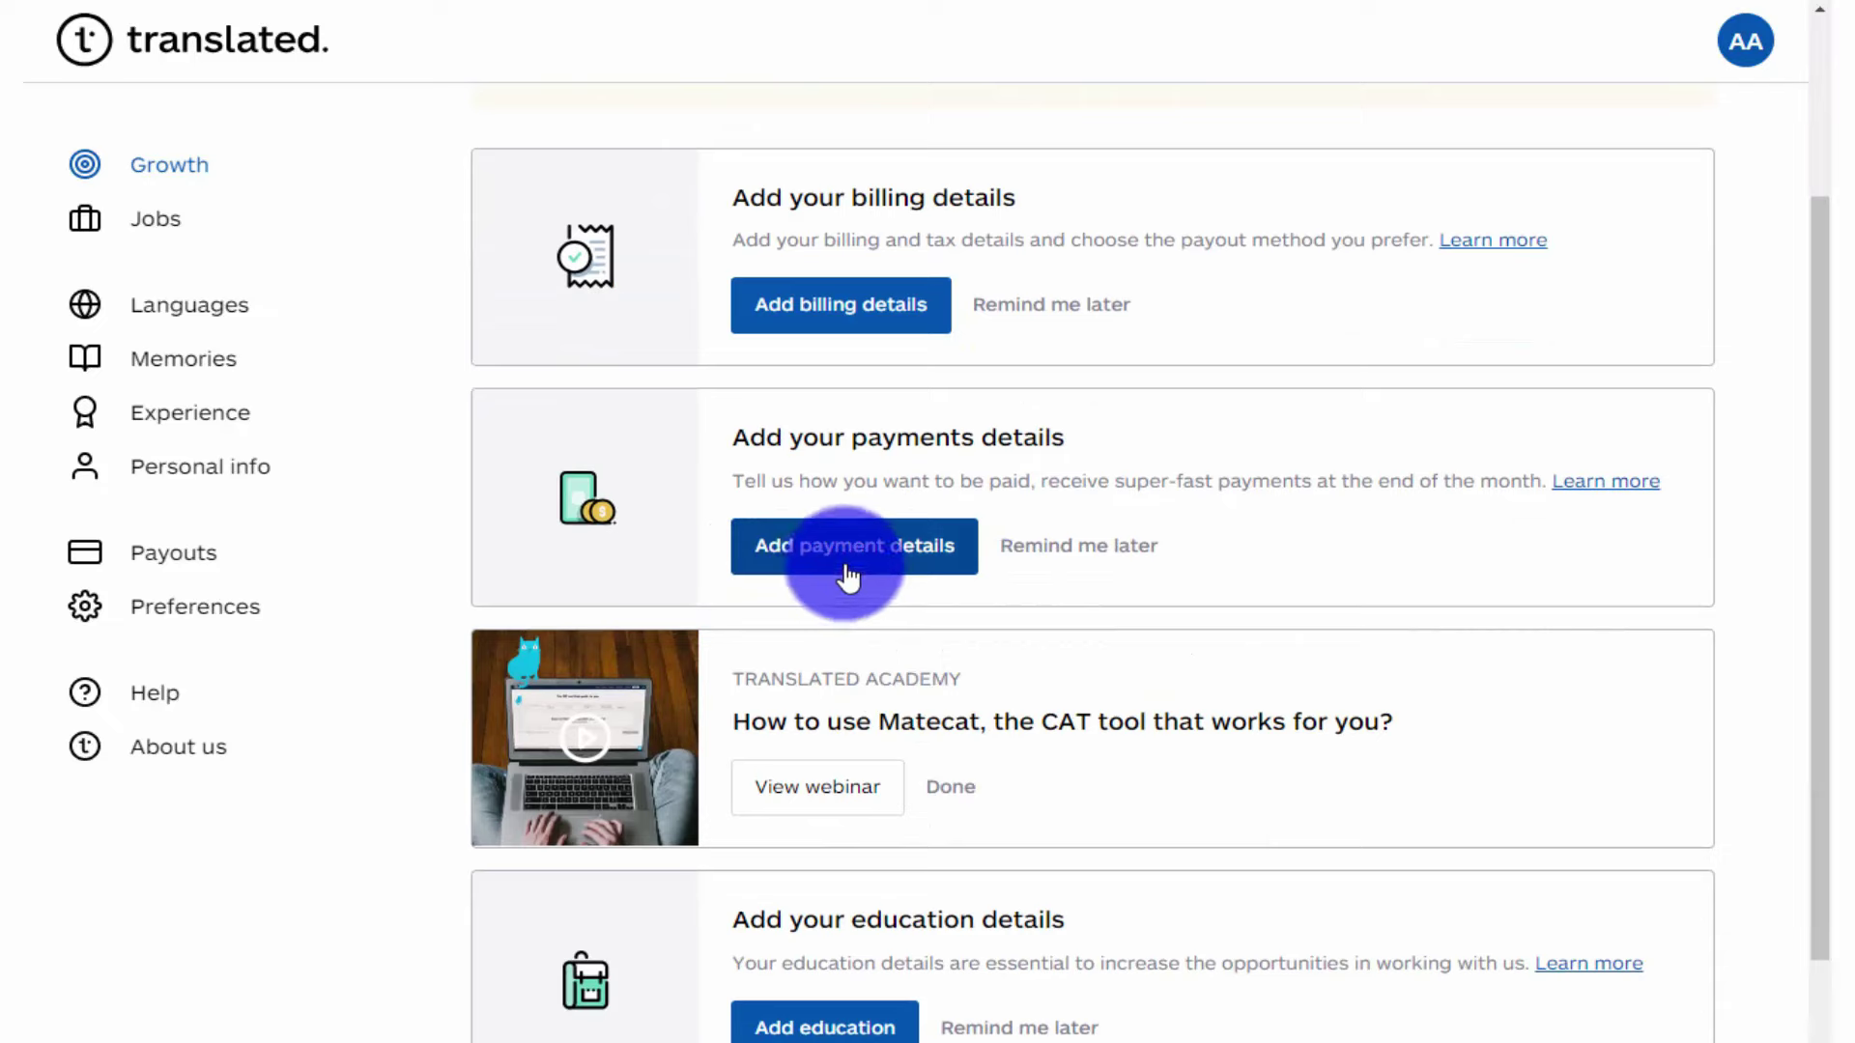
scroll(860, 568, up, 3)
scroll(1152, 557, down, 3)
scroll(1152, 556, down, 1)
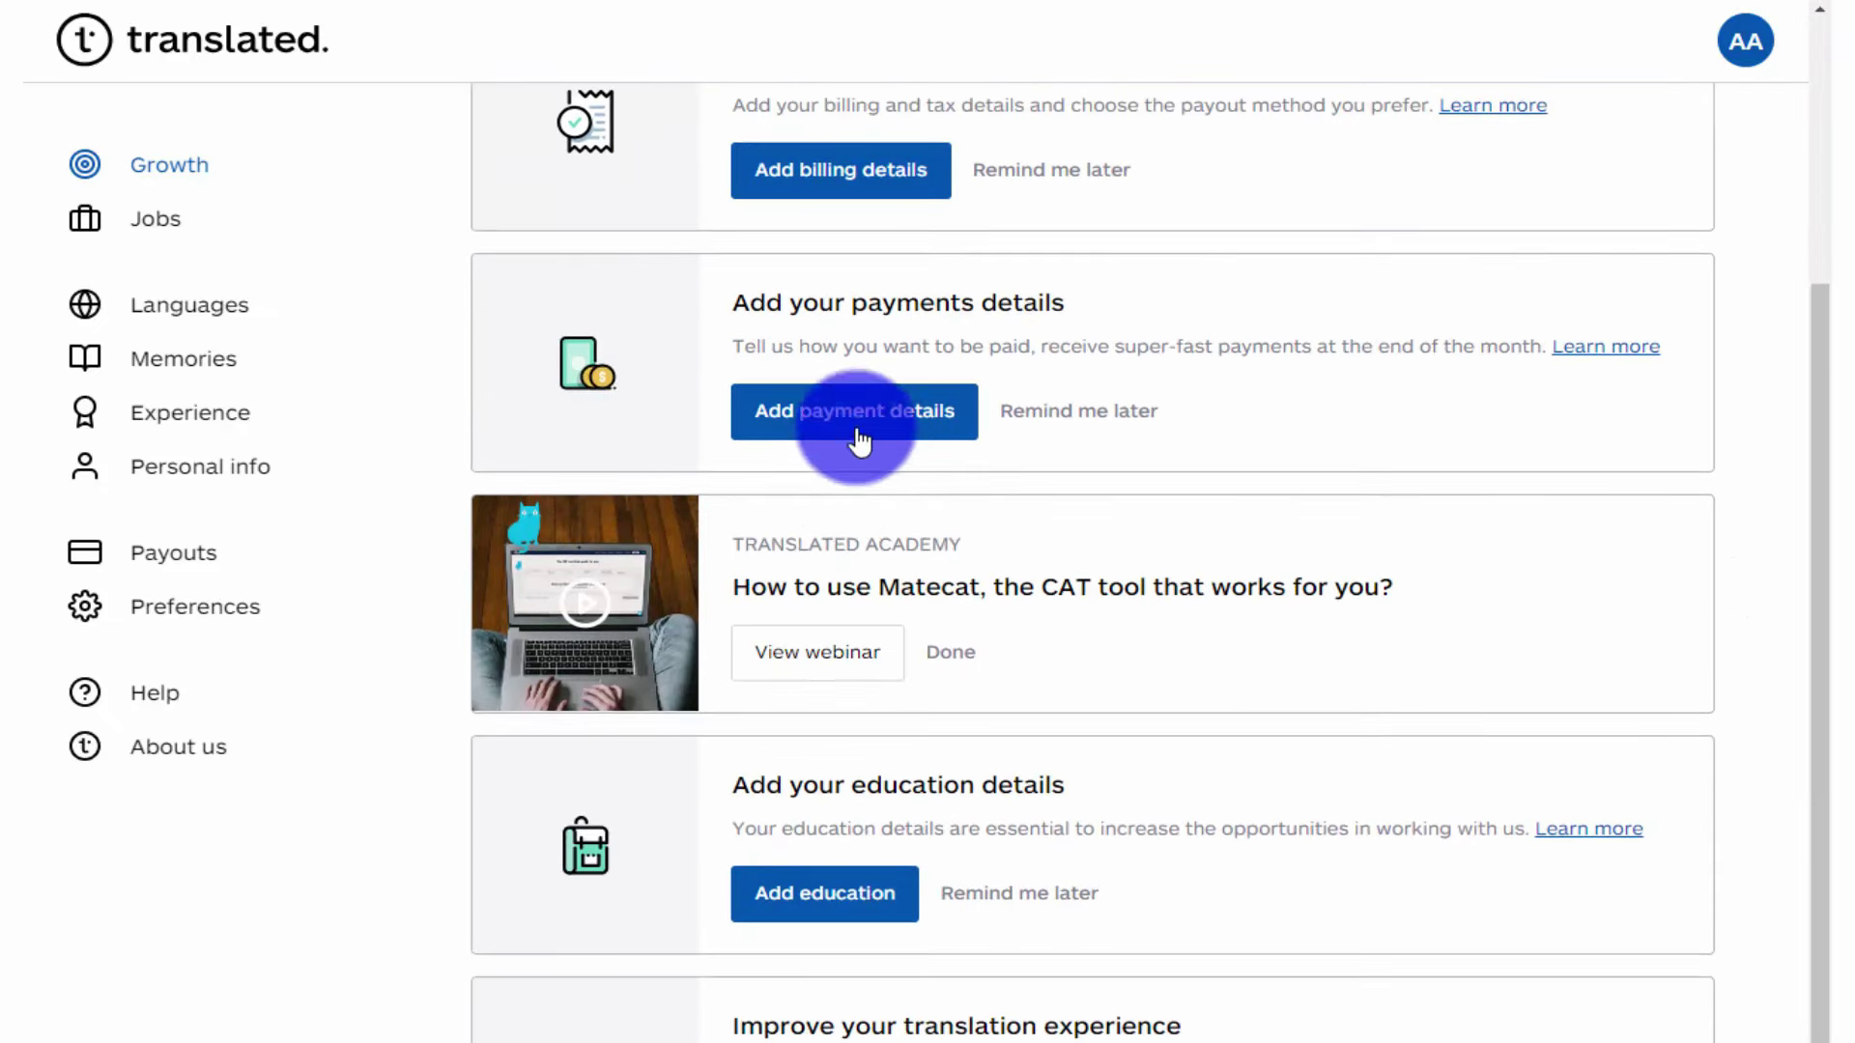
click(856, 422)
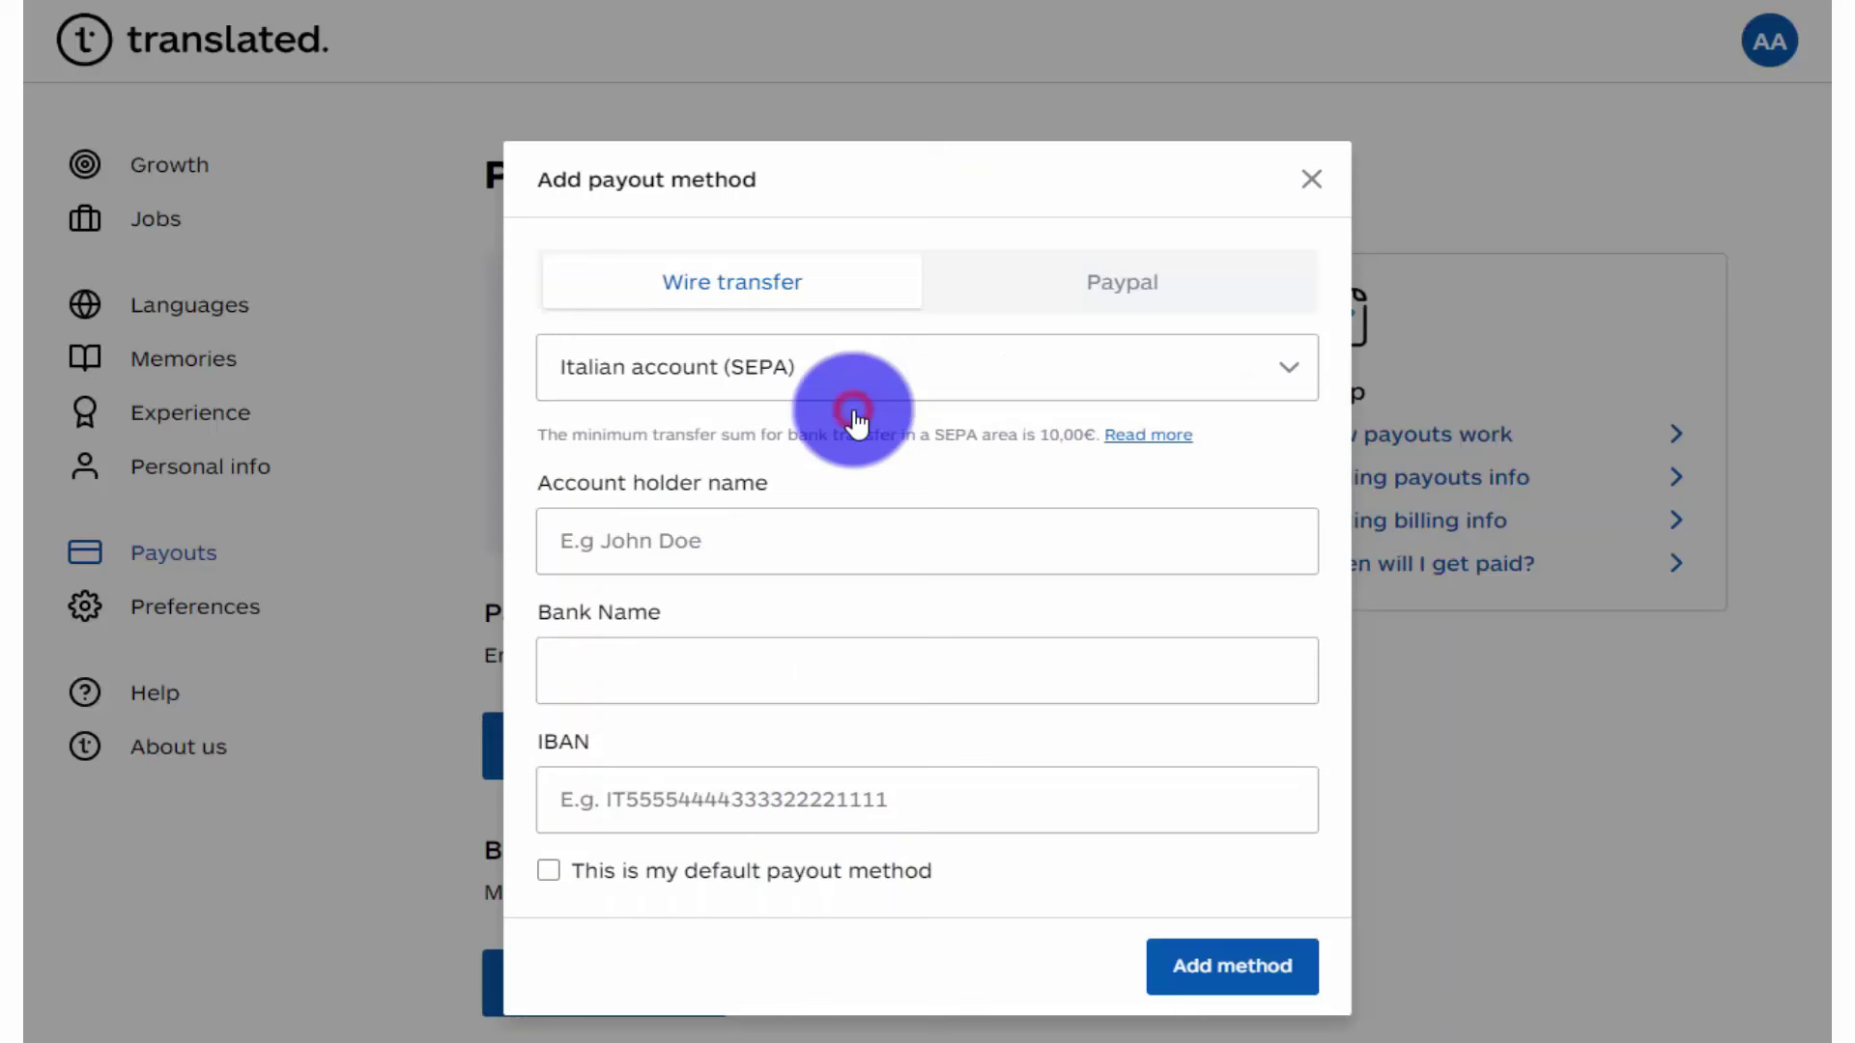
click(675, 541)
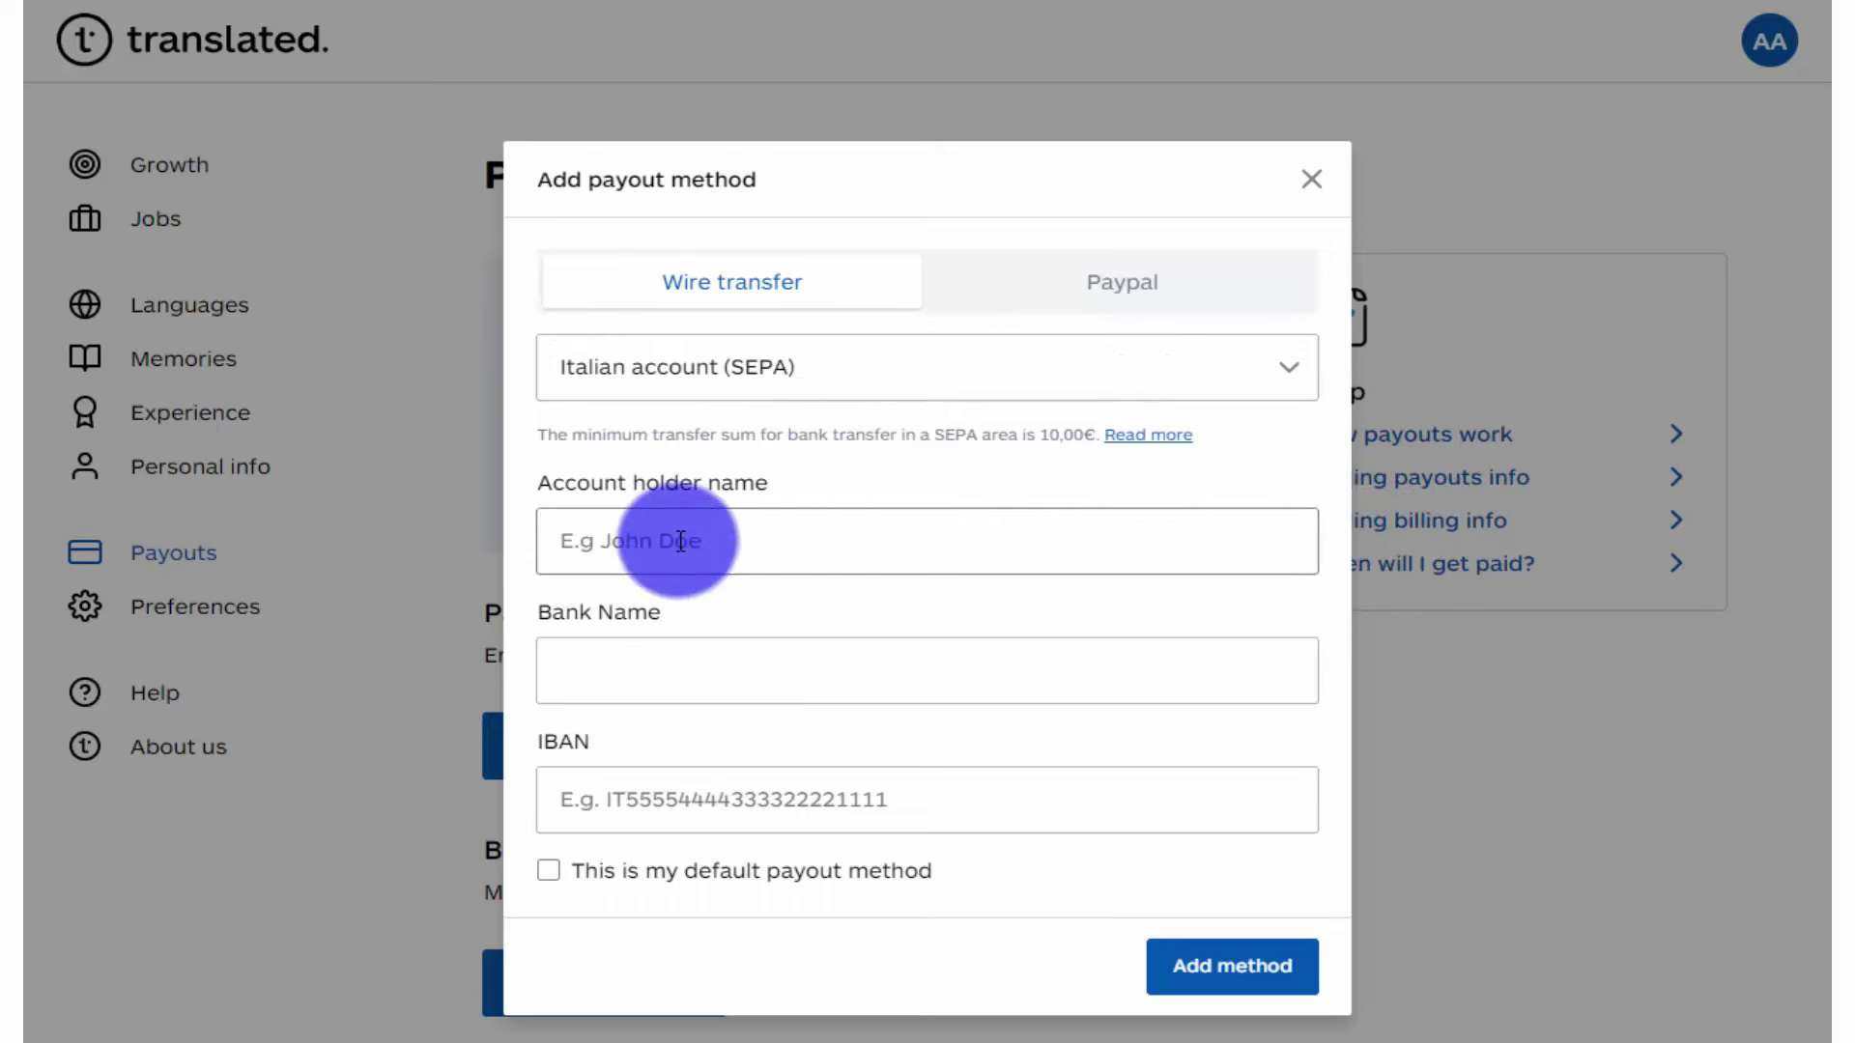
click(1171, 277)
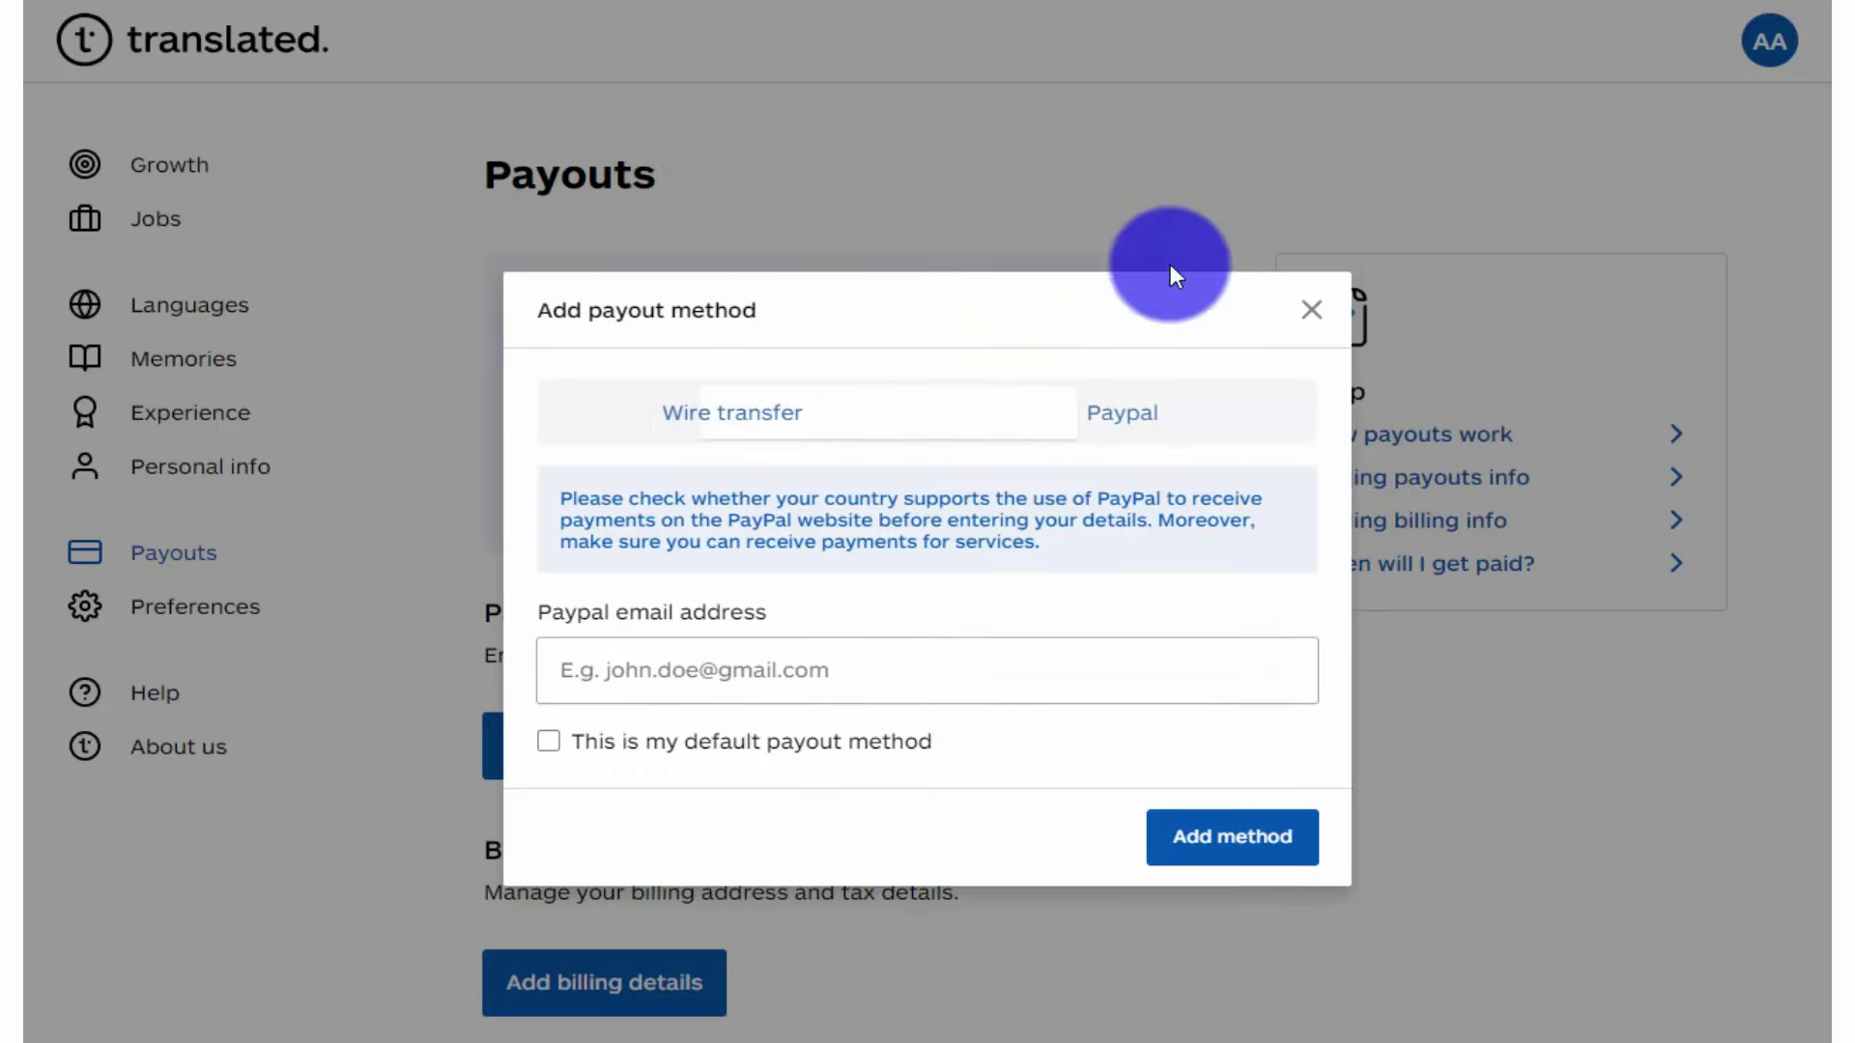
click(763, 412)
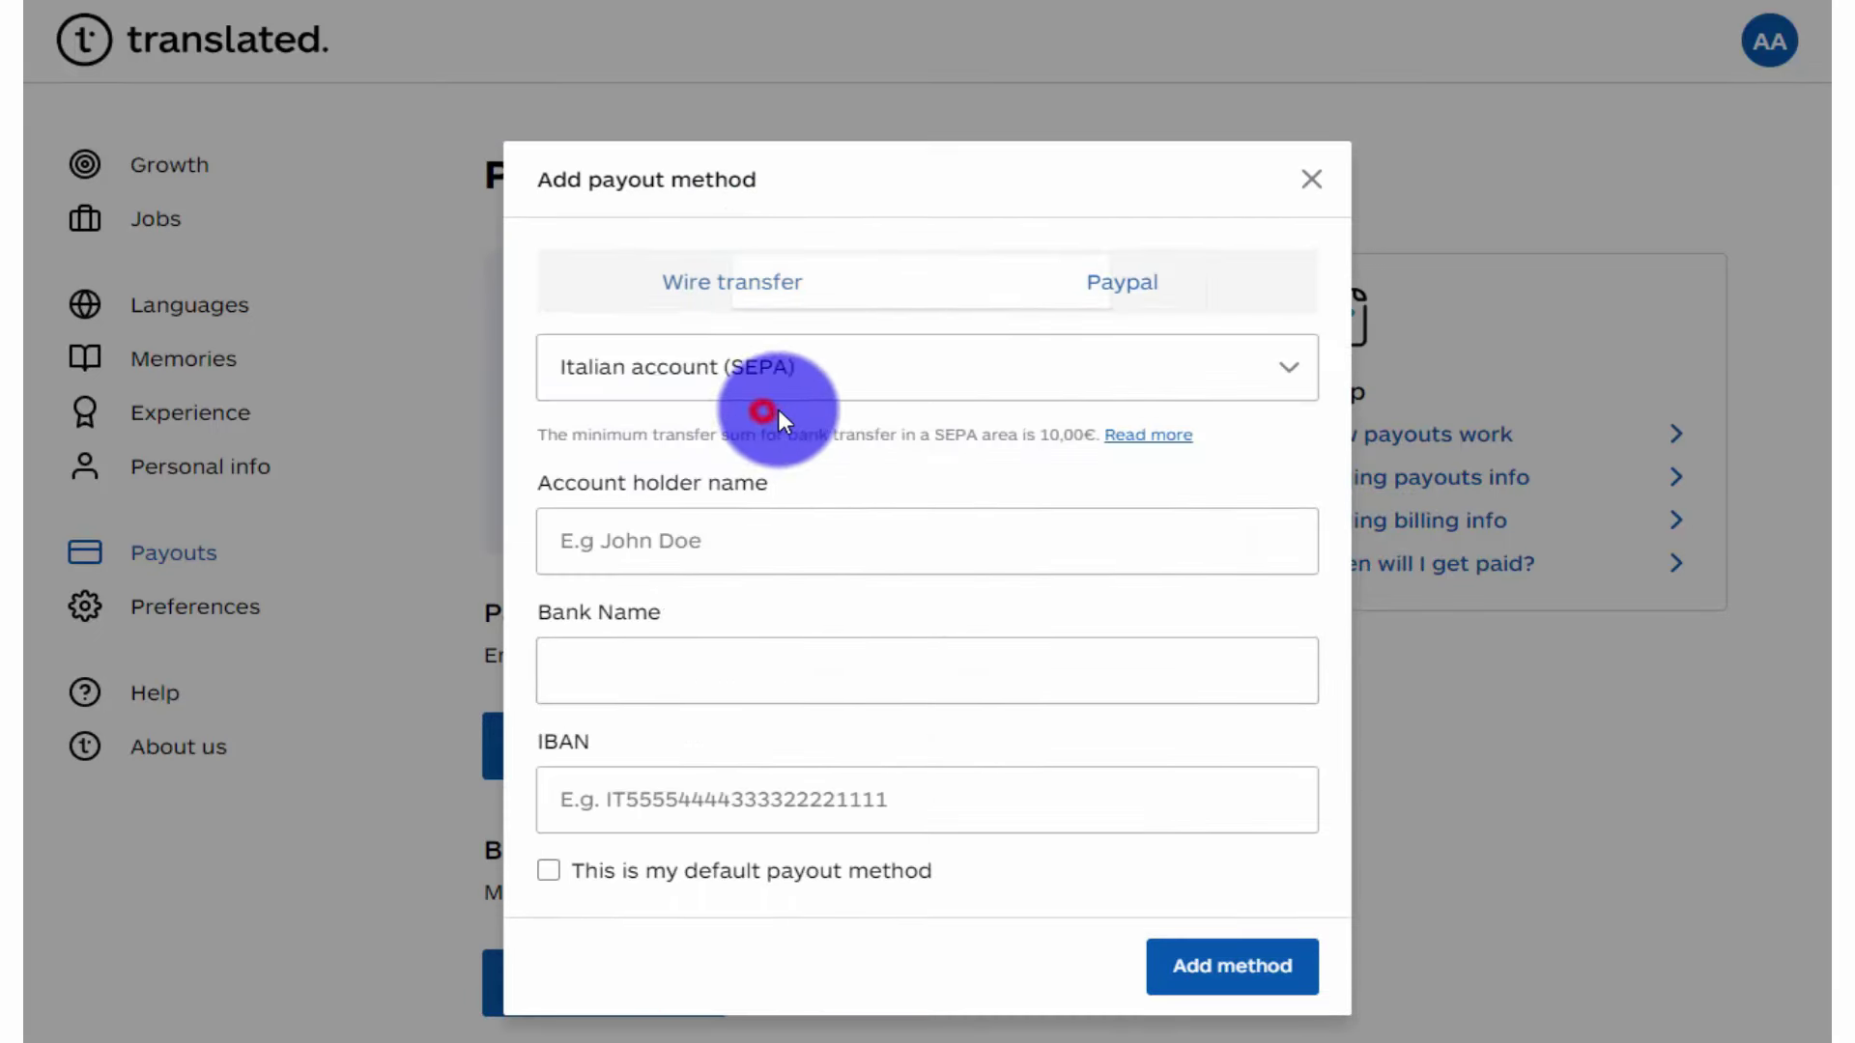
Select Non-European account for the wire transfer, examine its bank fields, and close the payout form without saving
click(1268, 386)
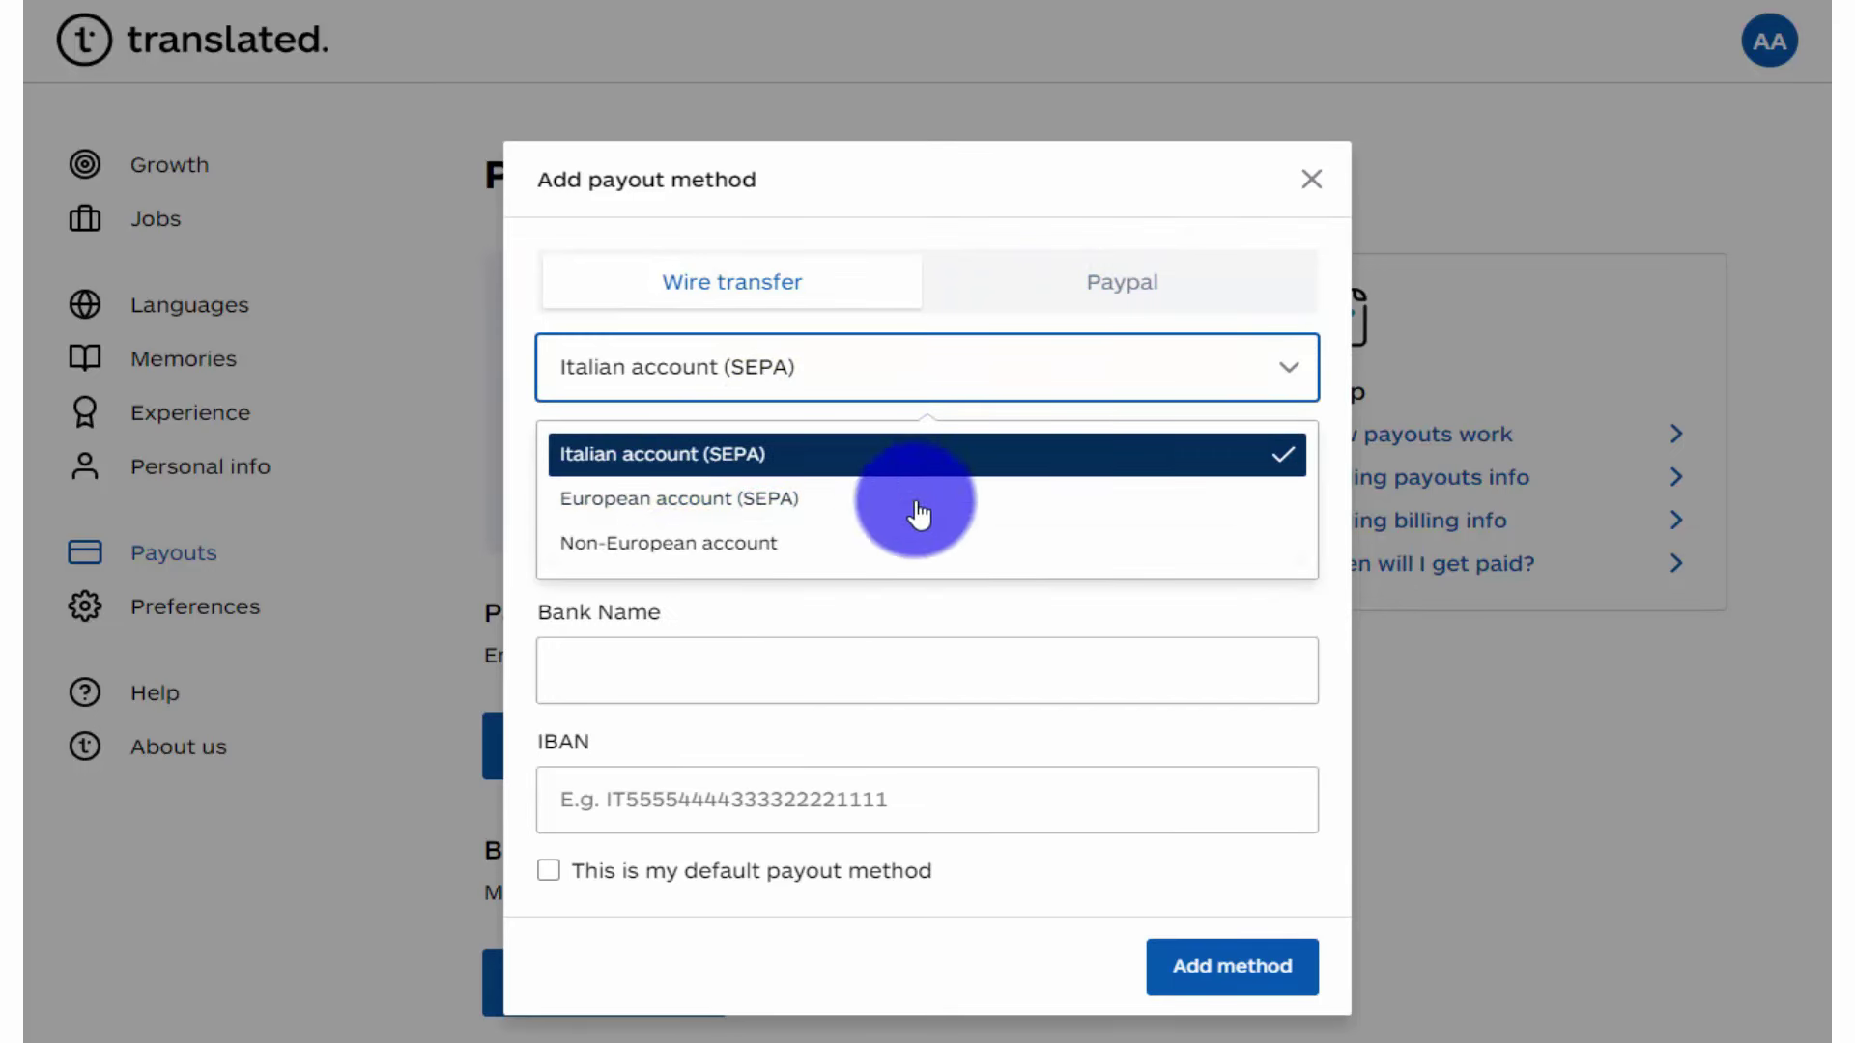
click(814, 560)
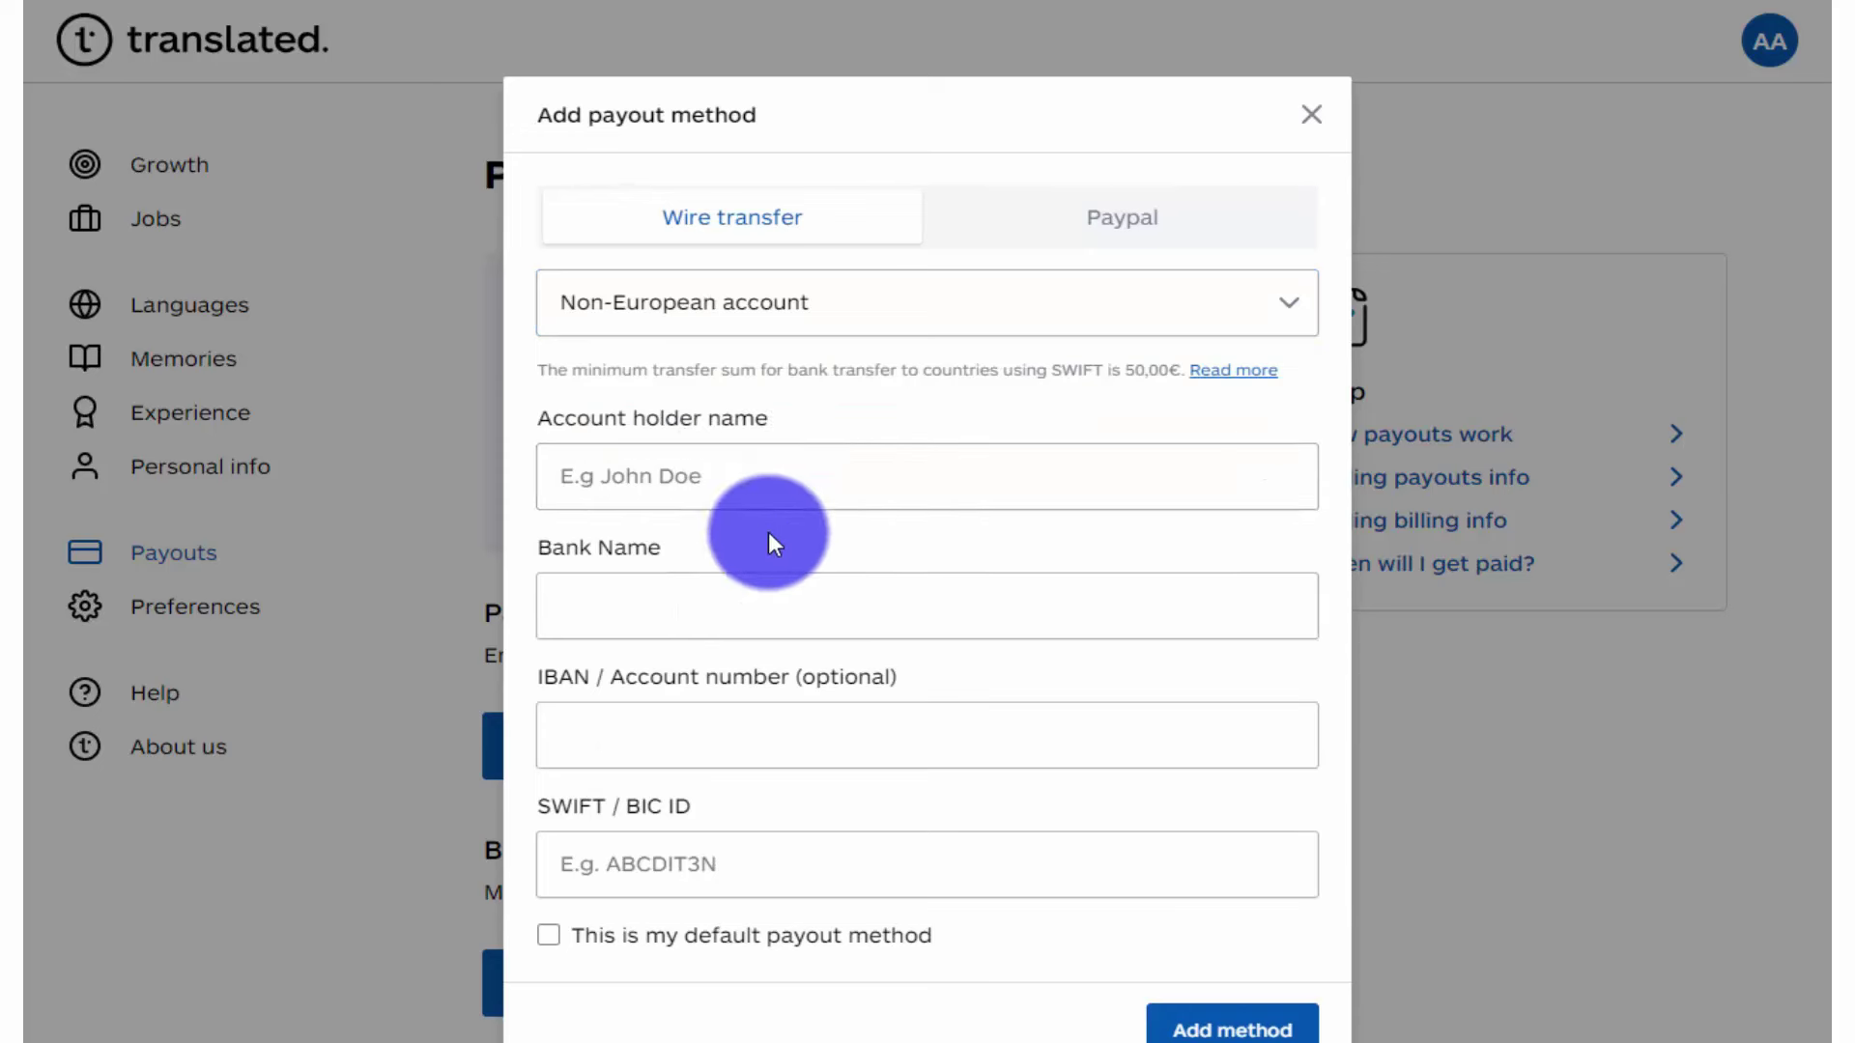
click(908, 631)
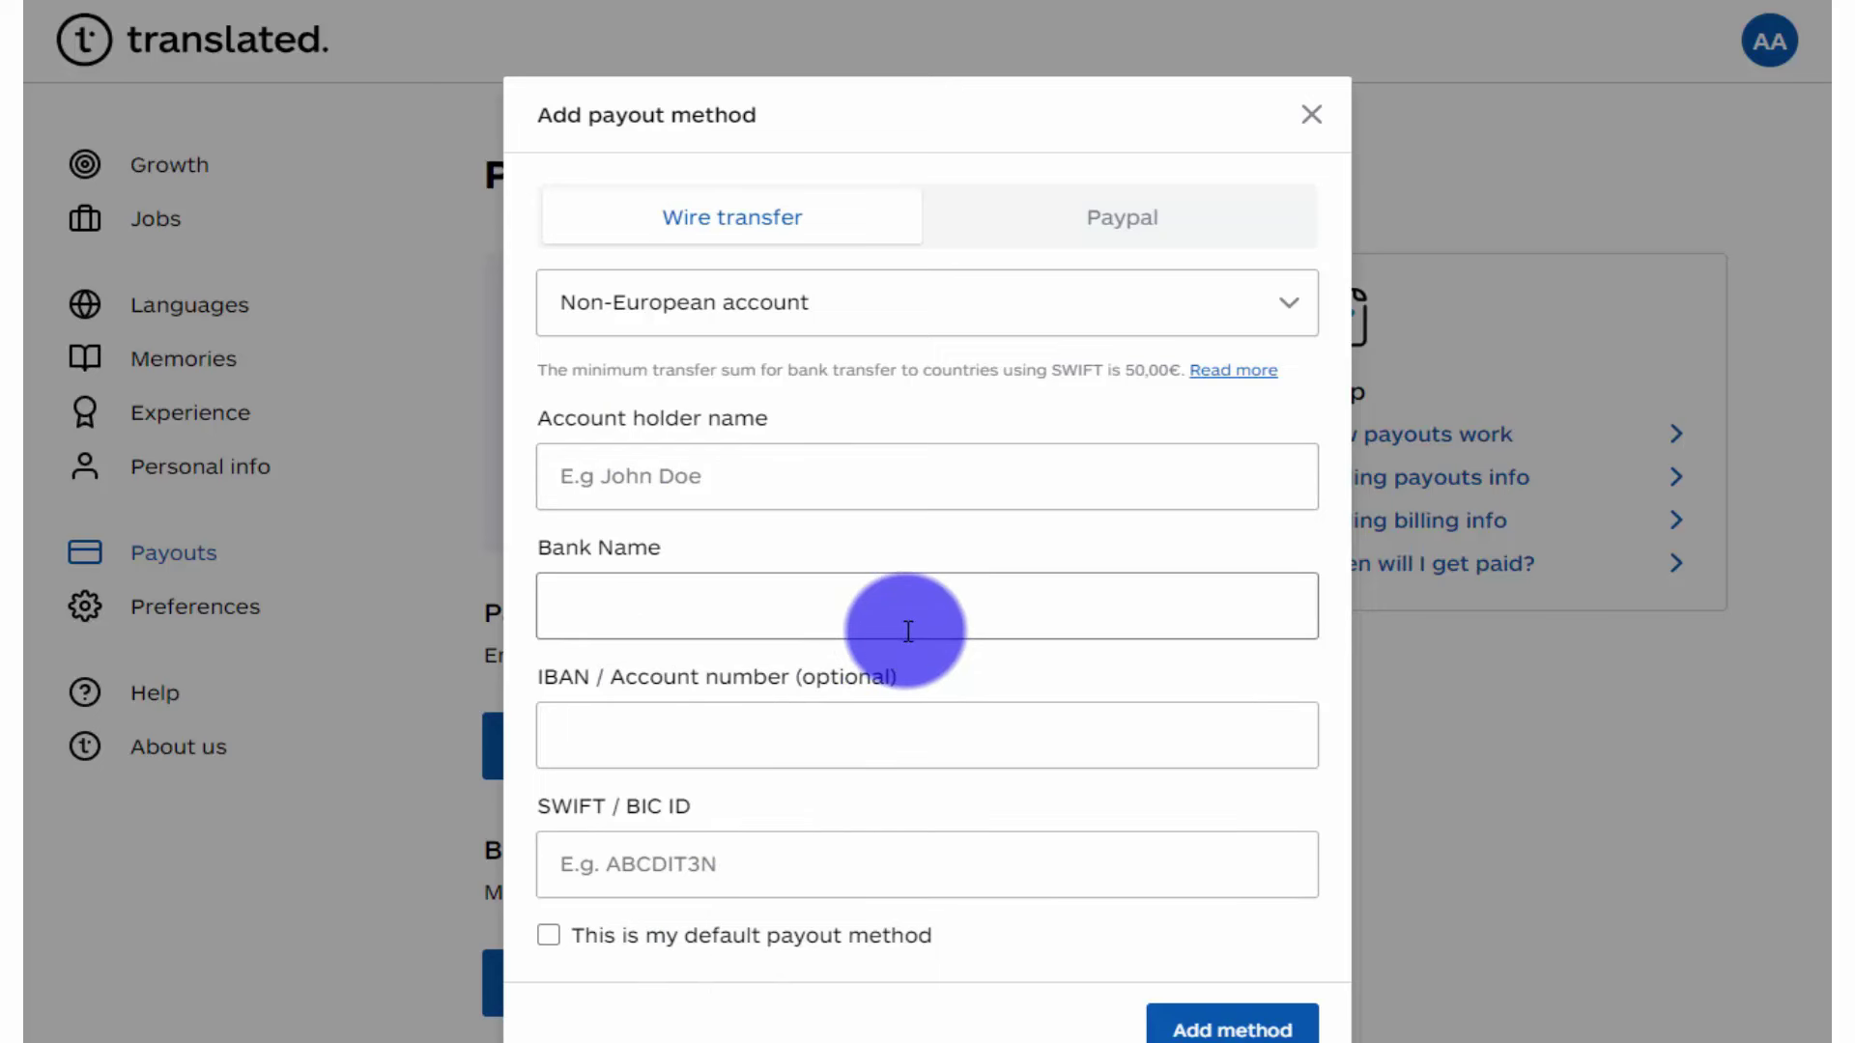
click(1429, 568)
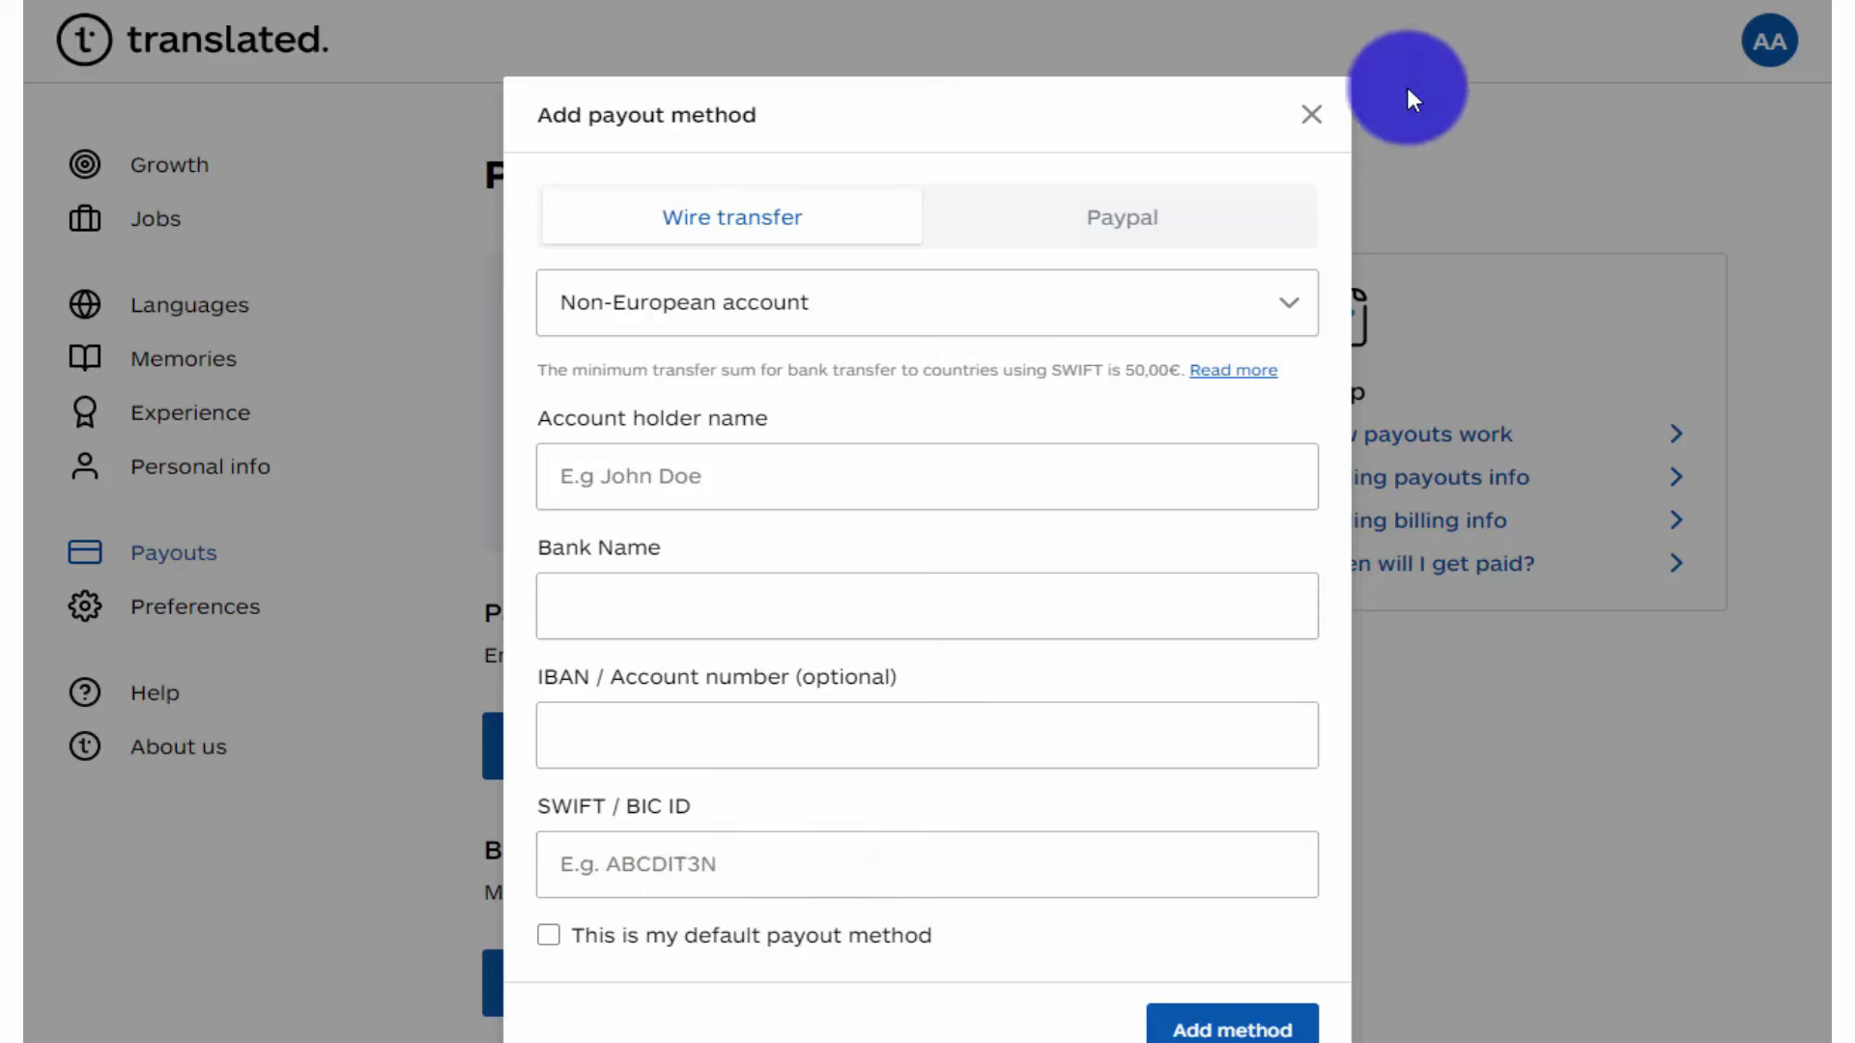
click(1312, 115)
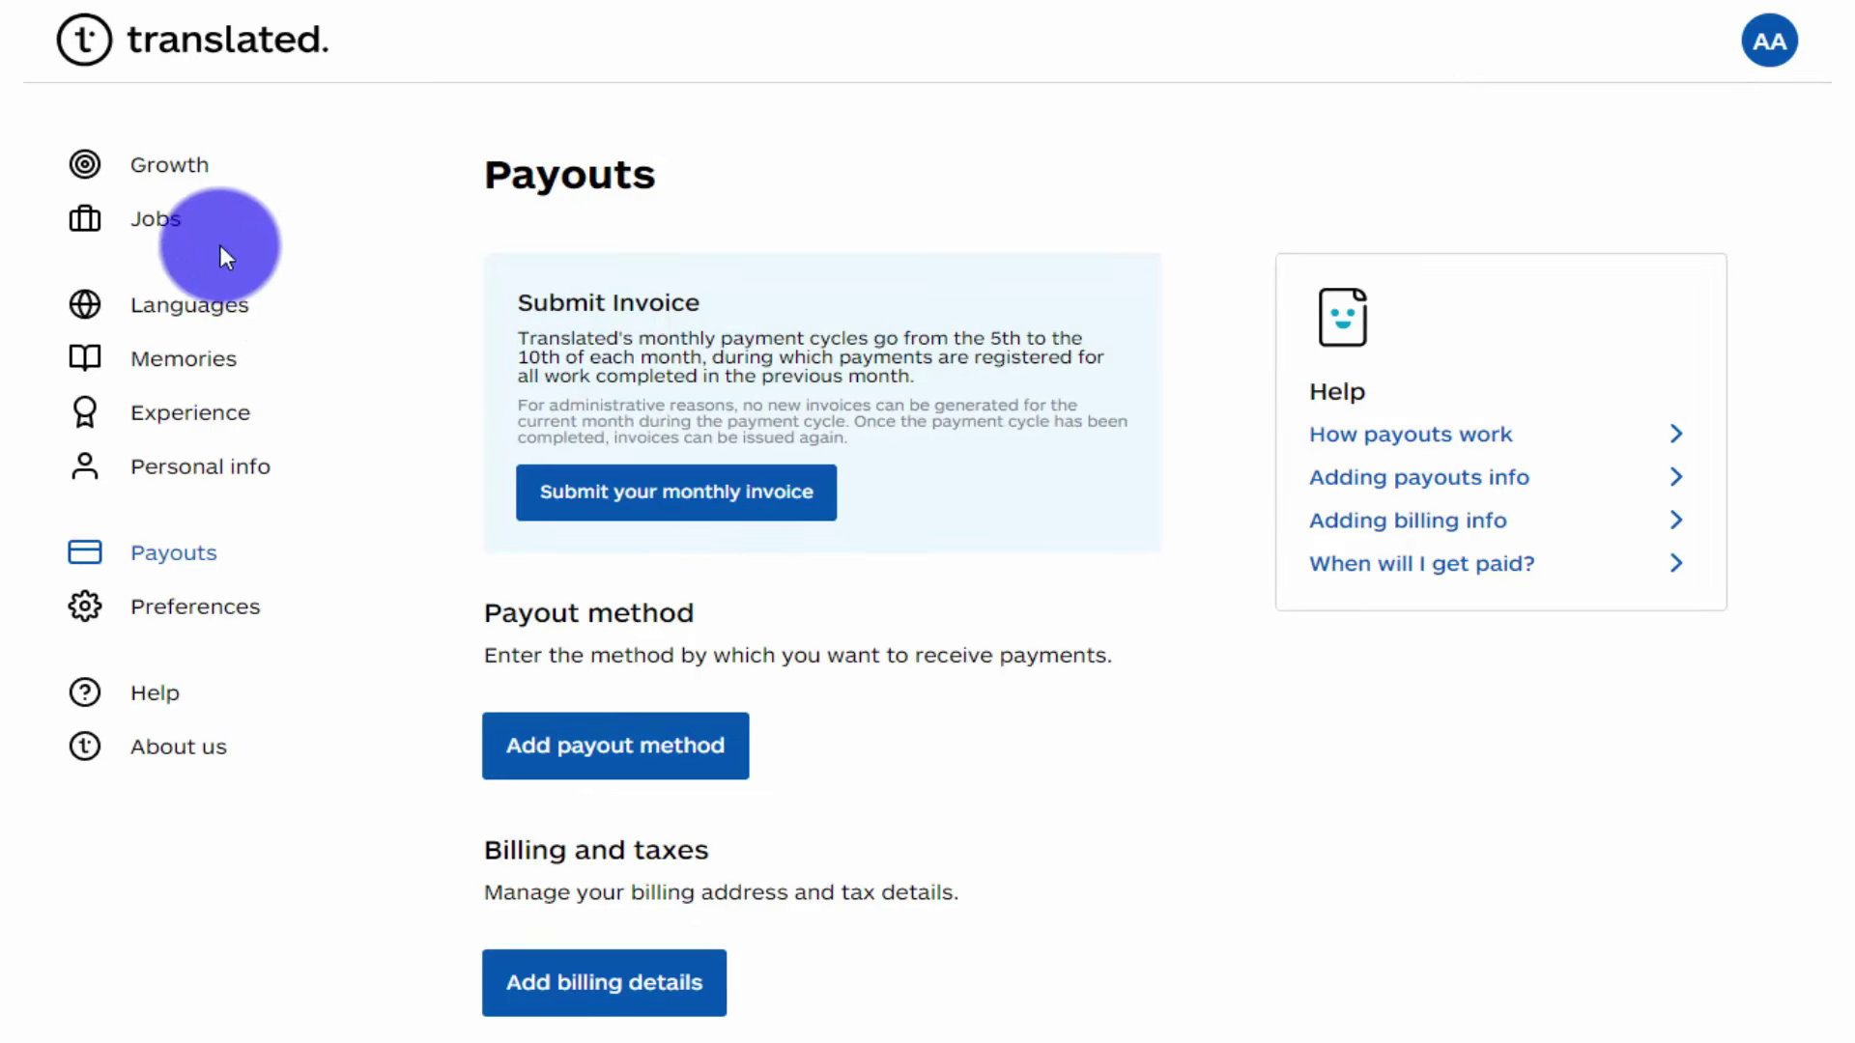
Review the growth proposals and the Jobs page, and return to the start of the proposals list
click(193, 168)
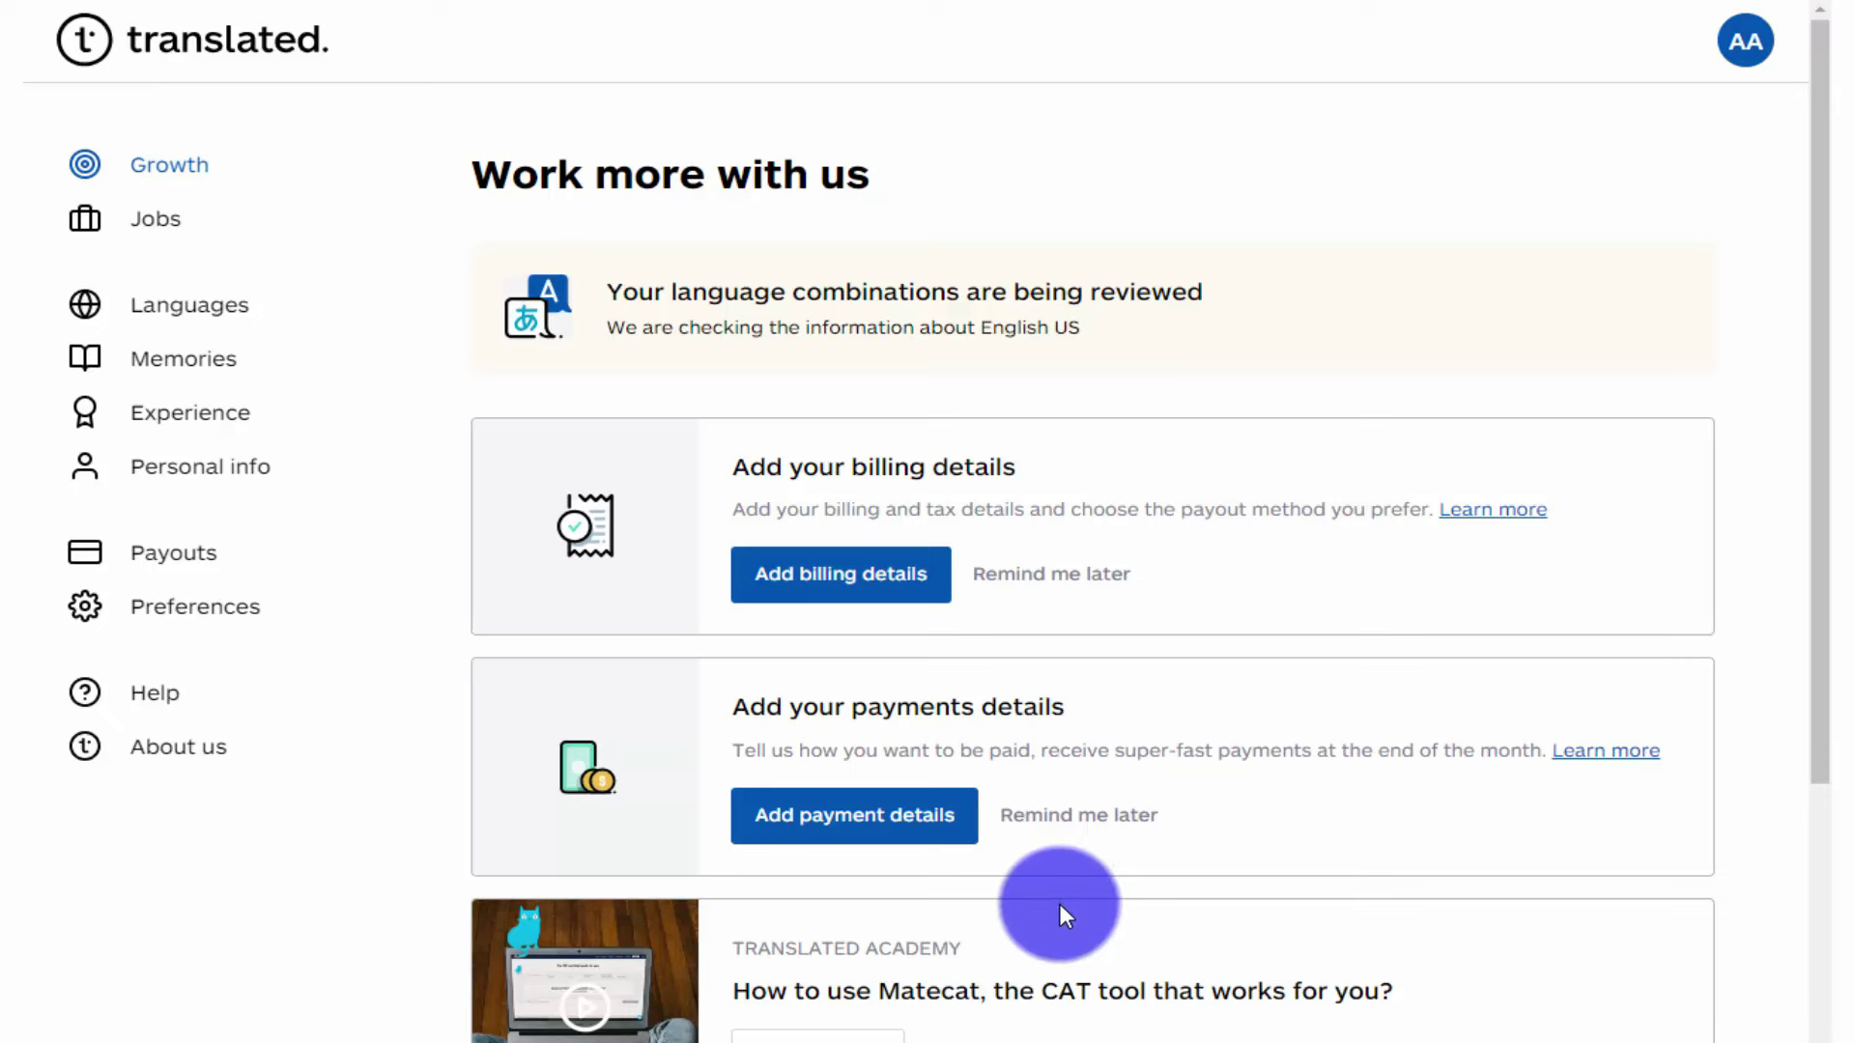
click(164, 228)
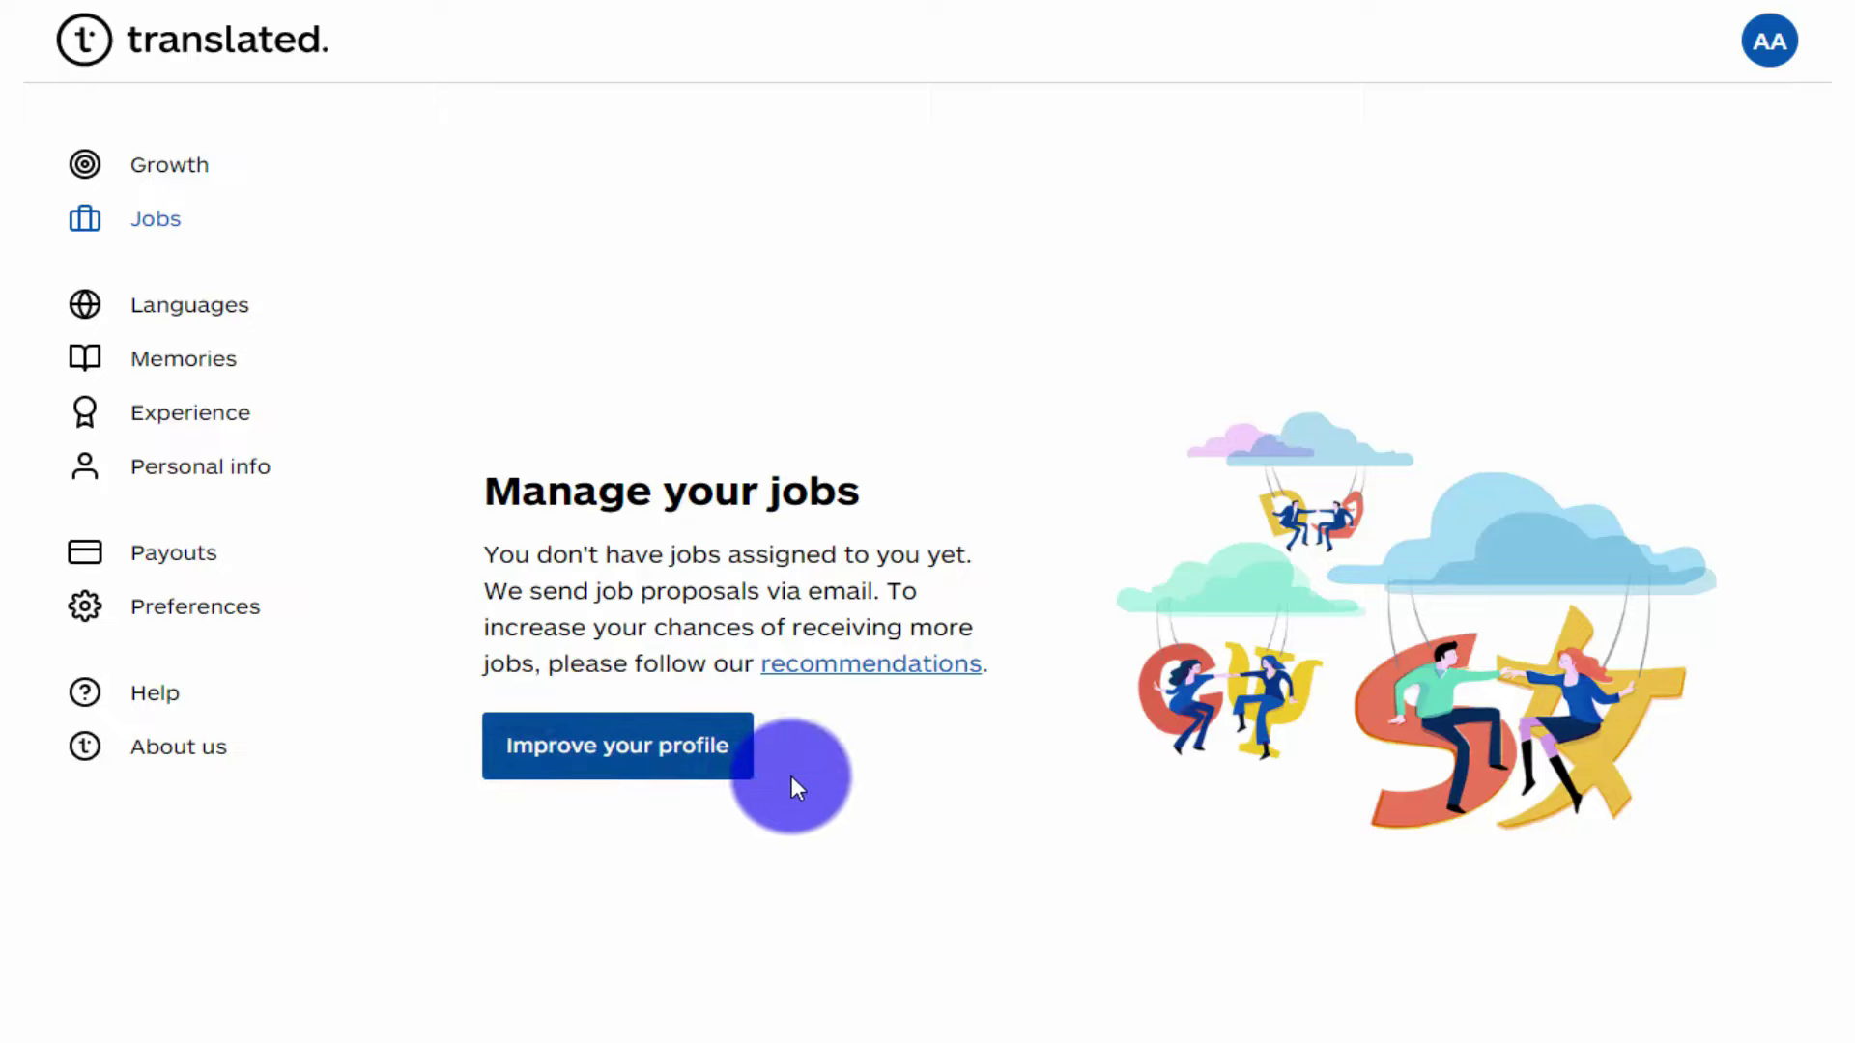
click(171, 168)
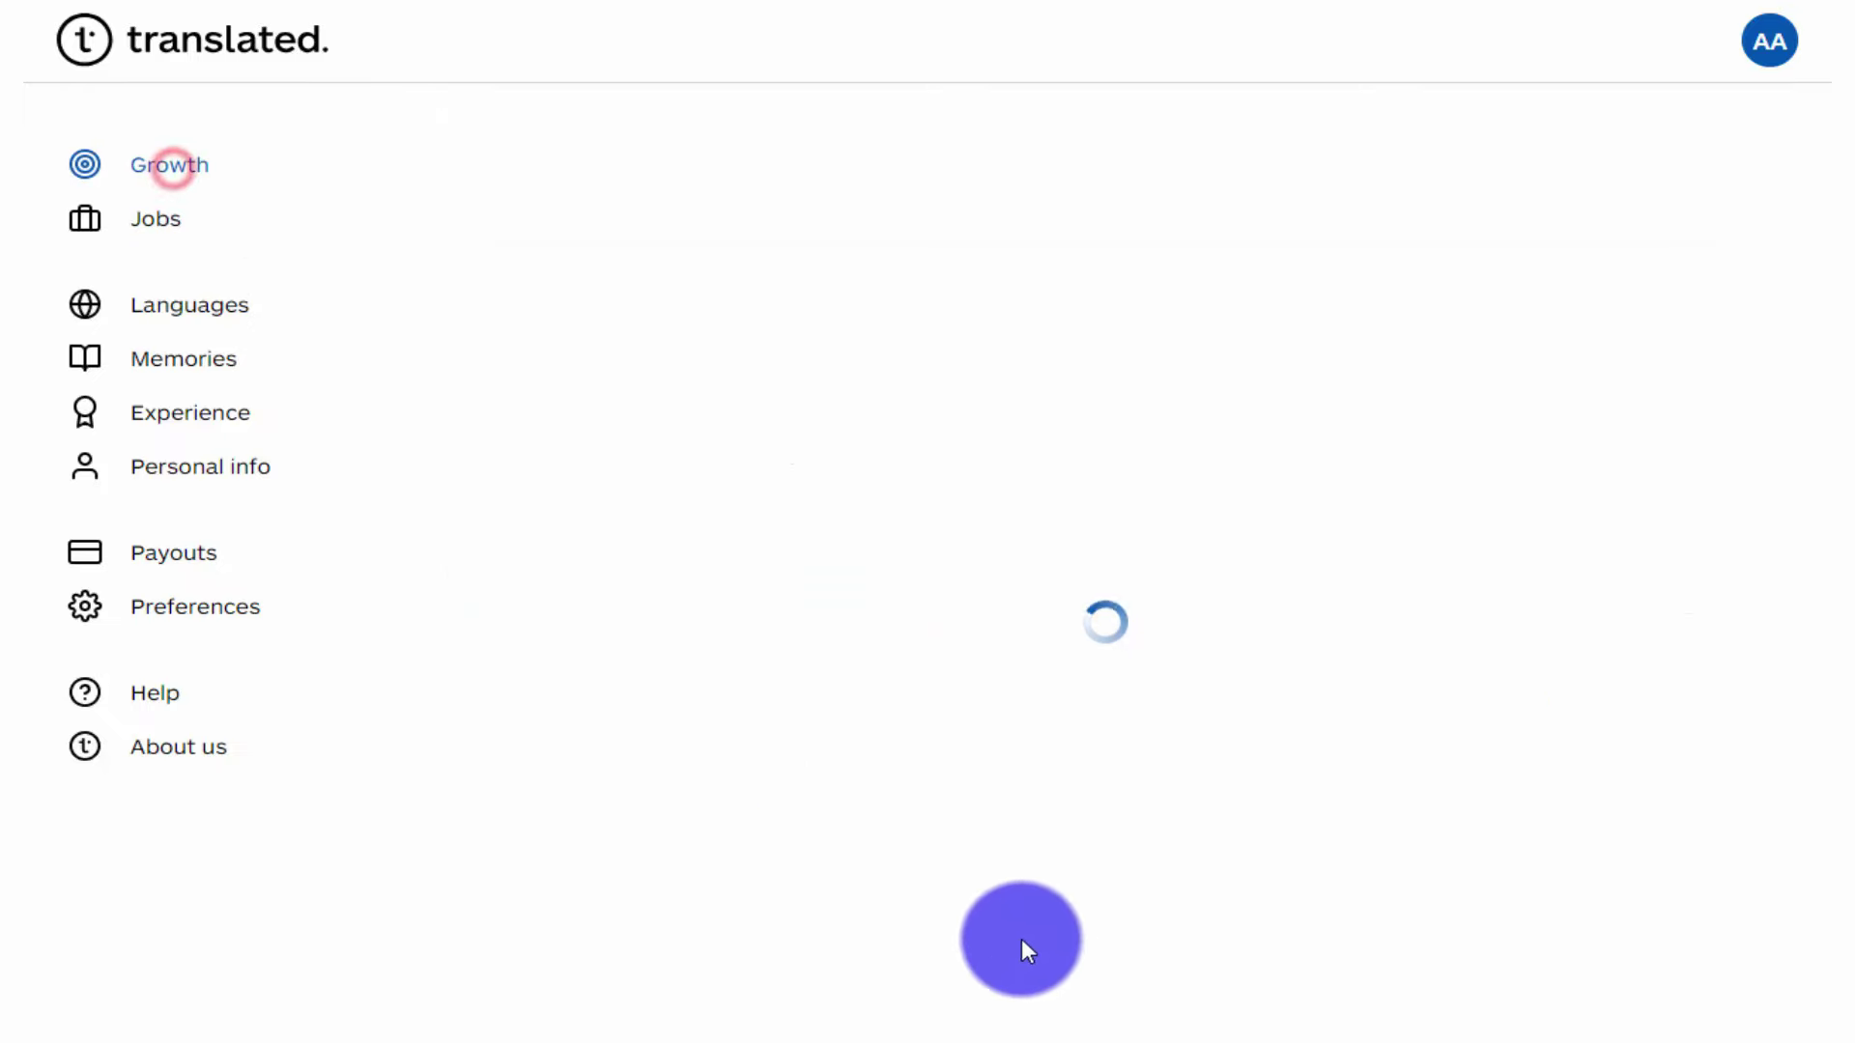
scroll(708, 770, down, 5)
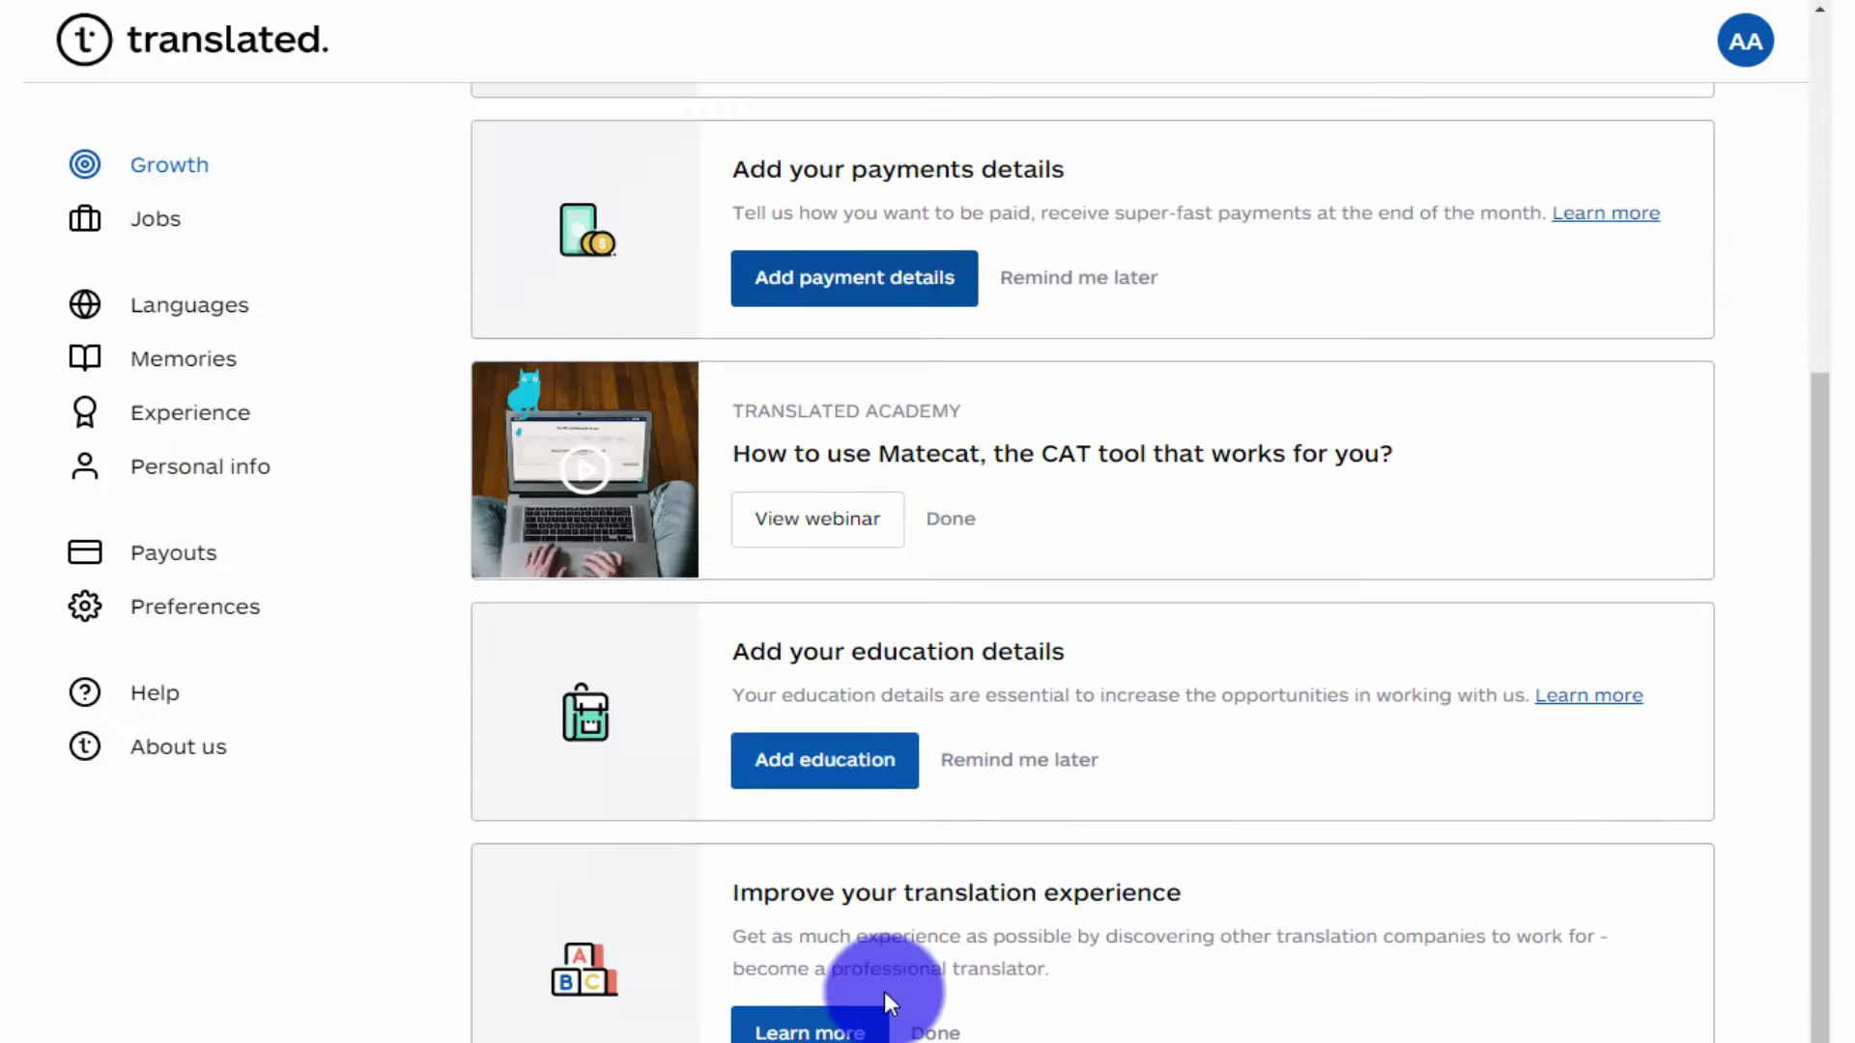
scroll(704, 886, up, 5)
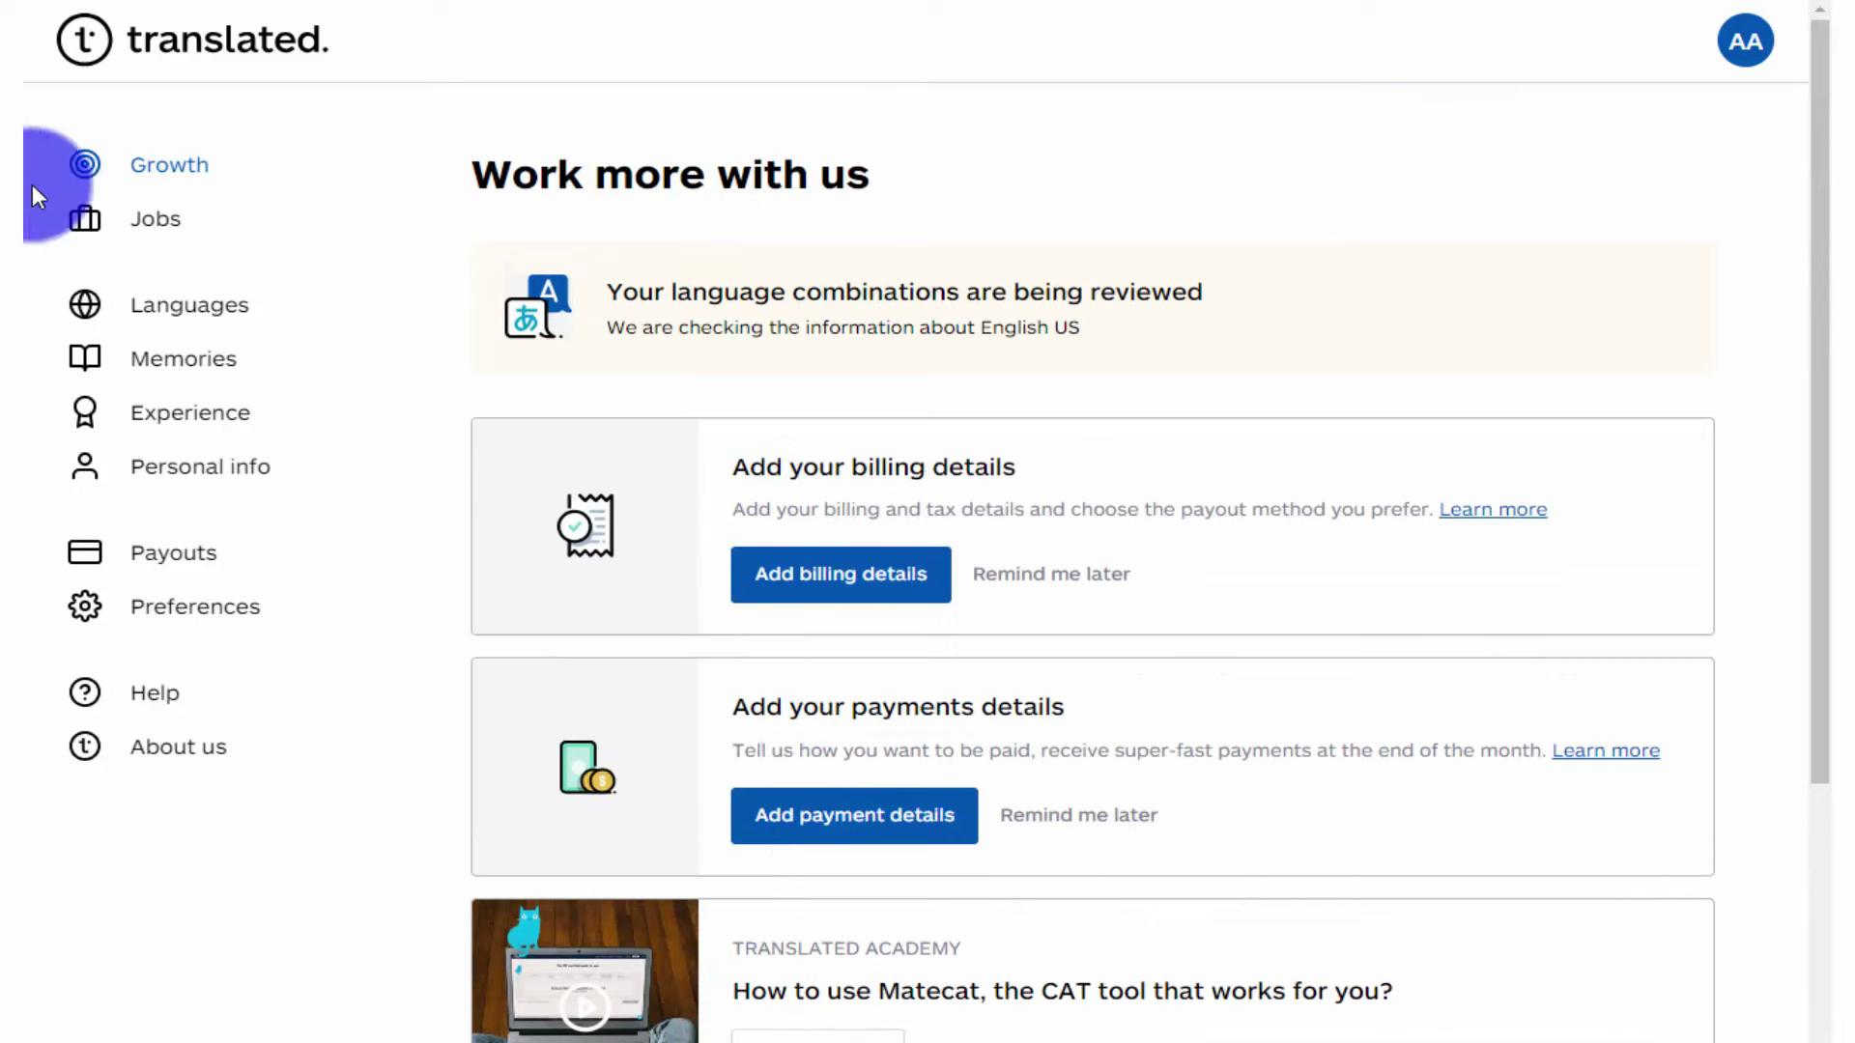
Read the language combination review notice above the growth proposals and reopen the Jobs page
drag(609, 294, 1231, 295)
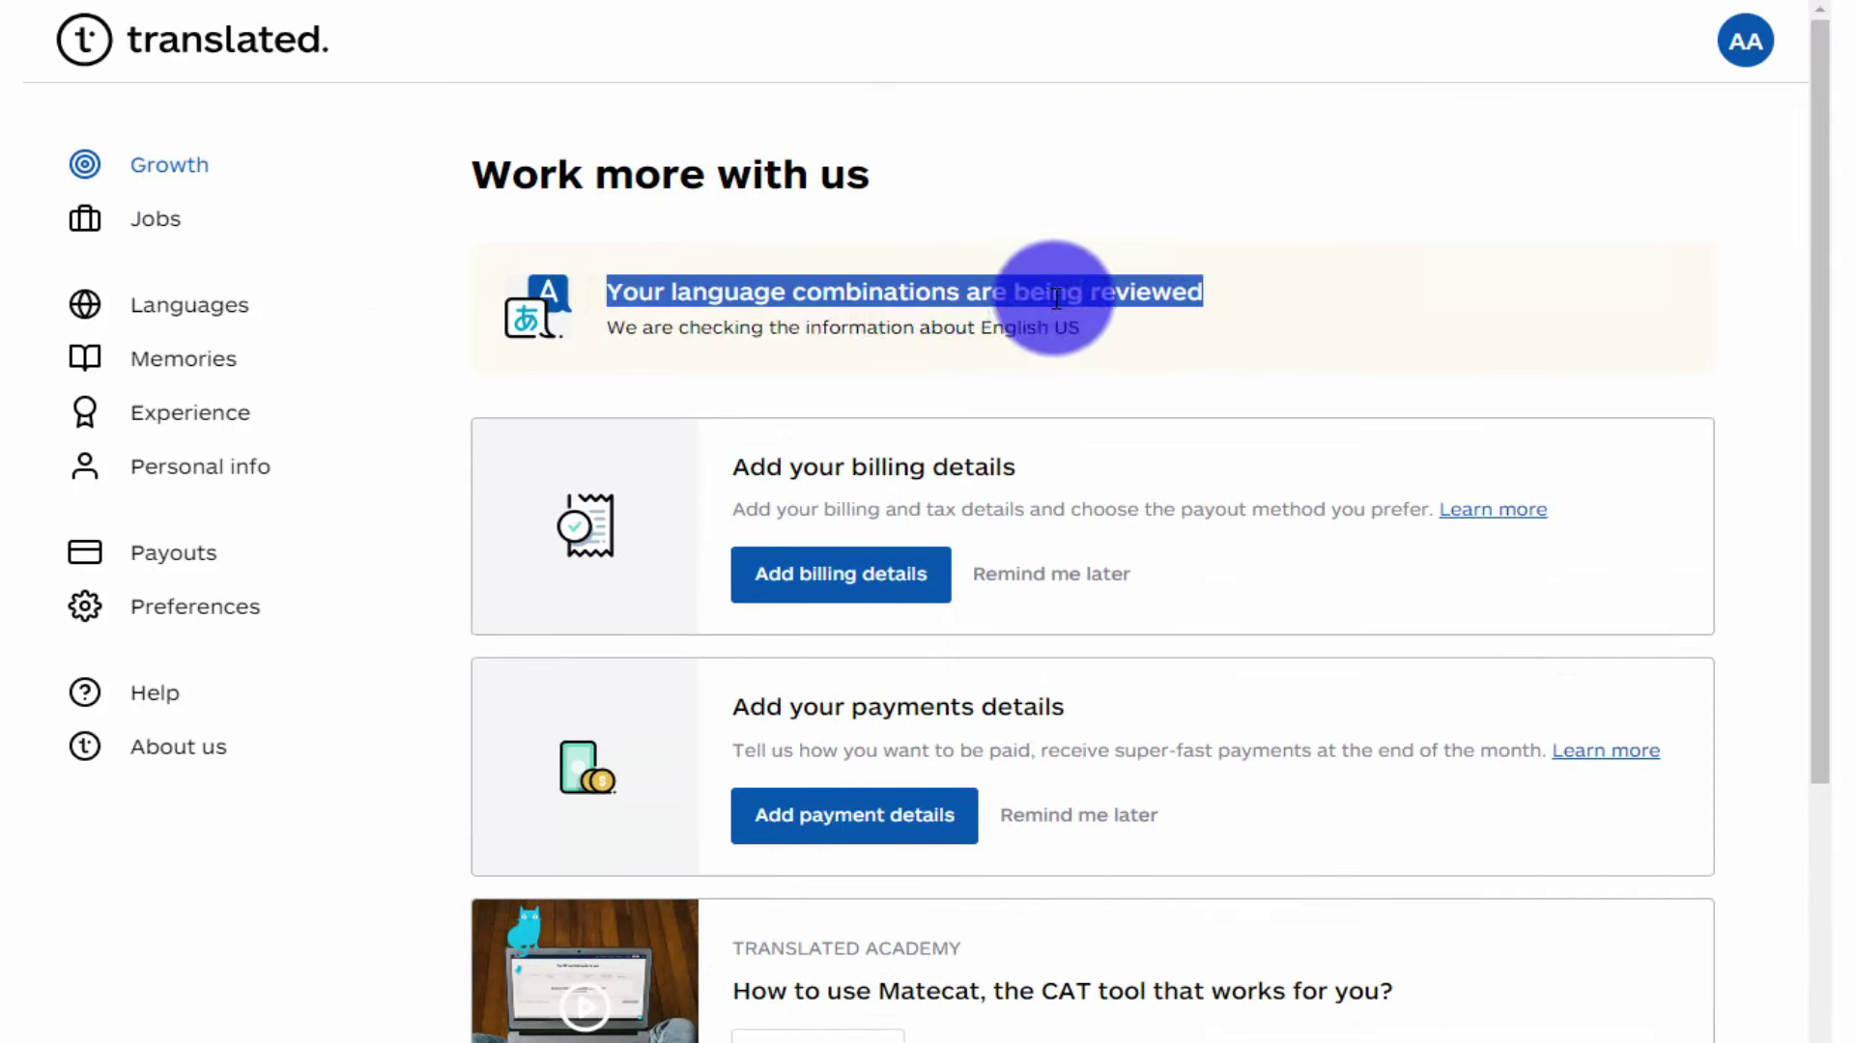
click(1105, 216)
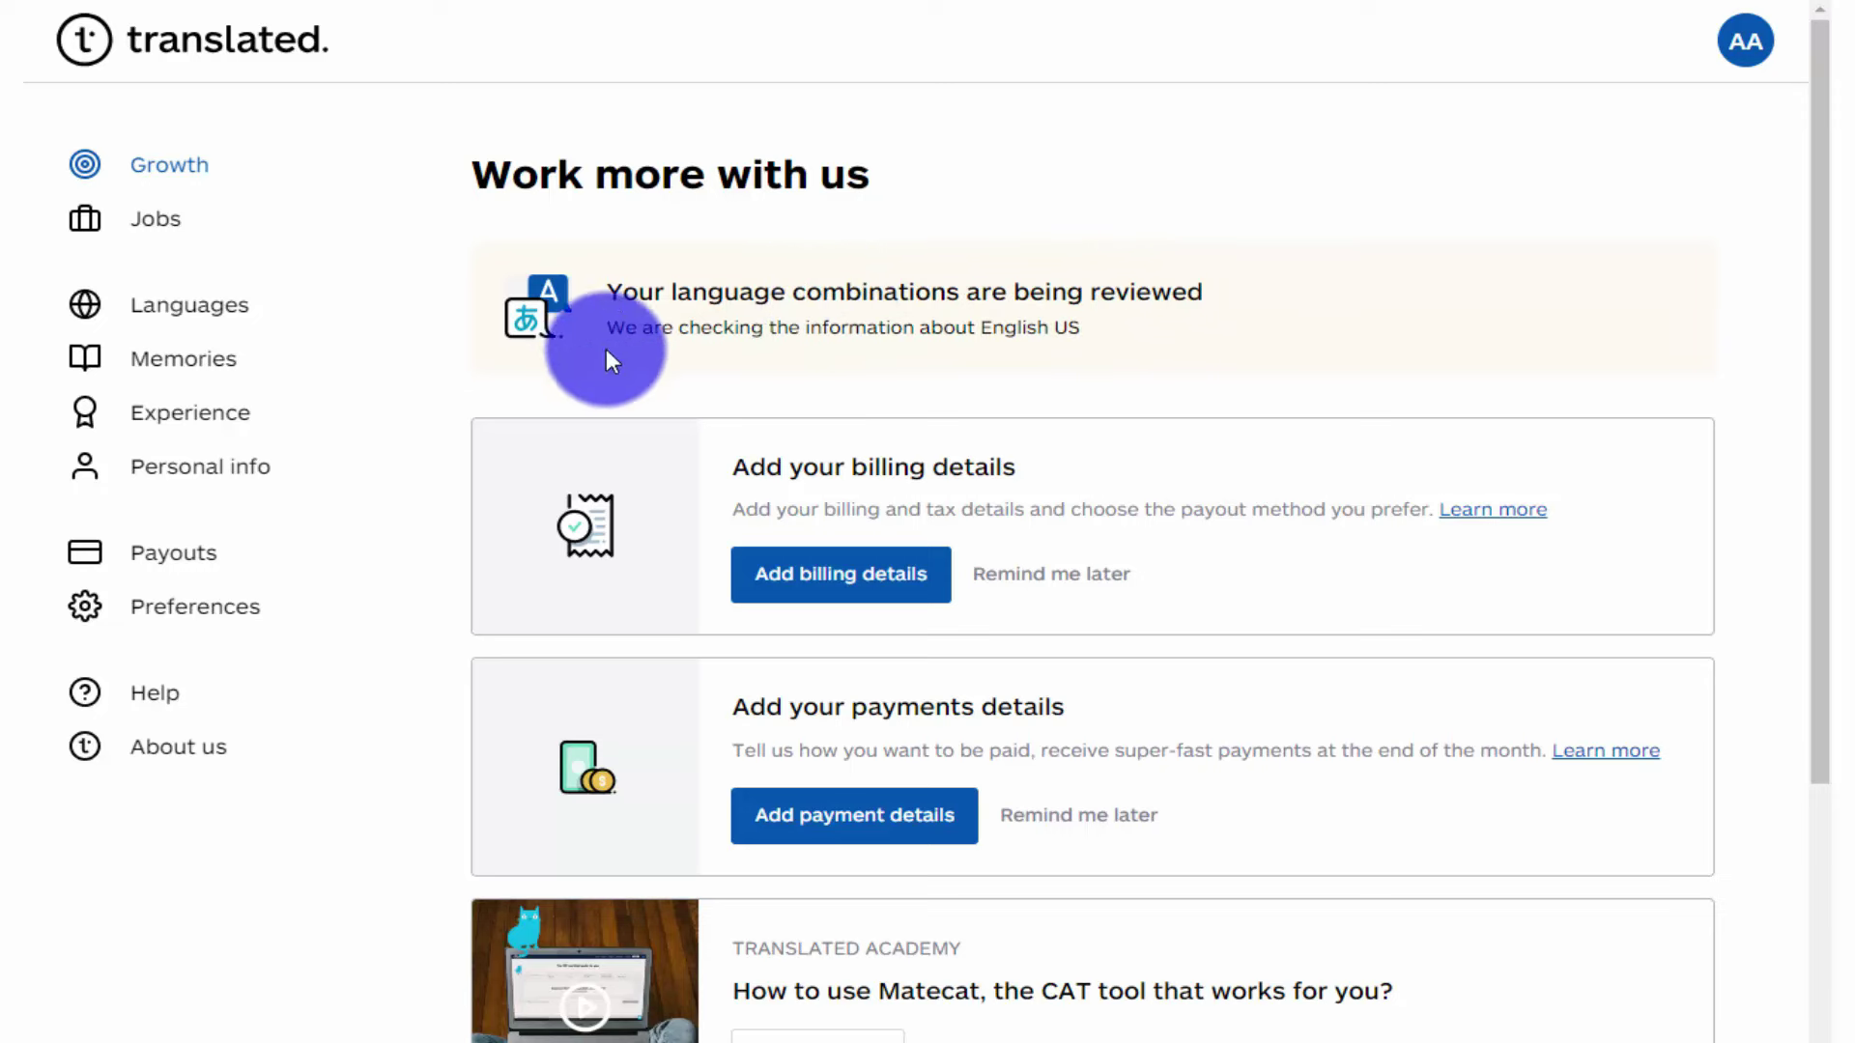
drag(615, 294, 1249, 297)
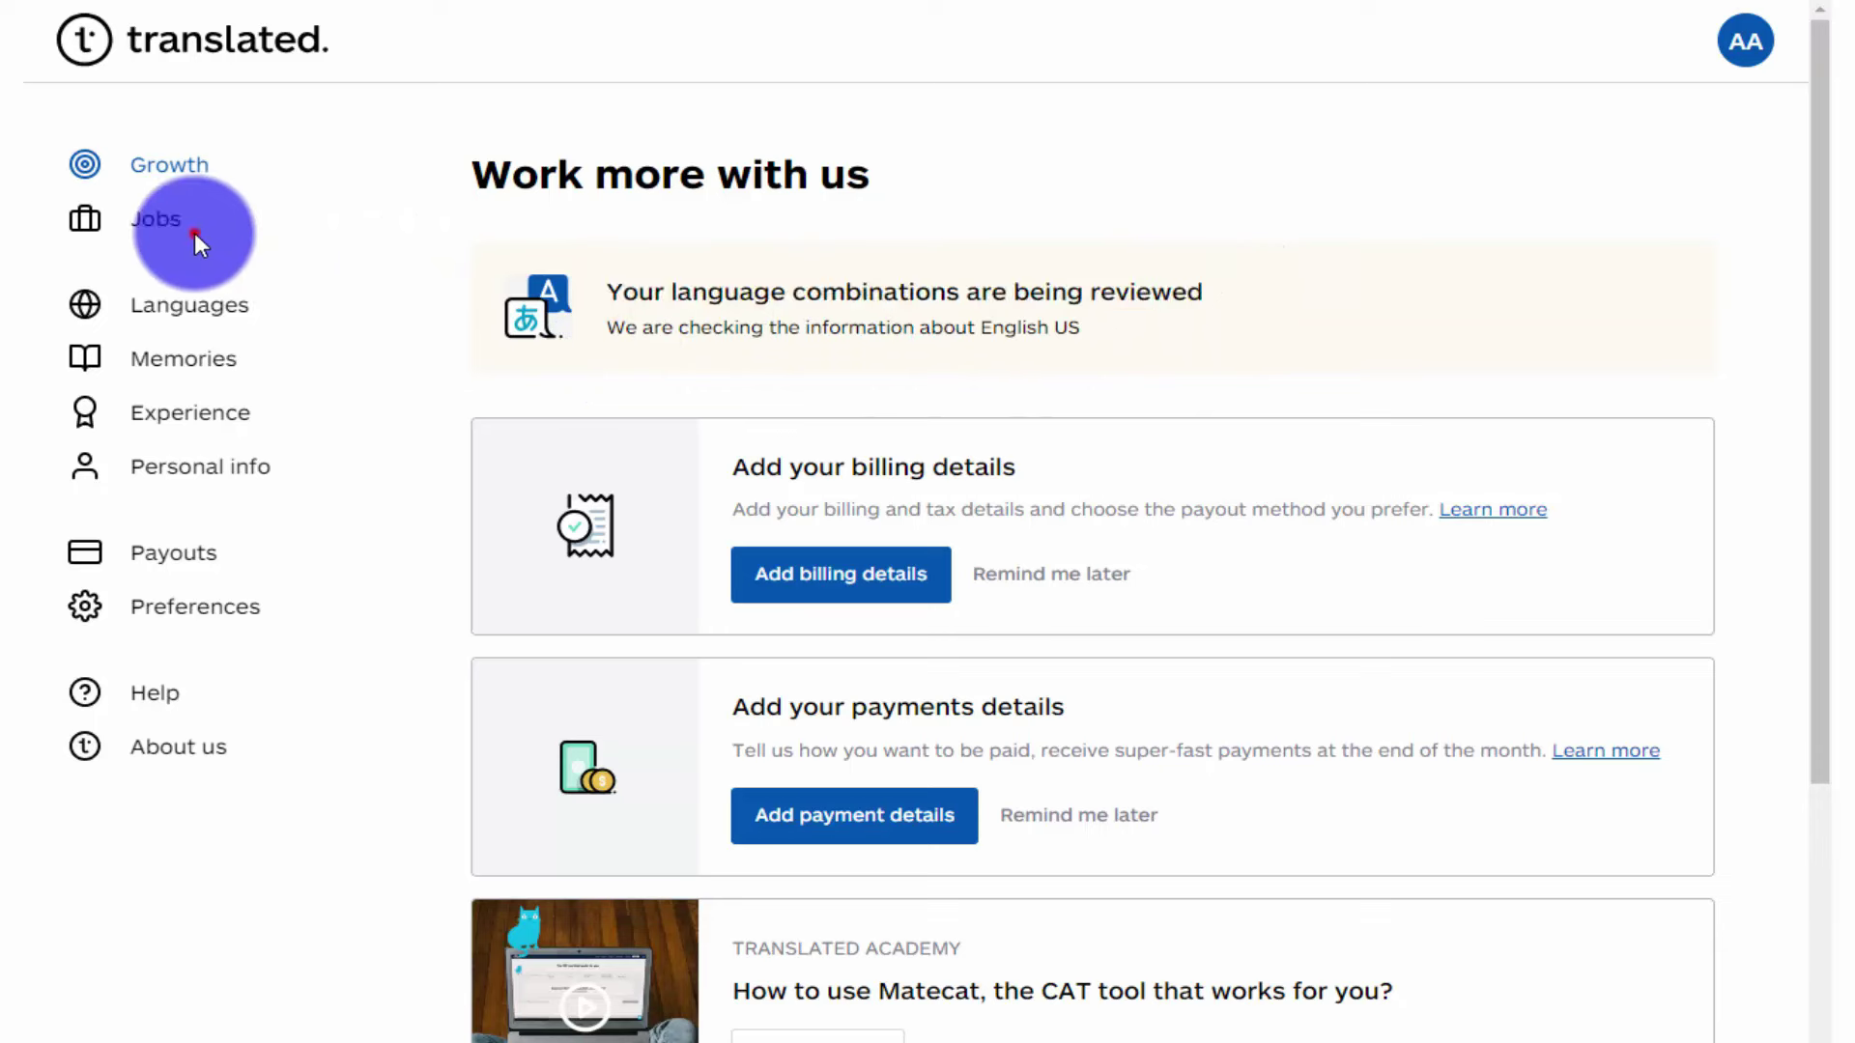
click(163, 224)
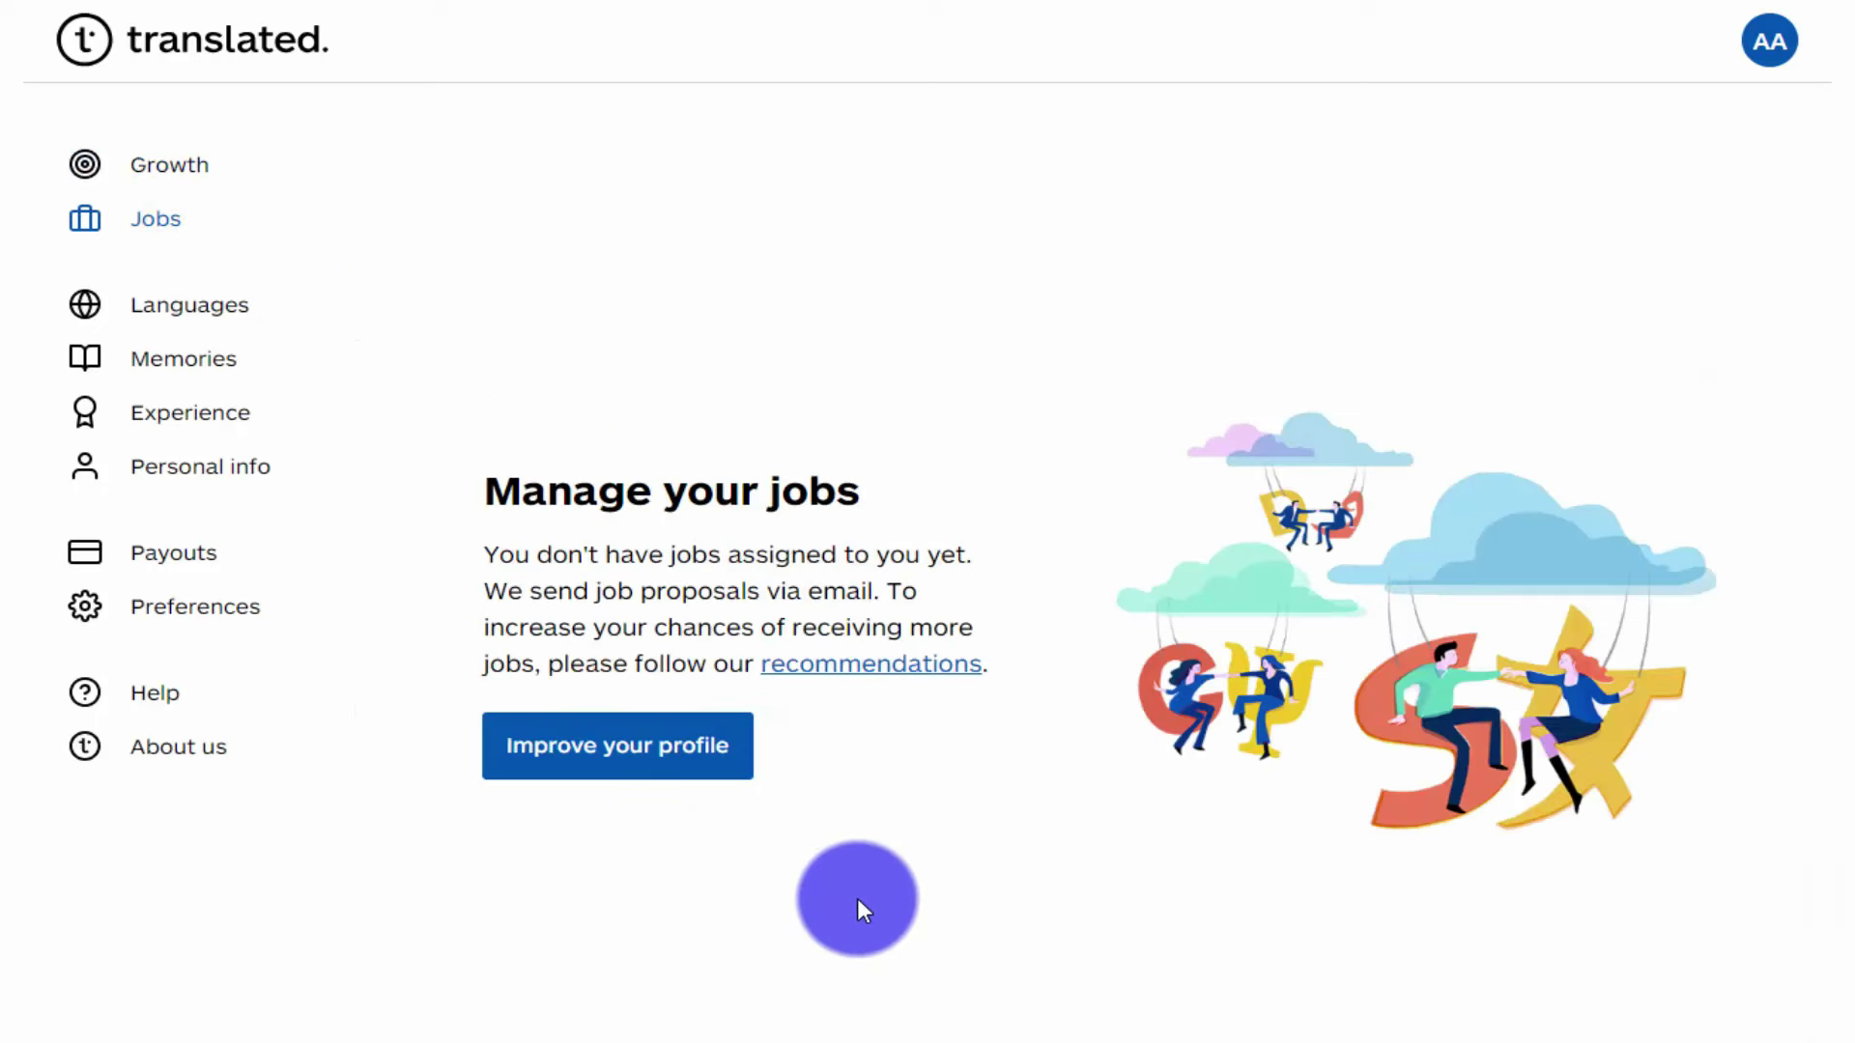
Switch to the sample translation in Google Docs and examine the English source paragraphs
scroll(859, 897, down, 1)
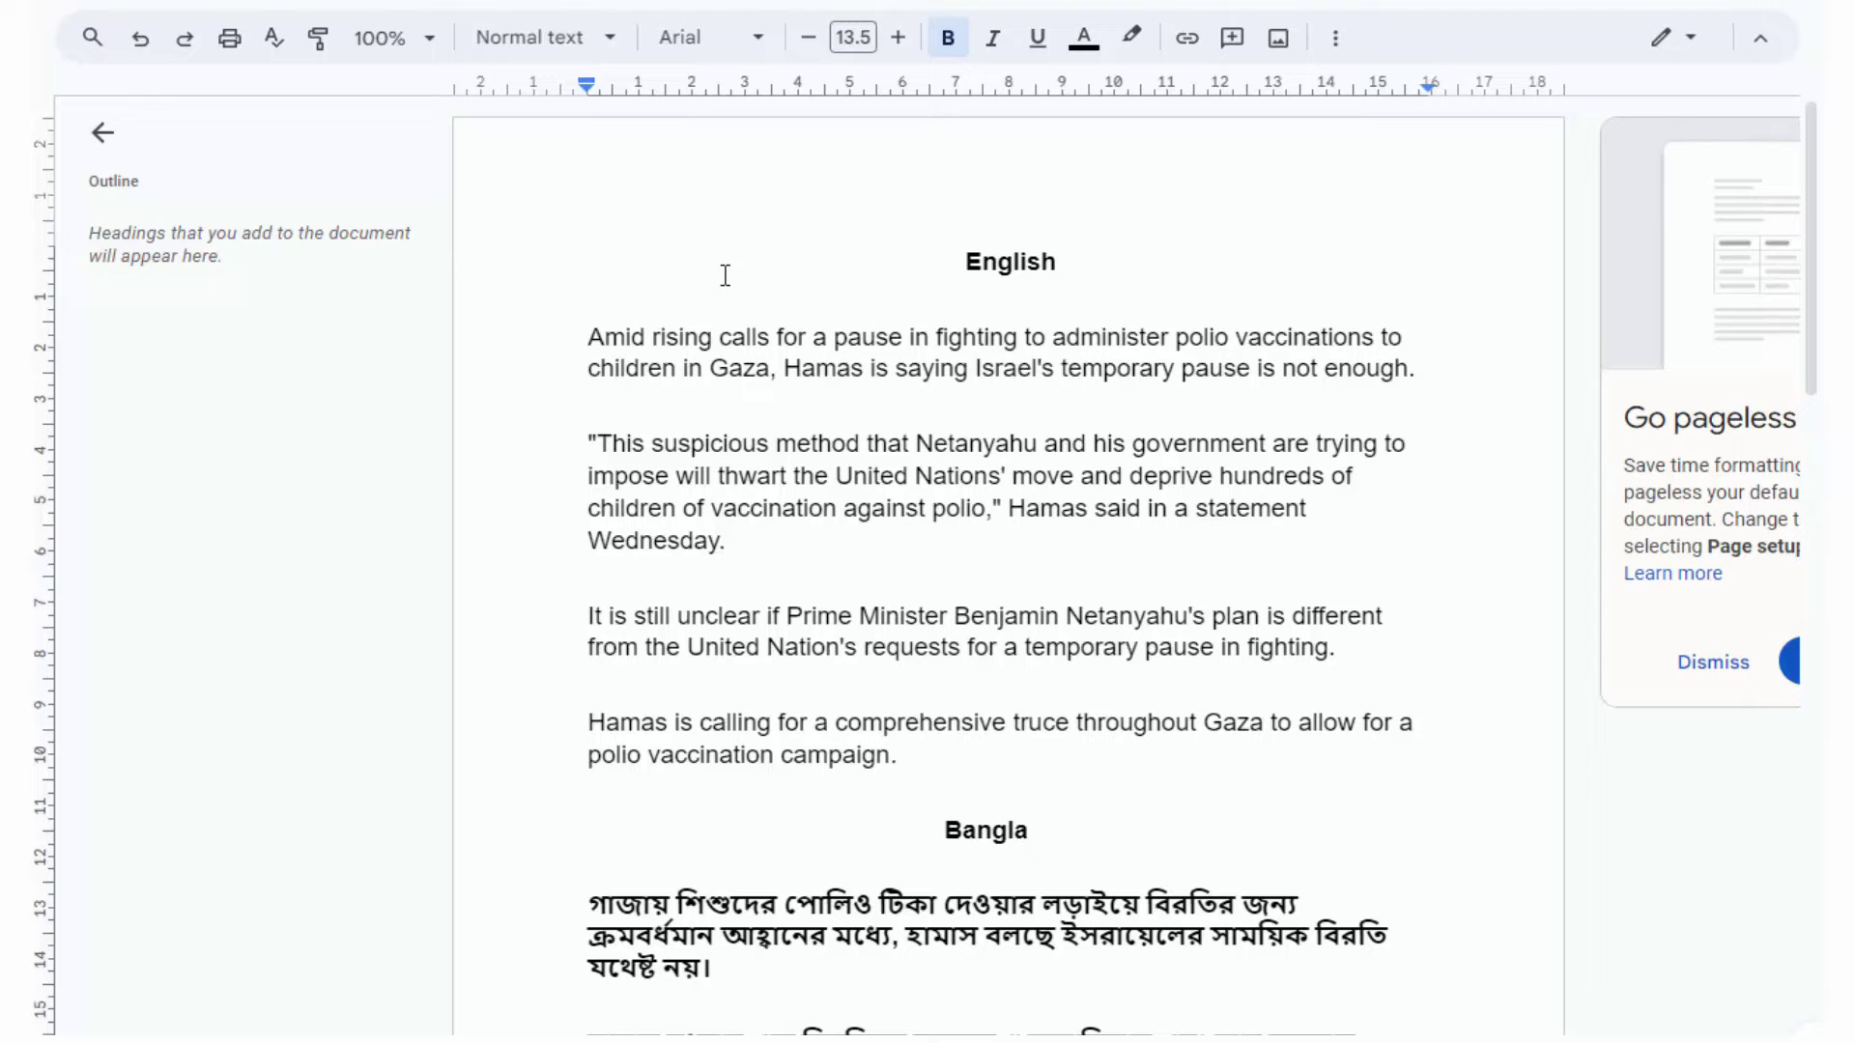
scroll(724, 266, down, 2)
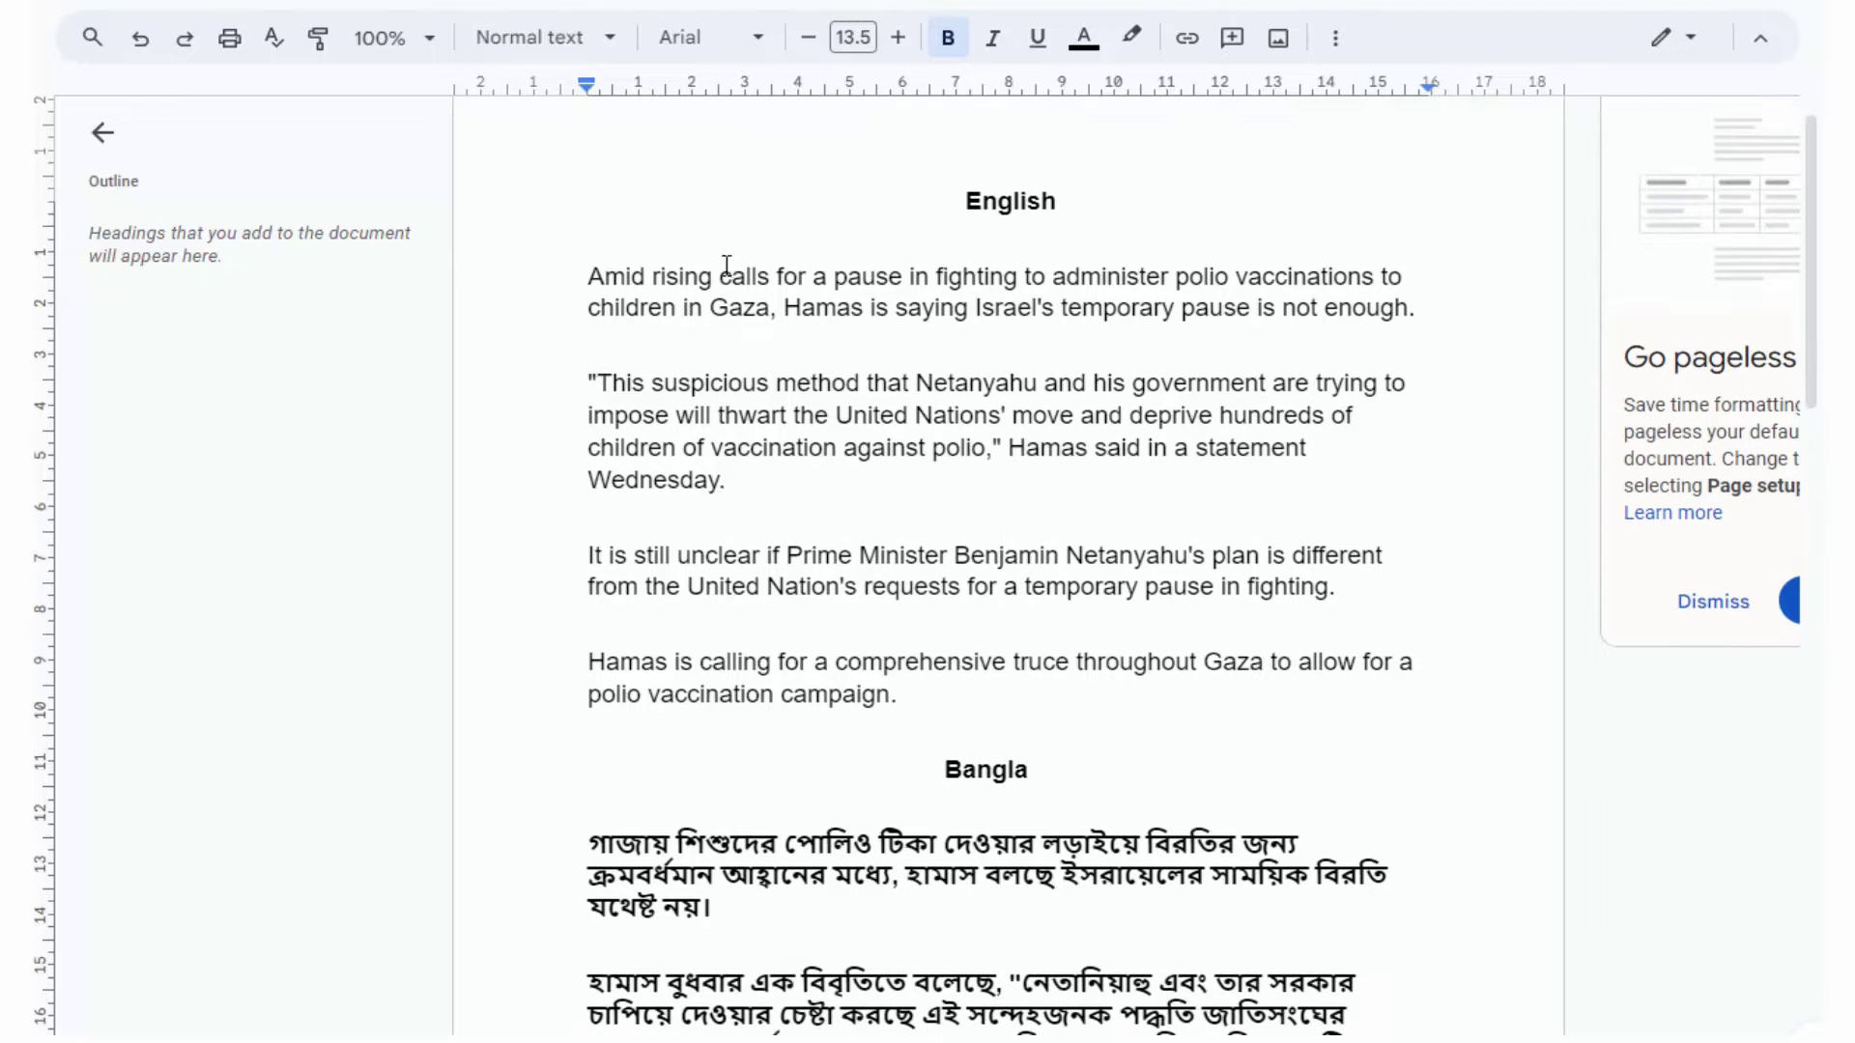
scroll(848, 303, up, 2)
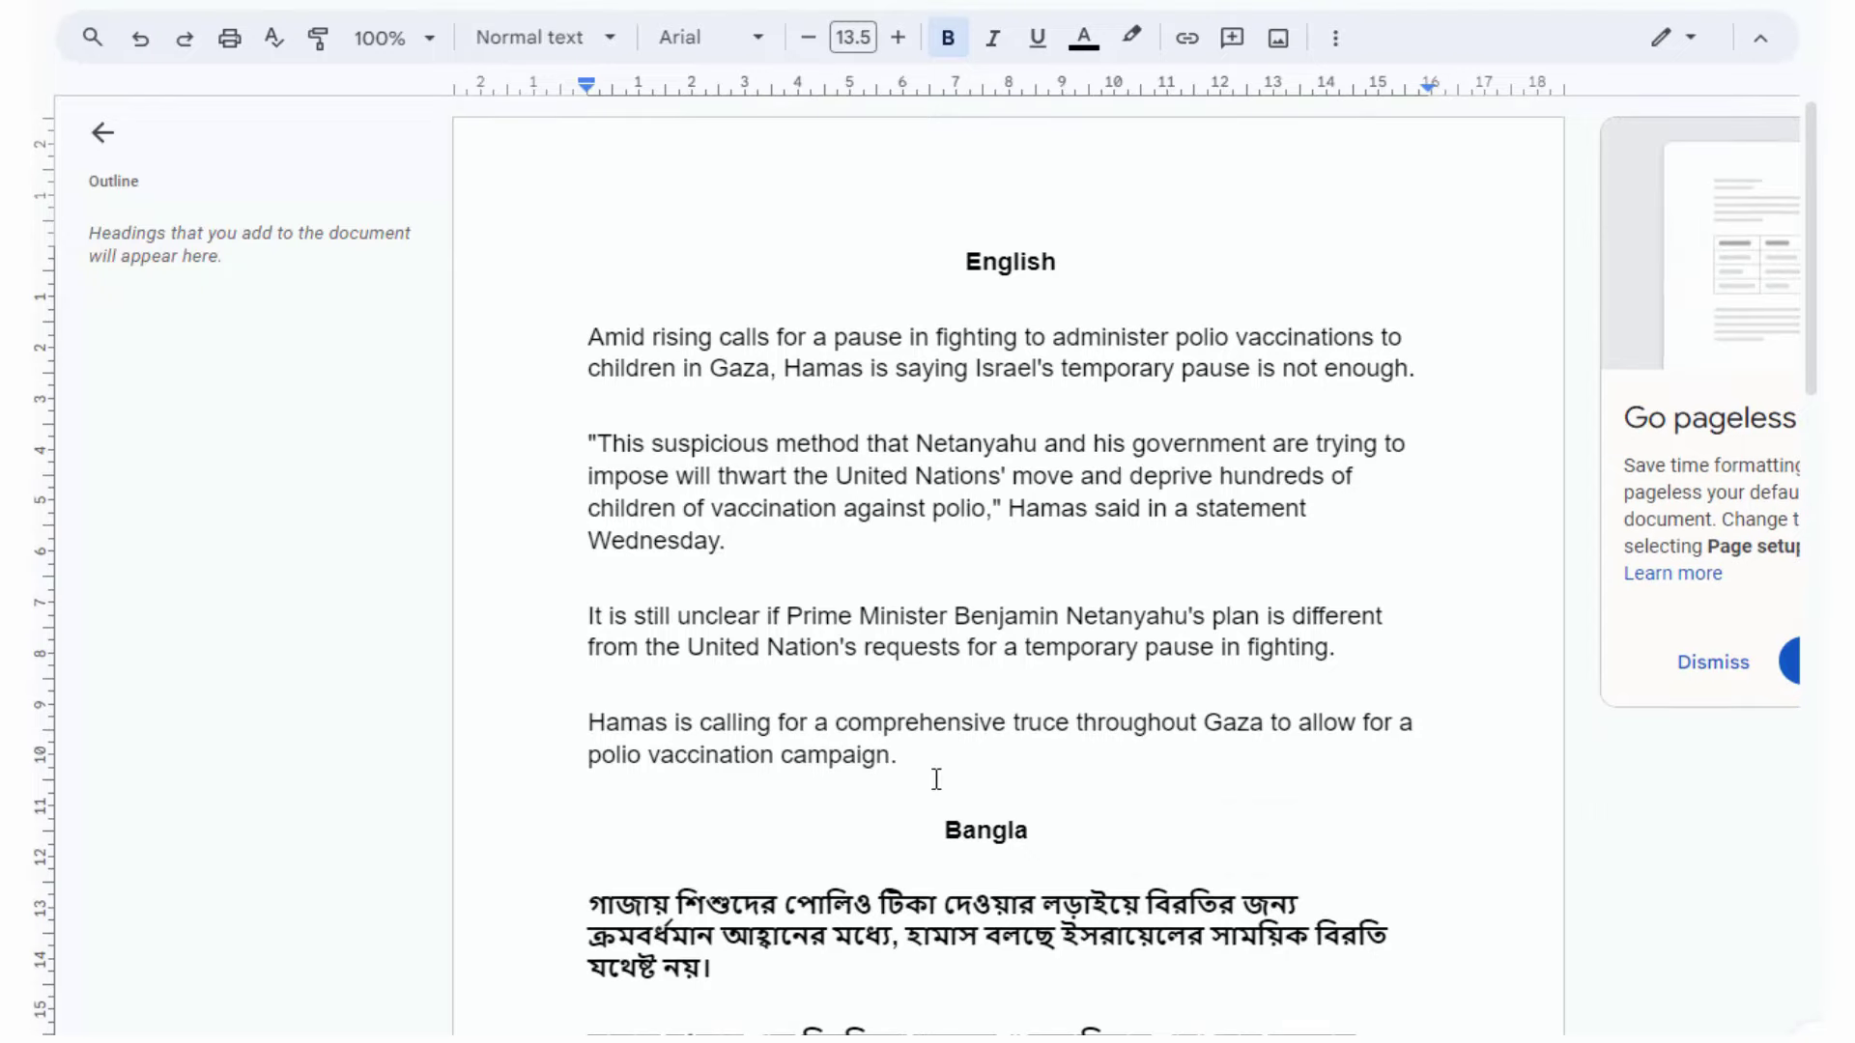
drag(935, 775, 588, 338)
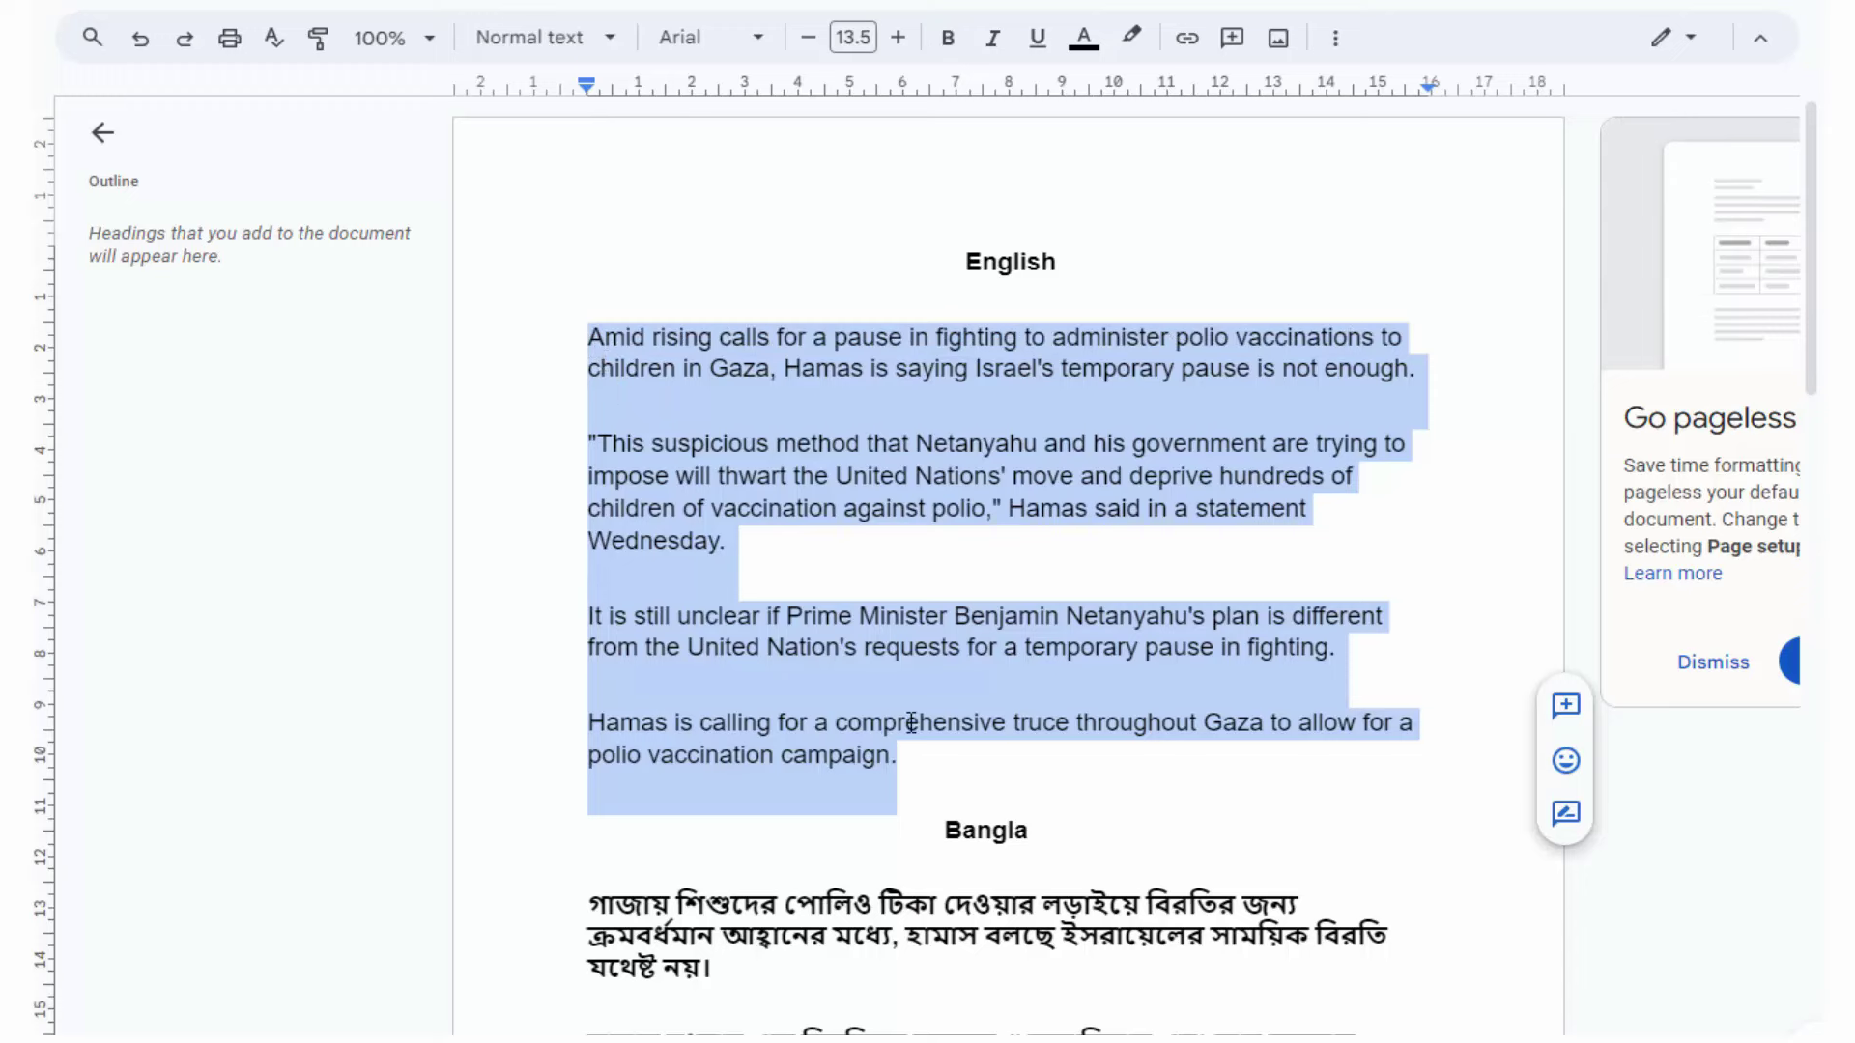
click(905, 758)
drag(702, 390, 591, 338)
click(701, 378)
scroll(840, 482, down, 2)
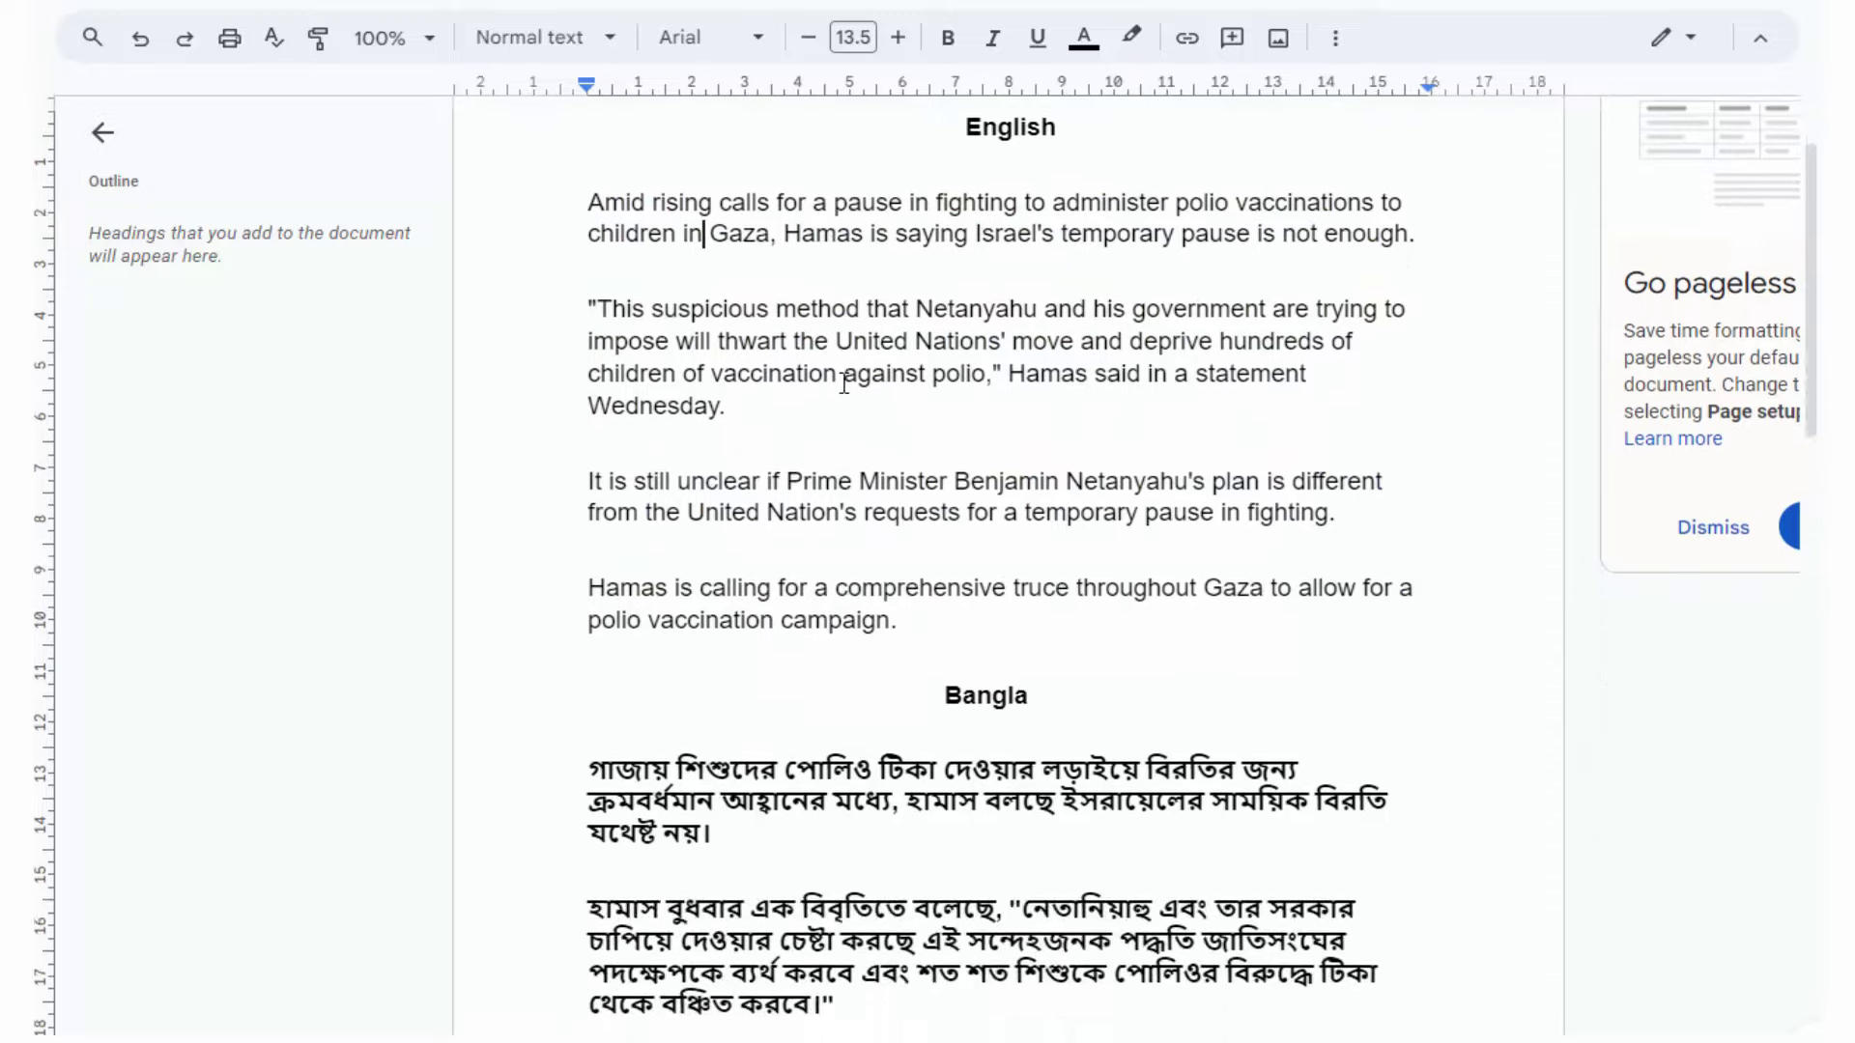
scroll(677, 435, up, 2)
drag(588, 261, 891, 785)
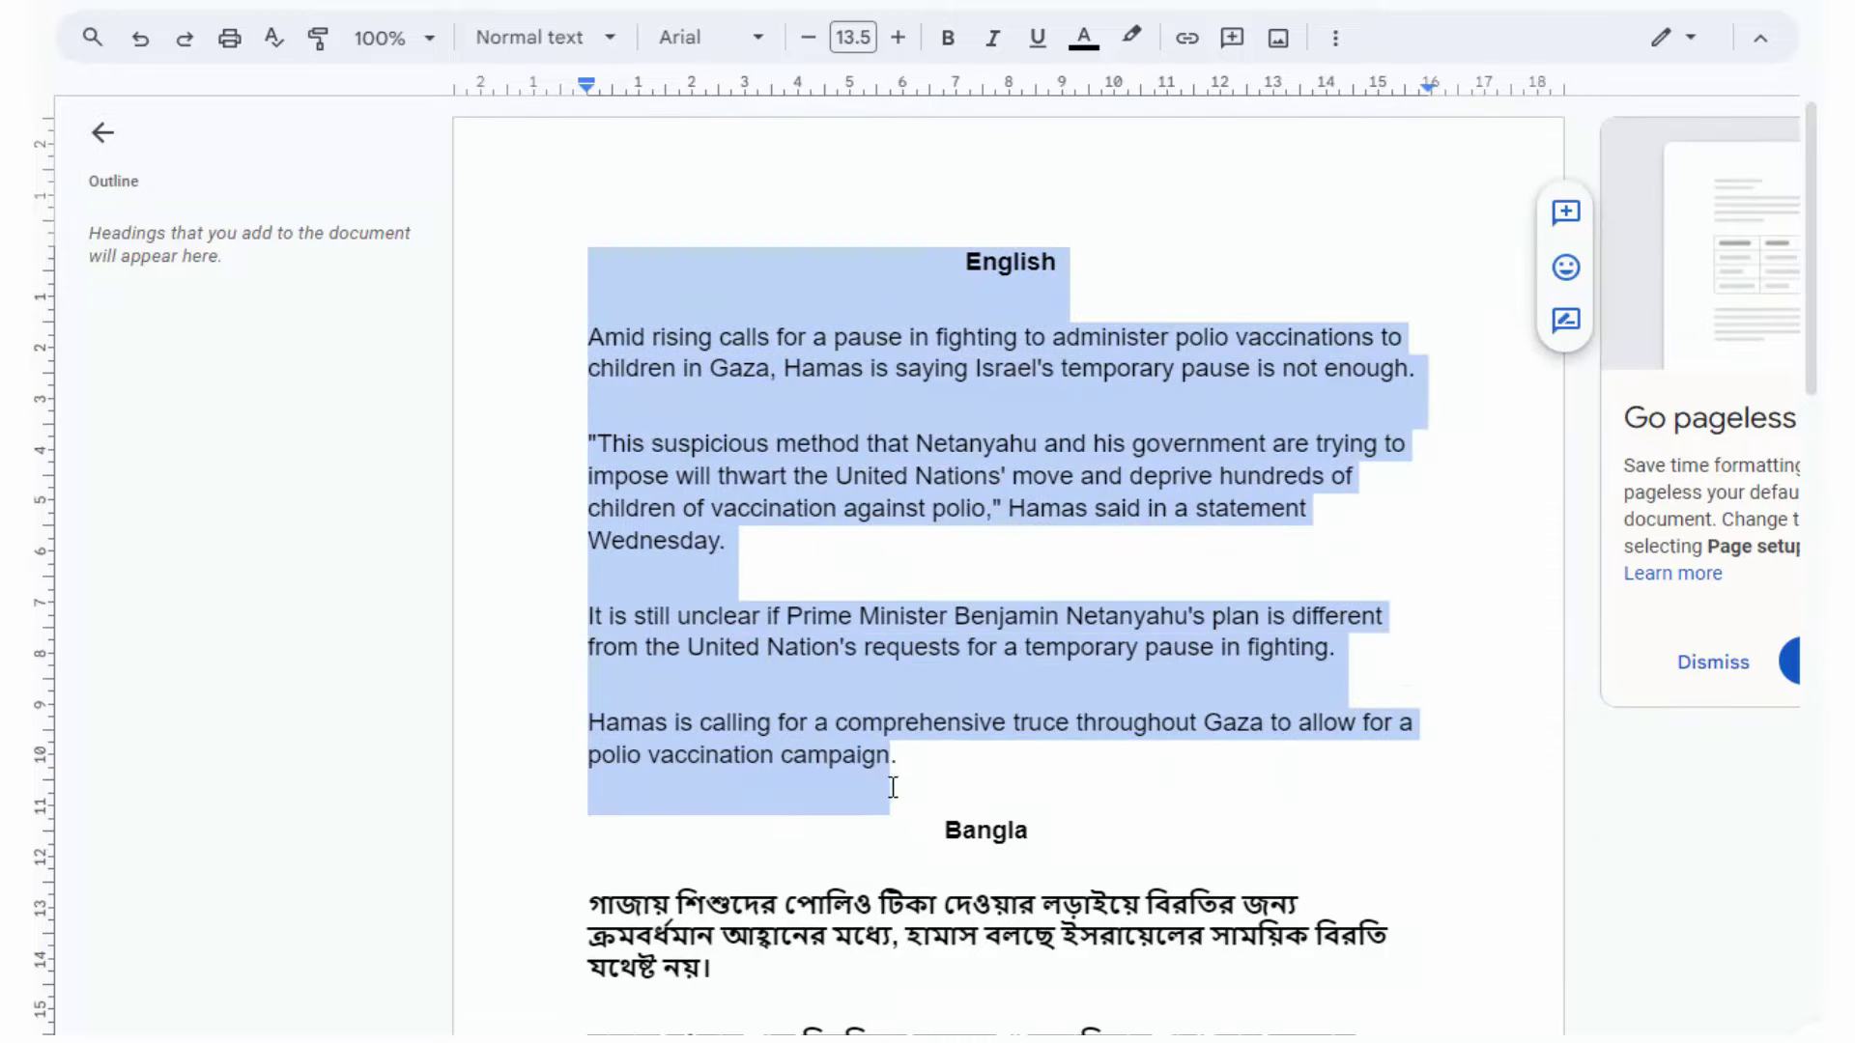
click(914, 666)
Examine the Bangla translation below the English source and go back to the beginning of the document
scroll(914, 666, down, 7)
scroll(667, 598, down, 1)
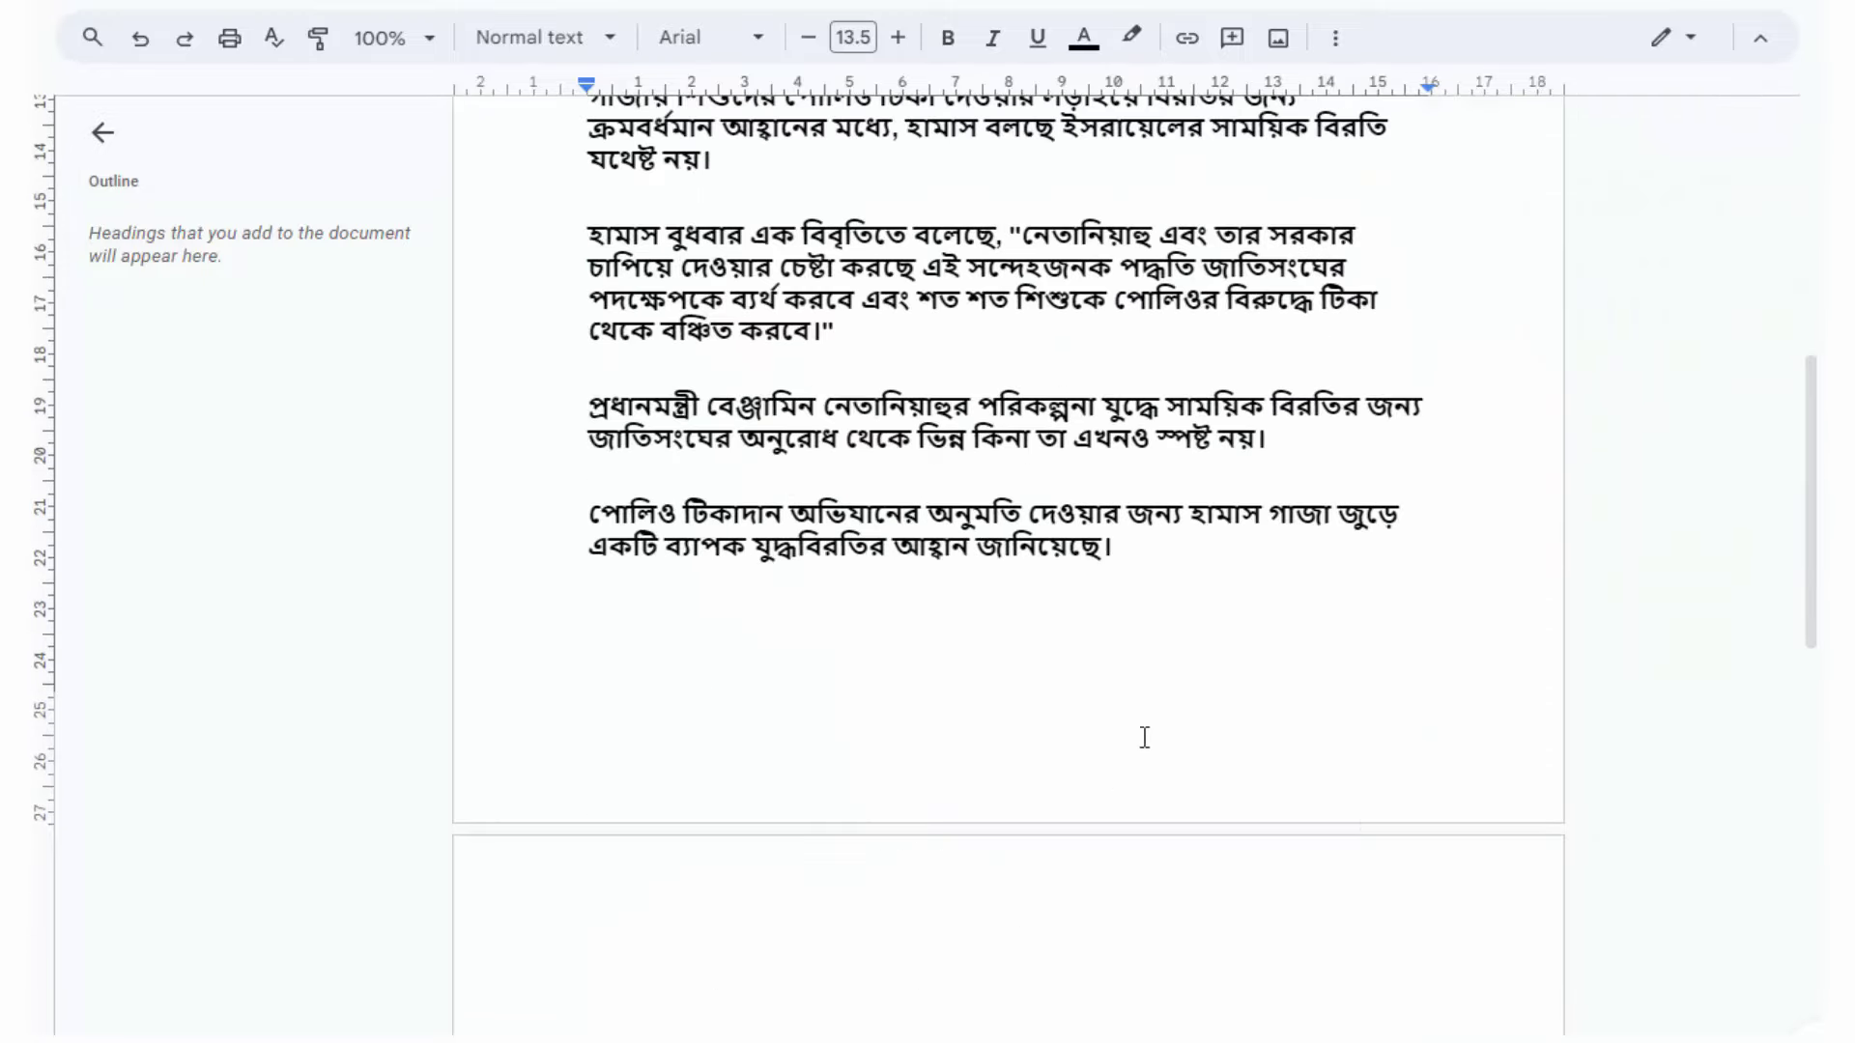
drag(1183, 606, 572, 183)
scroll(860, 763, up, 5)
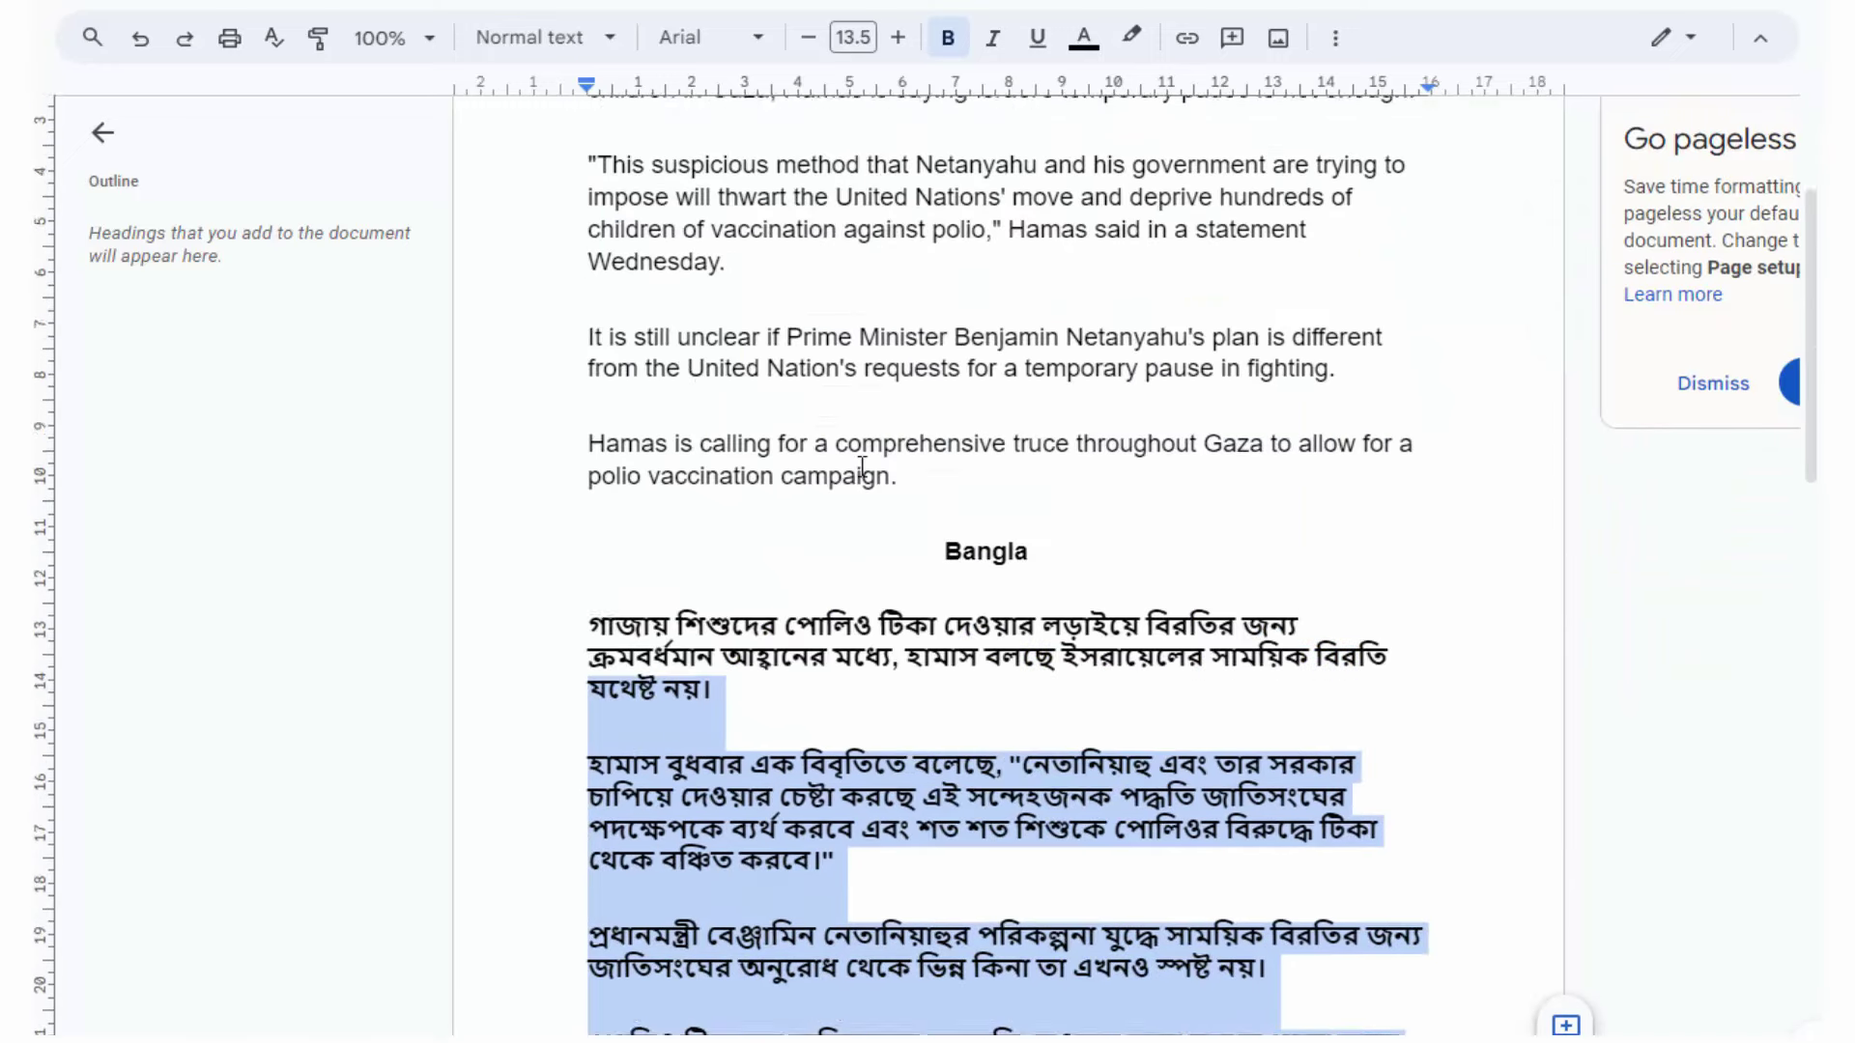
click(893, 761)
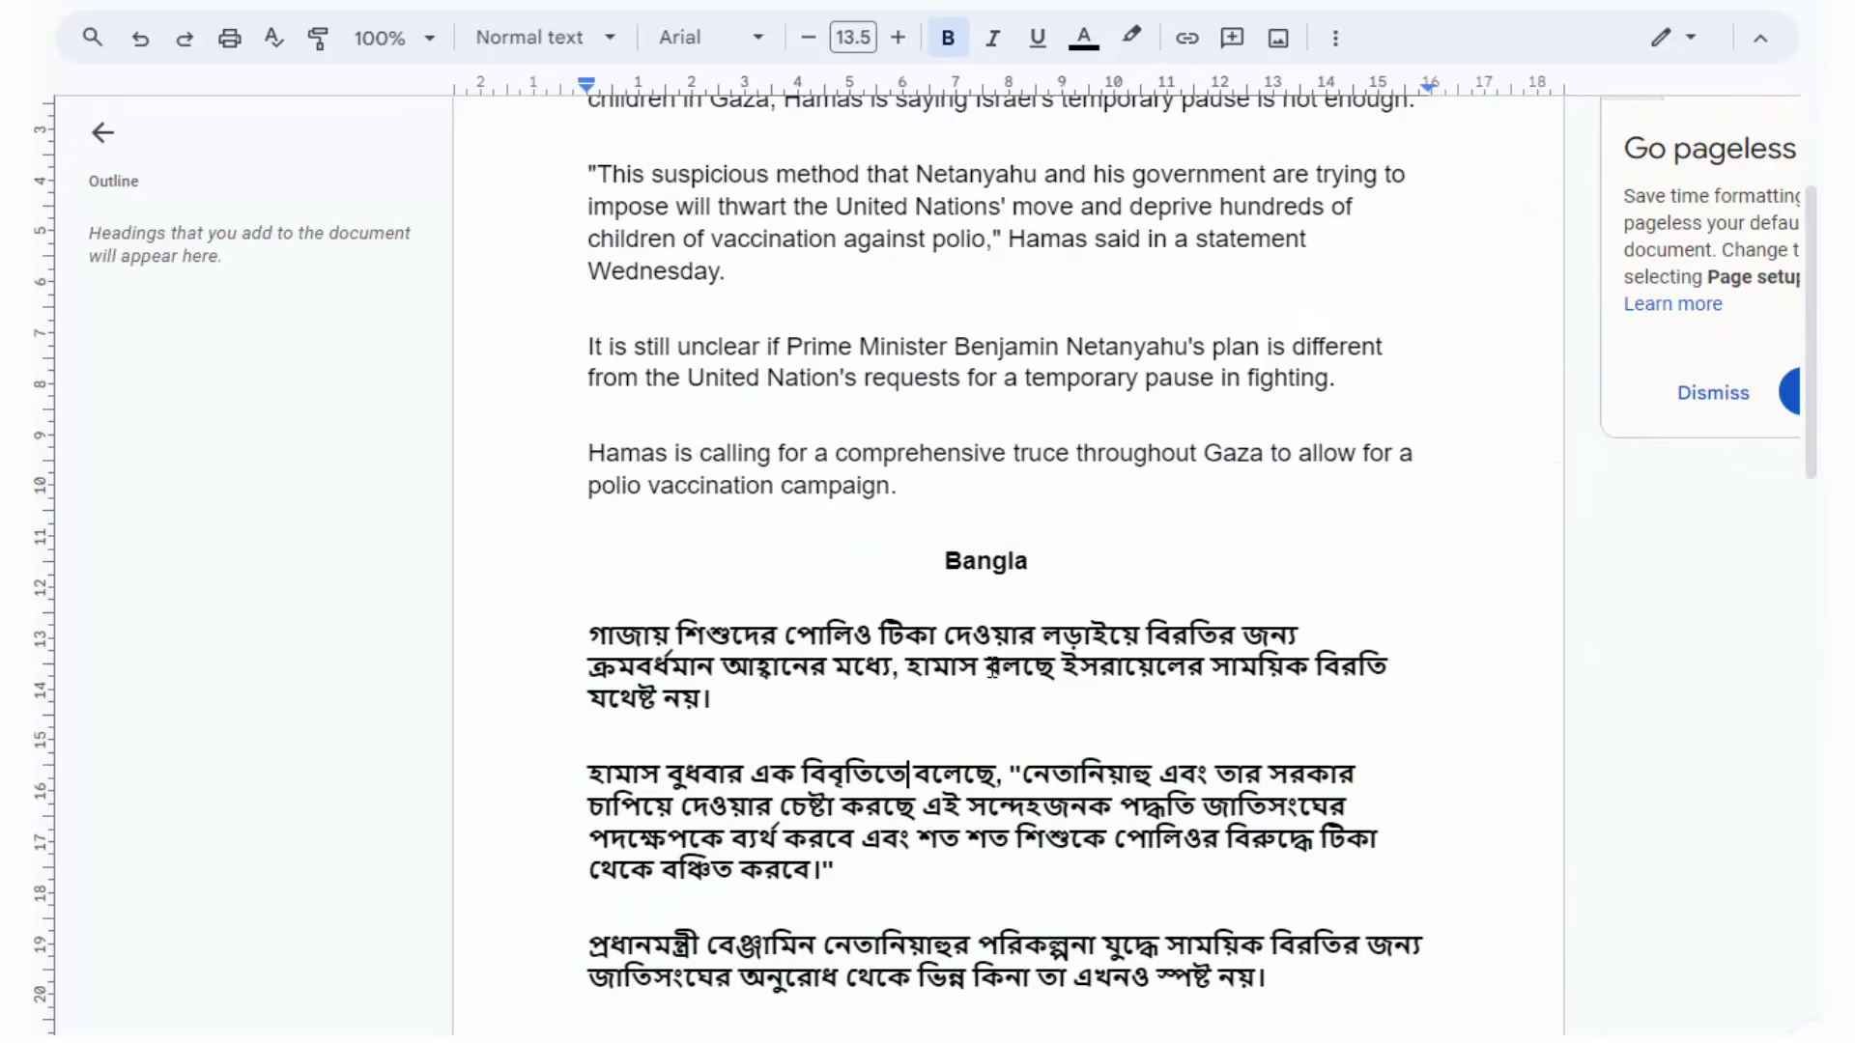
scroll(716, 497, up, 3)
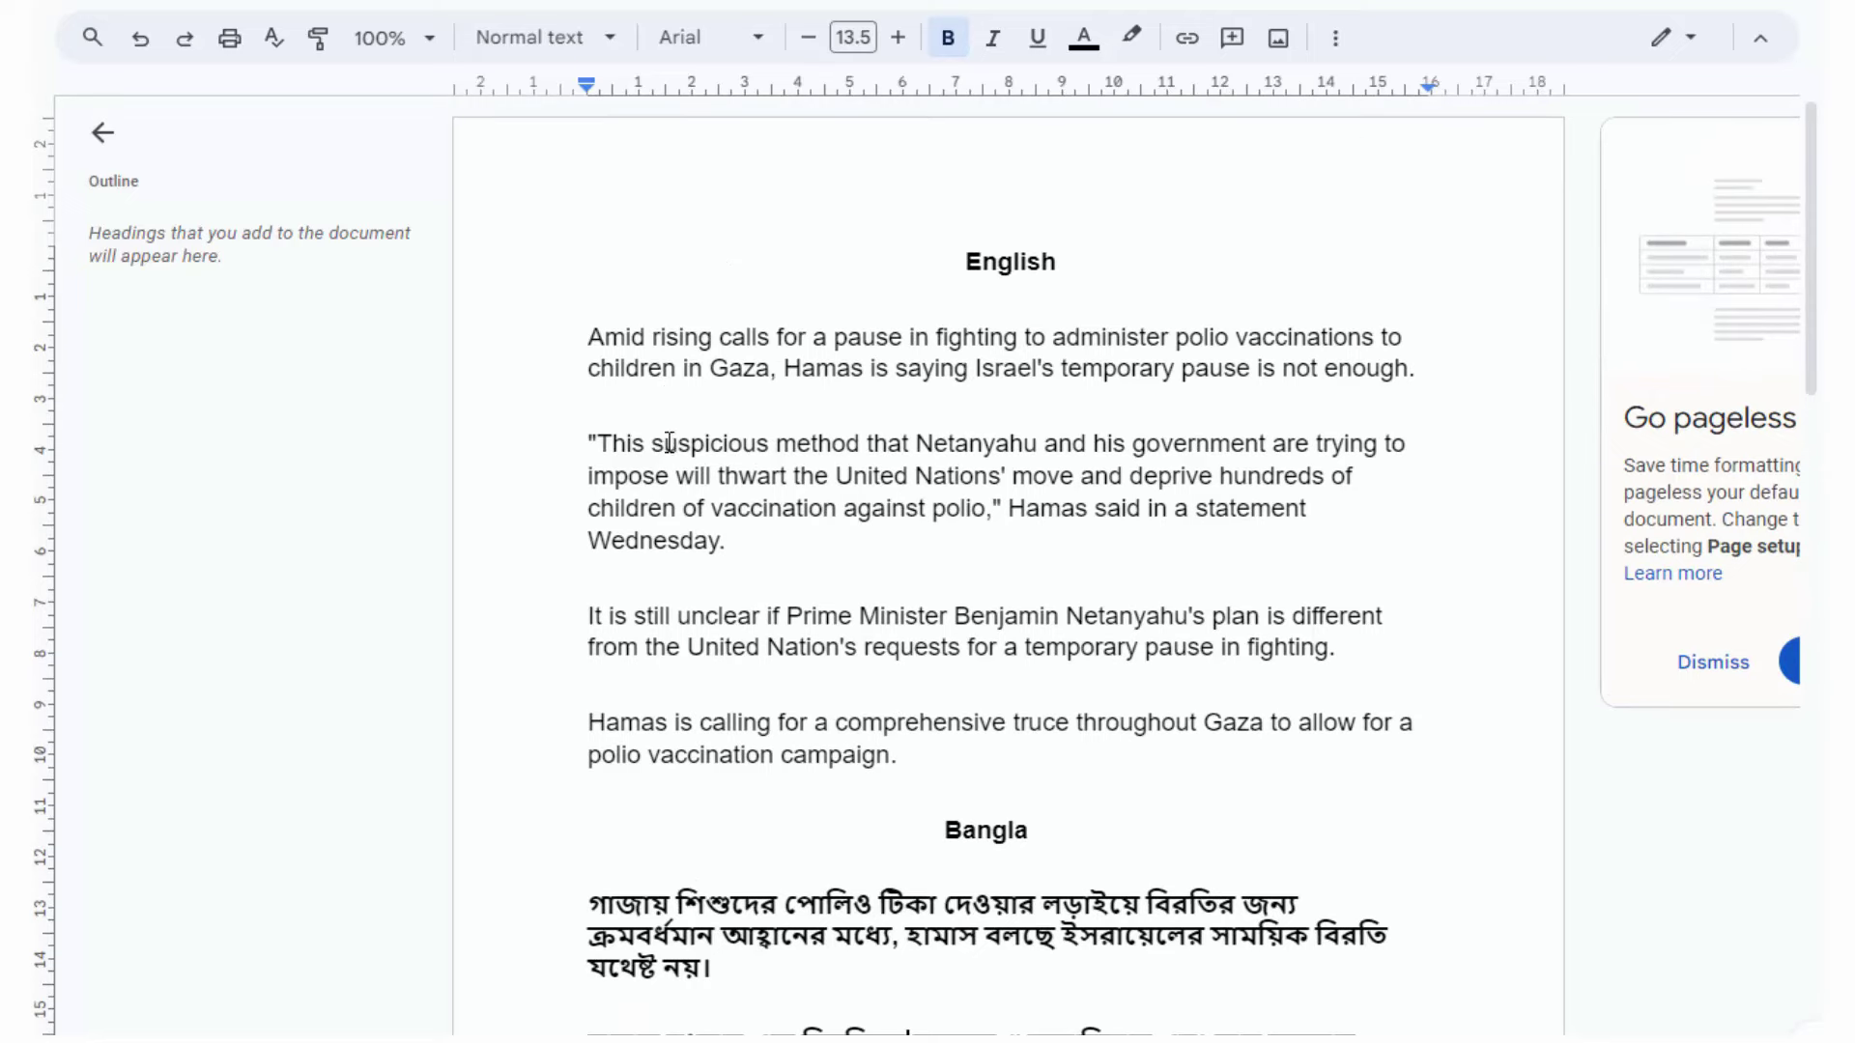
Compare the English and Bangla sections again, view a new ChatGPT chat briefly, and return to the Google Docs document
scroll(758, 535, down, 3)
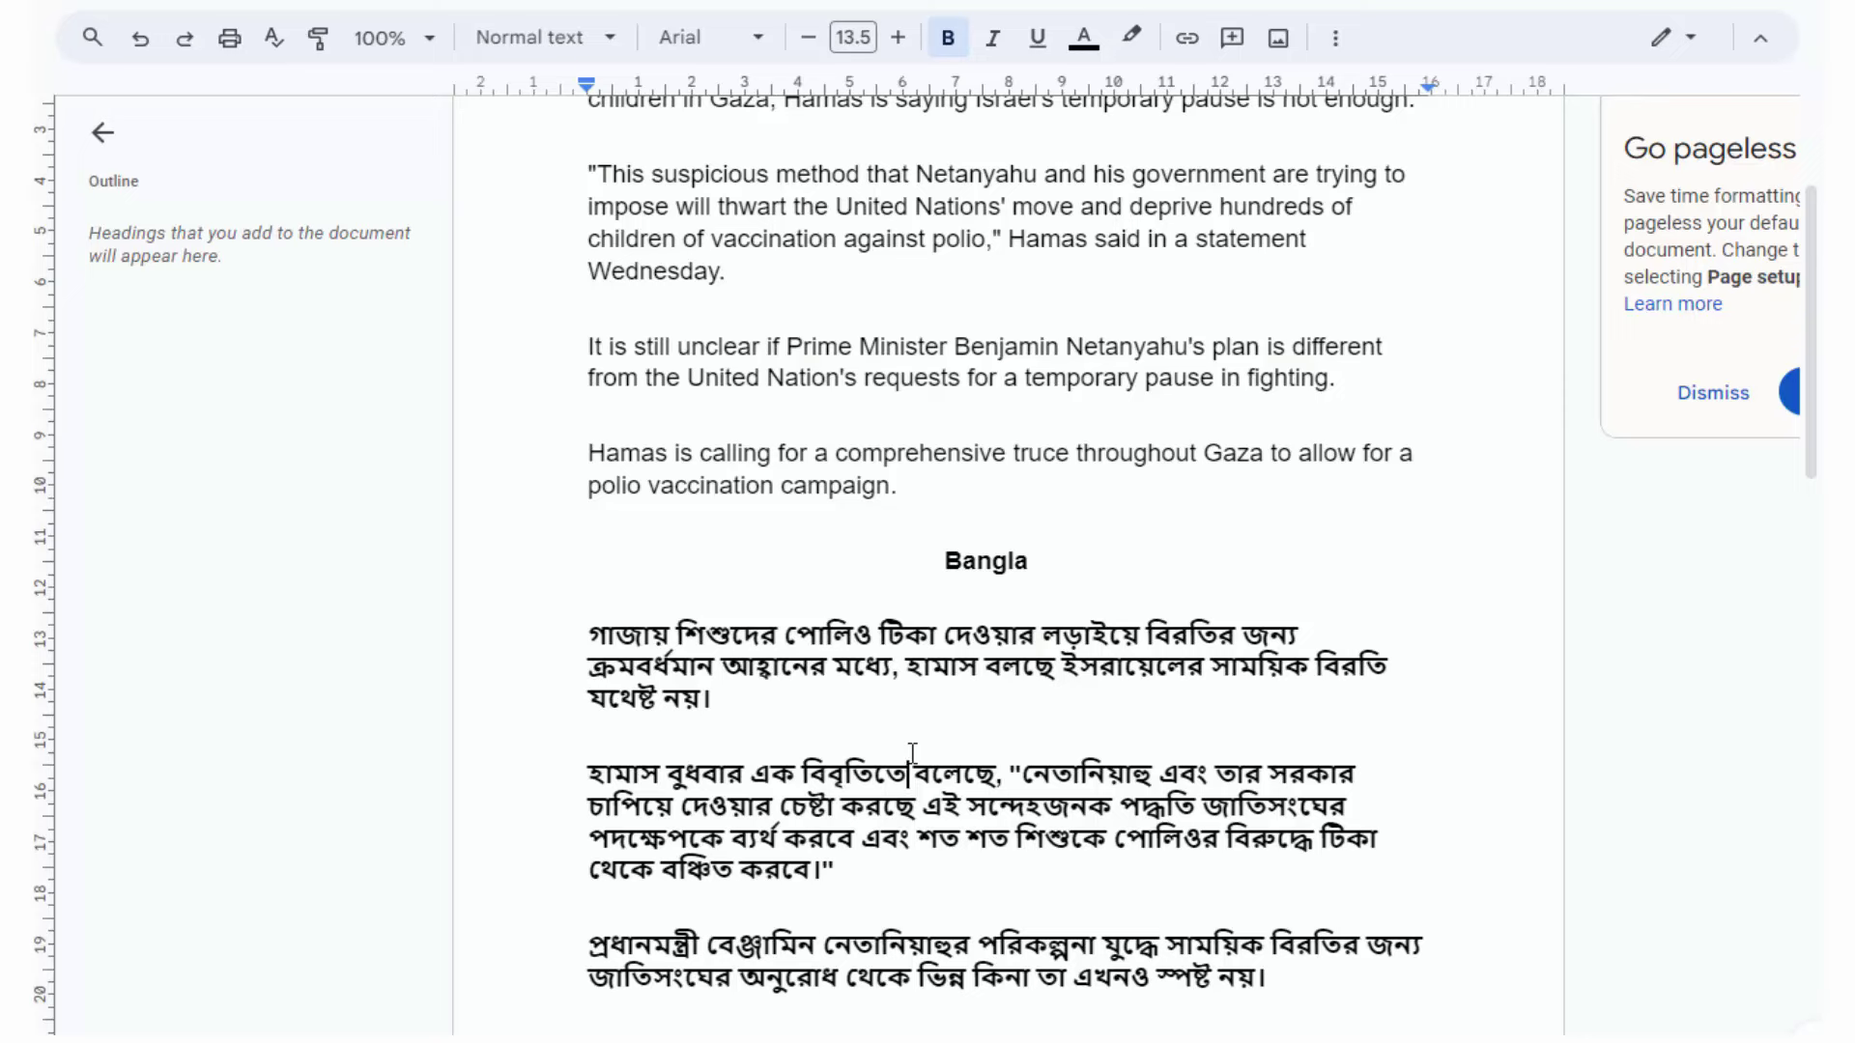
scroll(911, 754, up, 3)
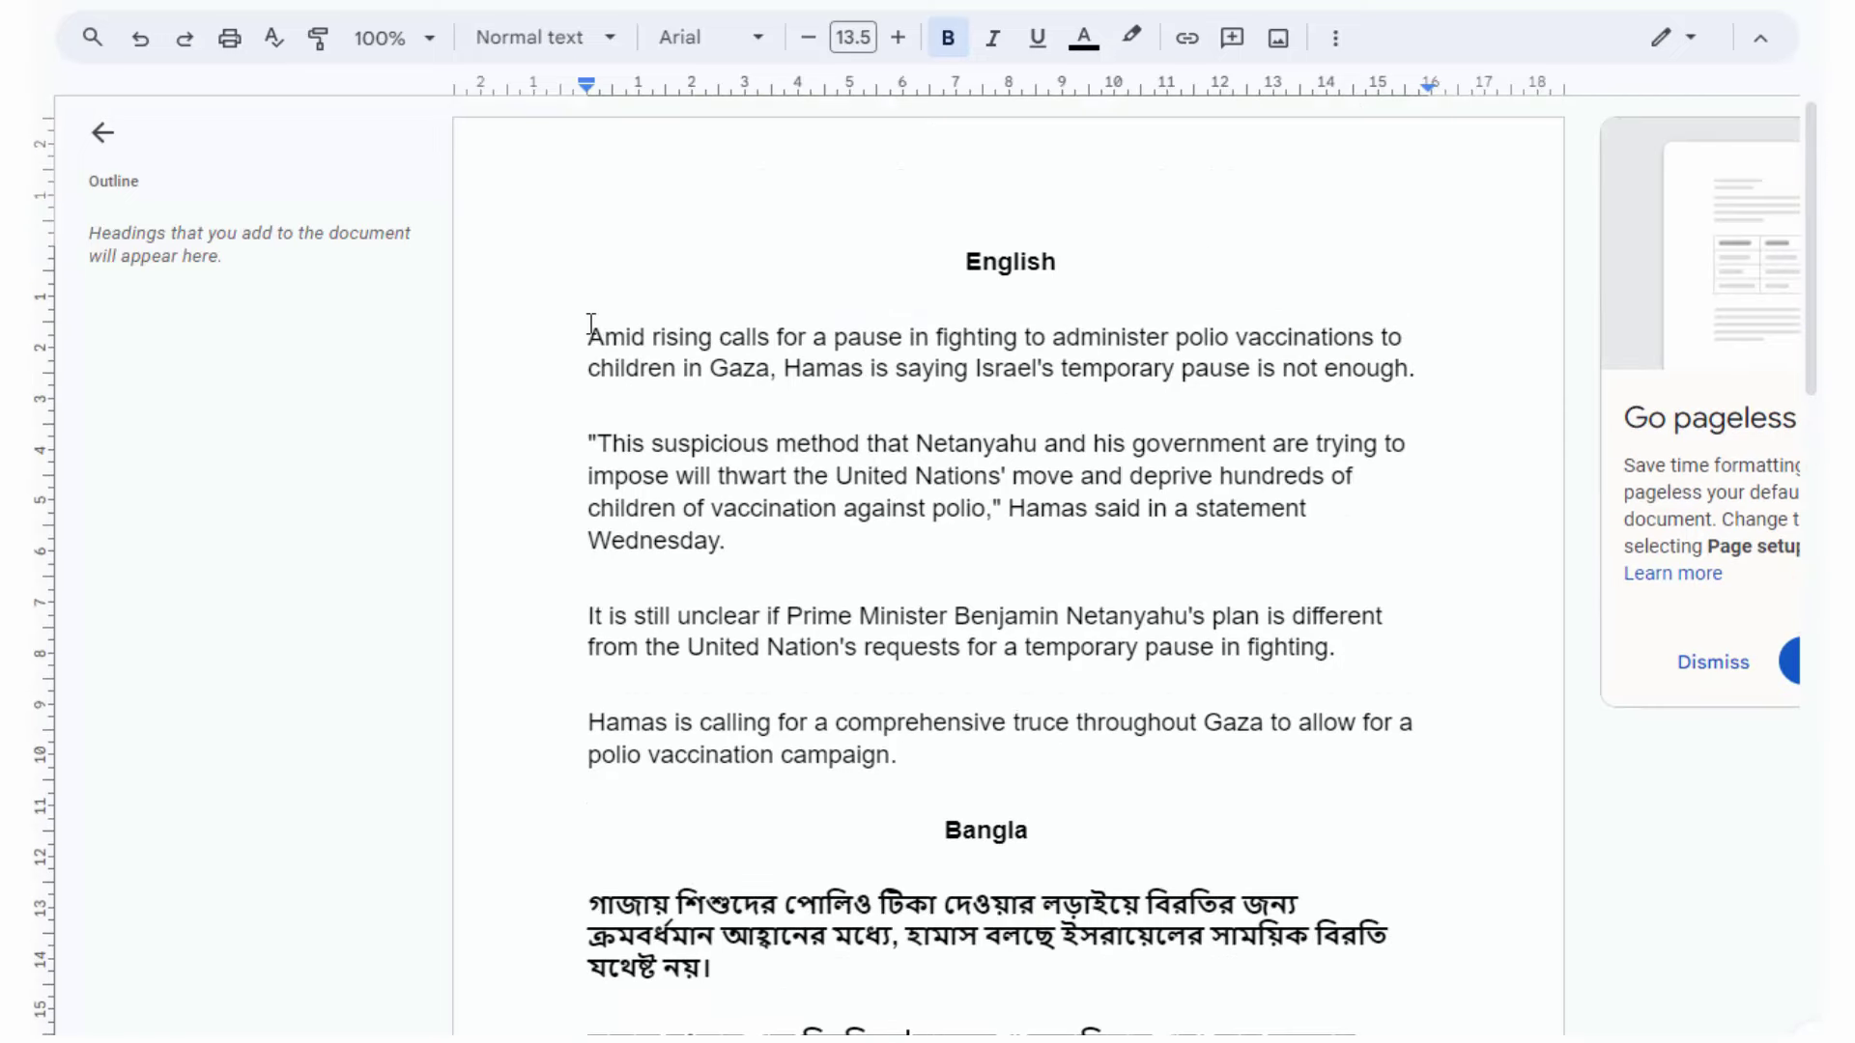
drag(589, 333, 1012, 761)
click(962, 722)
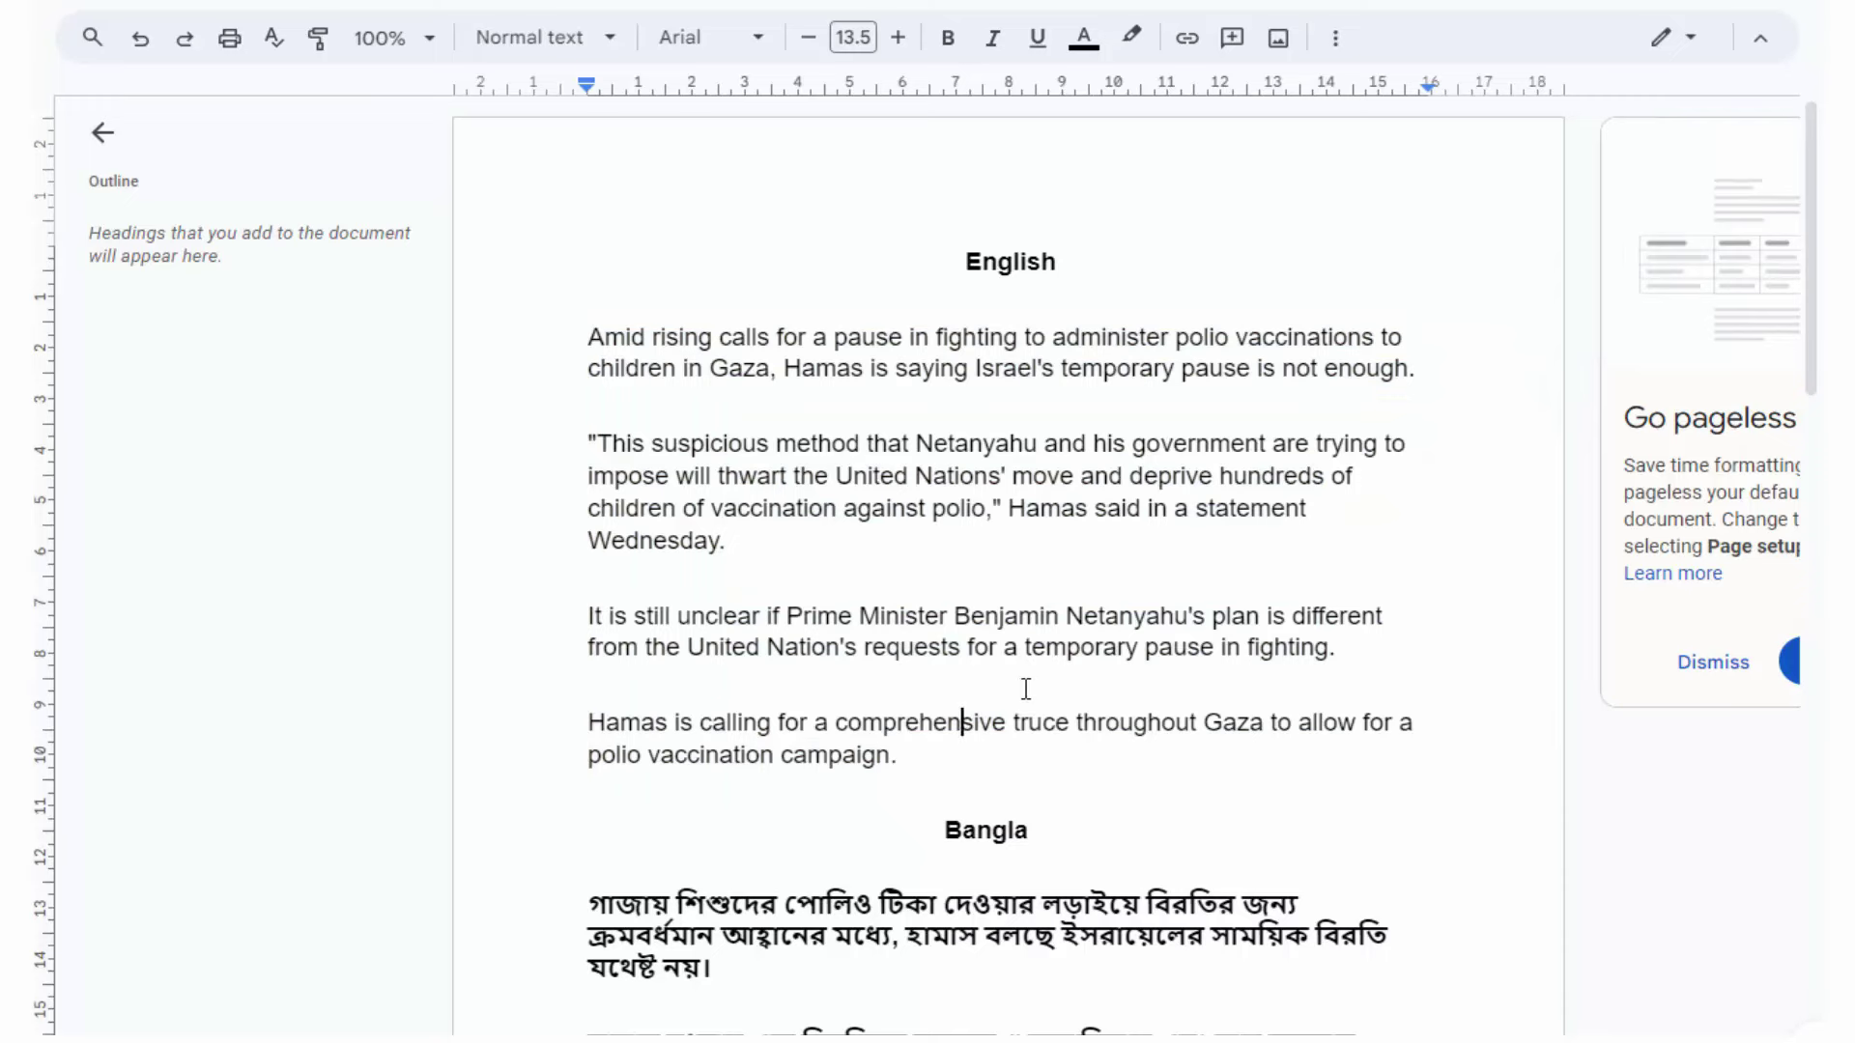
key(ctrl+Tab)
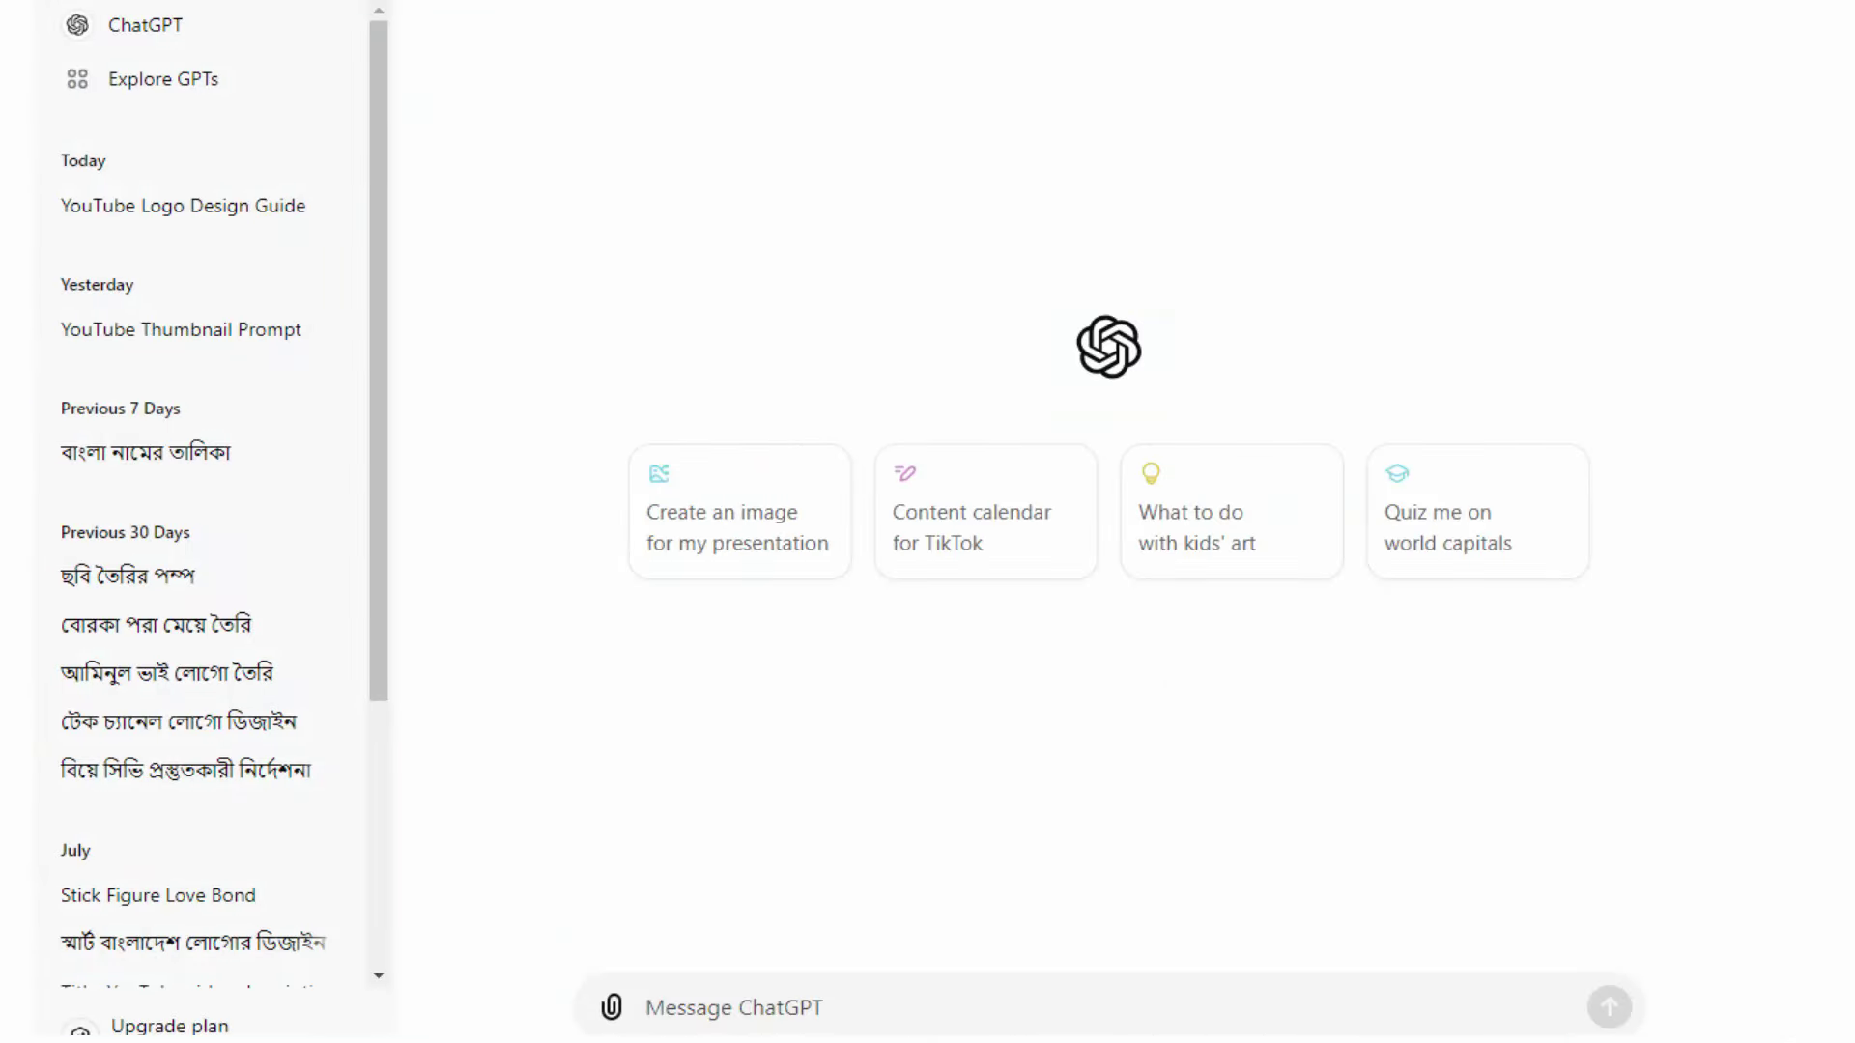
key(ctrl+shift+Tab)
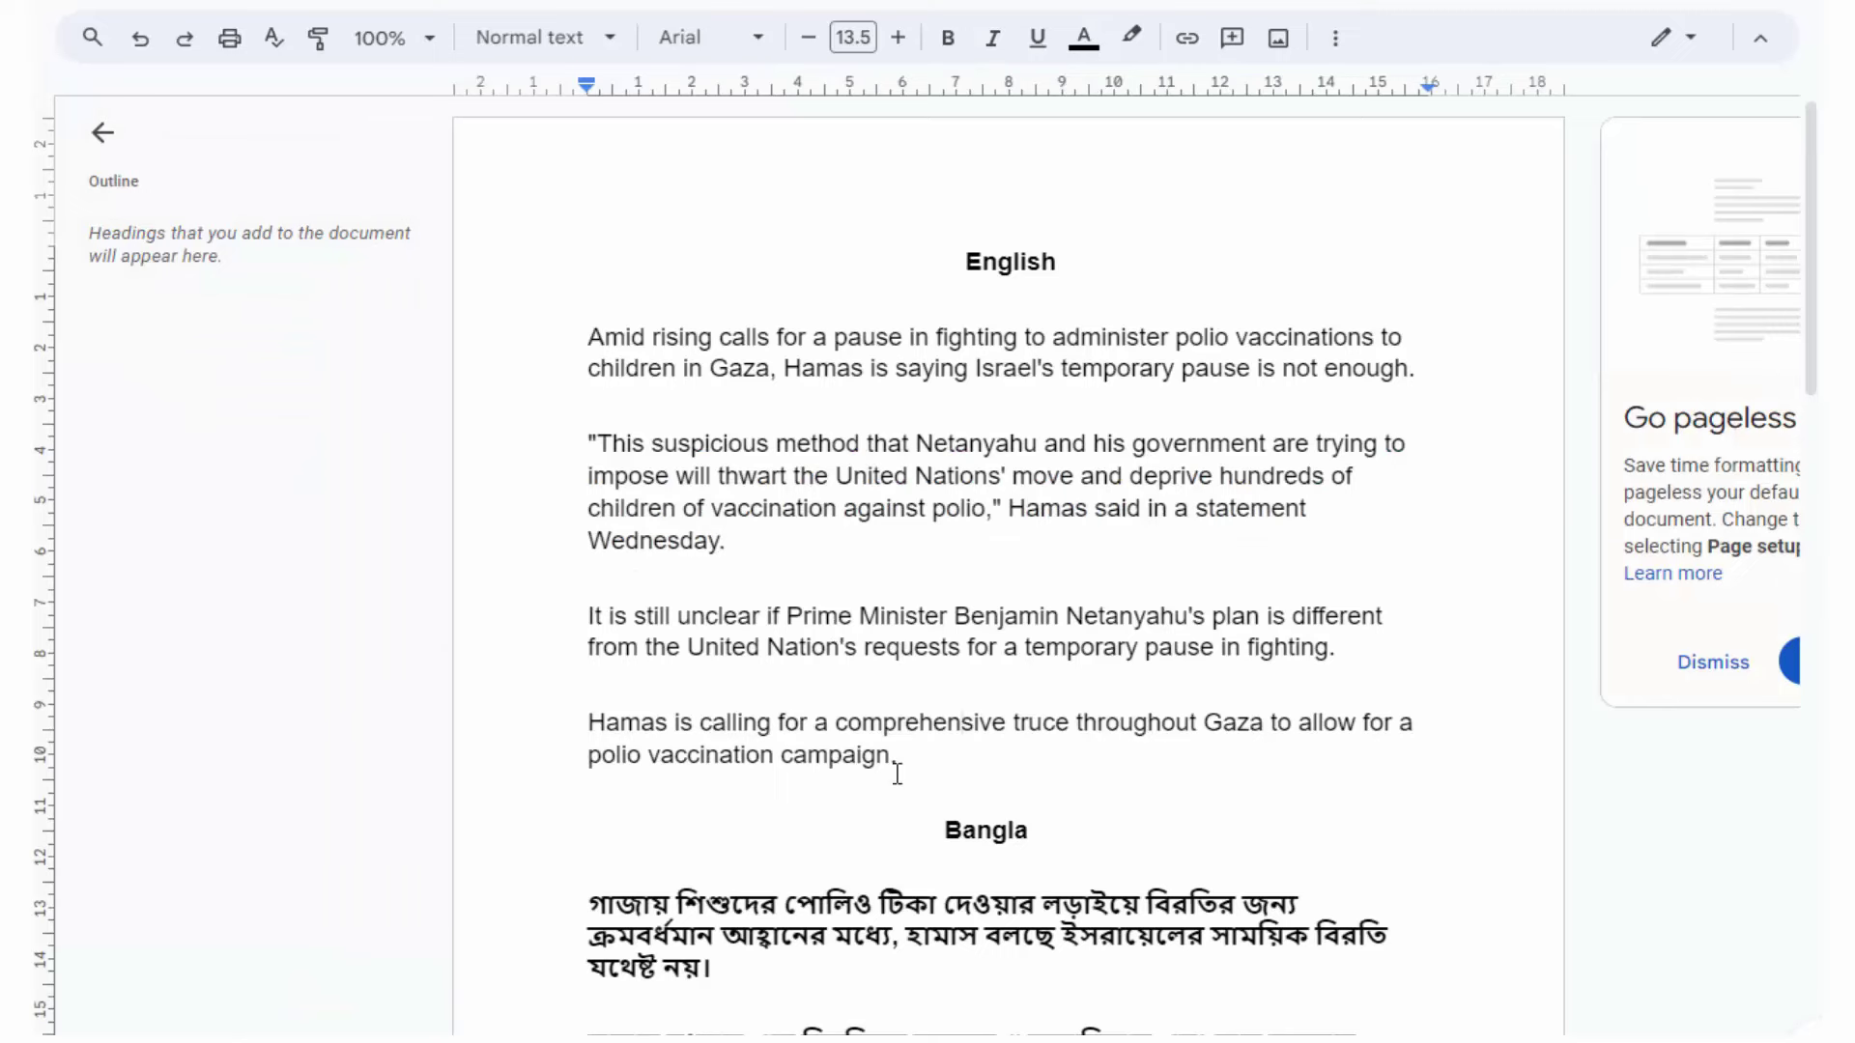
Copy the four English paragraphs into the new ChatGPT chat and send them with the request "Please translate this article for me in Bengali"
drag(896, 756, 577, 340)
key(ctrl+c)
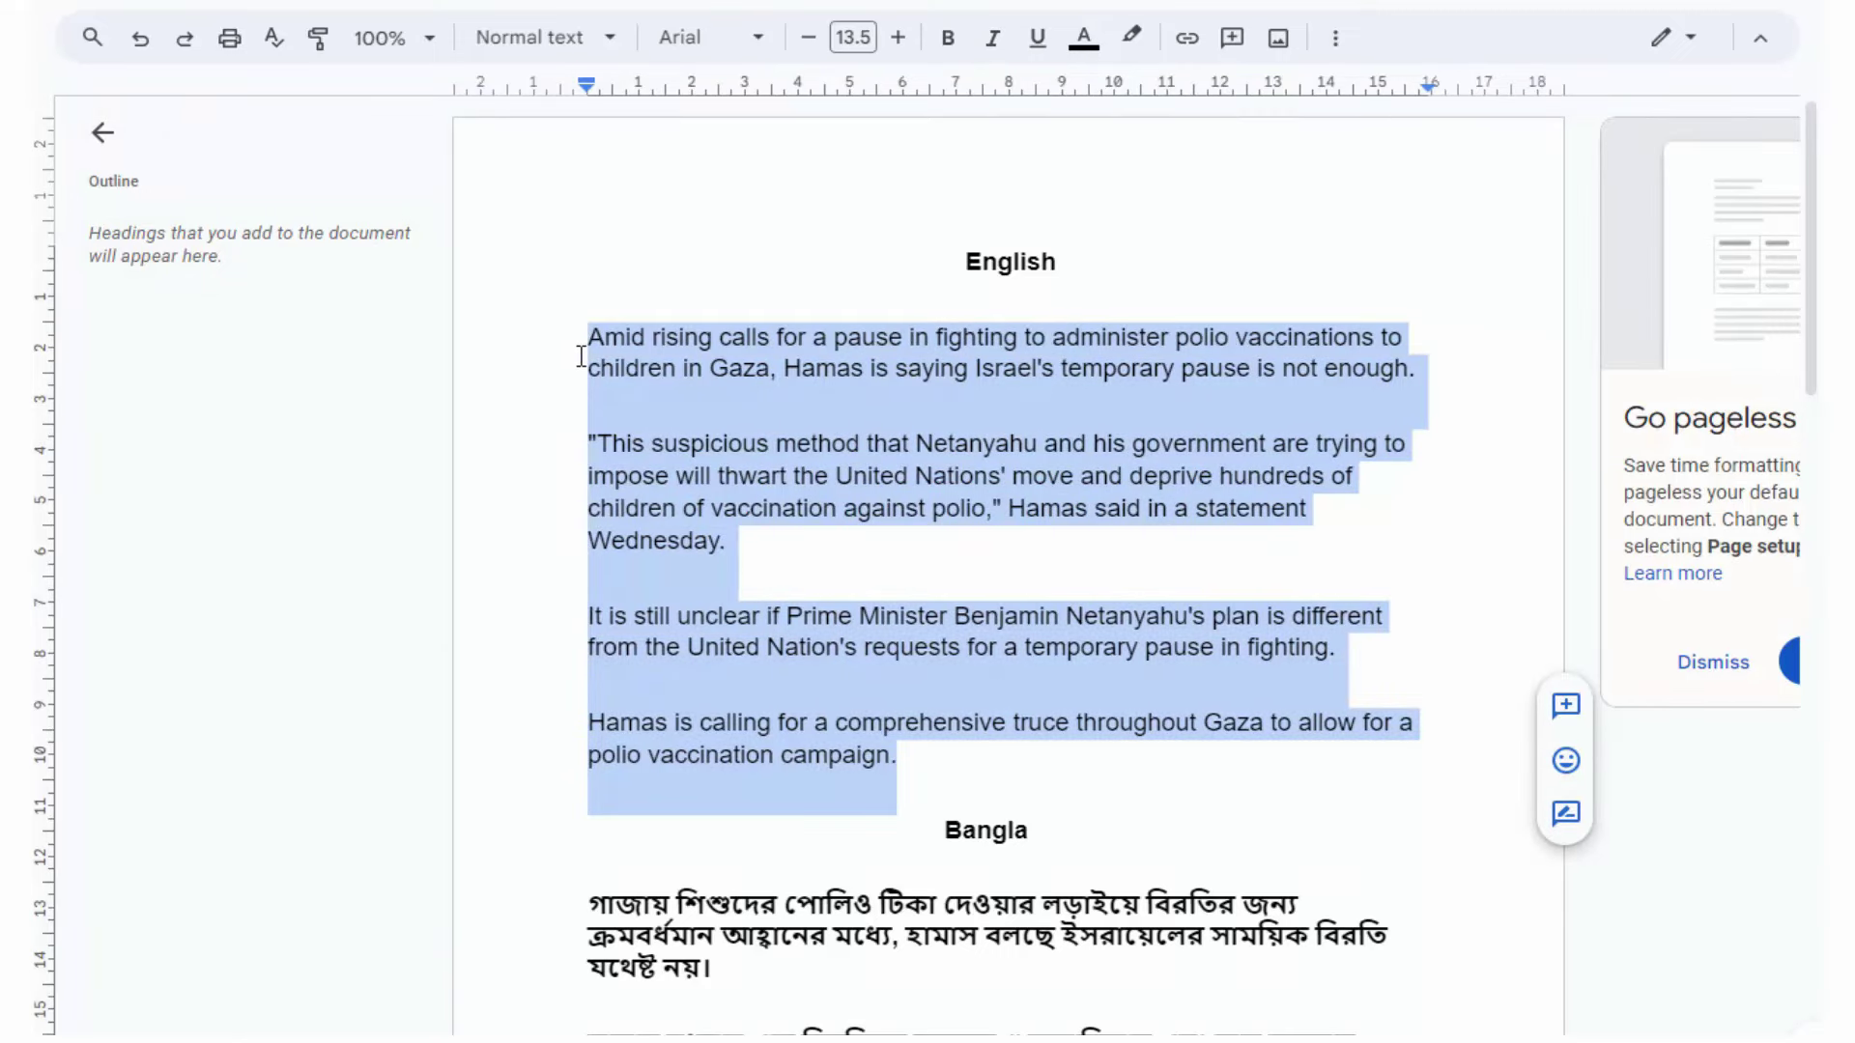
key(ctrl+Tab)
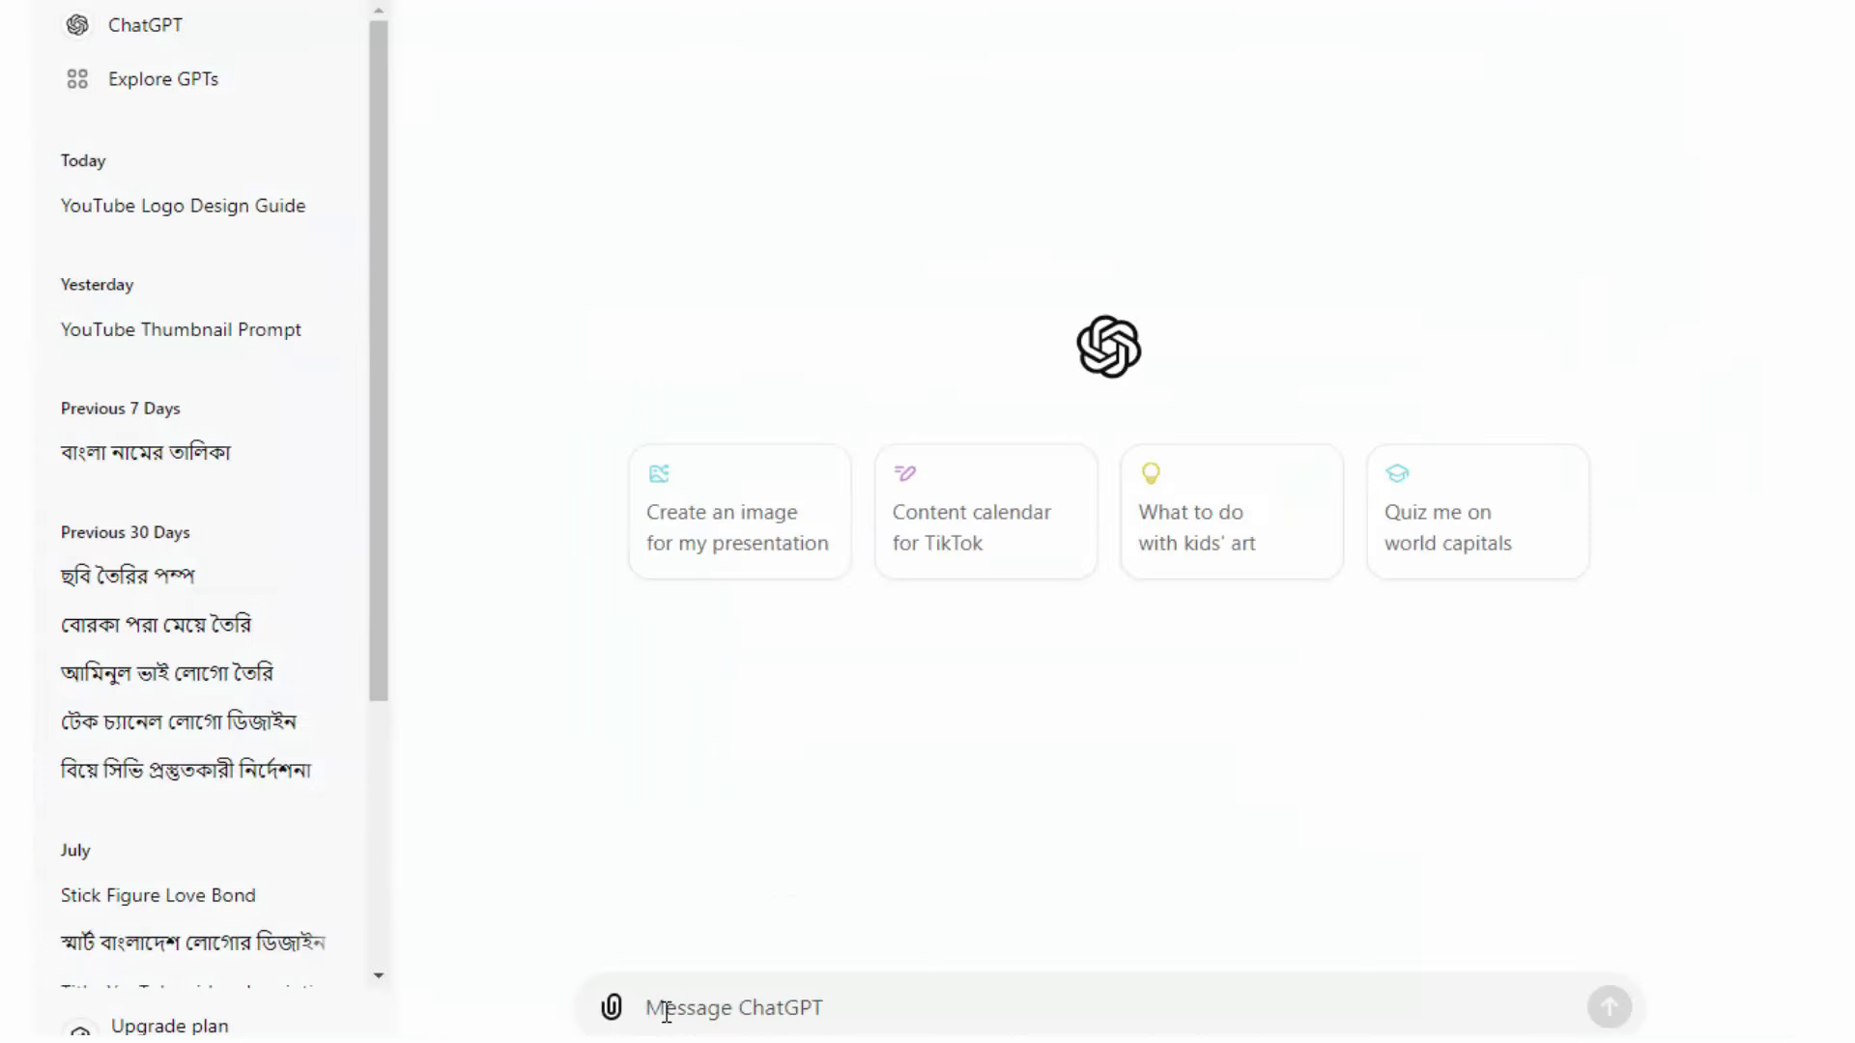
key(ctrl+v)
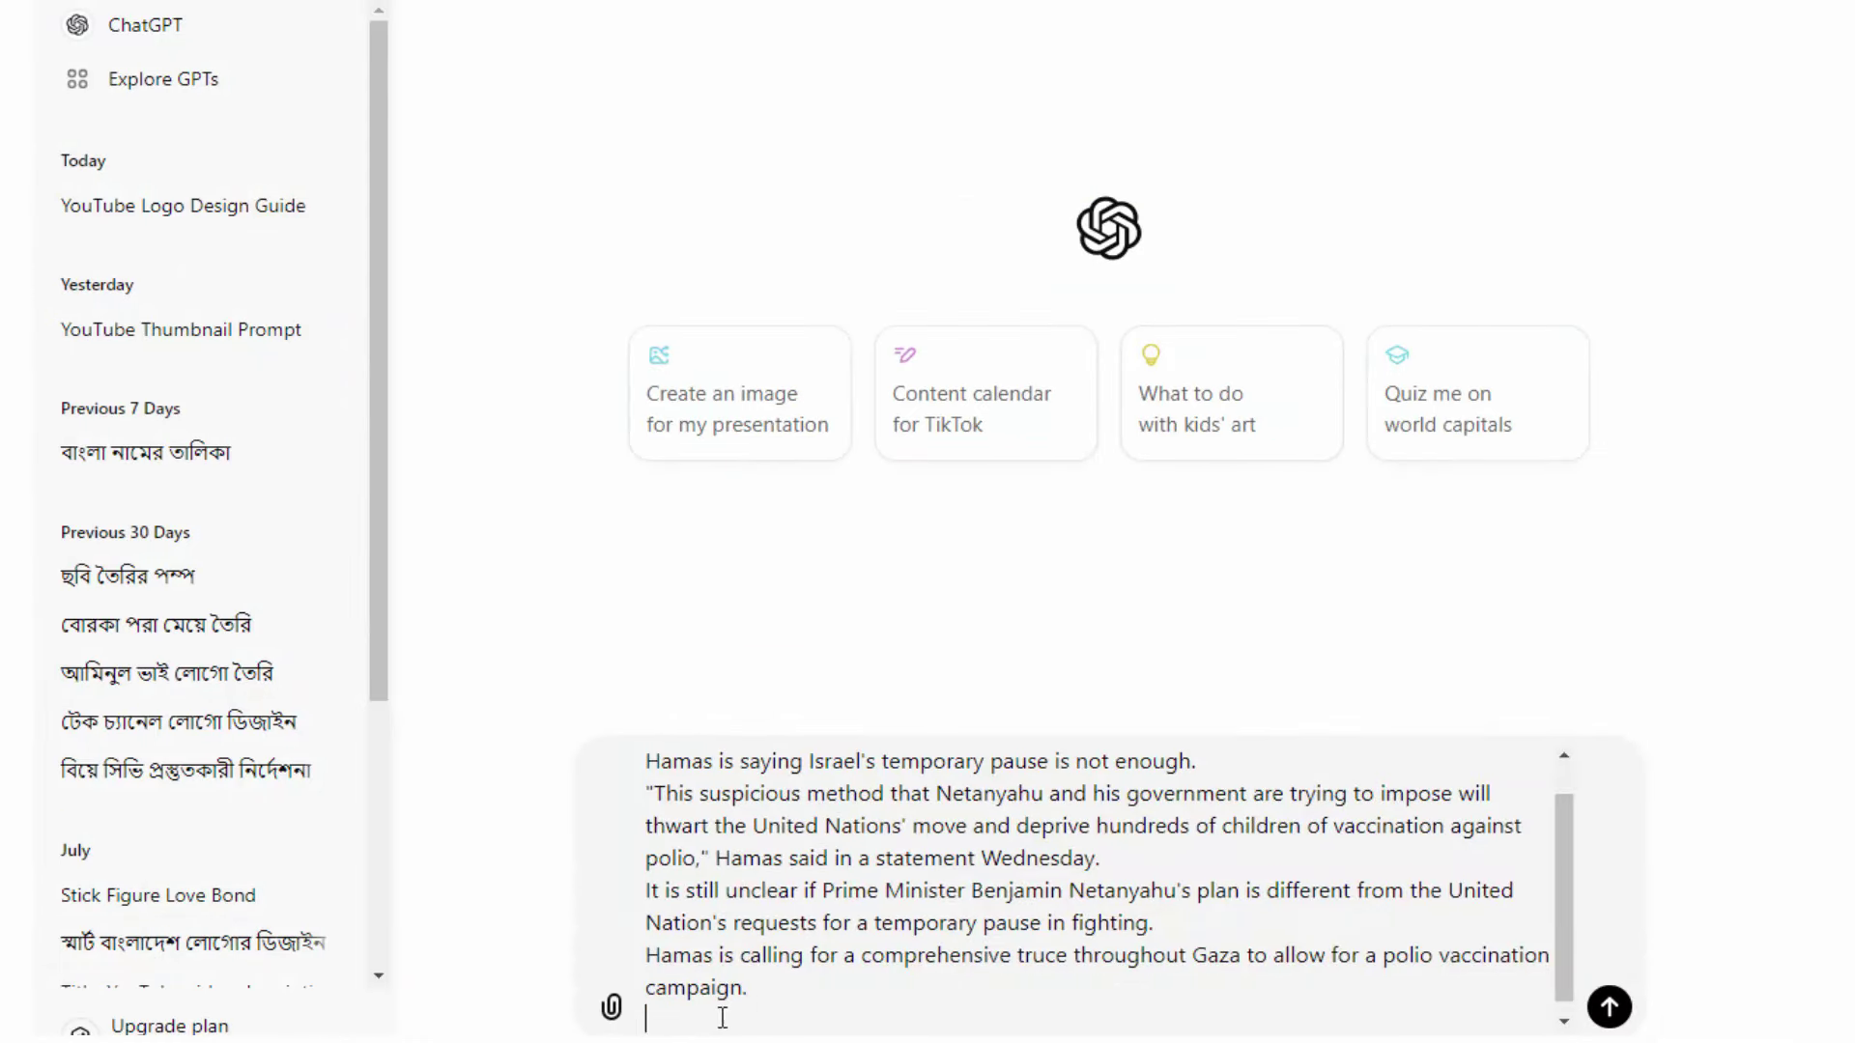
scroll(811, 961, up, 1)
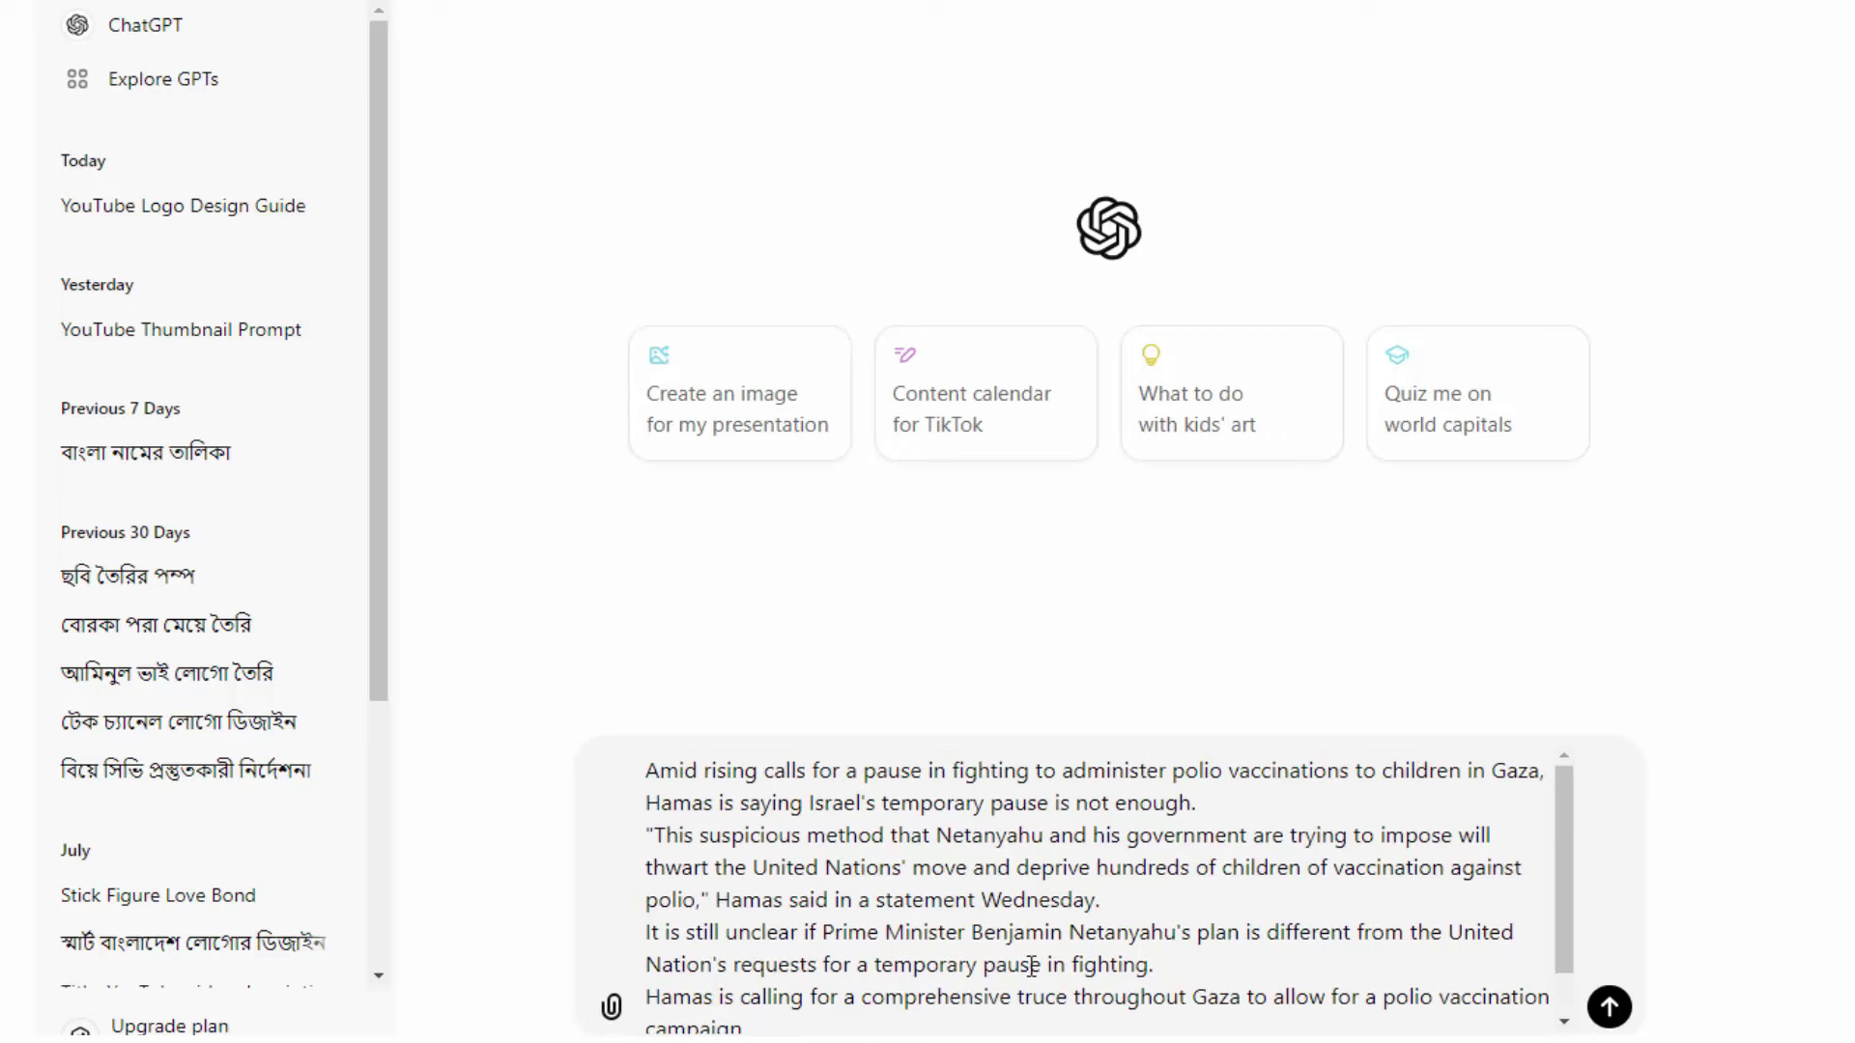
scroll(784, 891, down, 1)
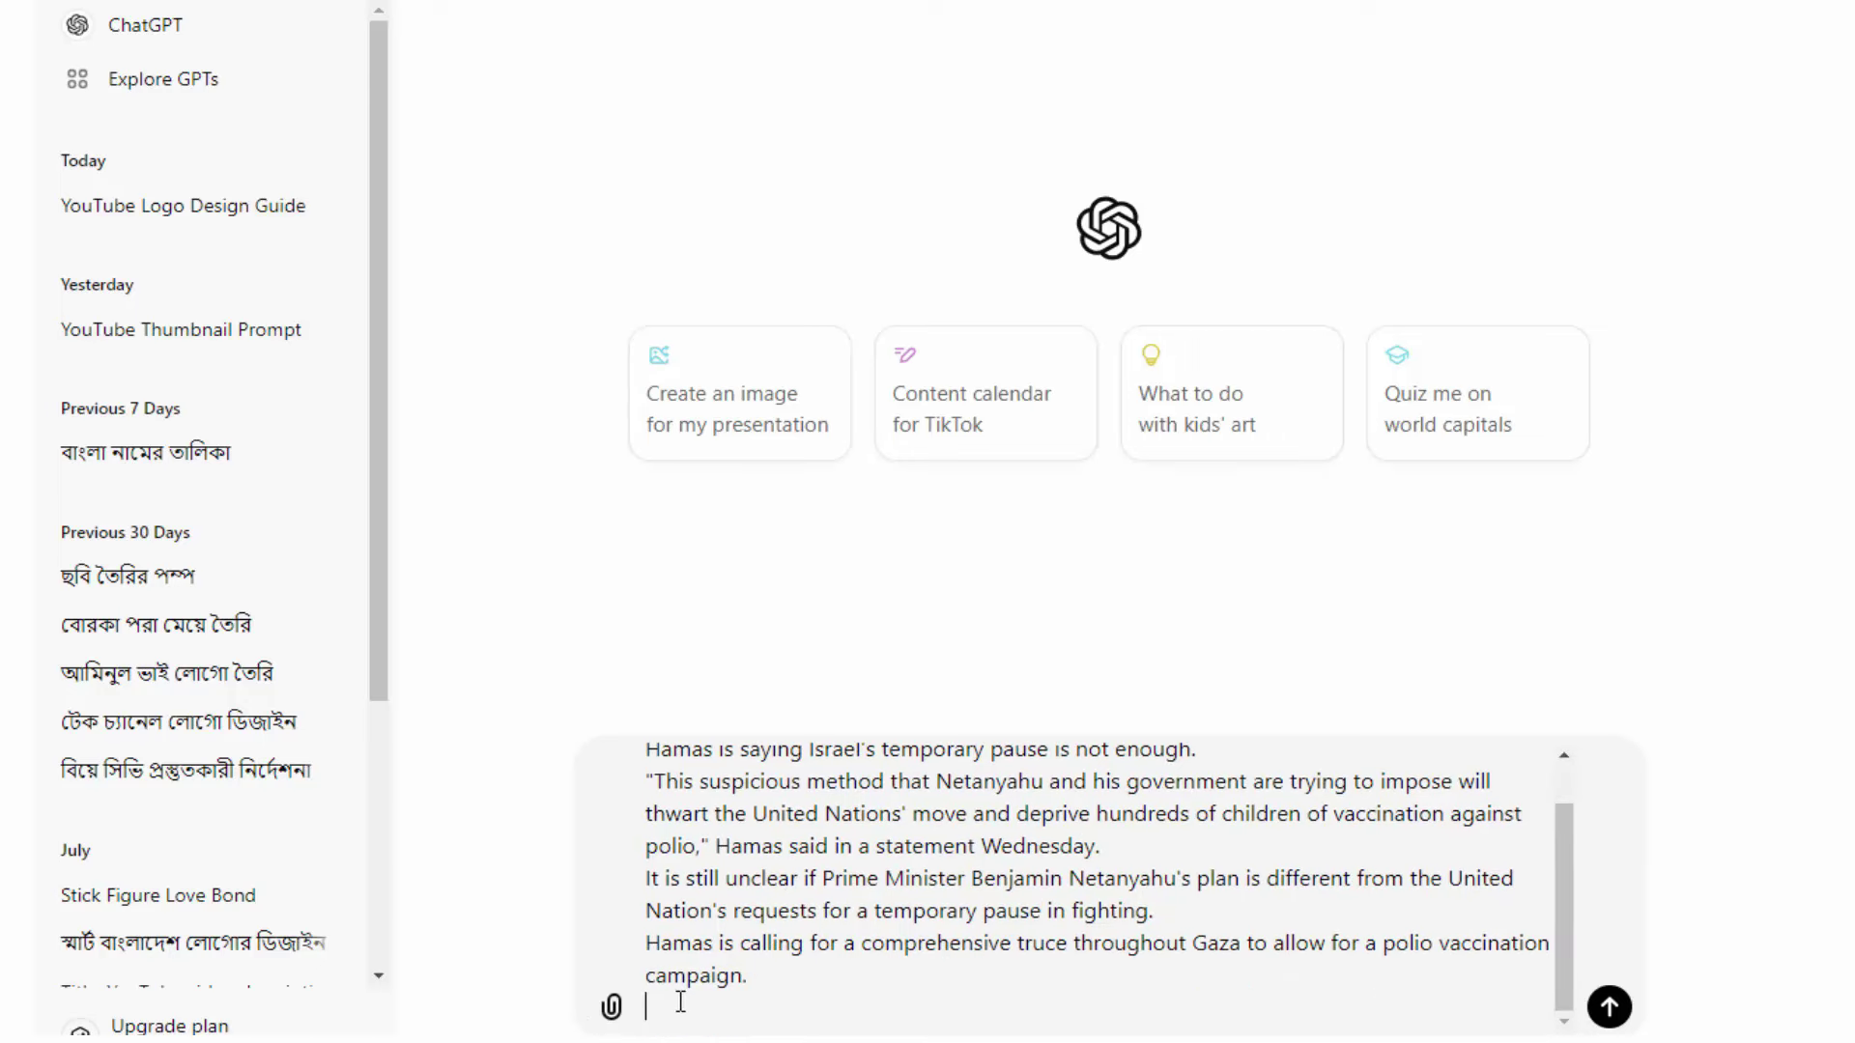
text(Please translate this article for me in Bengali)
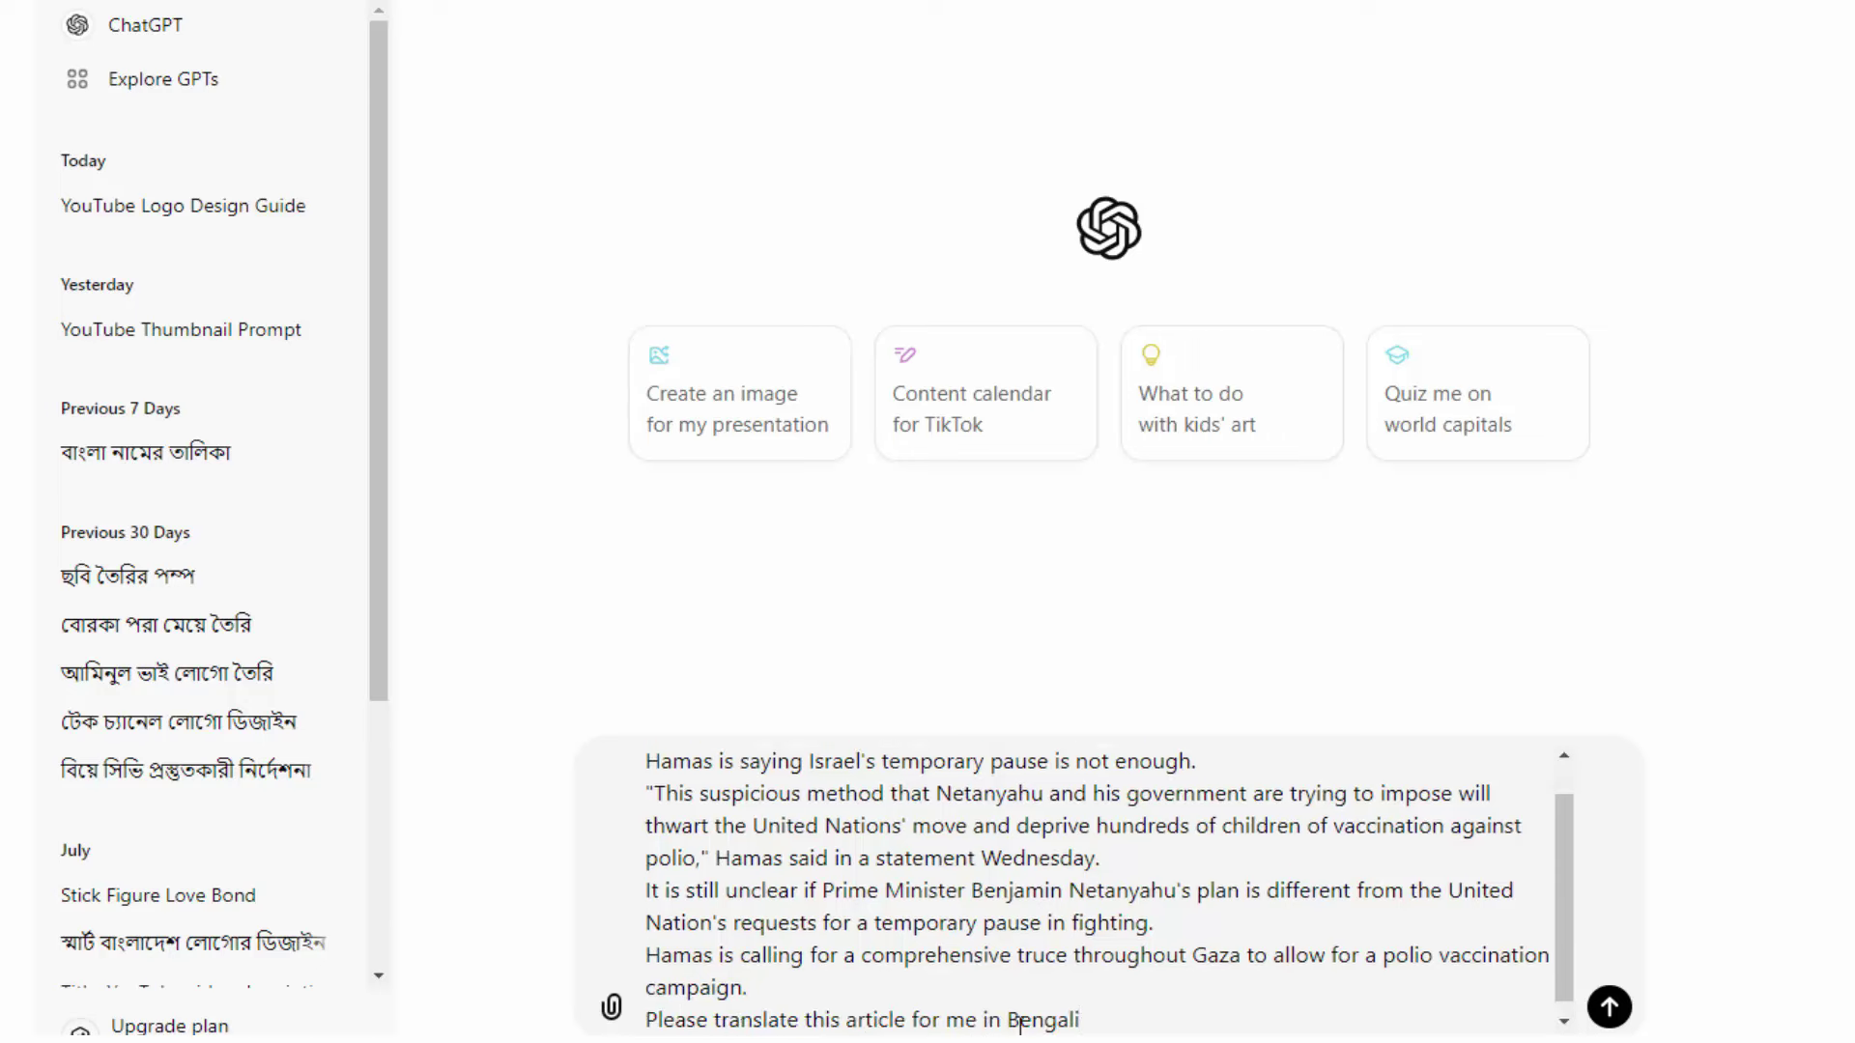
click(1609, 1008)
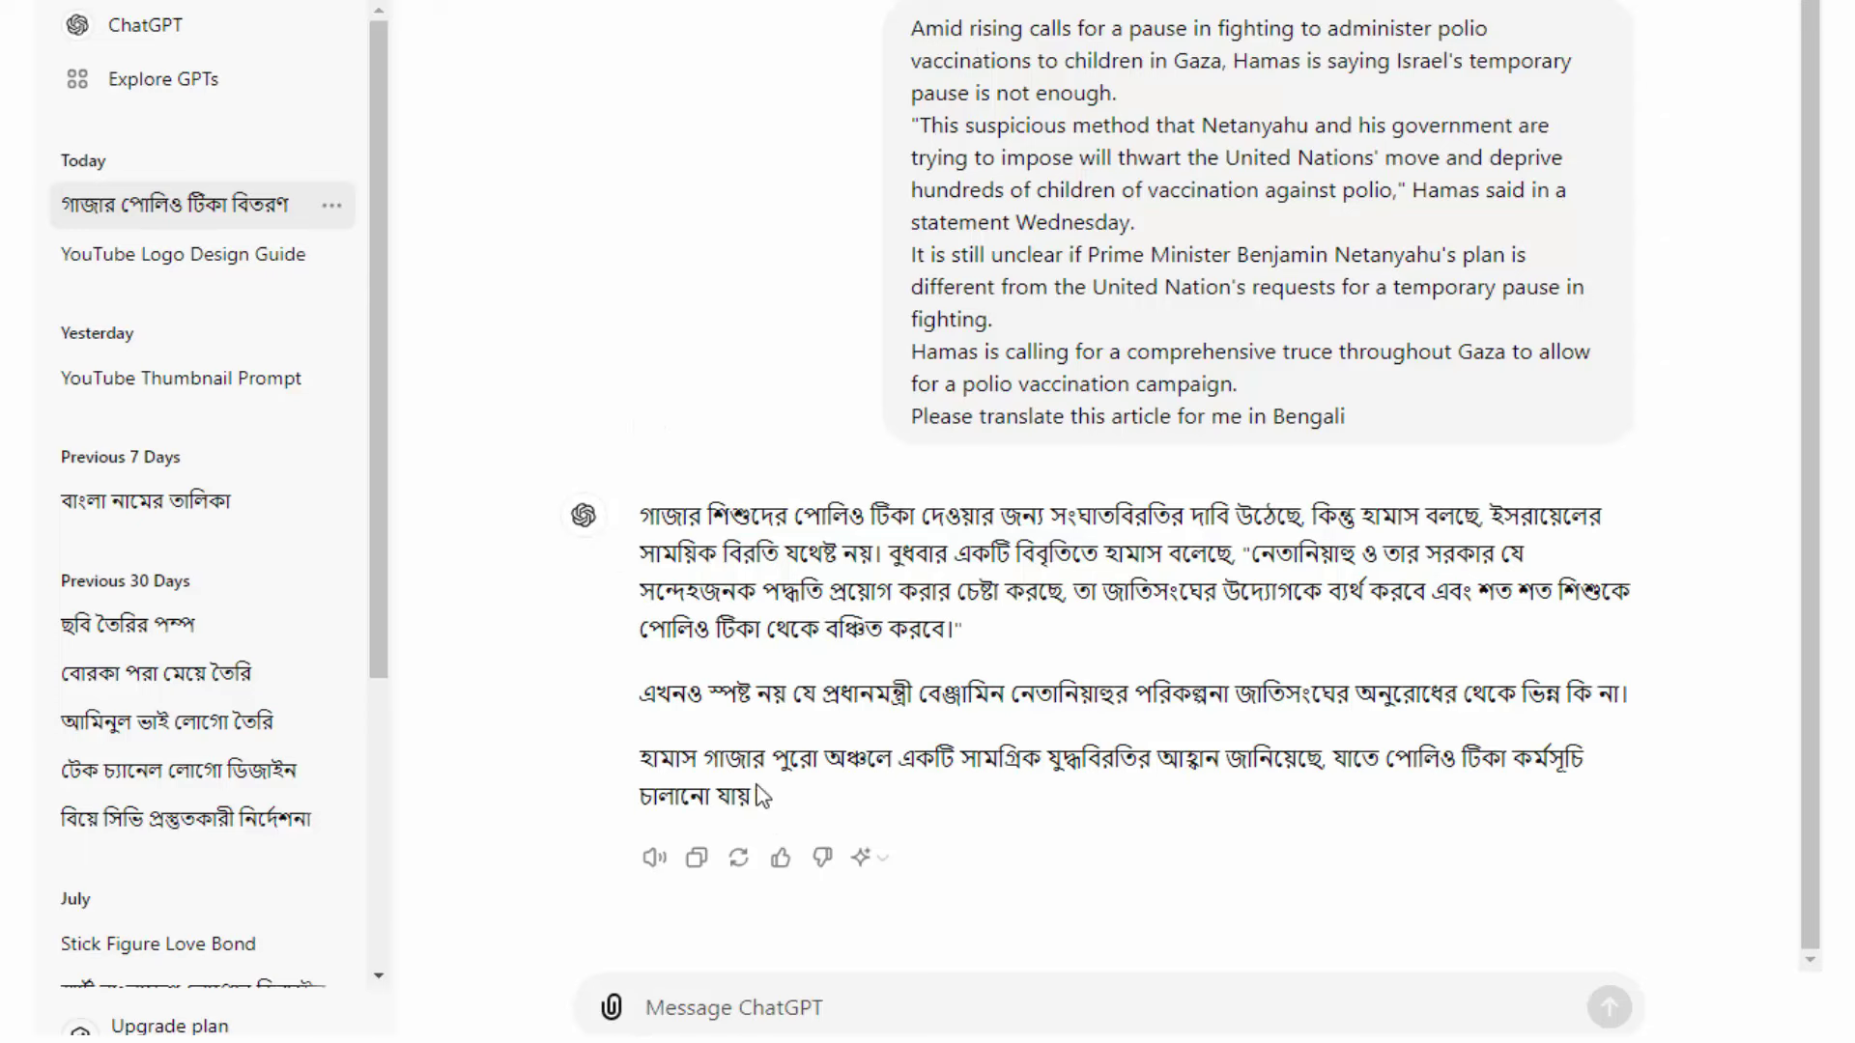
Copy ChatGPT's Bengali translation and paste it on a new page after the existing Bangla text in the Google Docs document
drag(761, 800, 647, 524)
key(ctrl+c)
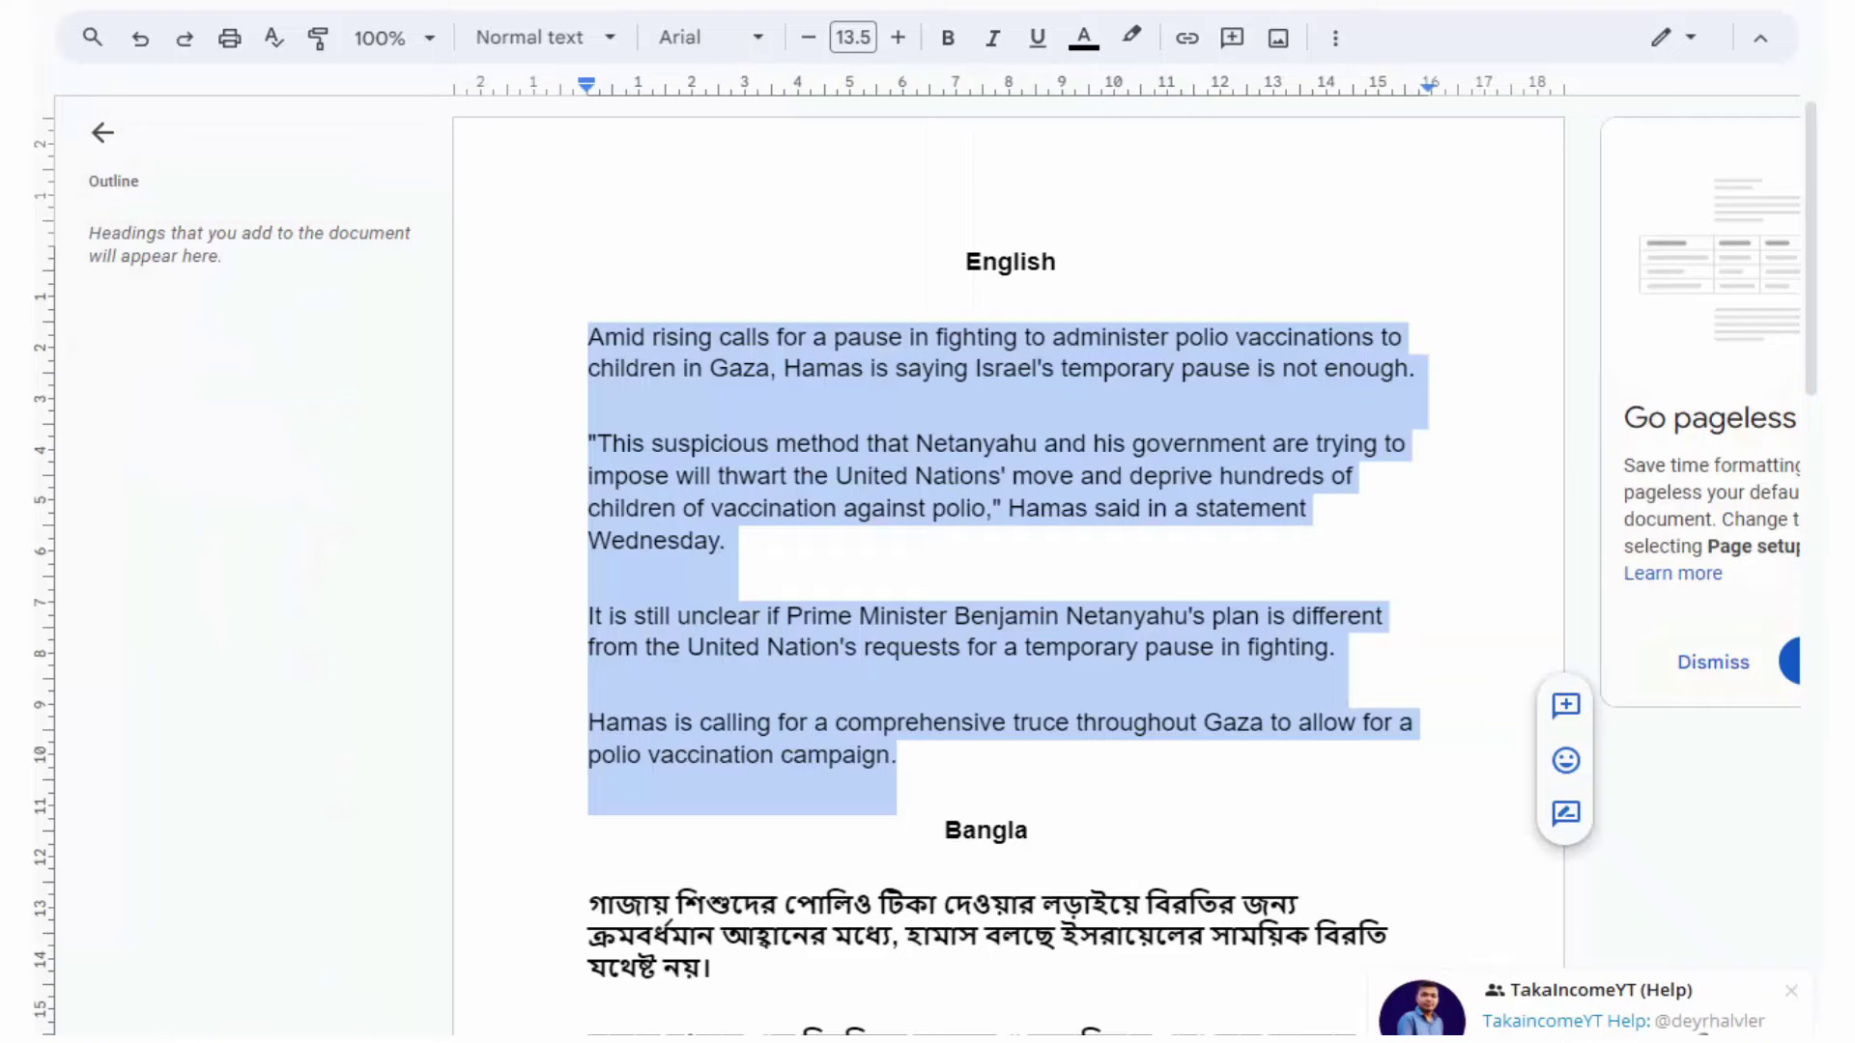
scroll(1027, 393, down, 10)
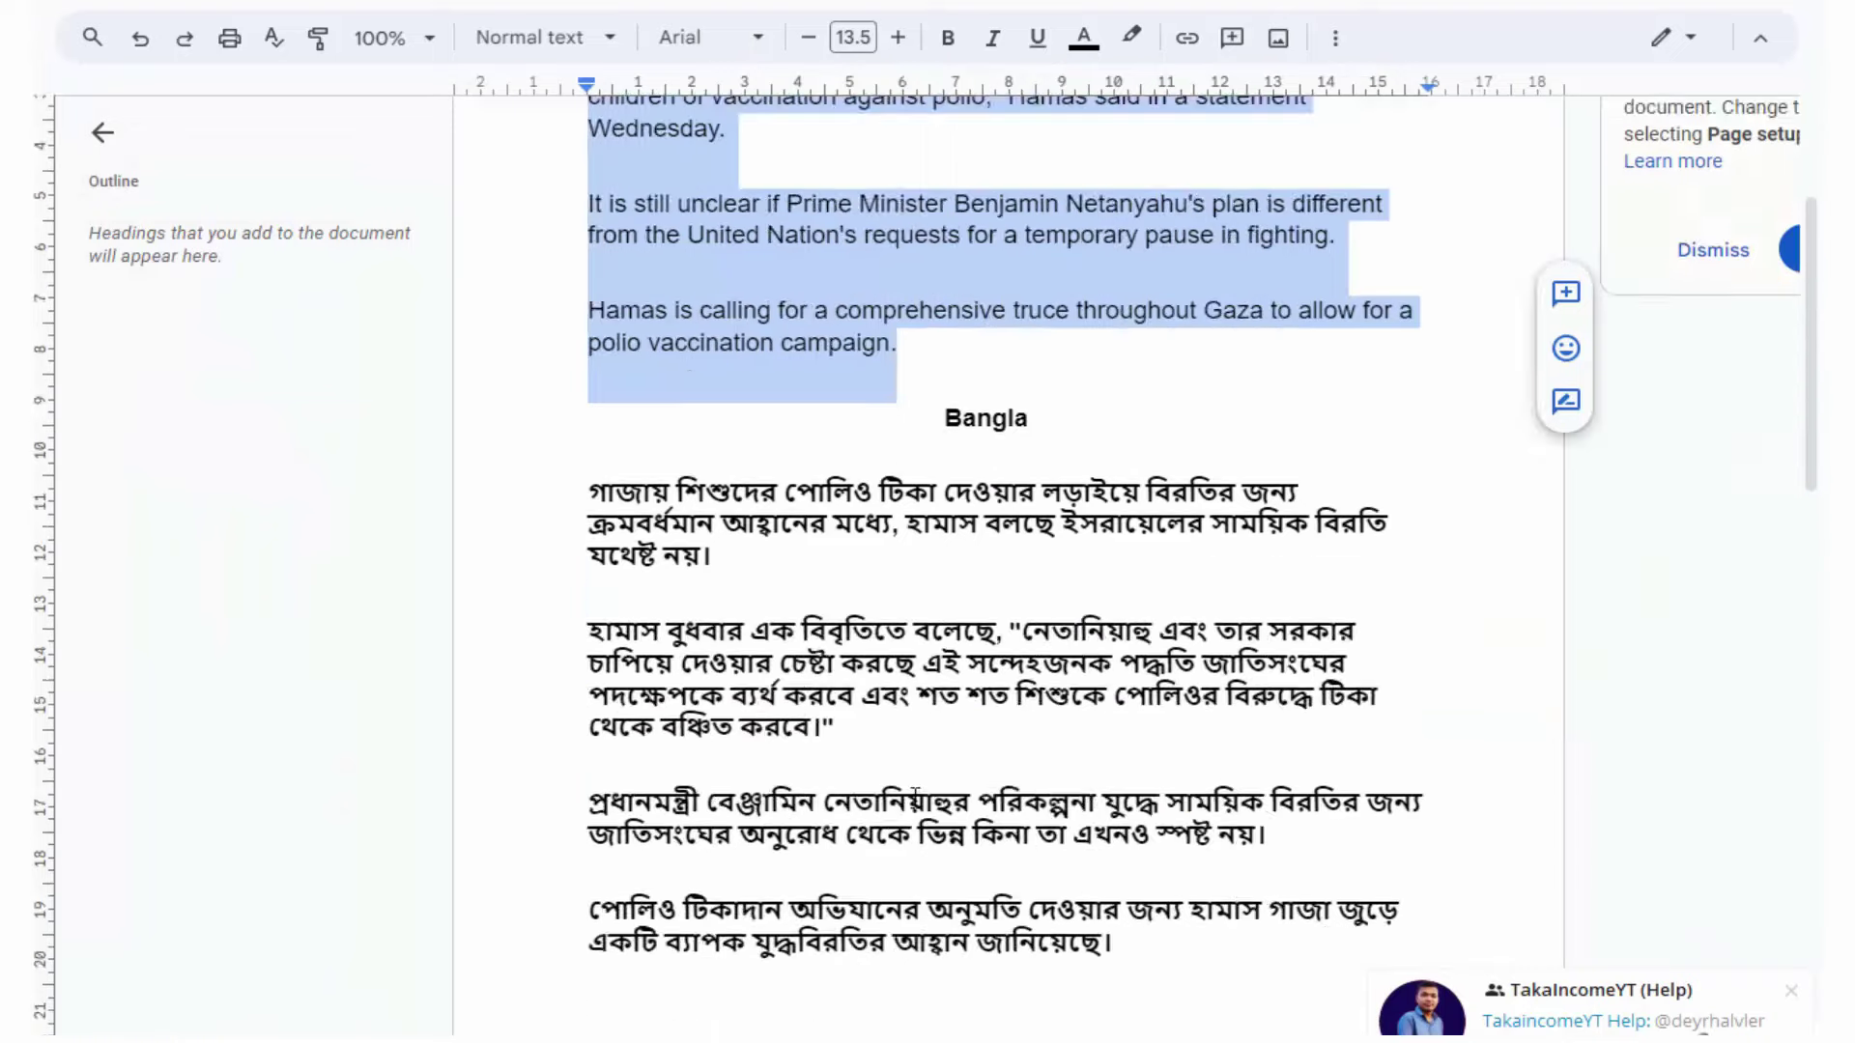
key(ctrl+Return)
key(ctrl+v)
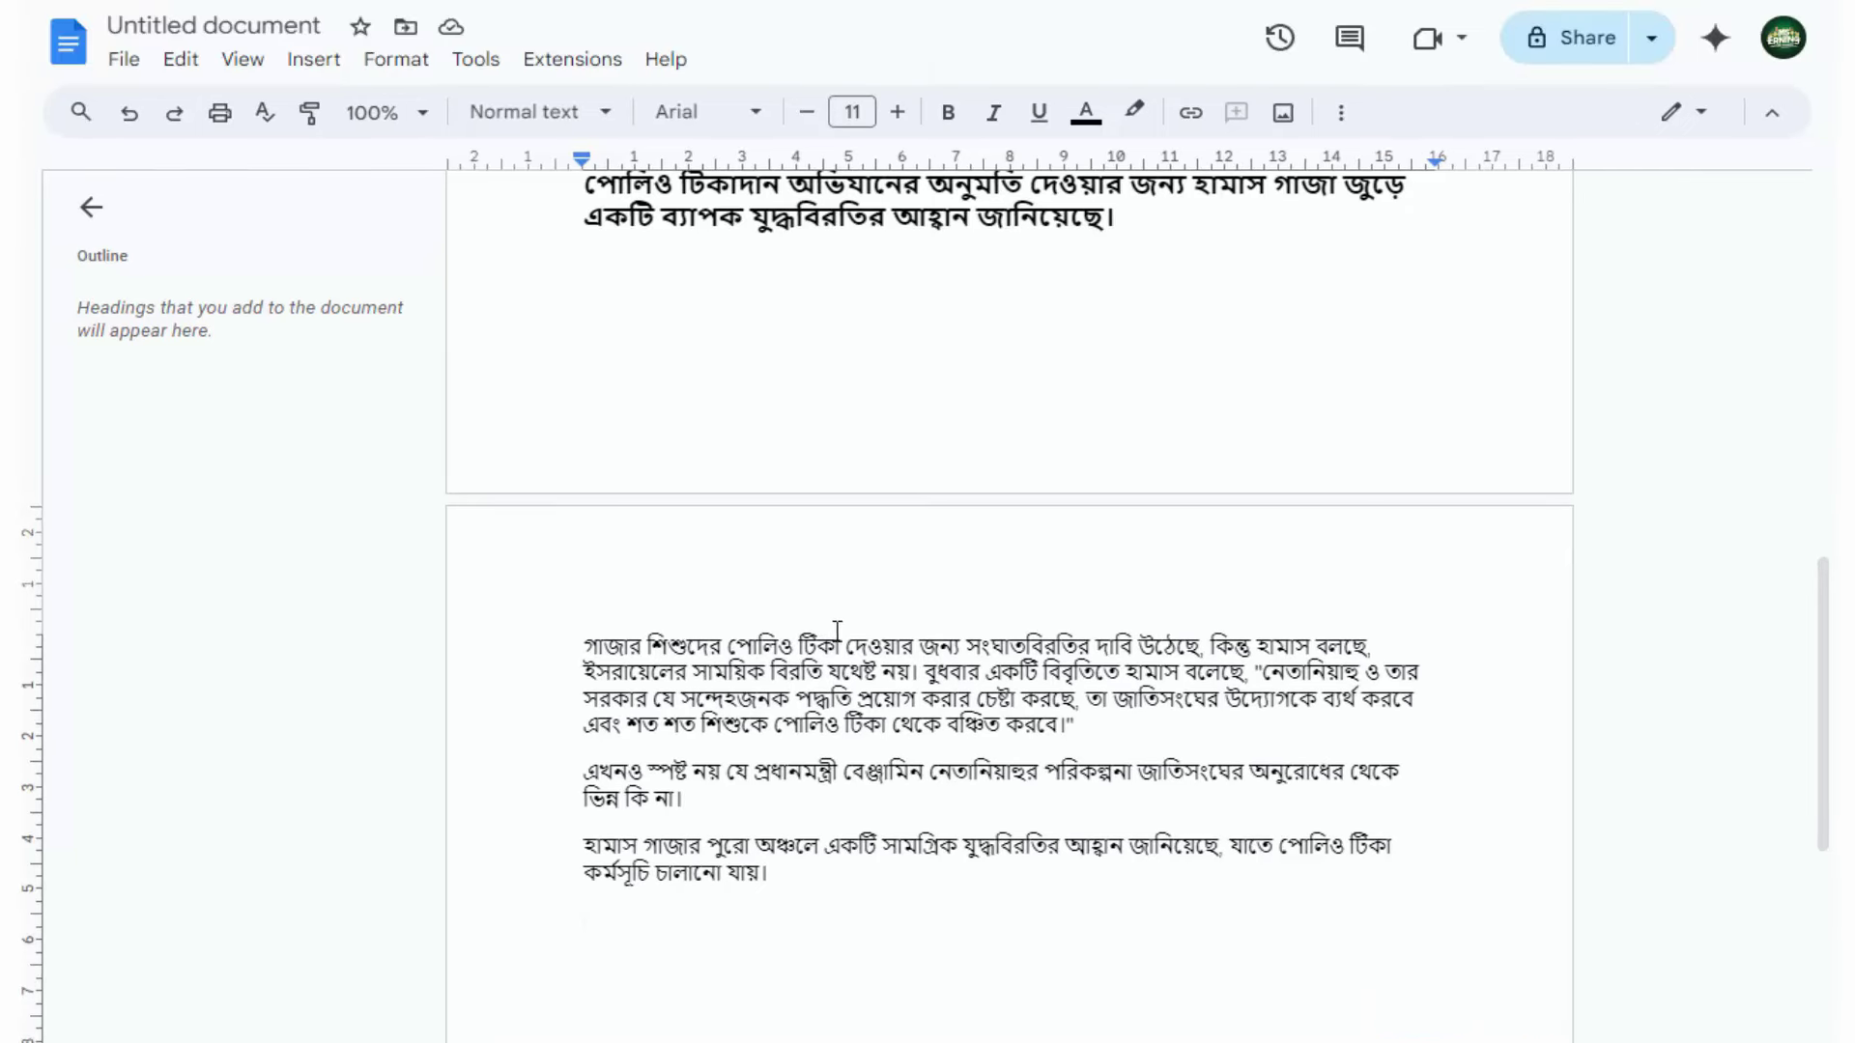
Name the document "English" for sharing and set its general access to Anyone with the link
click(1581, 58)
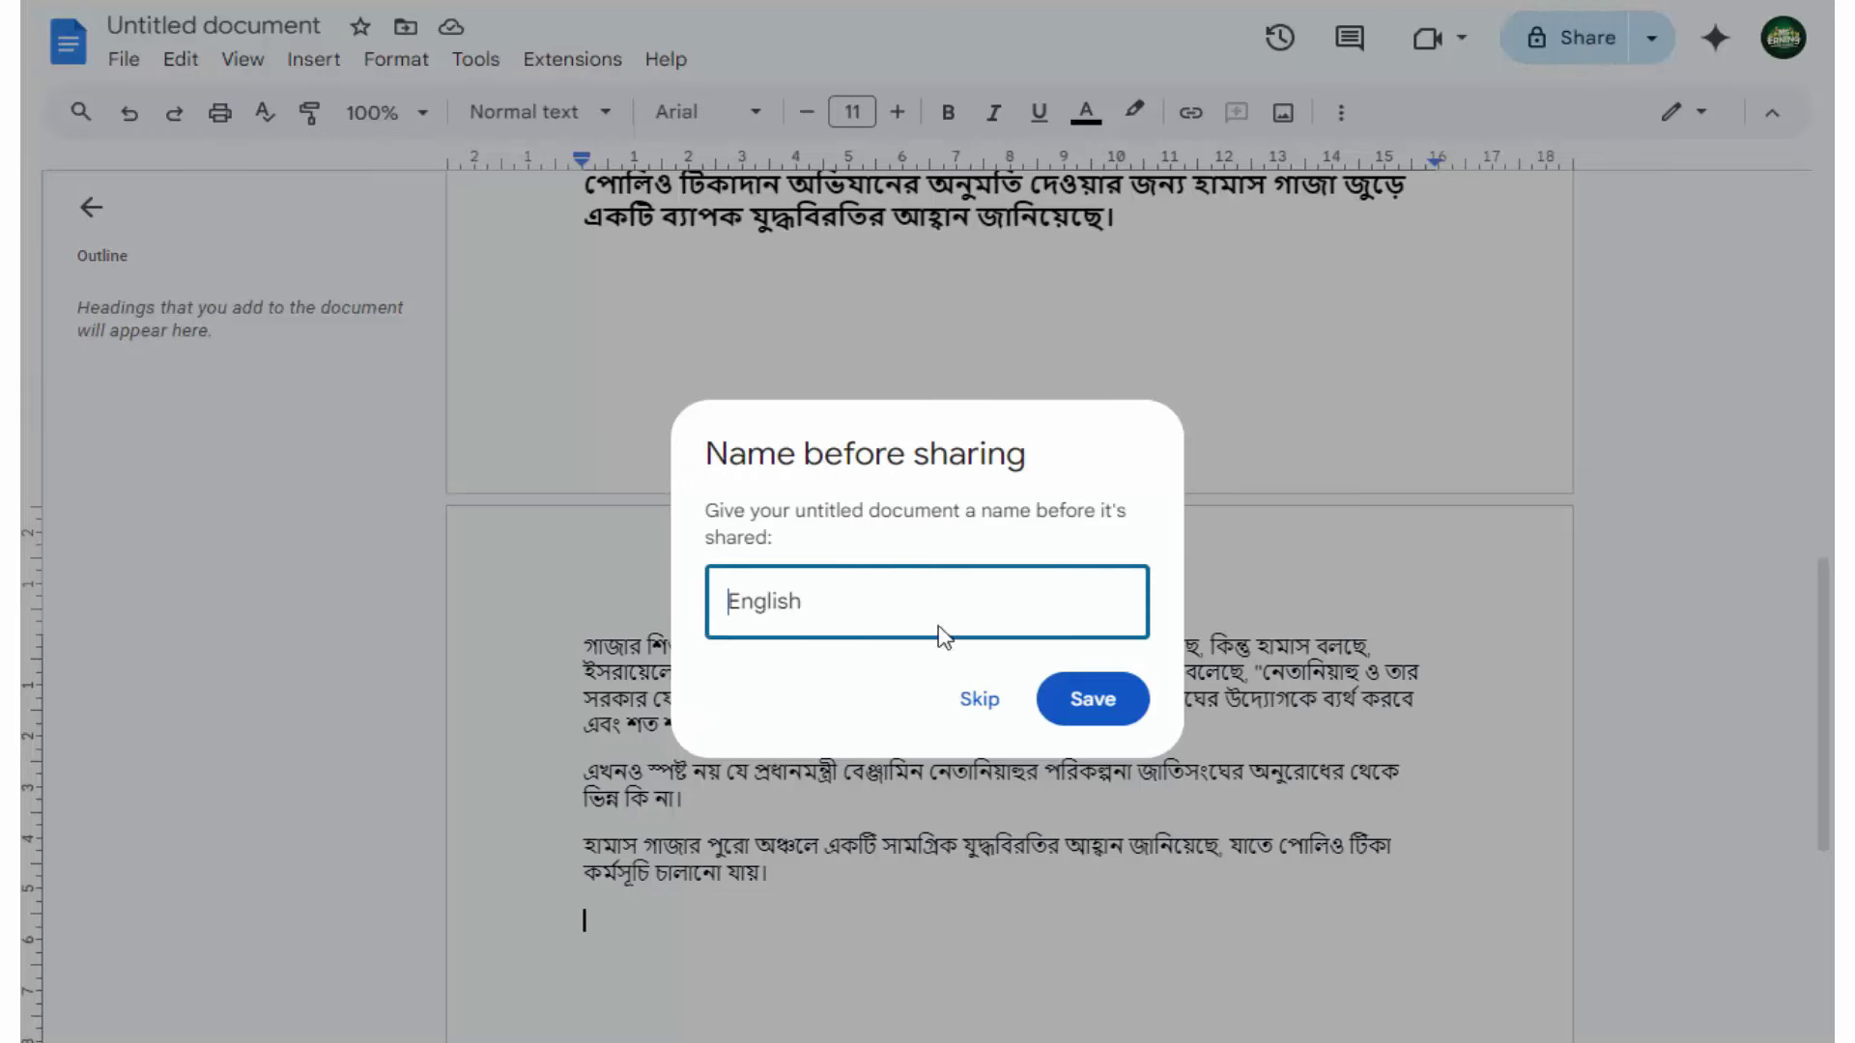
click(1107, 702)
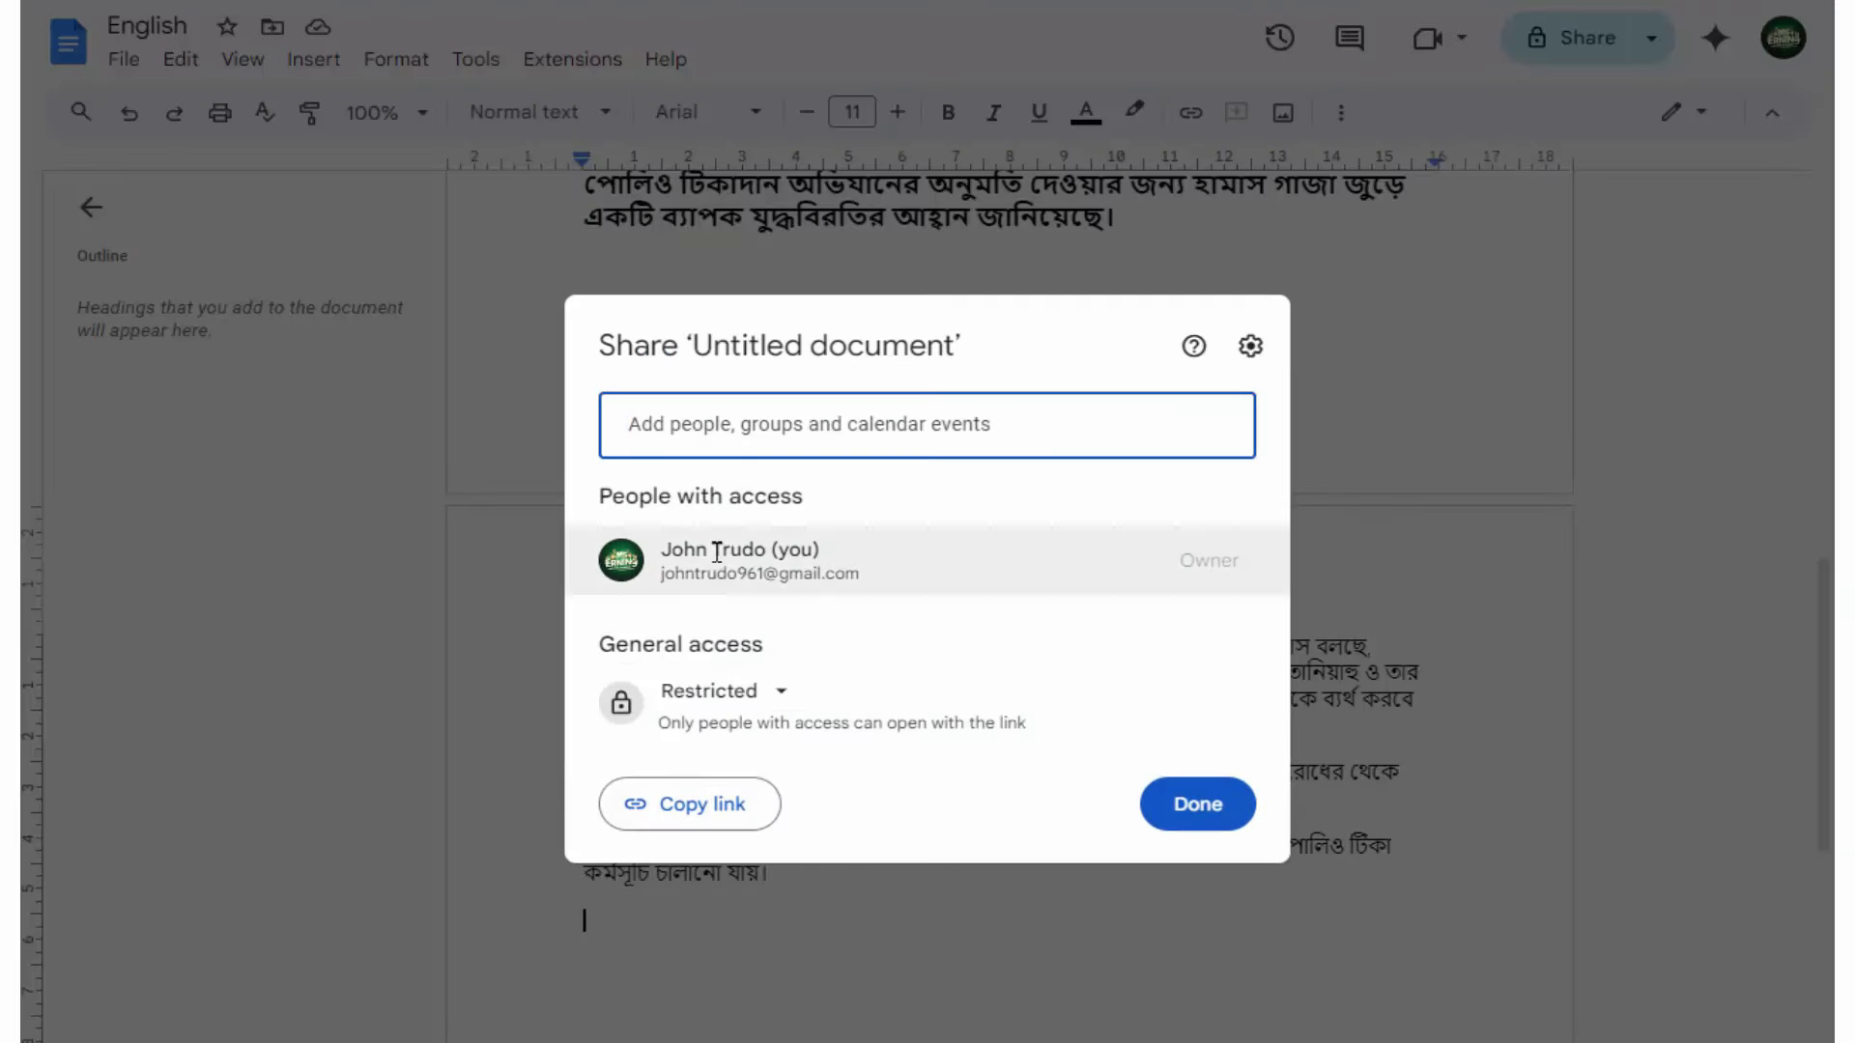
click(778, 694)
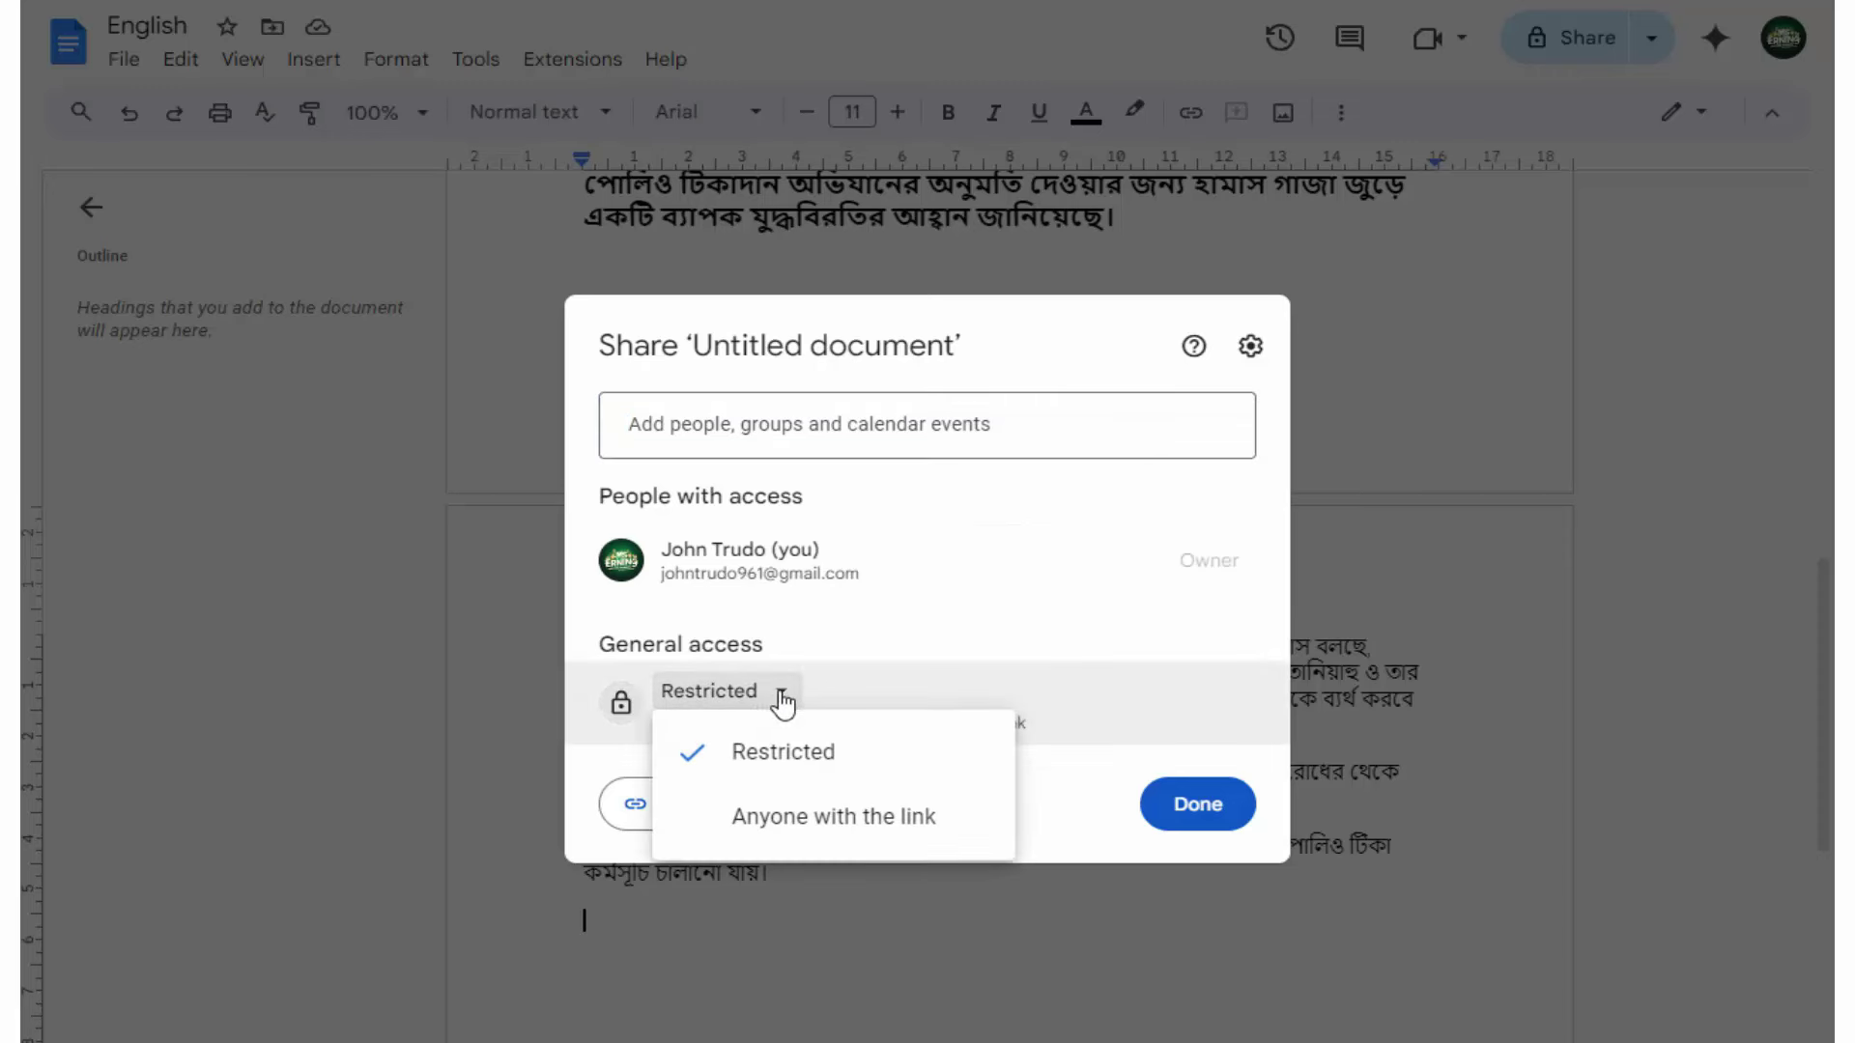
click(869, 821)
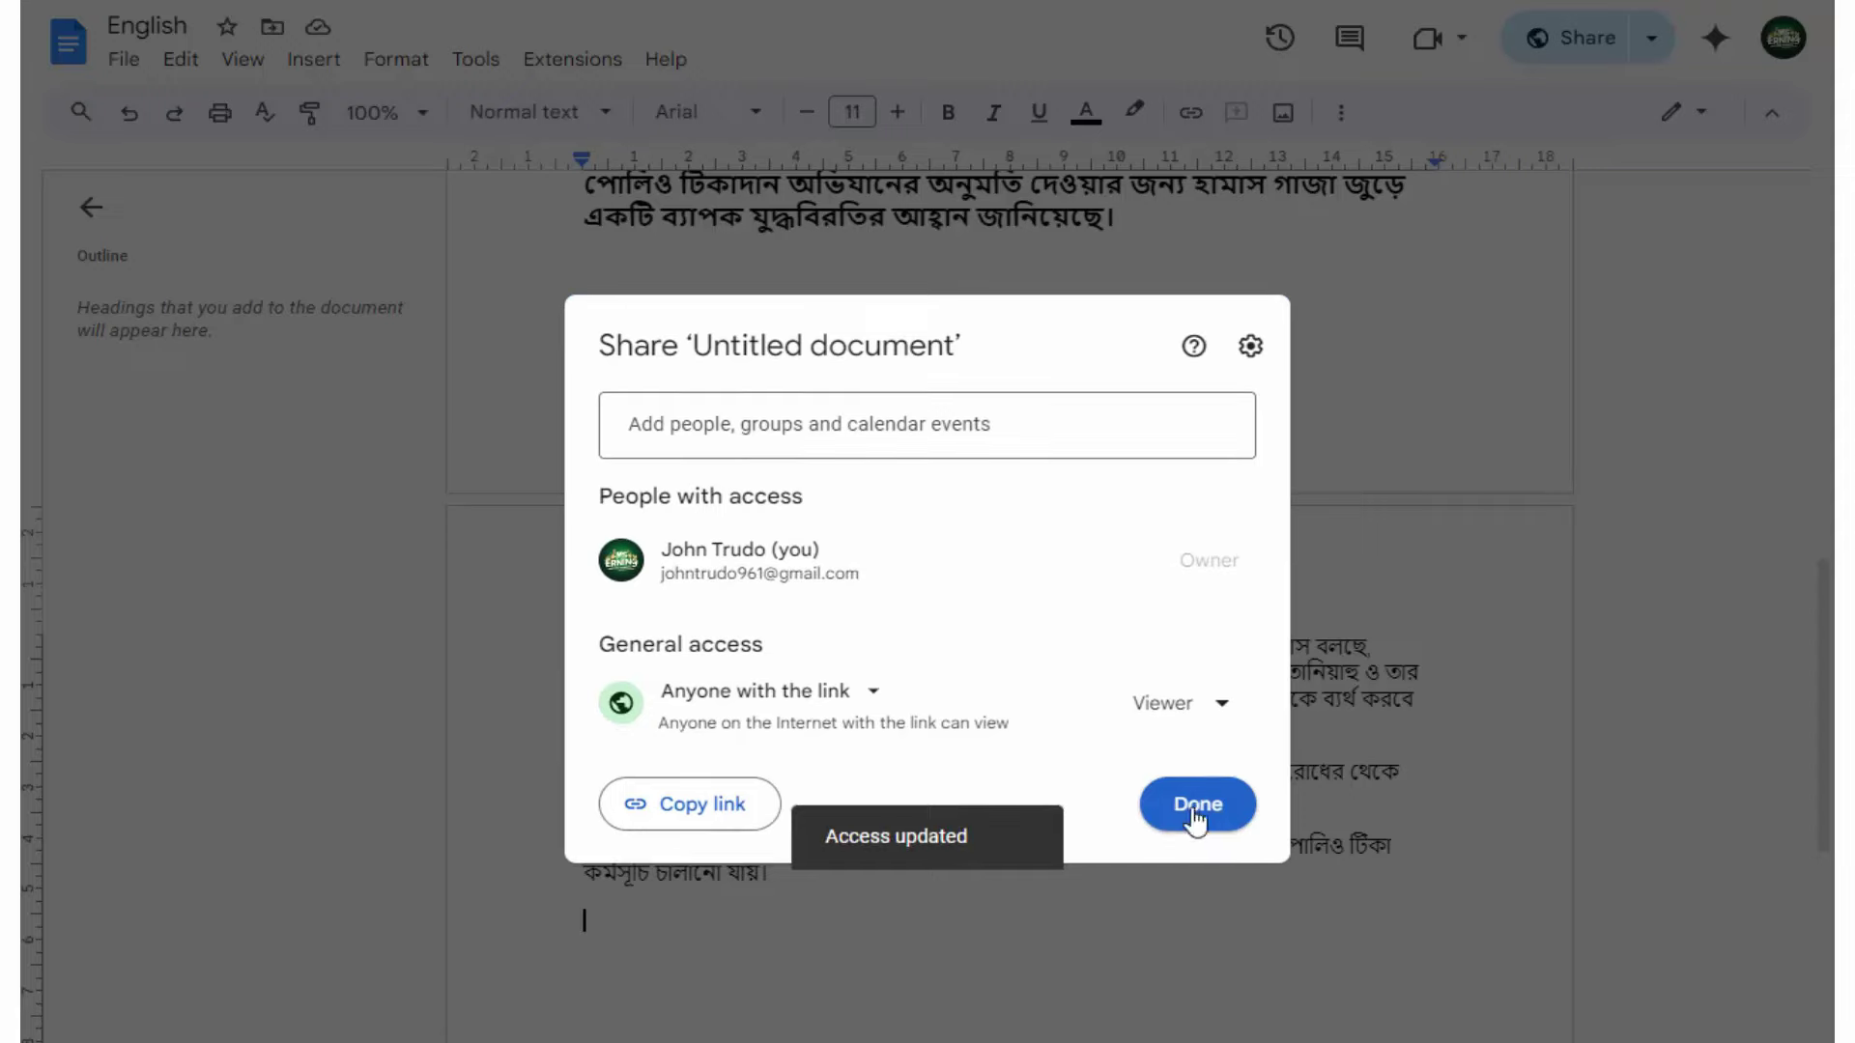
click(1198, 807)
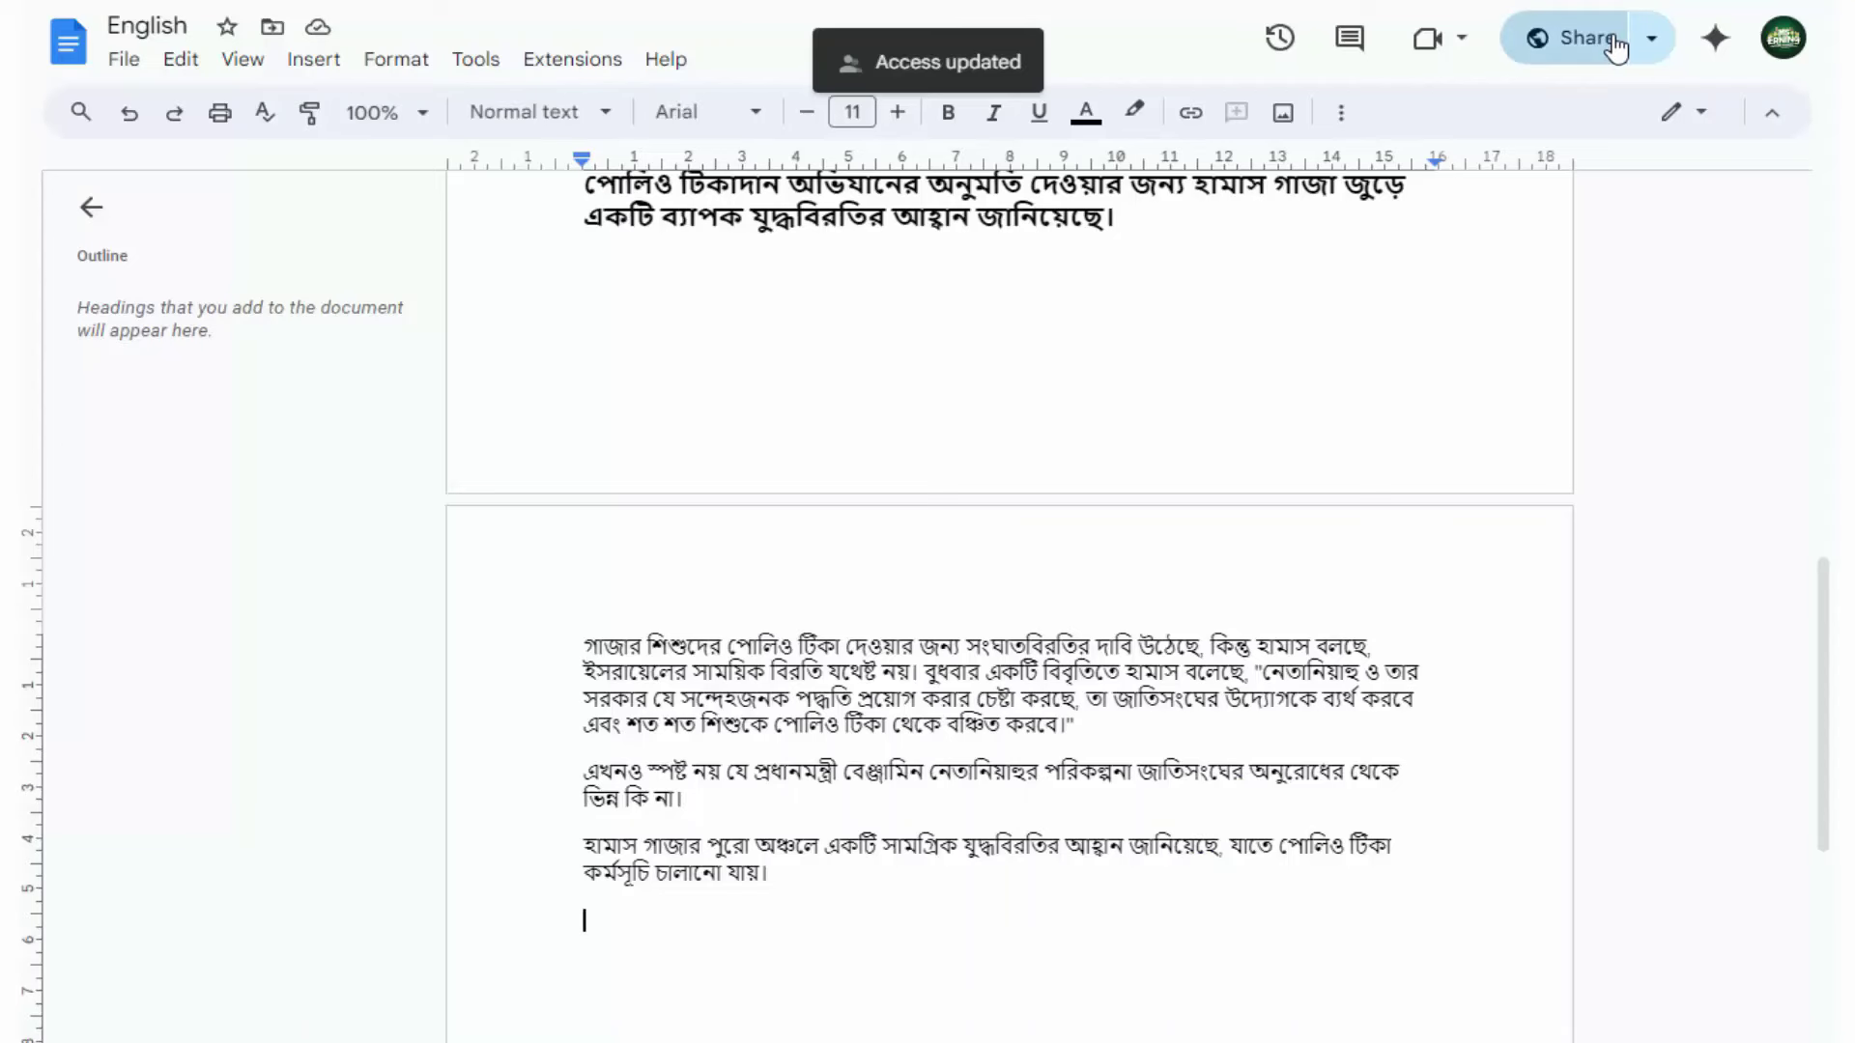
Reopen the sharing settings of the "English" document
click(1570, 39)
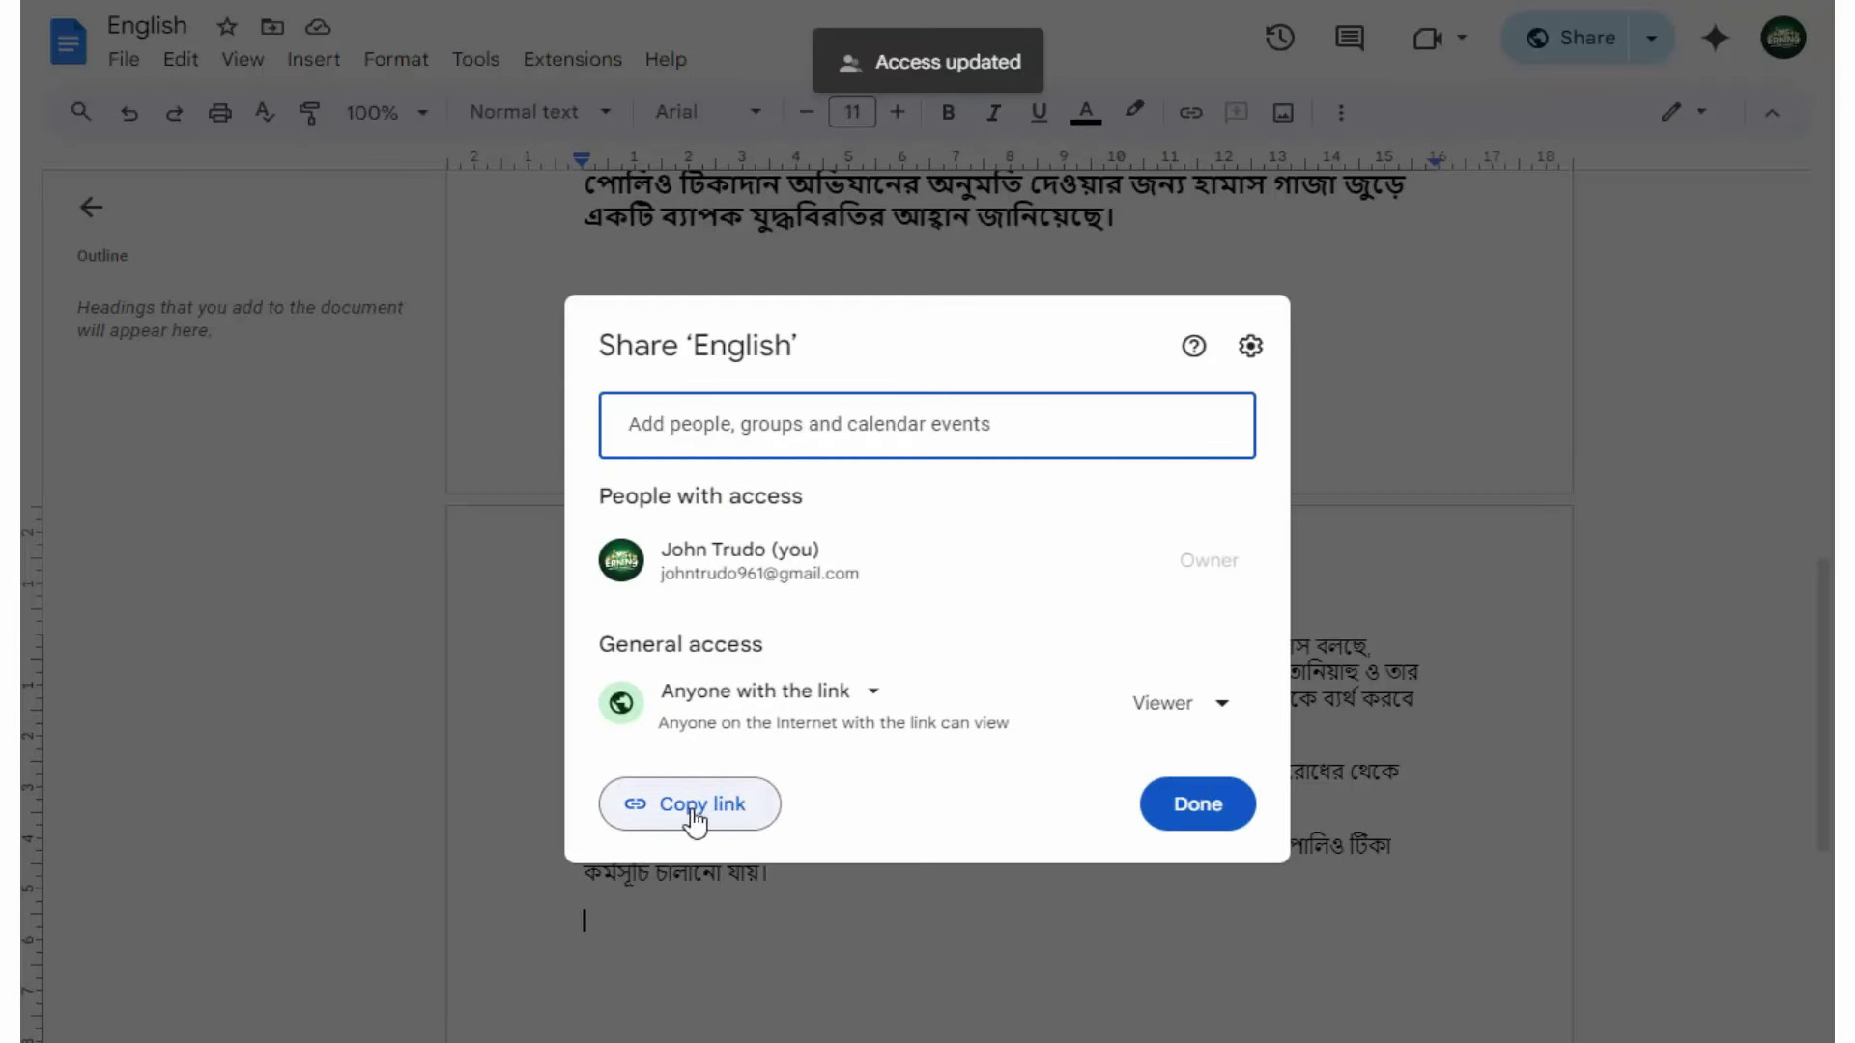